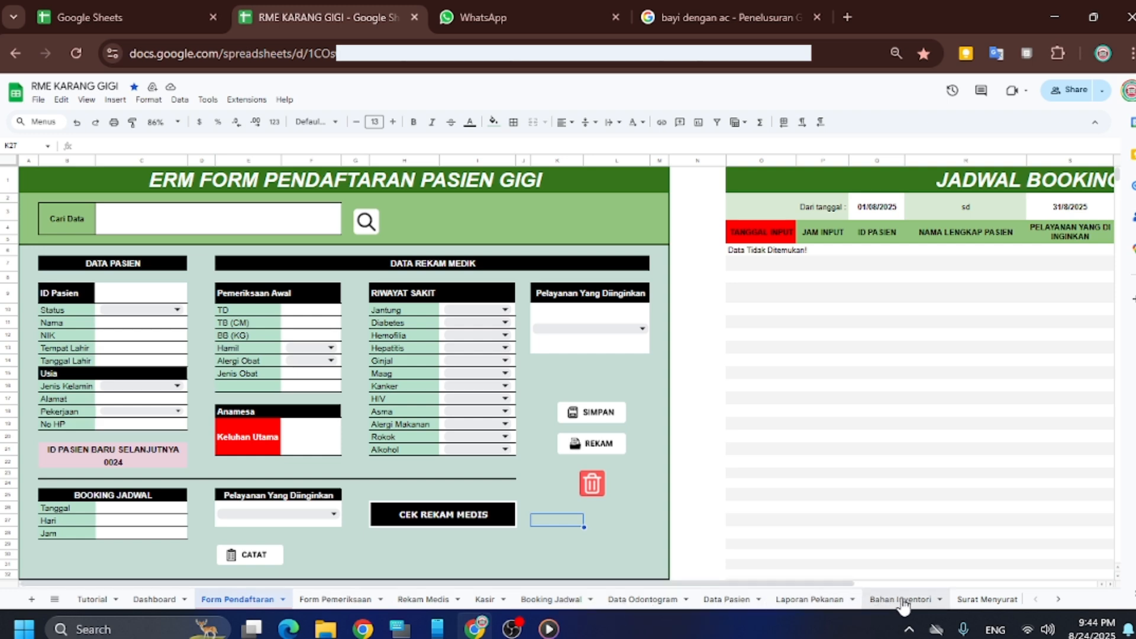
Enter patient ID 24 in C9 and set the Status to Tn
{"action": "left_click", "coordinate": [1059, 600]}
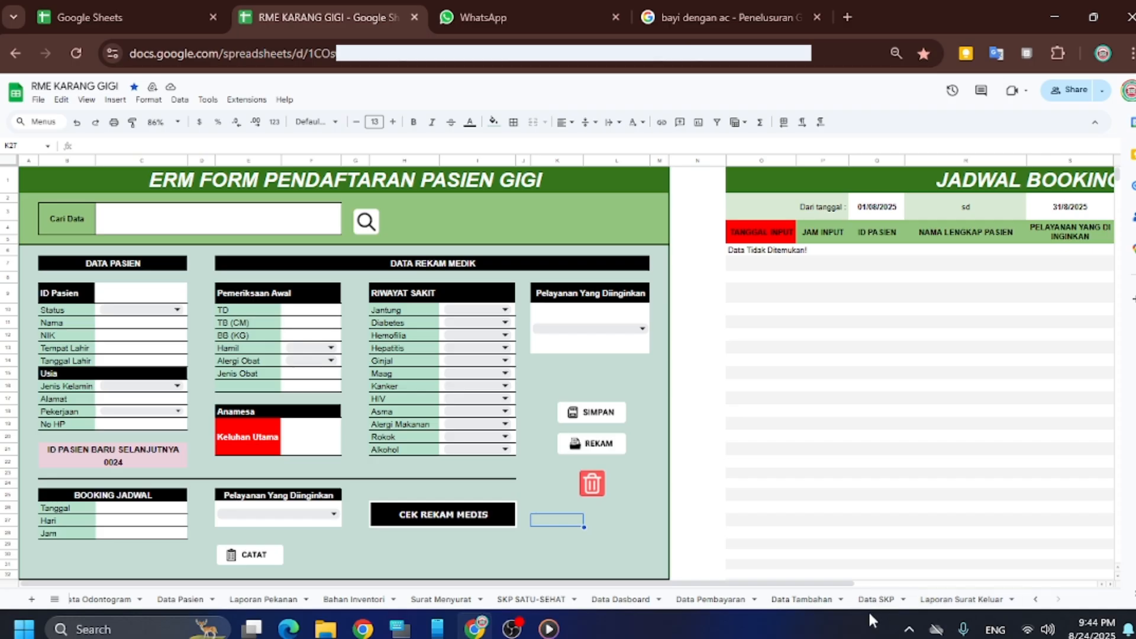
{"action": "left_click", "coordinate": [1043, 601]}
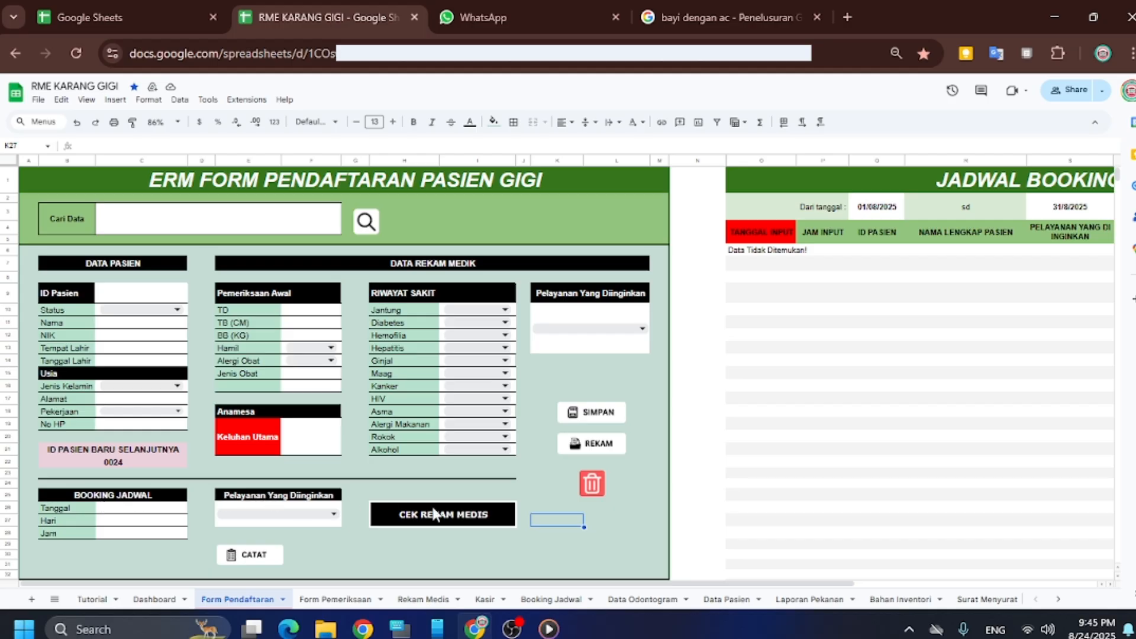
{"action": "mouse_move", "coordinate": [435, 515]}
{"action": "left_click", "coordinate": [131, 304]}
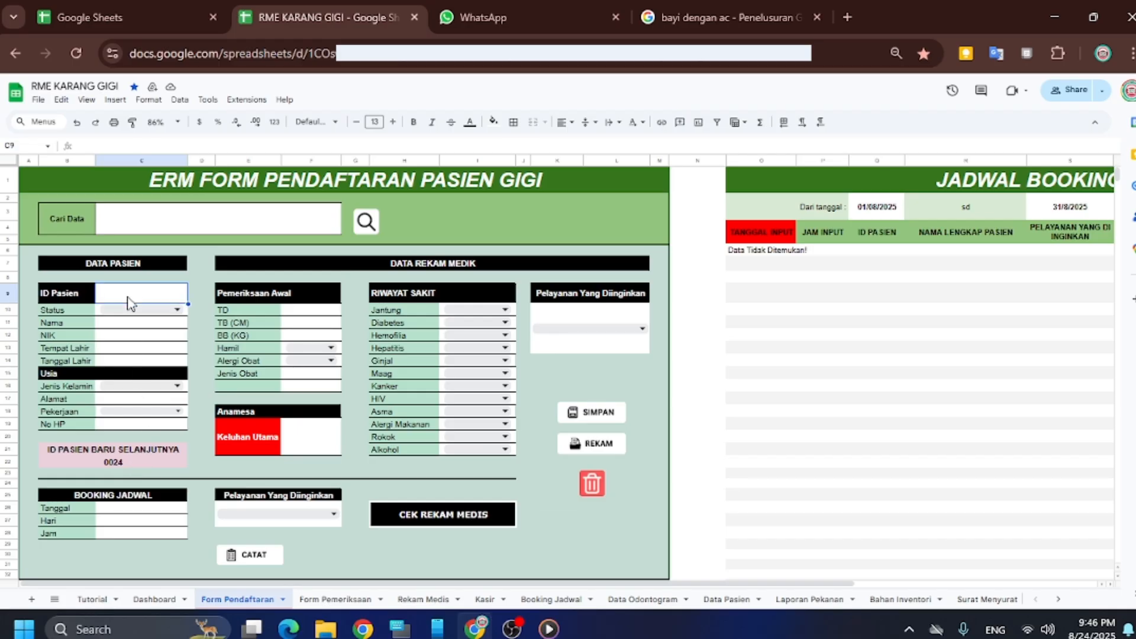
{"action": "double_click", "coordinate": [130, 304]}
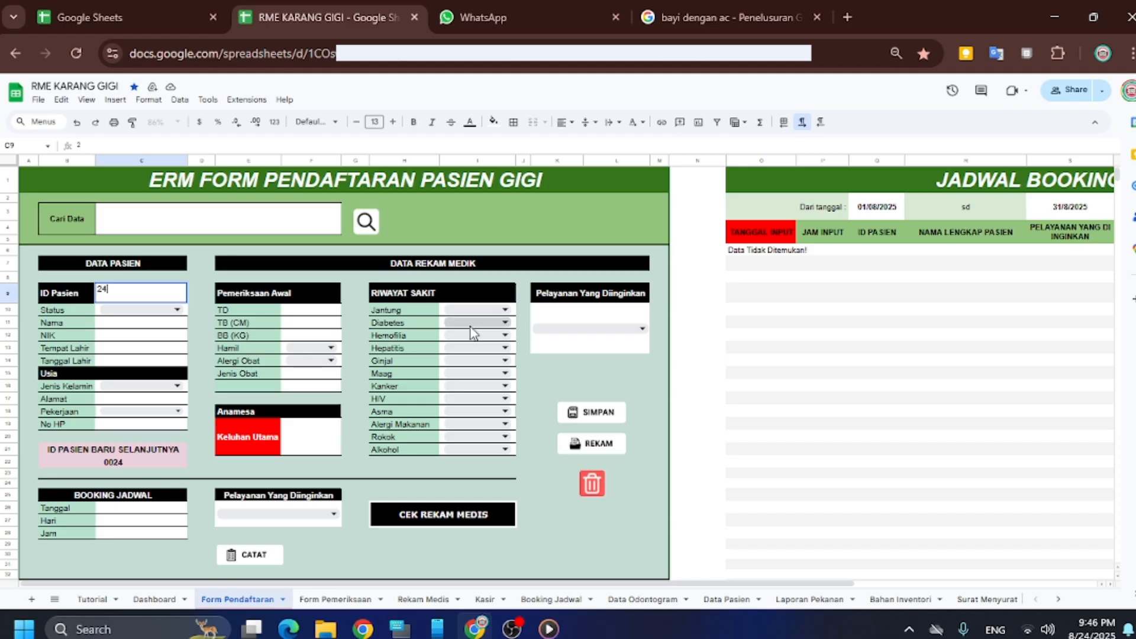
{"action": "type", "text": "24"}
{"action": "left_click", "coordinate": [177, 311]}
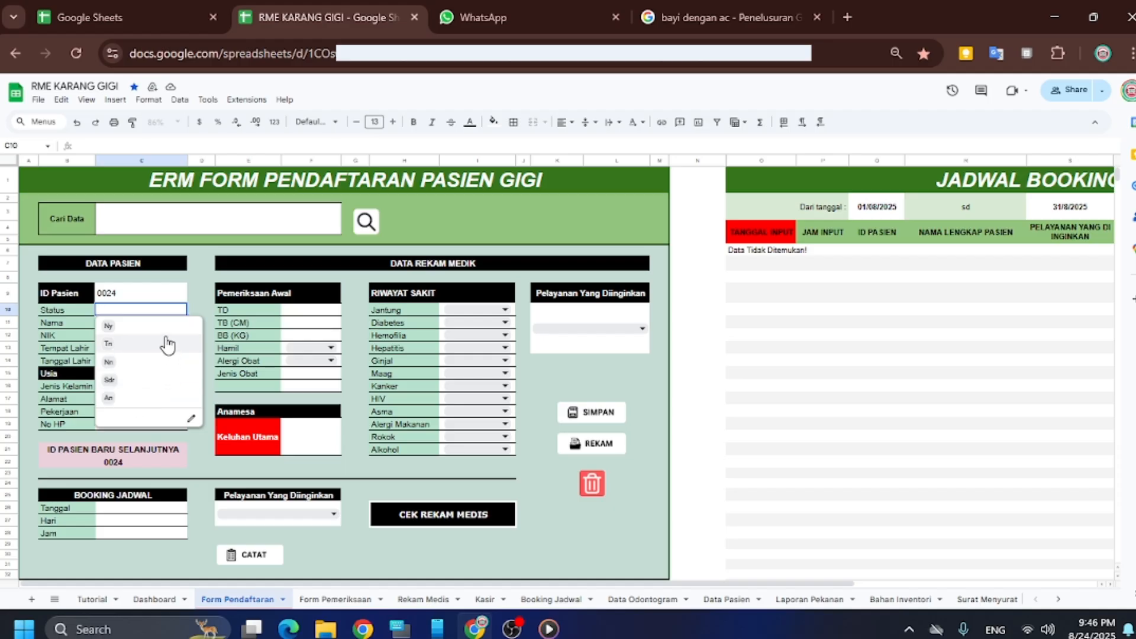
{"action": "left_click", "coordinate": [119, 348]}
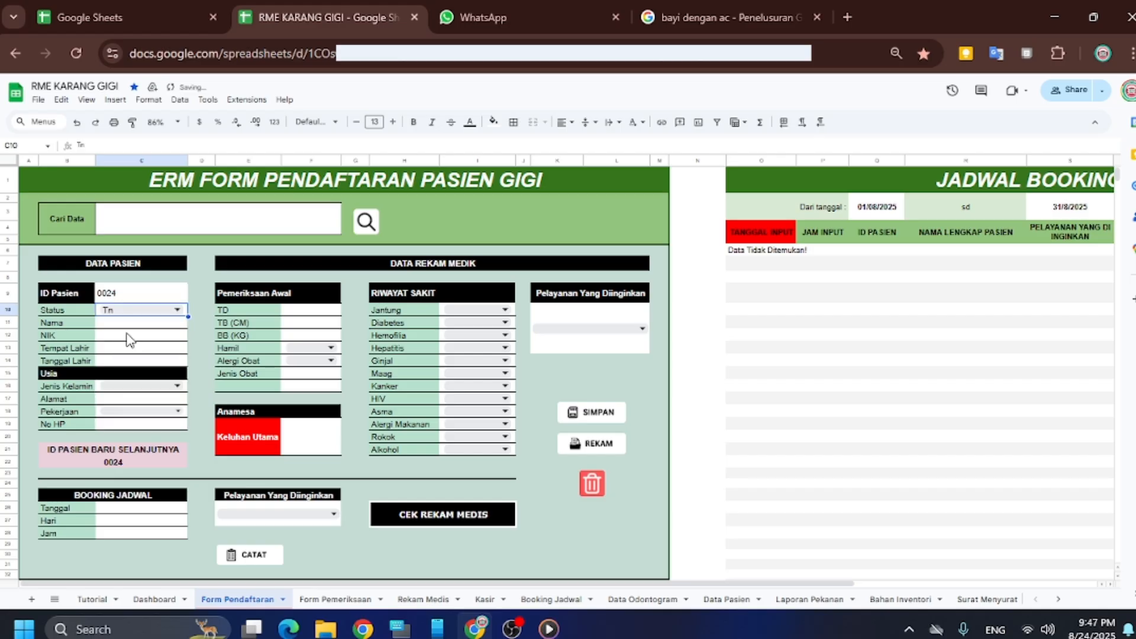
Type the patient's name in the Nama field, correcting typos
{"action": "left_click", "coordinate": [136, 328]}
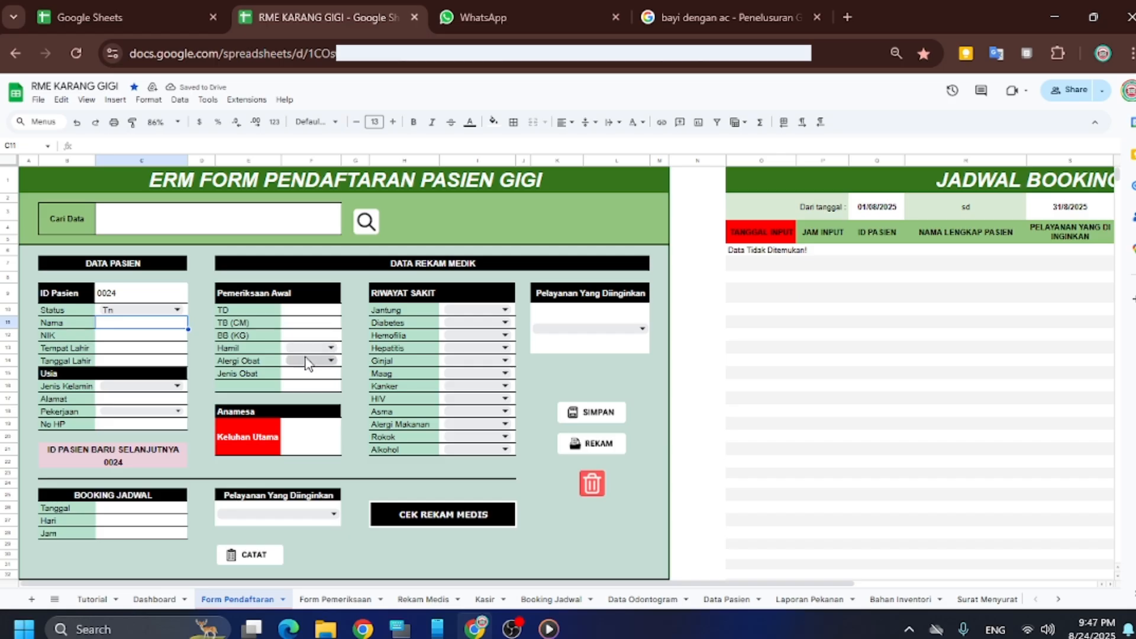
{"action": "type", "text": "andri"}
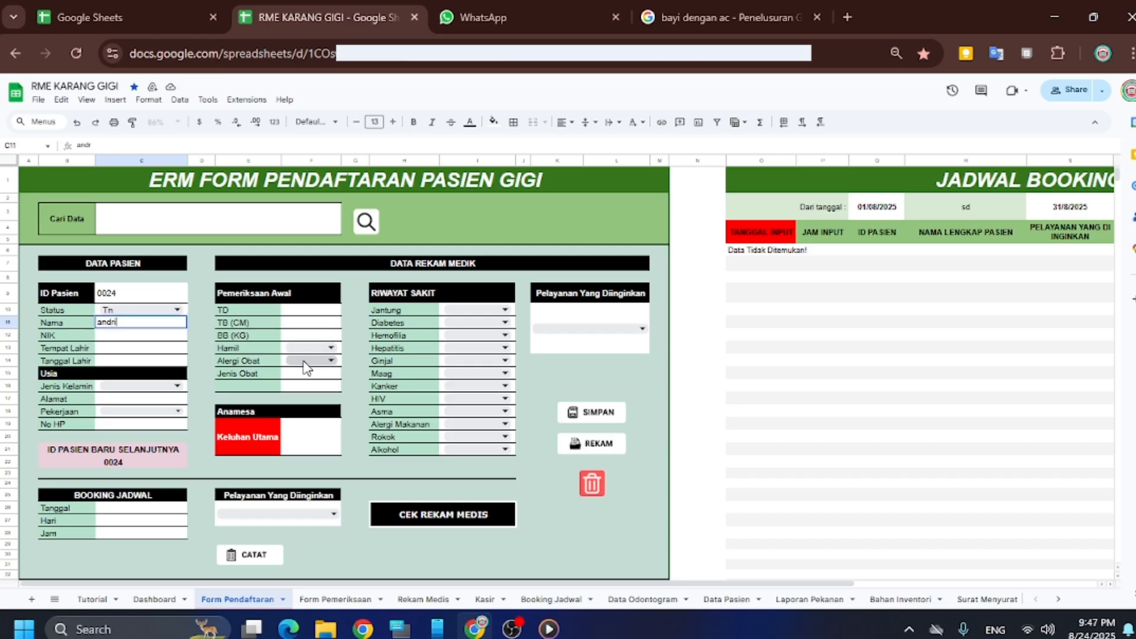
{"action": "key", "text": "BackSpace"}
{"action": "key", "text": "BackSpace"}
{"action": "key", "text": "BackSpace"}
{"action": "key", "text": "BackSpace"}
{"action": "key", "text": "BackSpace"}
{"action": "key", "text": "Escape"}
{"action": "type", "text": "Andnri"}
{"action": "key", "text": "BackSpace"}
{"action": "key", "text": "BackSpace"}
{"action": "key", "text": "BackSpace"}
{"action": "type", "text": "ri"}
{"action": "left_click", "coordinate": [137, 339]}
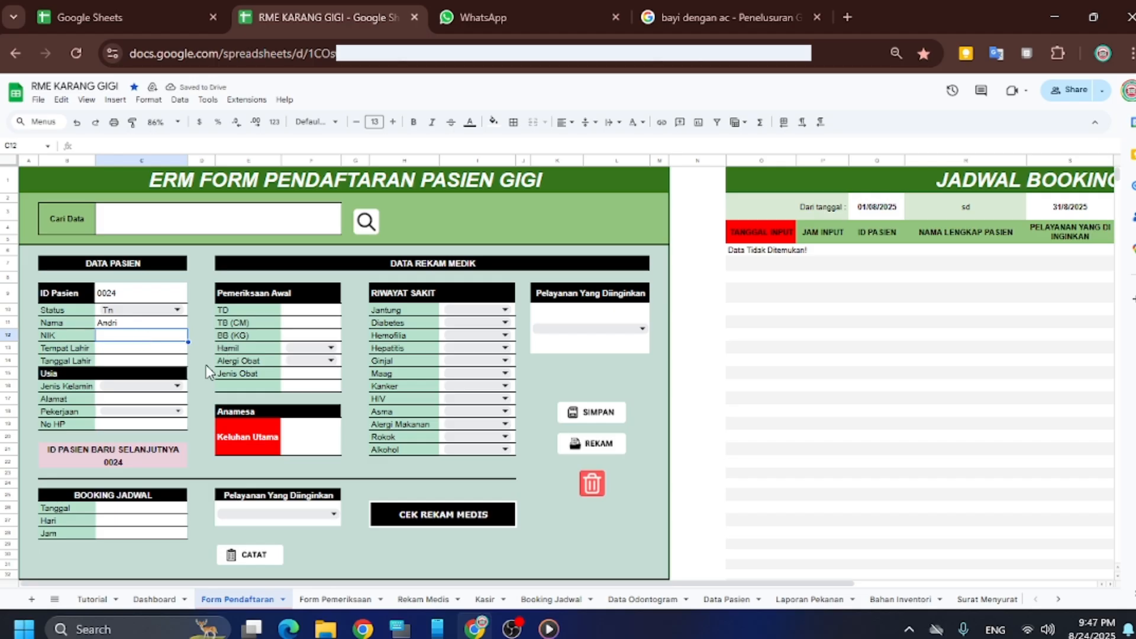
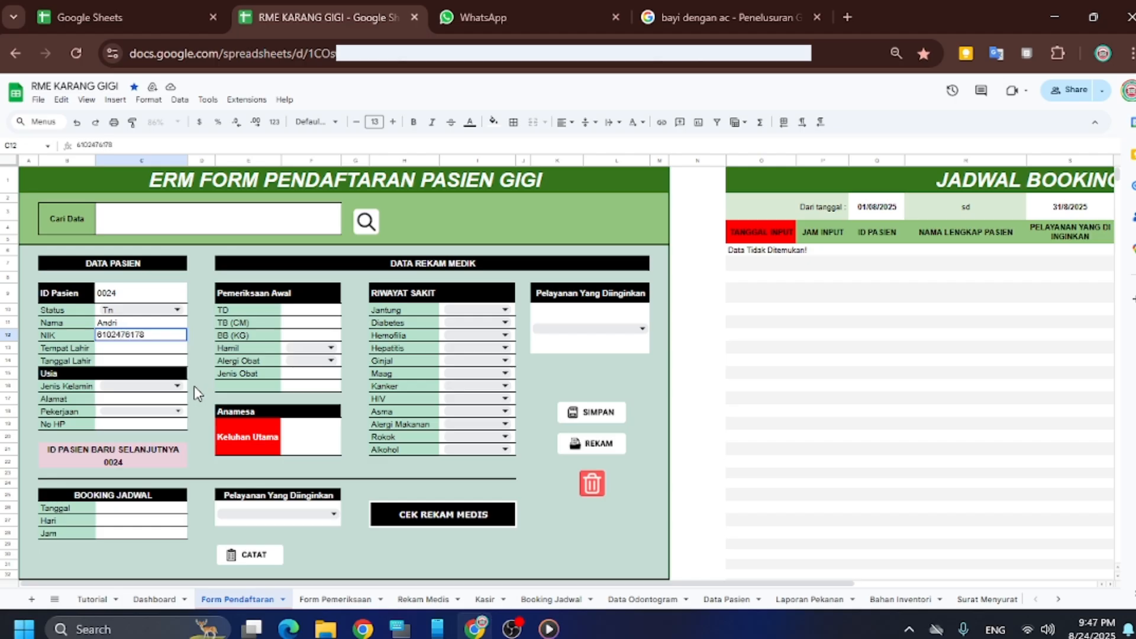
{"action": "left_click", "coordinate": [129, 350]}
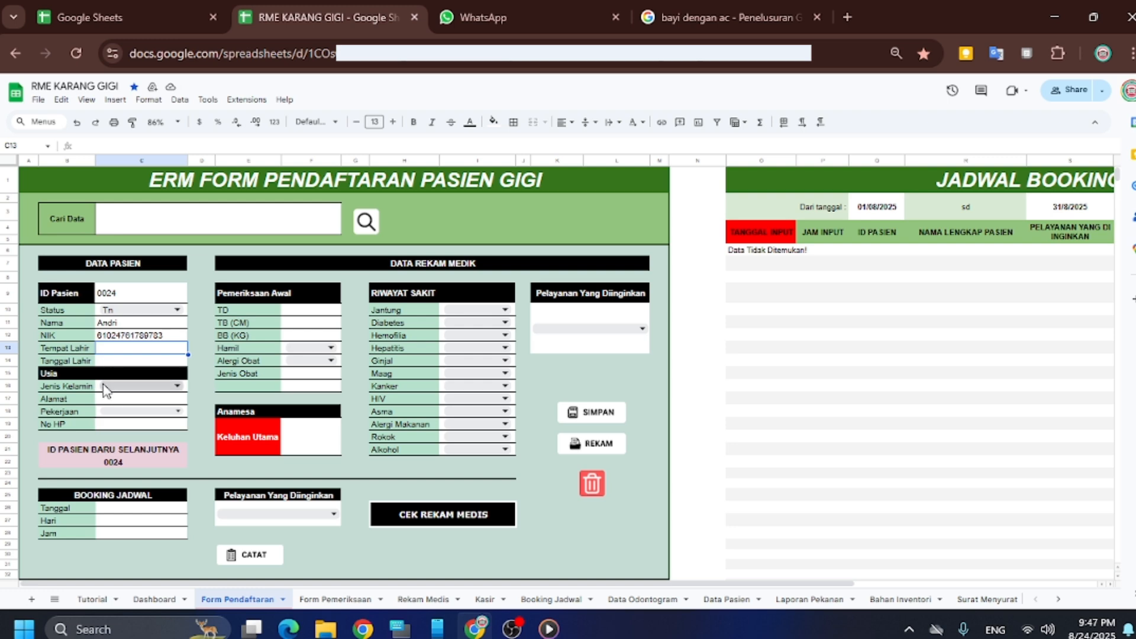
{"action": "type", "text": "jaka"}
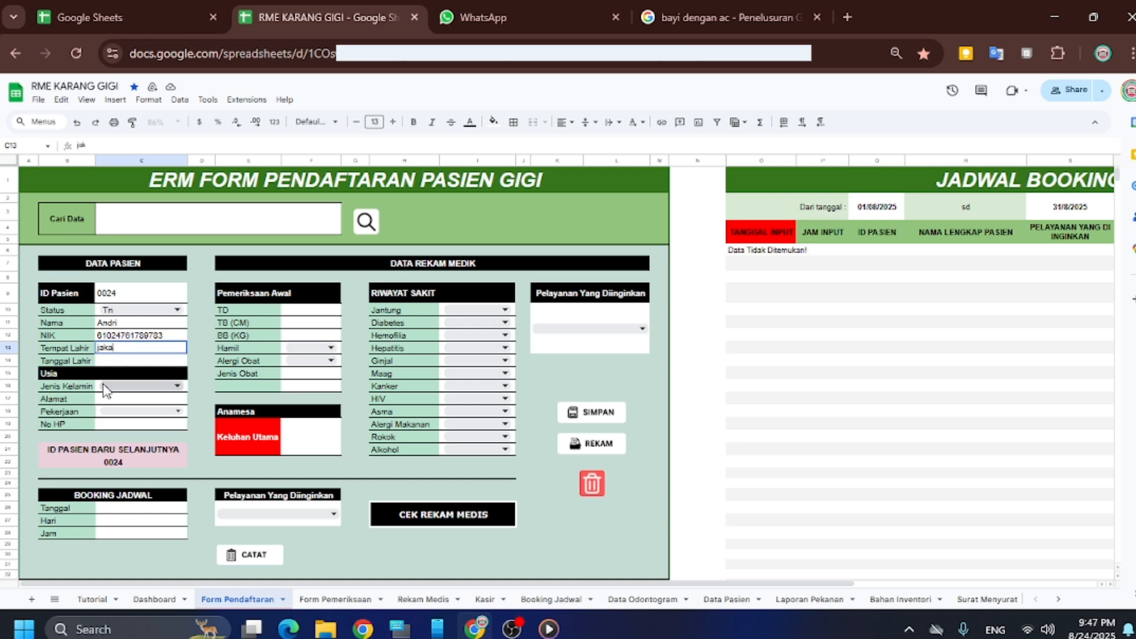
{"action": "key", "text": "BackSpace"}
{"action": "key", "text": "BackSpace"}
{"action": "type", "text": "Jakarta"}
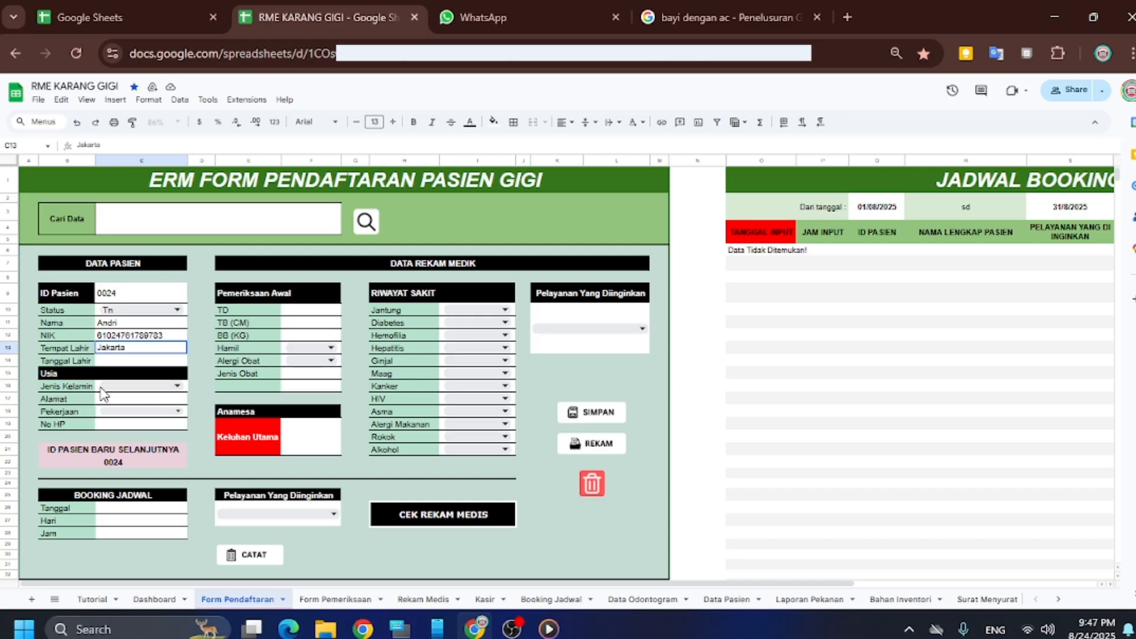
{"action": "left_click", "coordinate": [114, 365]}
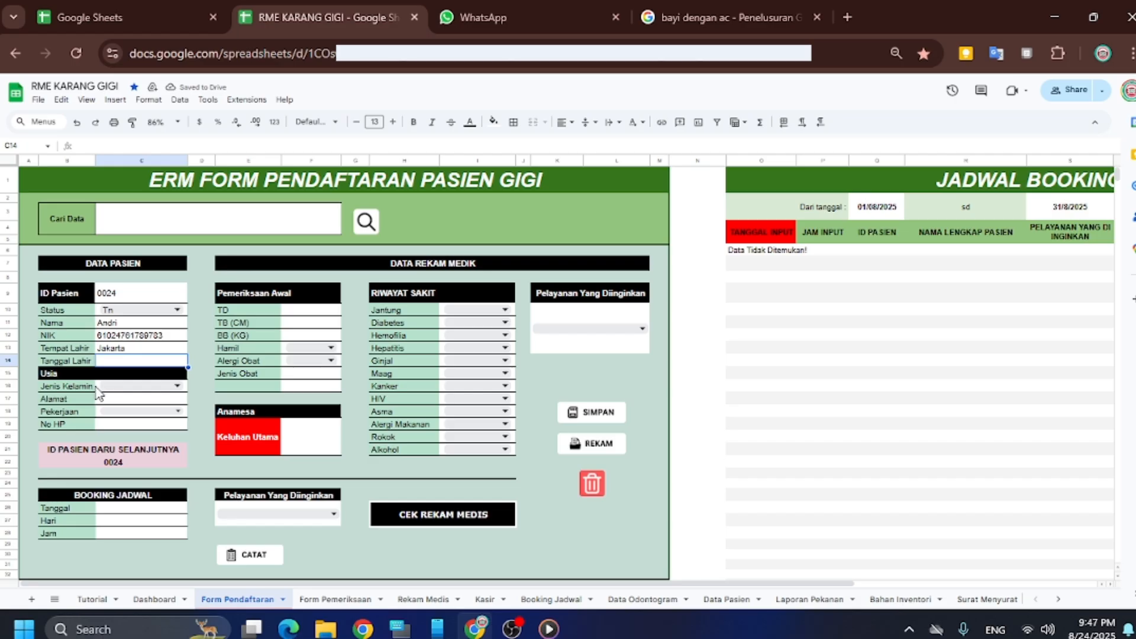
{"action": "type", "text": "12"}
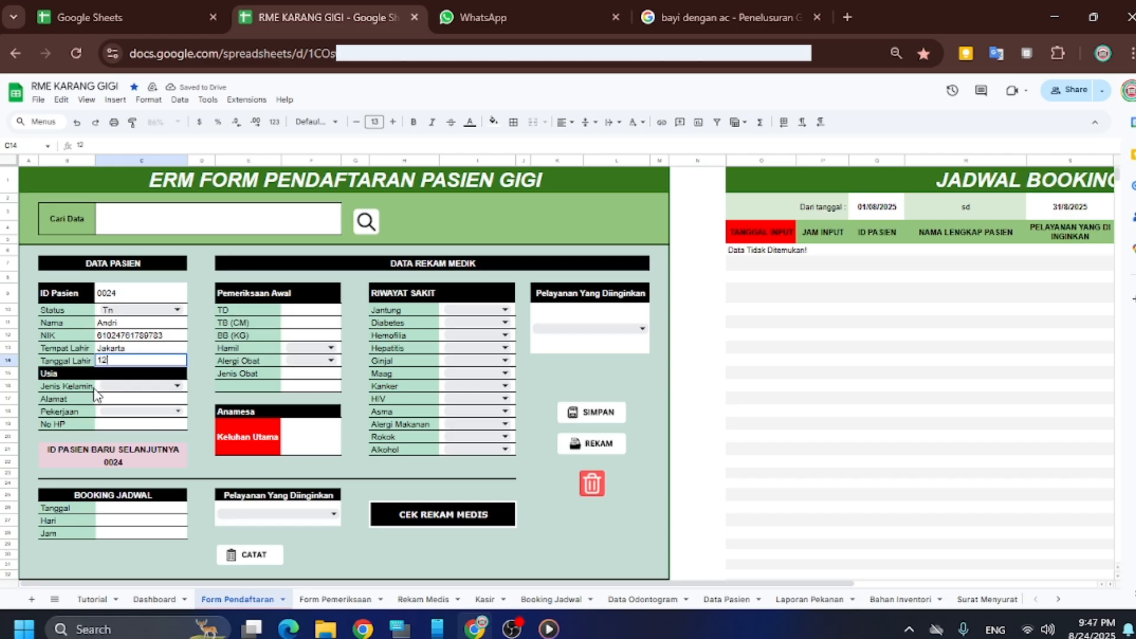
{"action": "type", "text": "/1/1995"}
{"action": "left_click", "coordinate": [144, 388]}
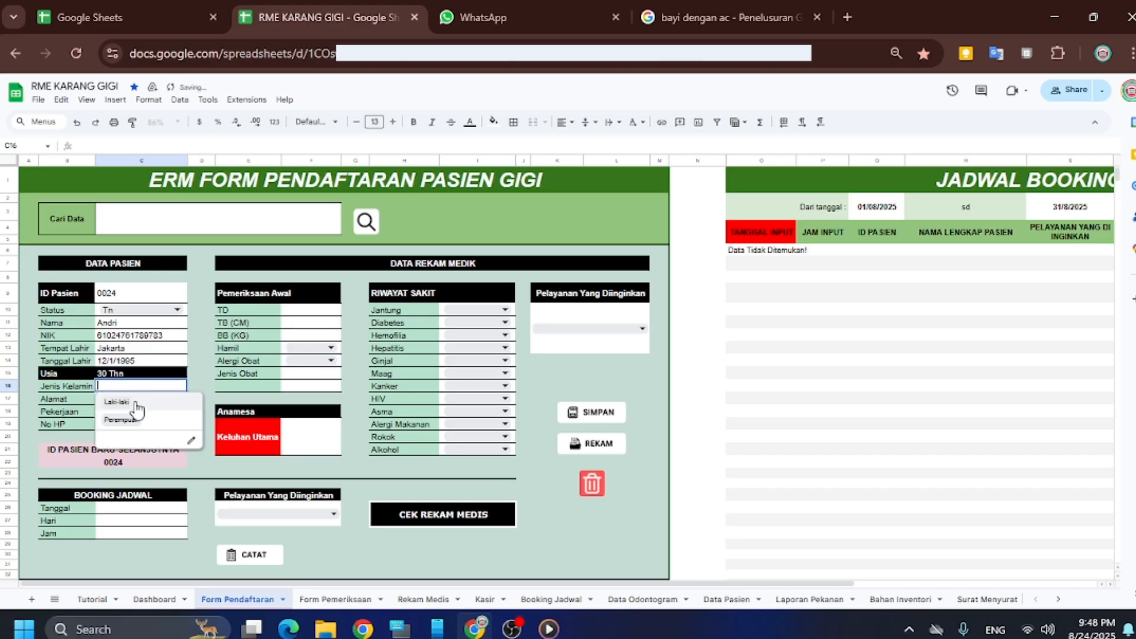
Set sex to Laki-laki and enter the patient's address in Alamat
{"action": "left_click", "coordinate": [135, 403]}
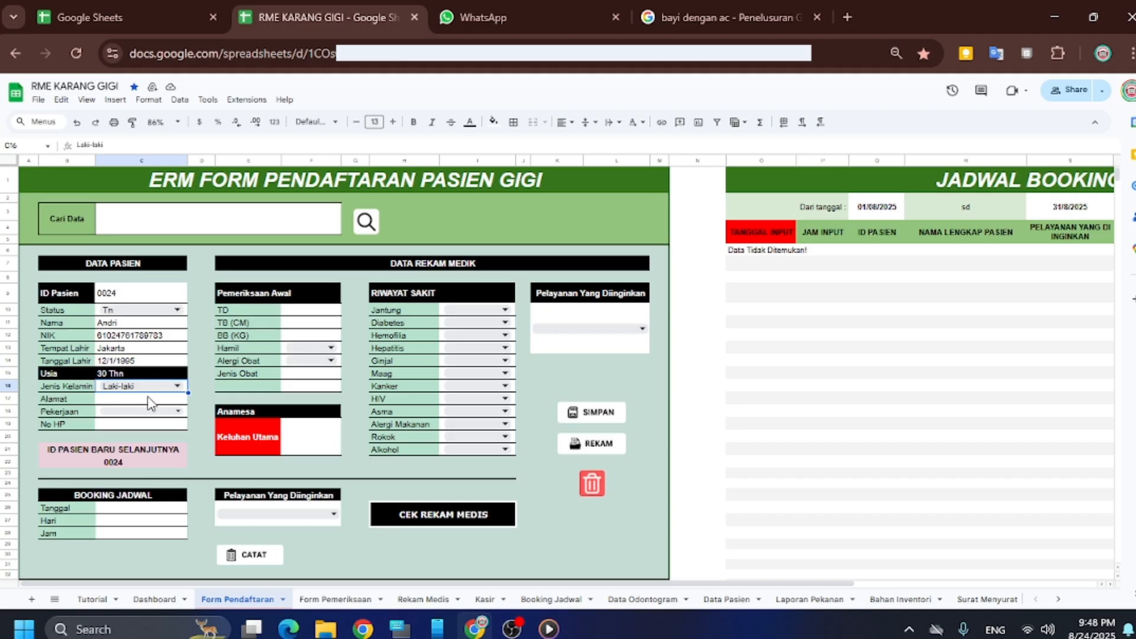
{"action": "left_click", "coordinate": [123, 404]}
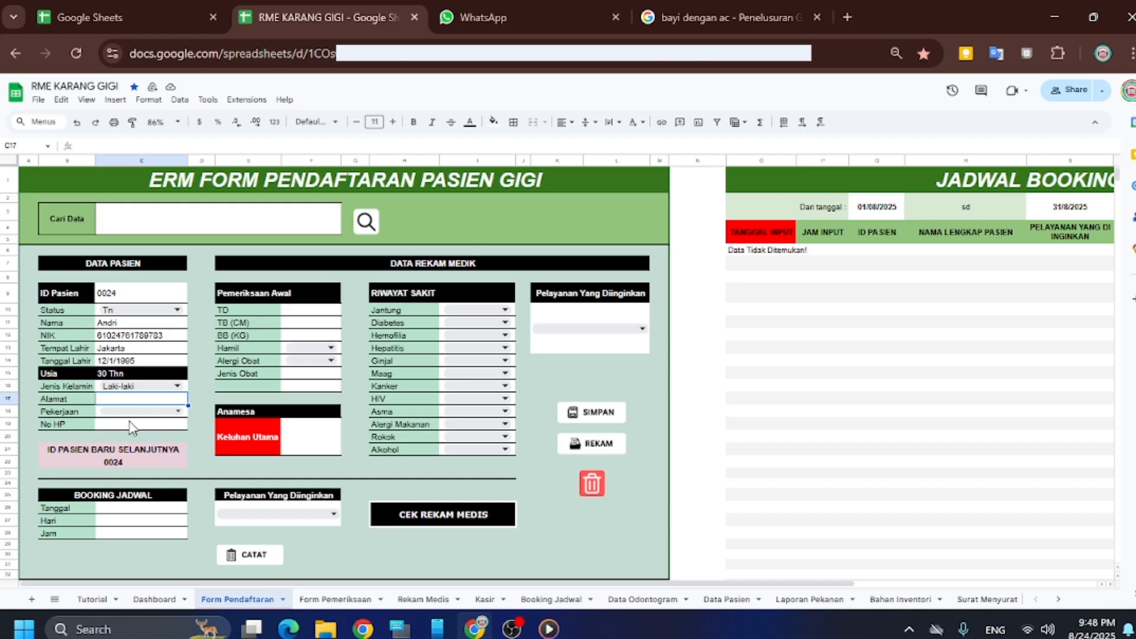
{"action": "double_click", "coordinate": [131, 403]}
{"action": "type", "text": "jakart"}
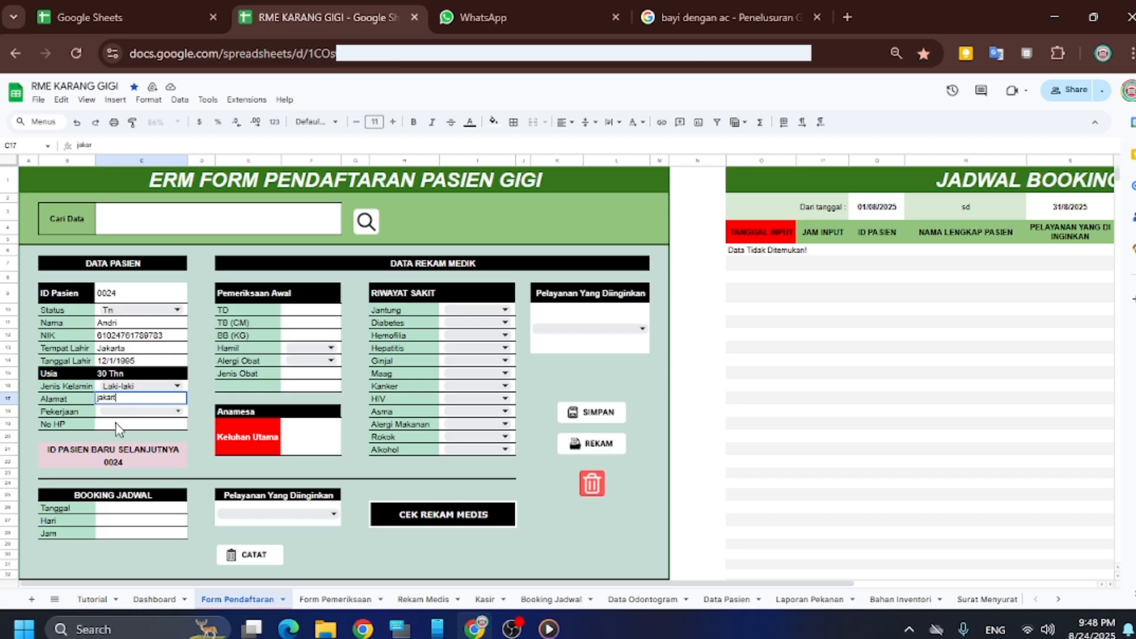
{"action": "type", "text": "a pusat"}
Choose occupation PNS and type the patient's phone number in No HP
{"action": "double_click", "coordinate": [116, 411]}
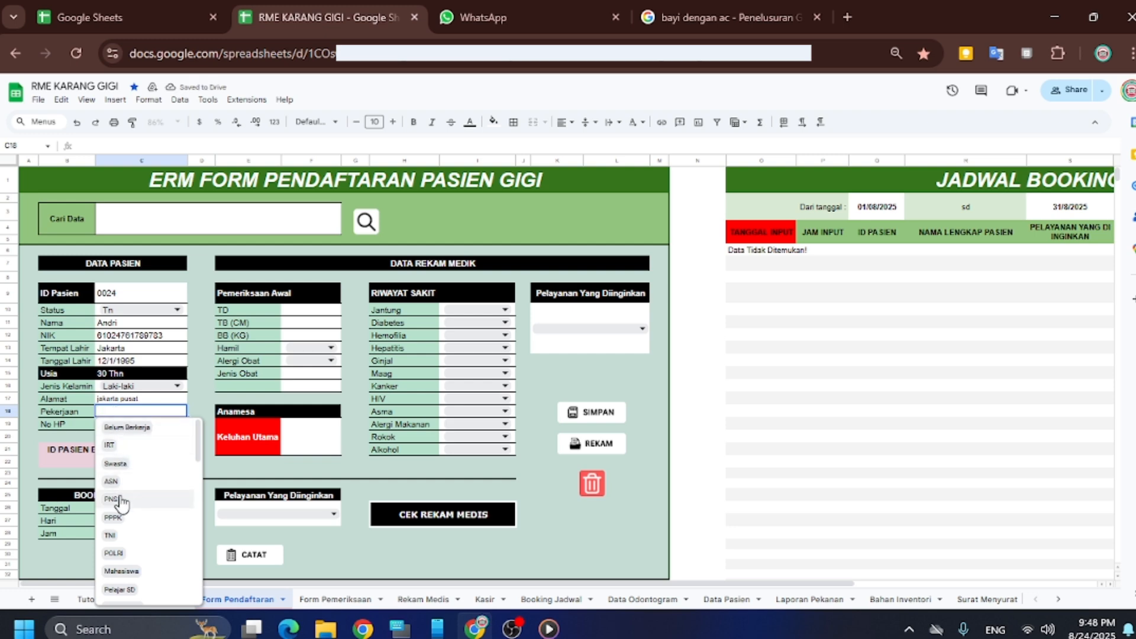
{"action": "left_click", "coordinate": [118, 500]}
{"action": "left_click", "coordinate": [115, 423]}
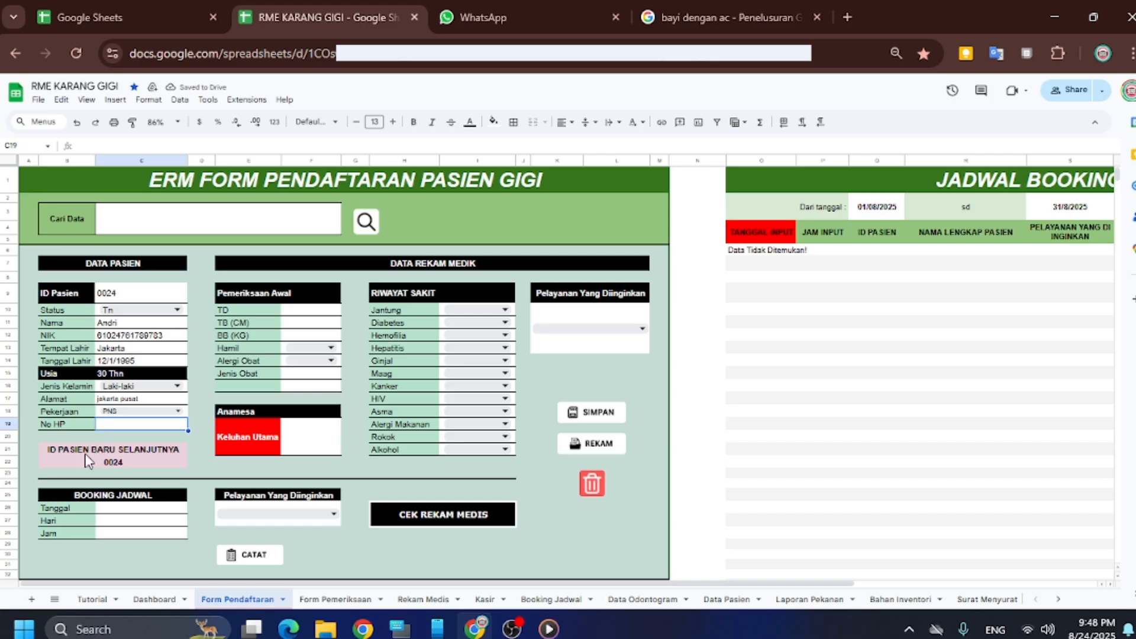
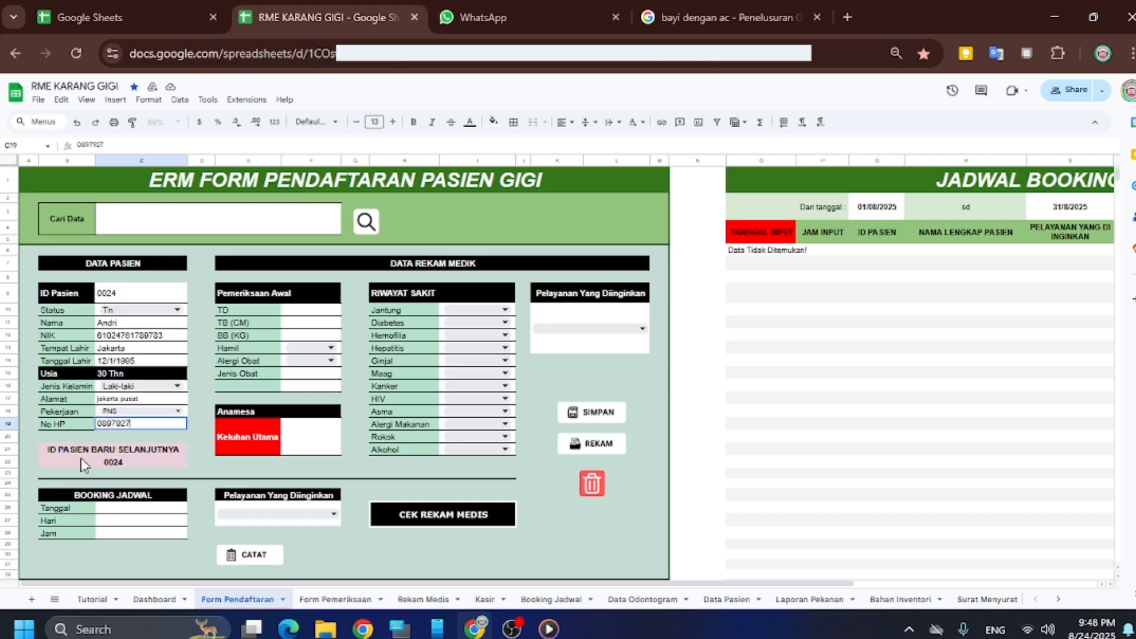
Record blood pressure 120/80, height 170 cm and weight 67 kg
{"action": "left_click", "coordinate": [295, 316]}
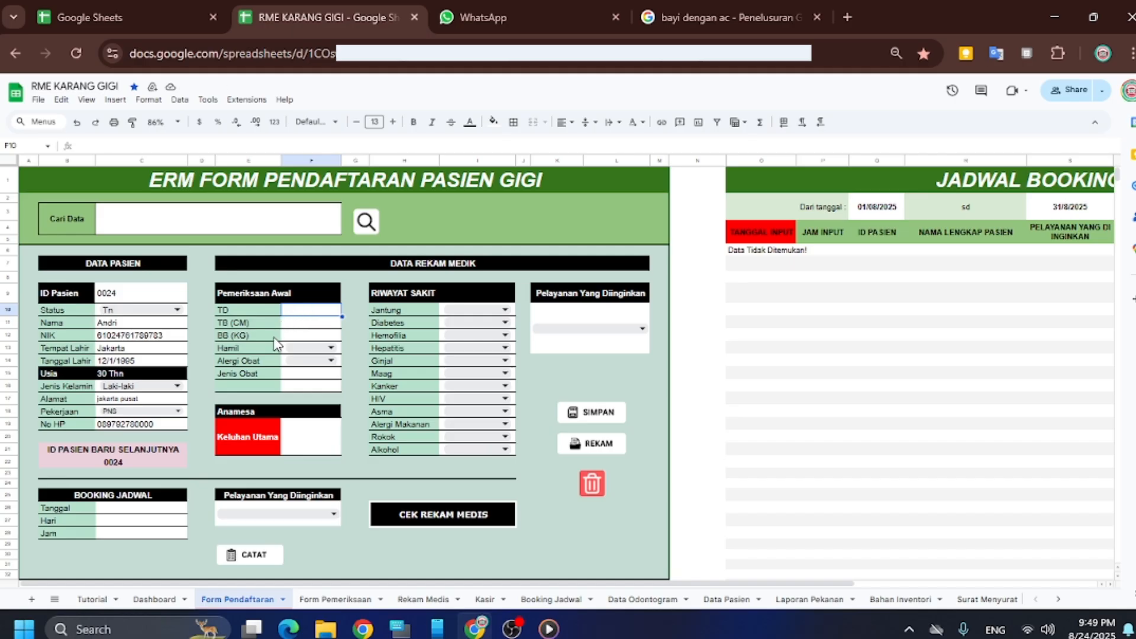
{"action": "type", "text": "120"}
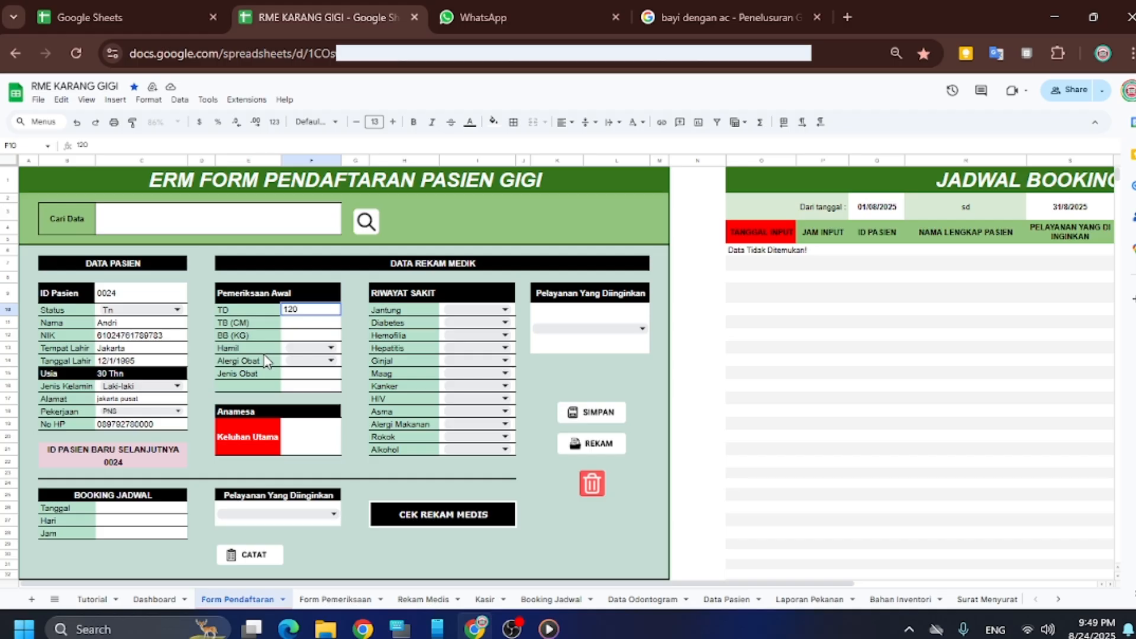
{"action": "type", "text": "/80"}
{"action": "left_click", "coordinate": [320, 323]}
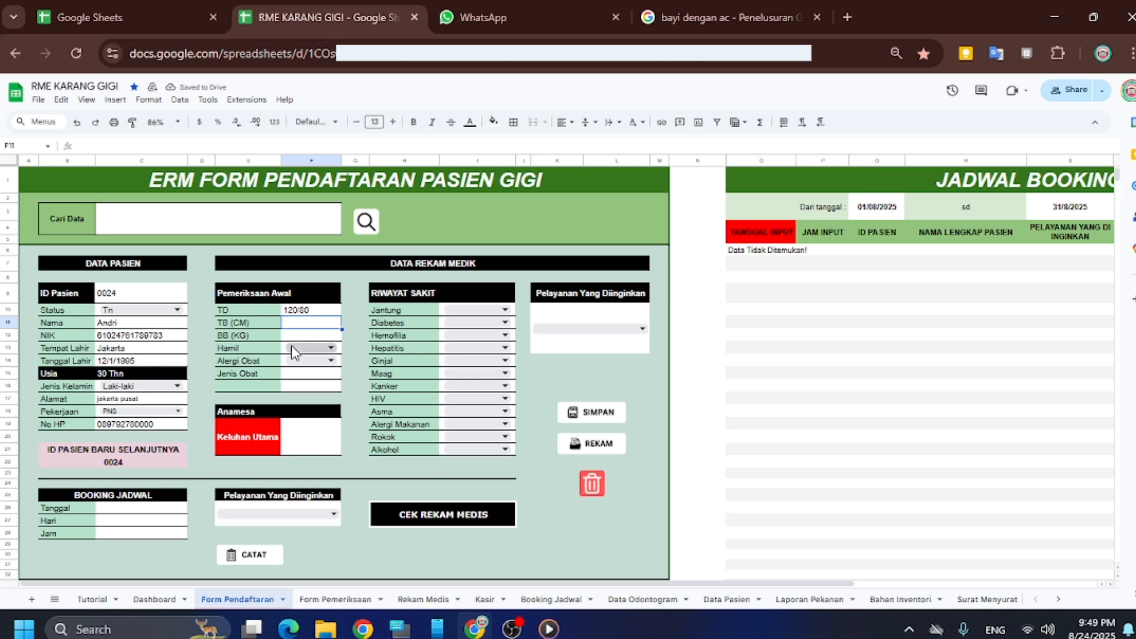
{"action": "type", "text": "170"}
{"action": "left_click", "coordinate": [318, 336]}
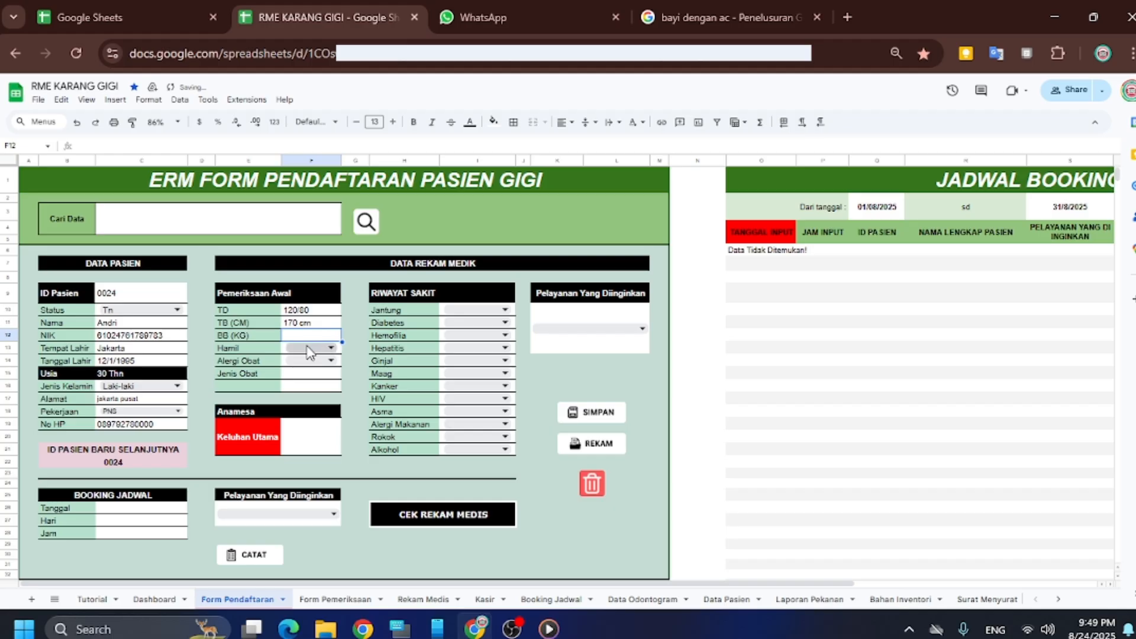
{"action": "type", "text": "67"}
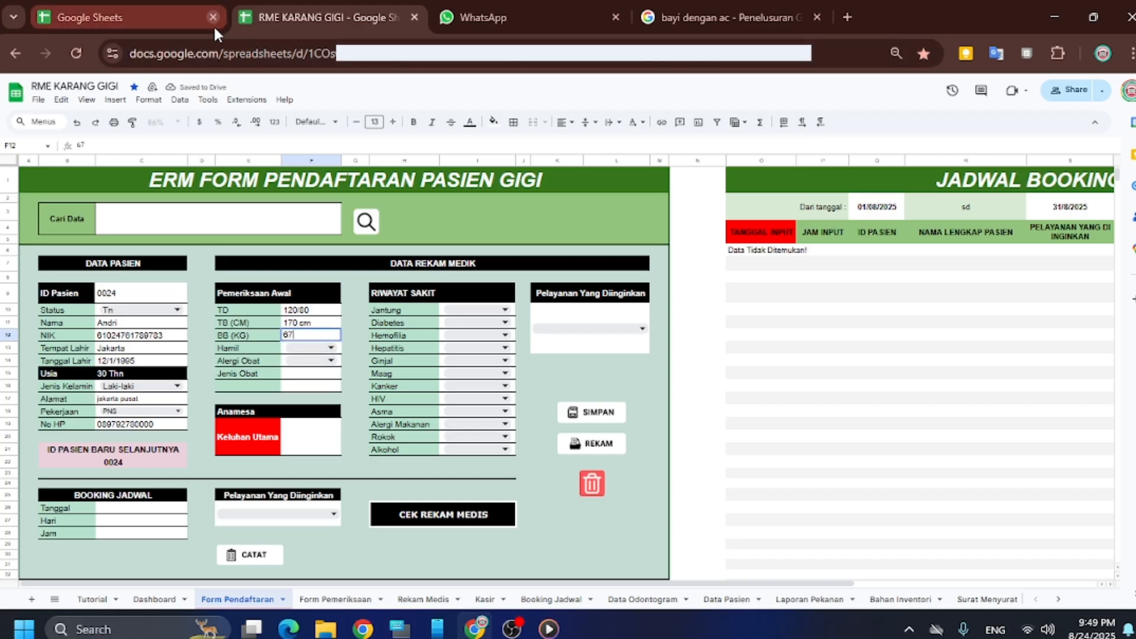
Leave Hamil empty and set Alergi Obat to Tidak
{"action": "left_click", "coordinate": [301, 350]}
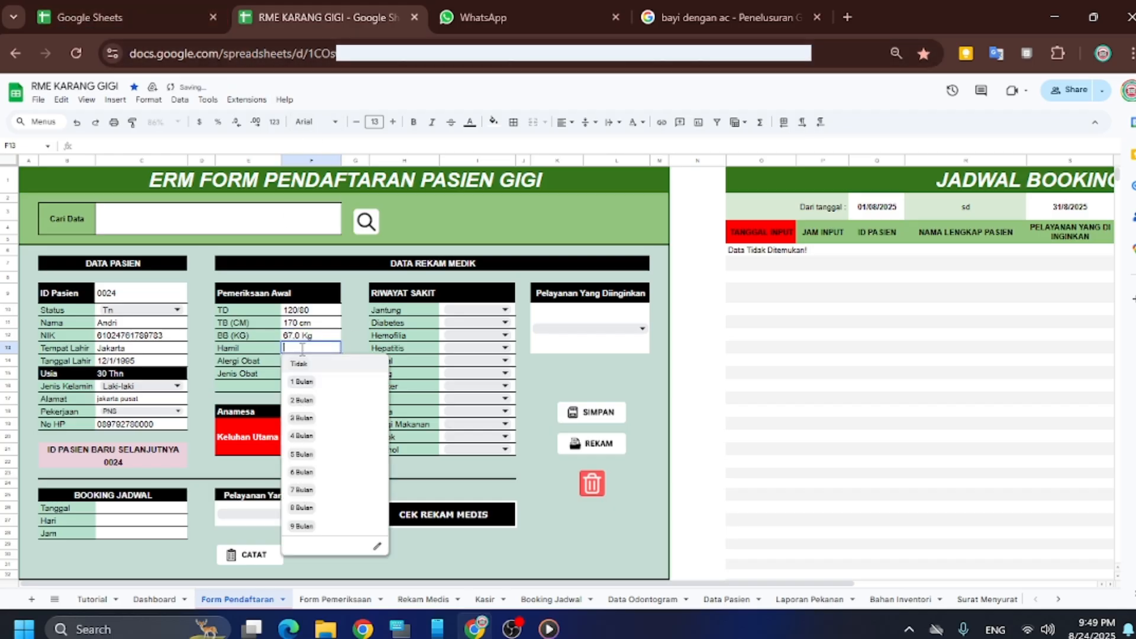
{"action": "left_click", "coordinate": [356, 345]}
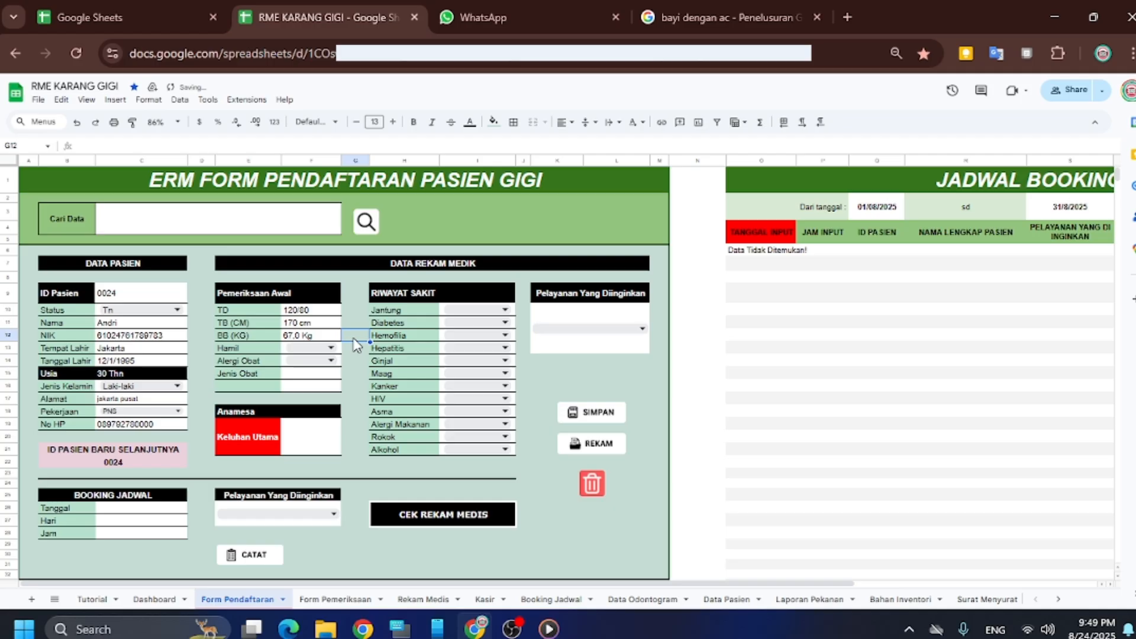
{"action": "left_click", "coordinate": [320, 350]}
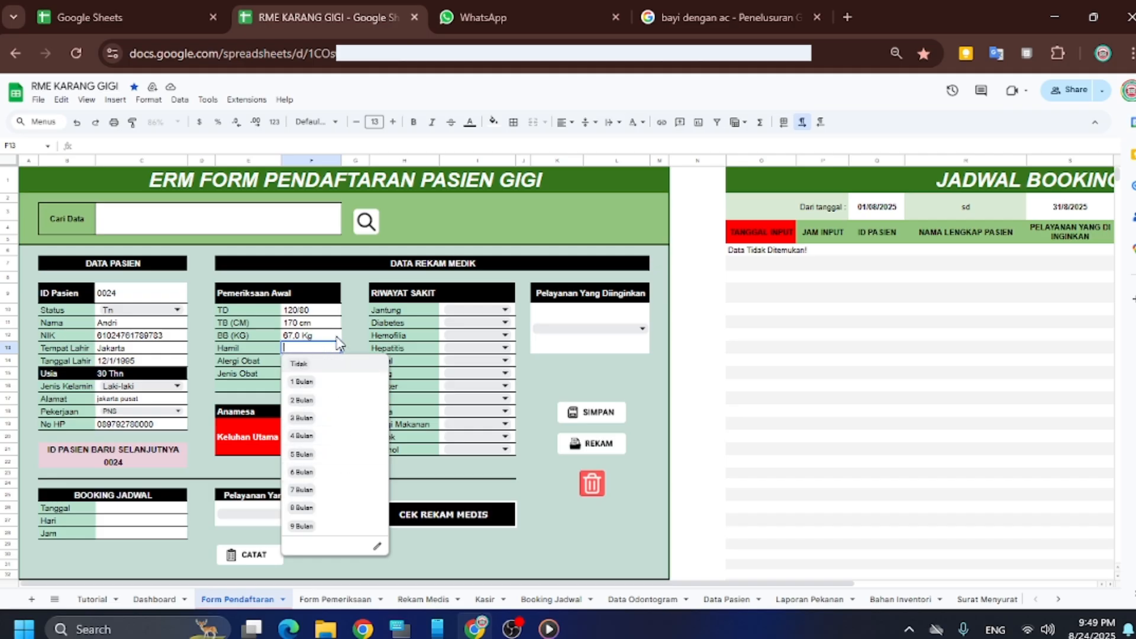
{"action": "left_click", "coordinate": [356, 321]}
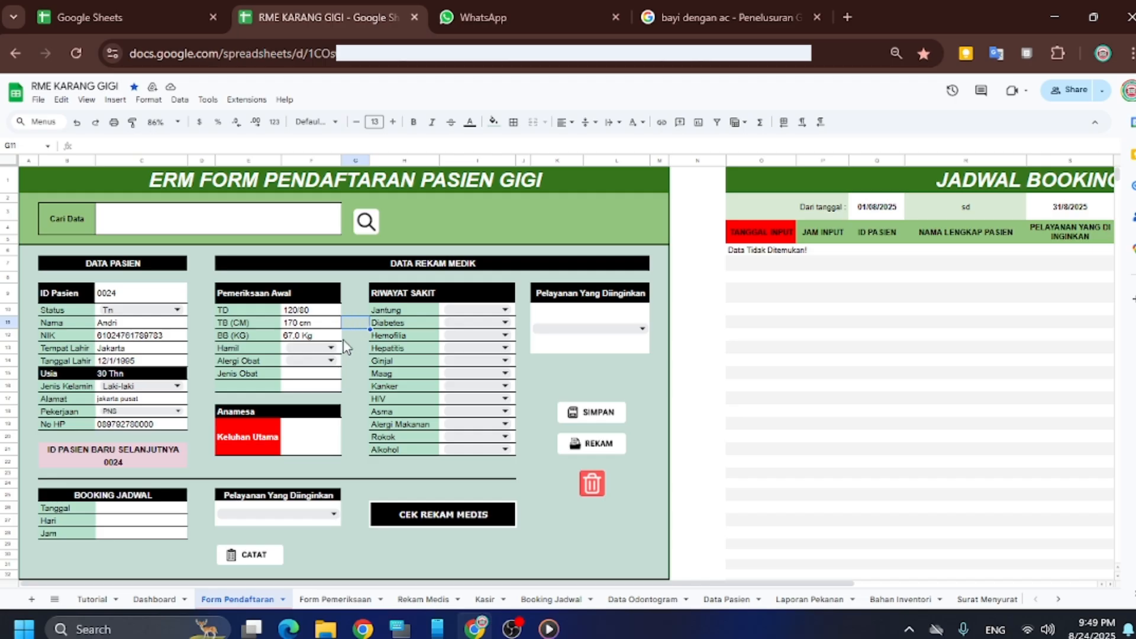
{"action": "left_click", "coordinate": [308, 361]}
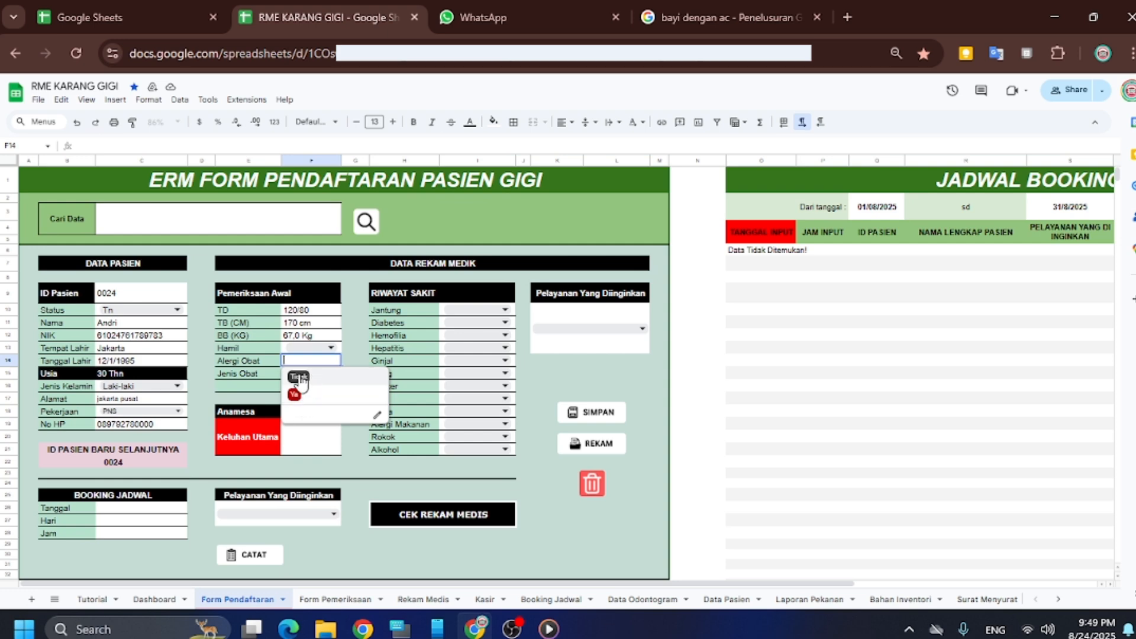
{"action": "left_click", "coordinate": [300, 377]}
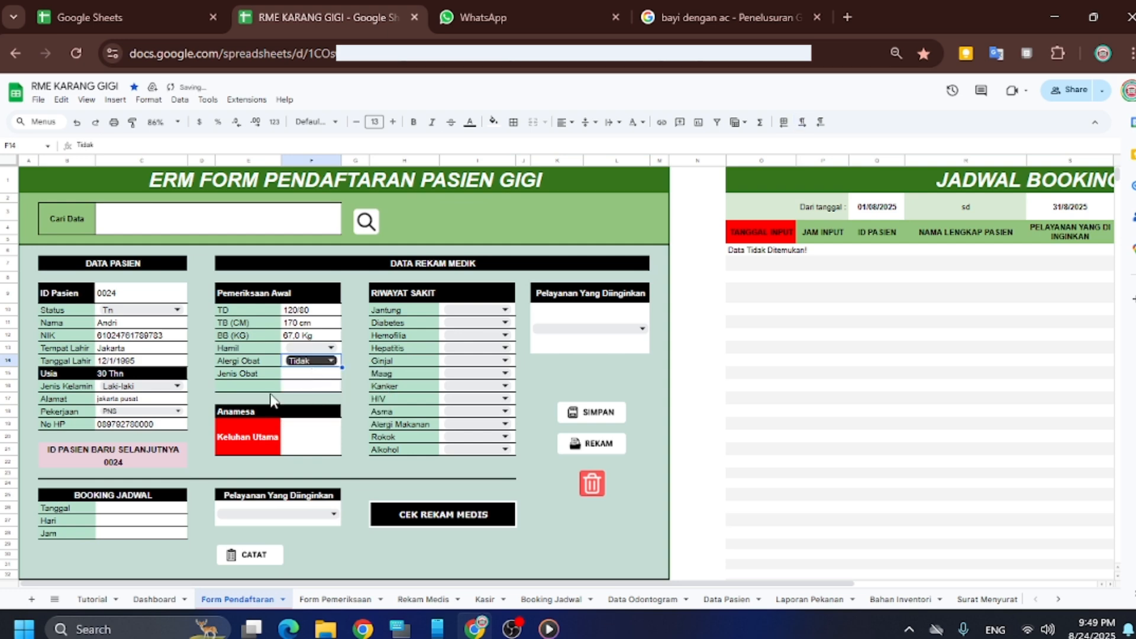
{"action": "scroll", "coordinate": [274, 401], "scroll_direction": "down", "scroll_amount": 2}
Type the complaint: upper front tooth cavity, aching with ice water for 2 days, wants a filling
{"action": "left_click", "coordinate": [319, 375]}
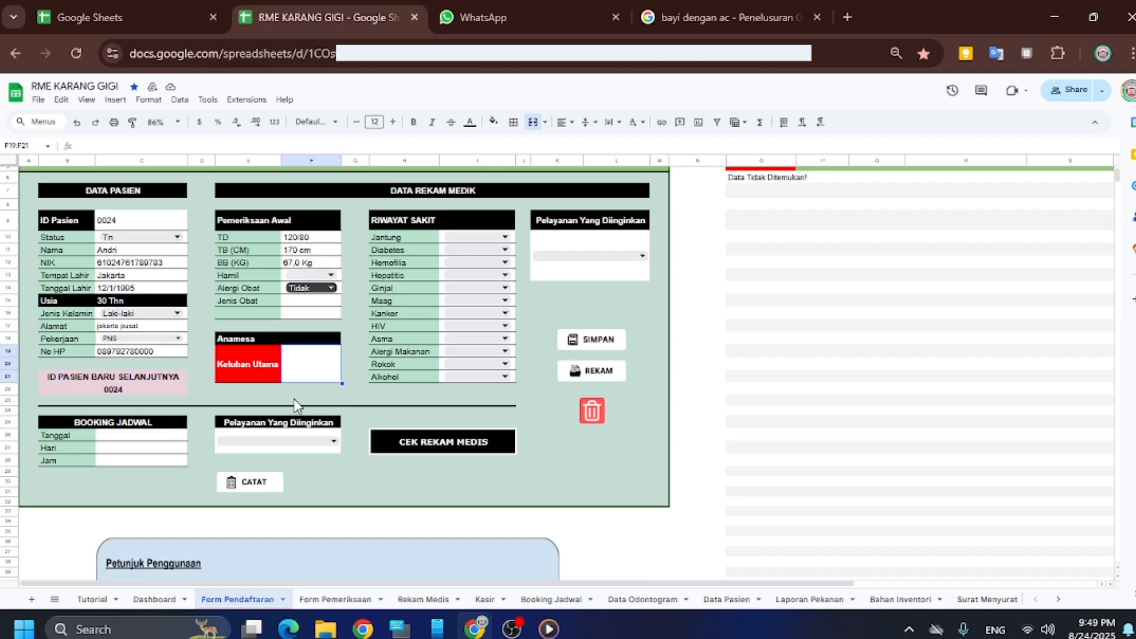
{"action": "type", "text": "pasie"}
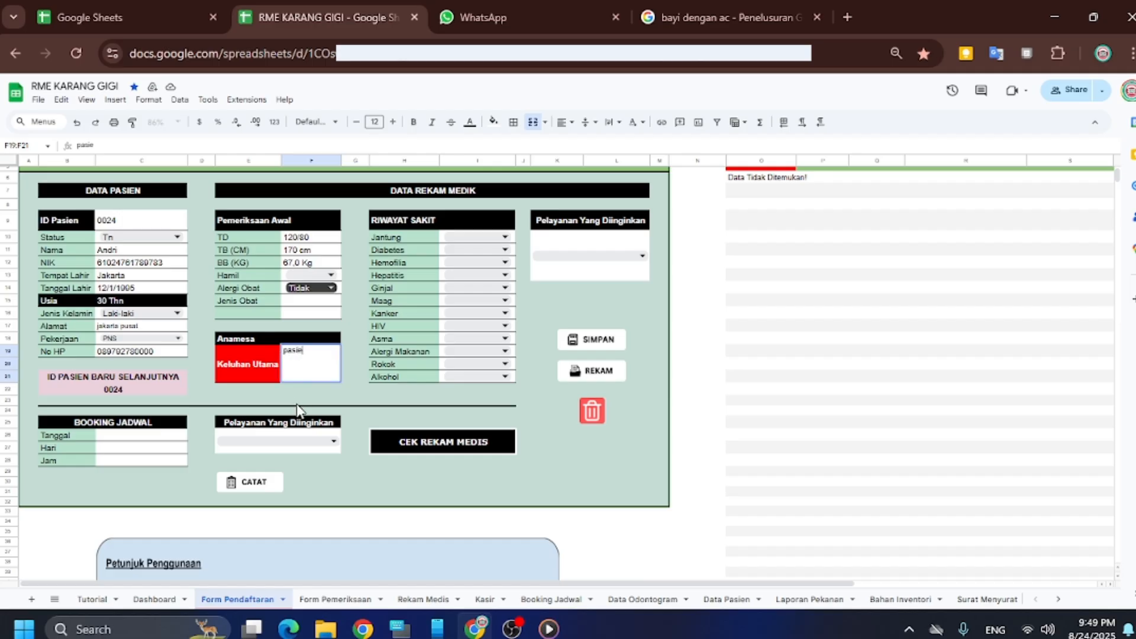
{"action": "type", "text": "n da"}
{"action": "key", "text": "BackSpace"}
{"action": "type", "text": "atang"}
{"action": "type", "text": "ngan"}
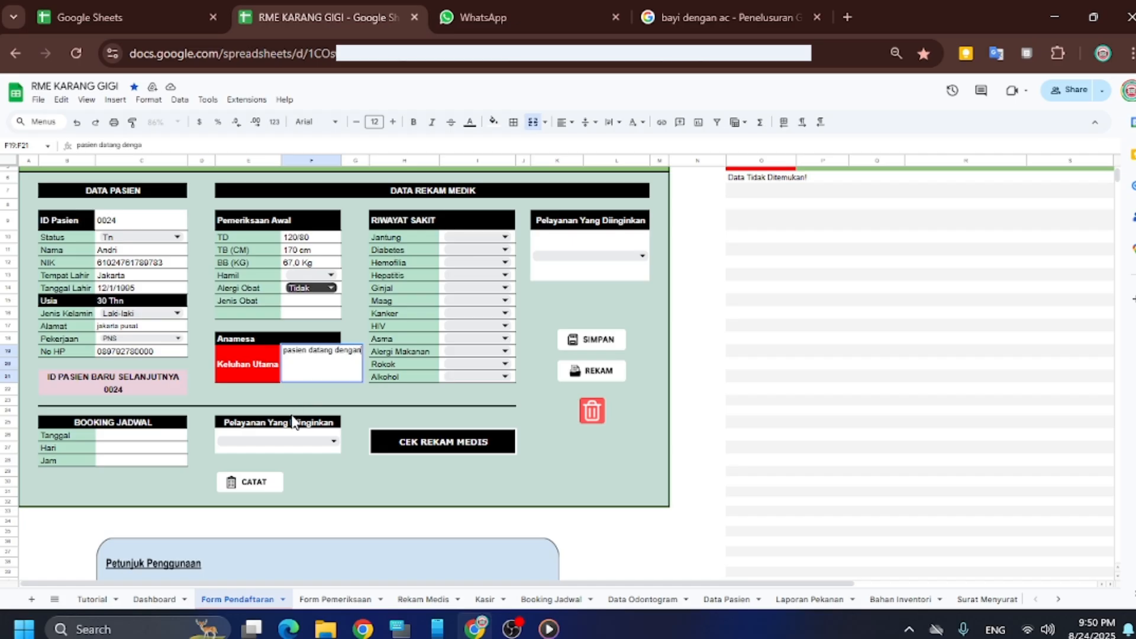
{"action": "type", "text": " keluhan "}
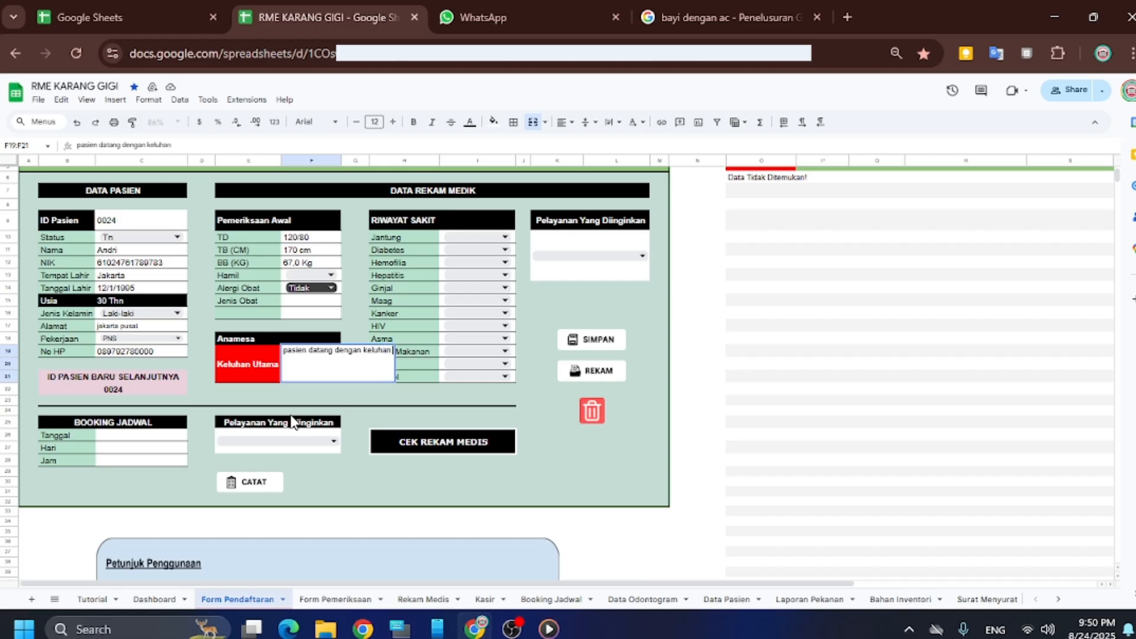
{"action": "type", "text": "gigi berlubang"}
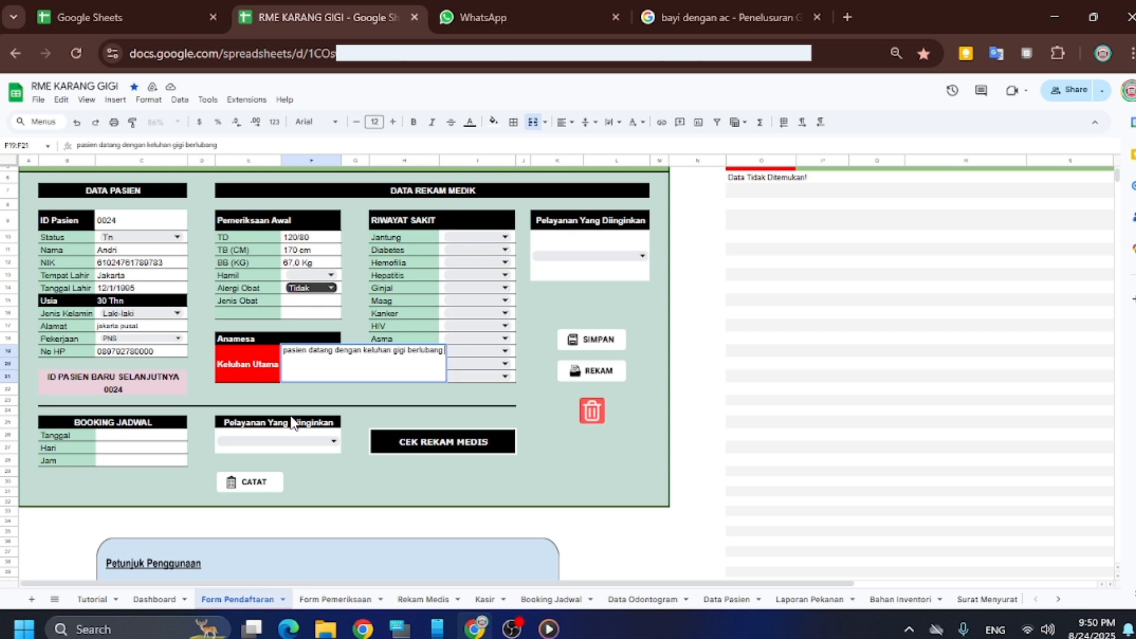
{"action": "type", "text": " depan ata"}
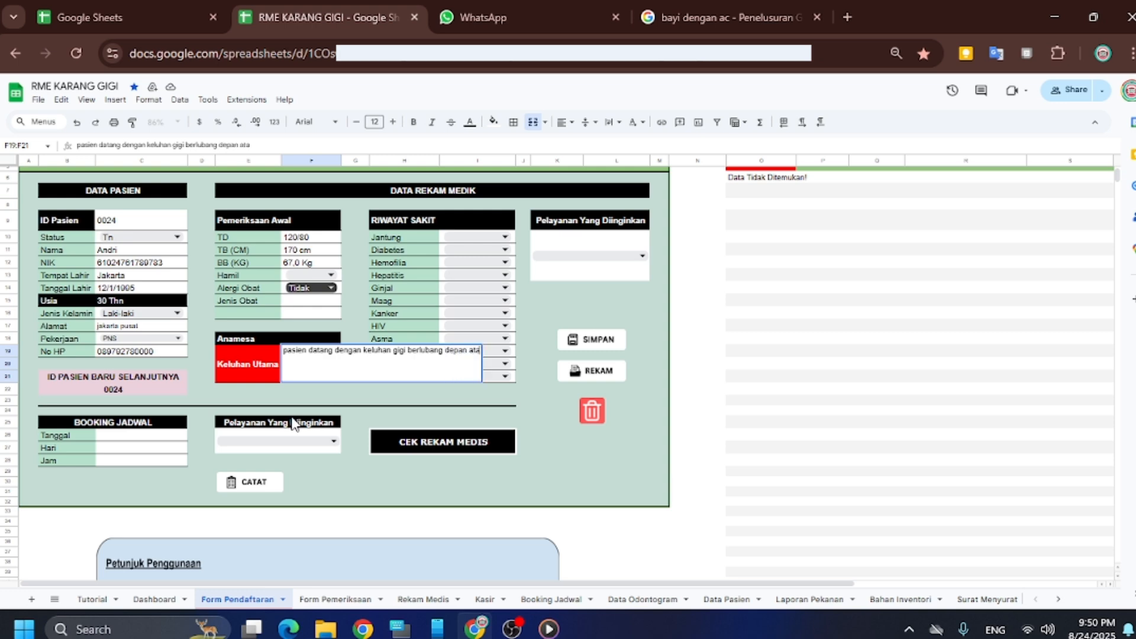
{"action": "type", "text": "s , n"}
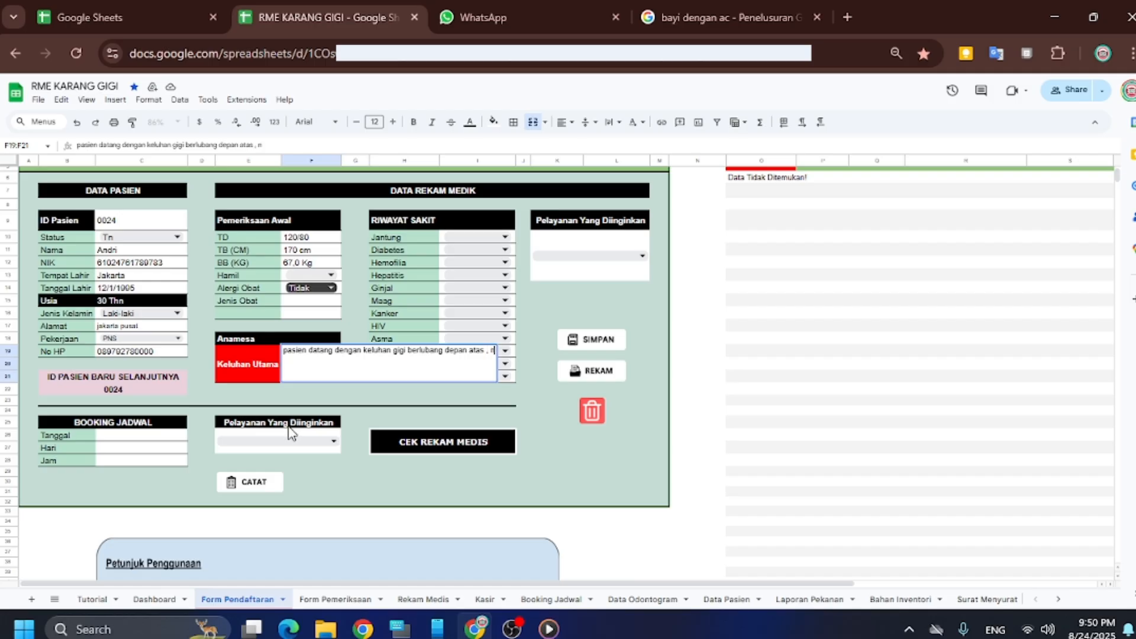
{"action": "type", "text": "gilu suda"}
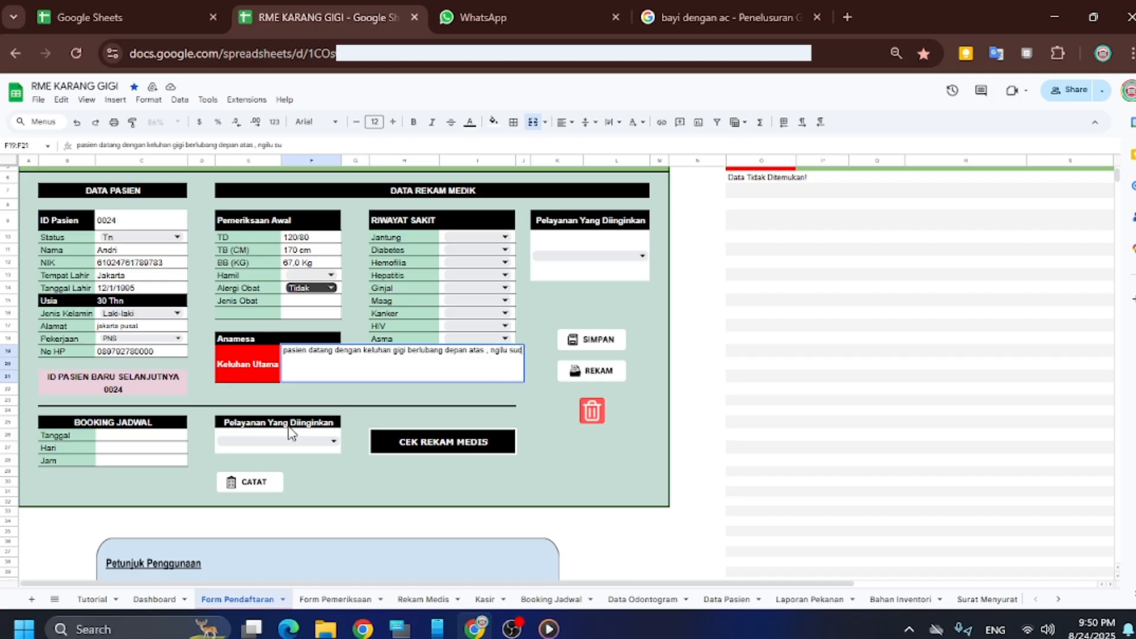
{"action": "key", "text": "BackSpace"}
{"action": "key", "text": "BackSpace"}
{"action": "key", "text": "BackSpace"}
{"action": "key", "text": "BackSpace"}
{"action": "key", "text": "BackSpace"}
{"action": "type", "text": "jka kena"}
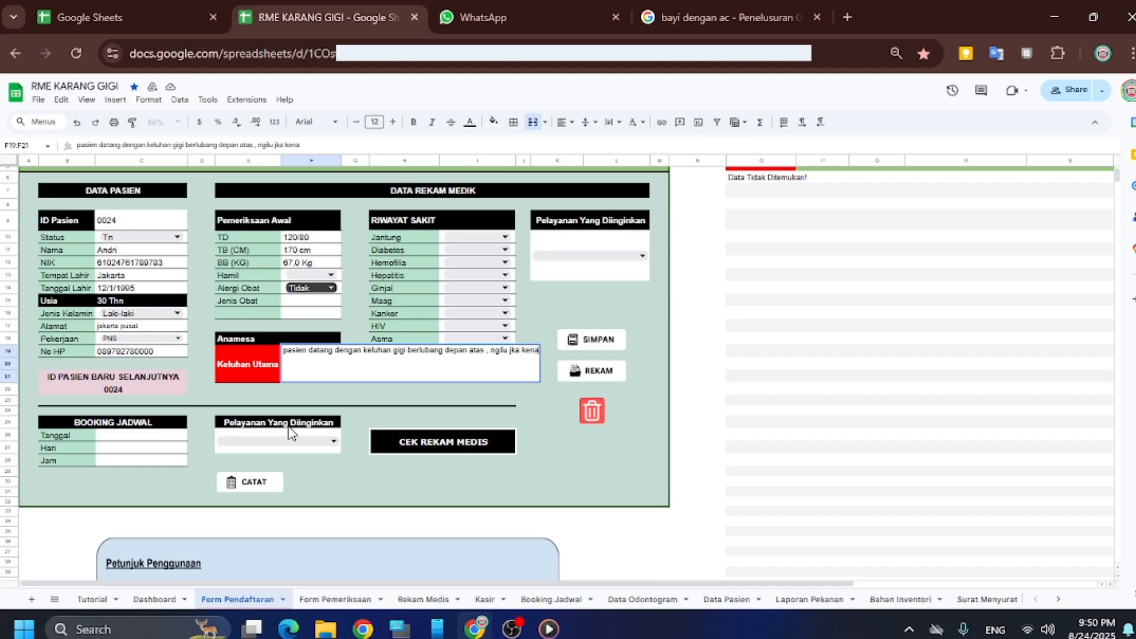
{"action": "type", "text": " air es"}
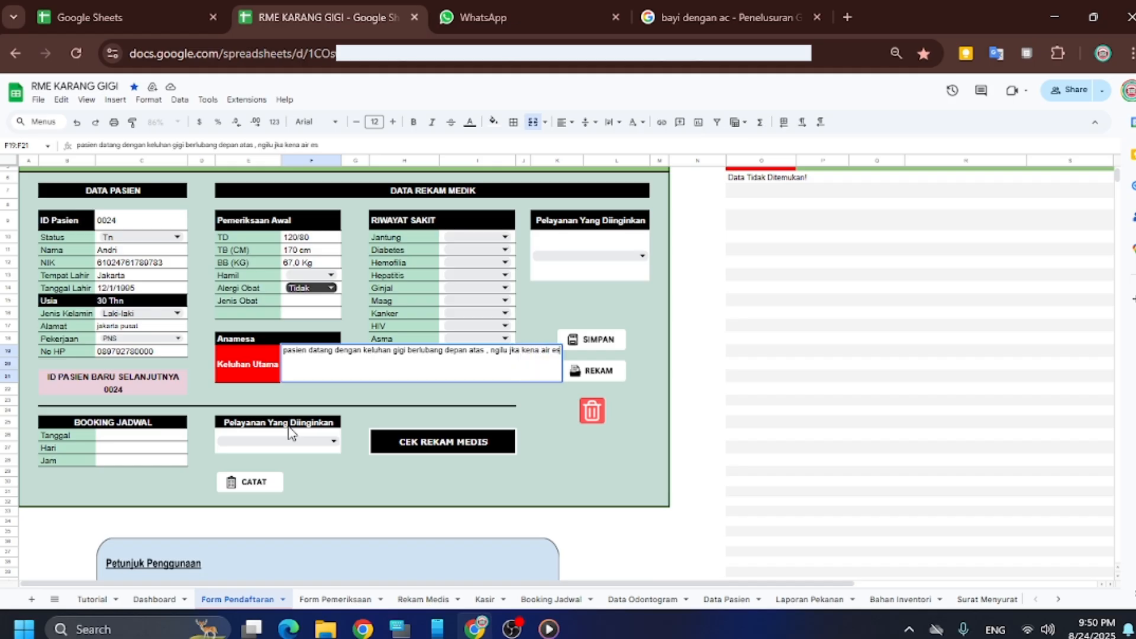
{"action": "type", "text": " sudah"}
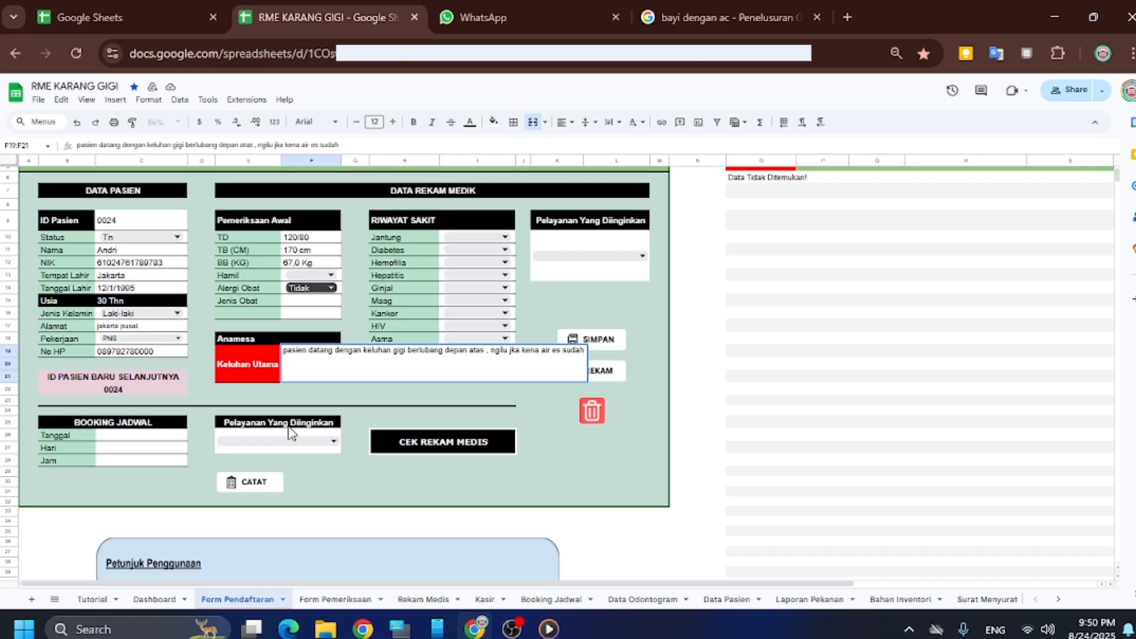
{"action": "type", "text": " 2 hari"}
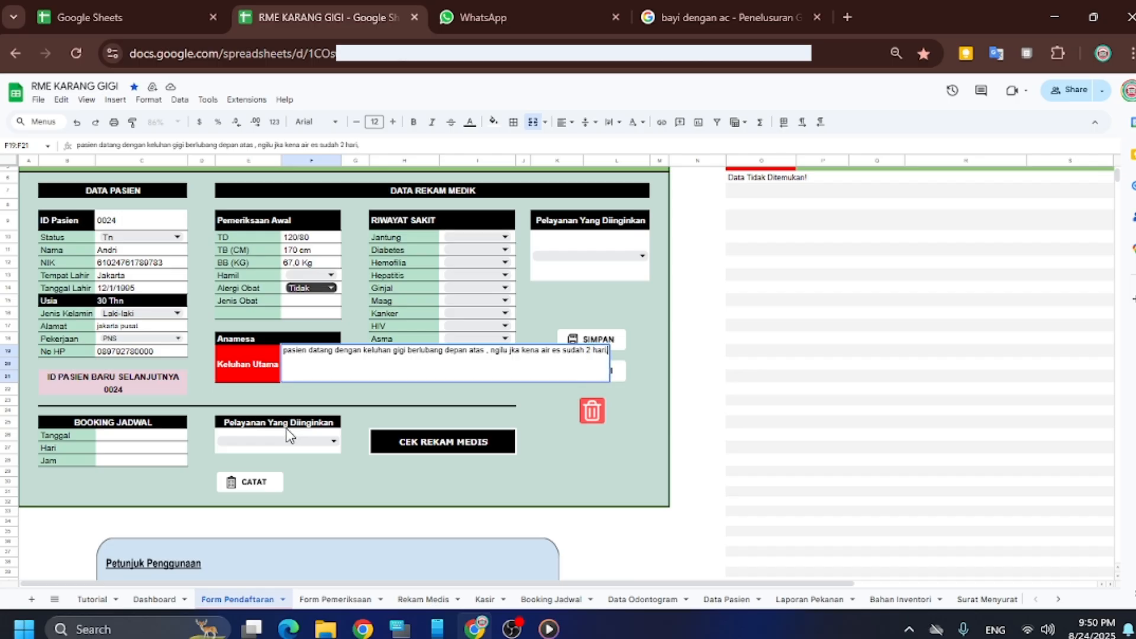
{"action": "type", "text": ", ingin g"}
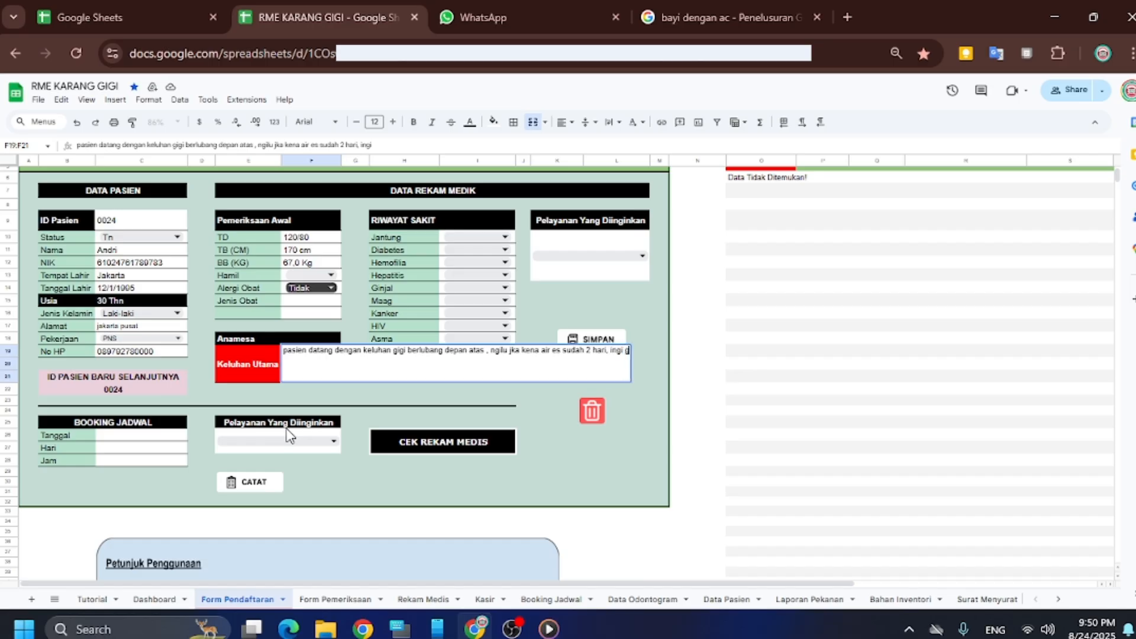
{"action": "type", "text": "iginya d"}
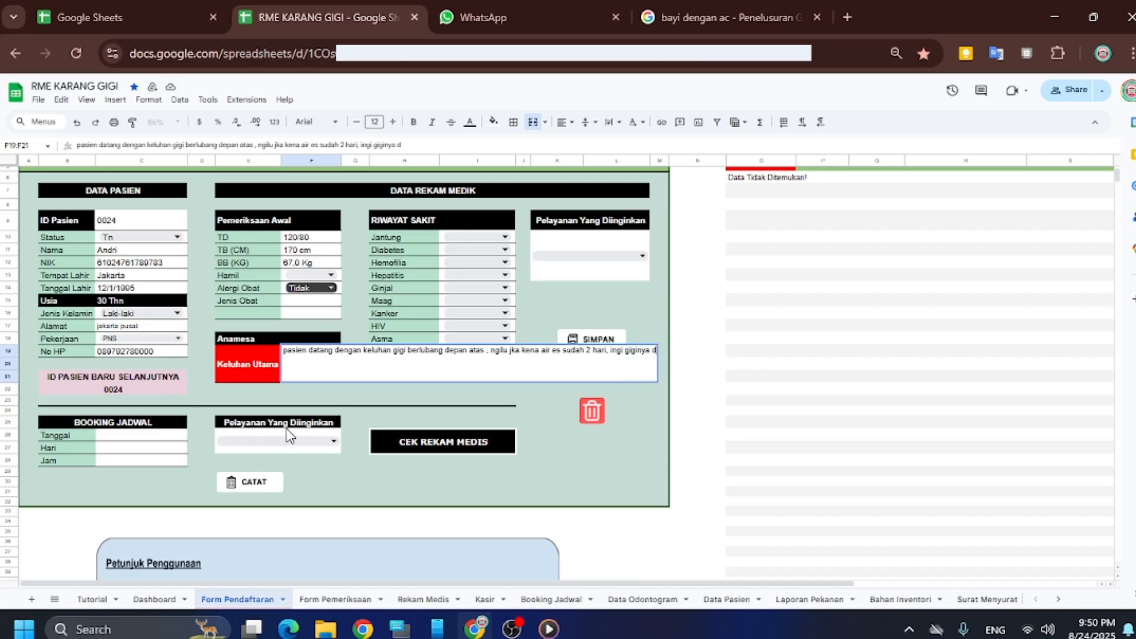
{"action": "type", "text": "i imbal."}
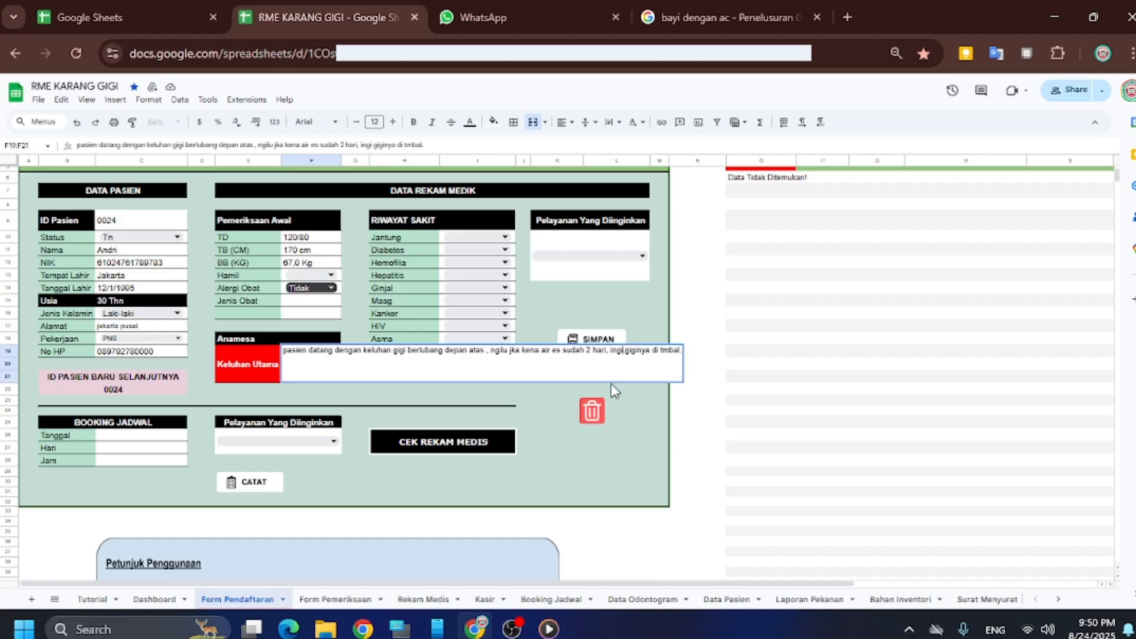
{"action": "type", "text": "n"}
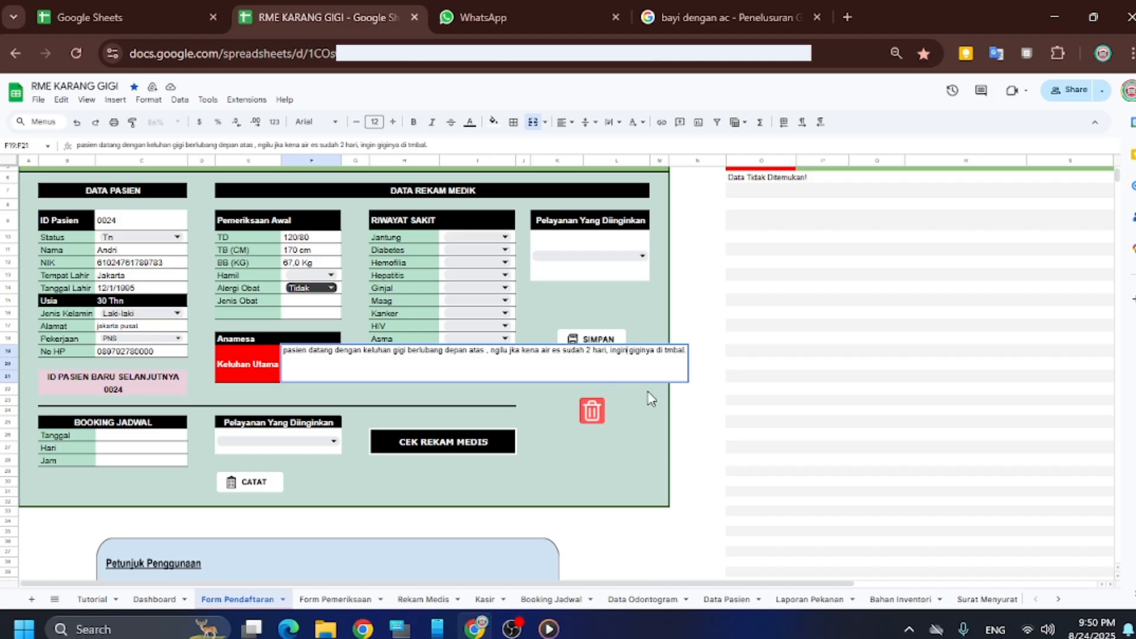
{"action": "left_click", "coordinate": [669, 351]}
{"action": "type", "text": "a"}
{"action": "left_click", "coordinate": [656, 402]}
{"action": "left_click", "coordinate": [309, 368]}
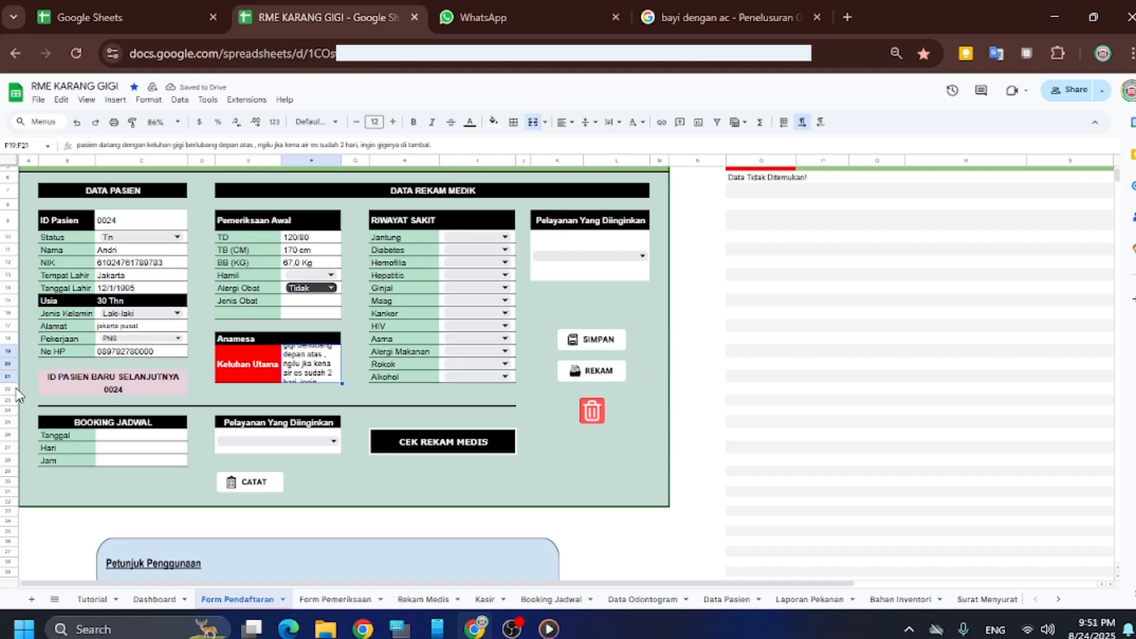
Heighten the Keluhan Utama row and set Jantung, Diabetes, Hemofilia, Hepatitis and Ginjal to Tidak
{"action": "left_click_drag", "start_coordinate": [7, 384], "coordinate": [7, 395]}
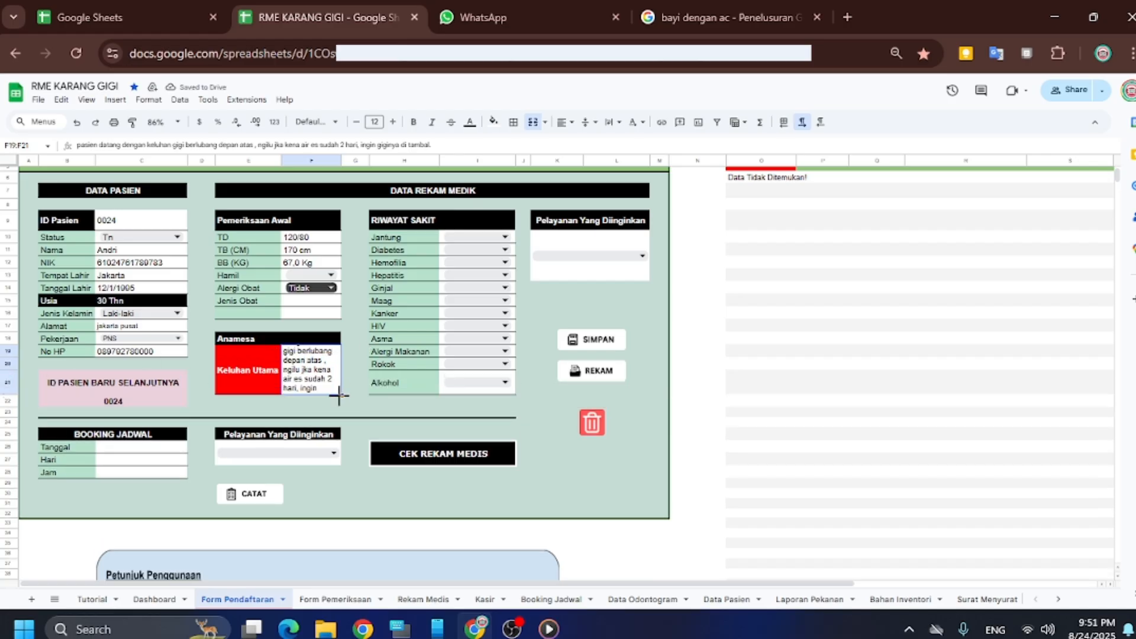
{"action": "left_click", "coordinate": [502, 236]}
{"action": "left_click", "coordinate": [478, 252]}
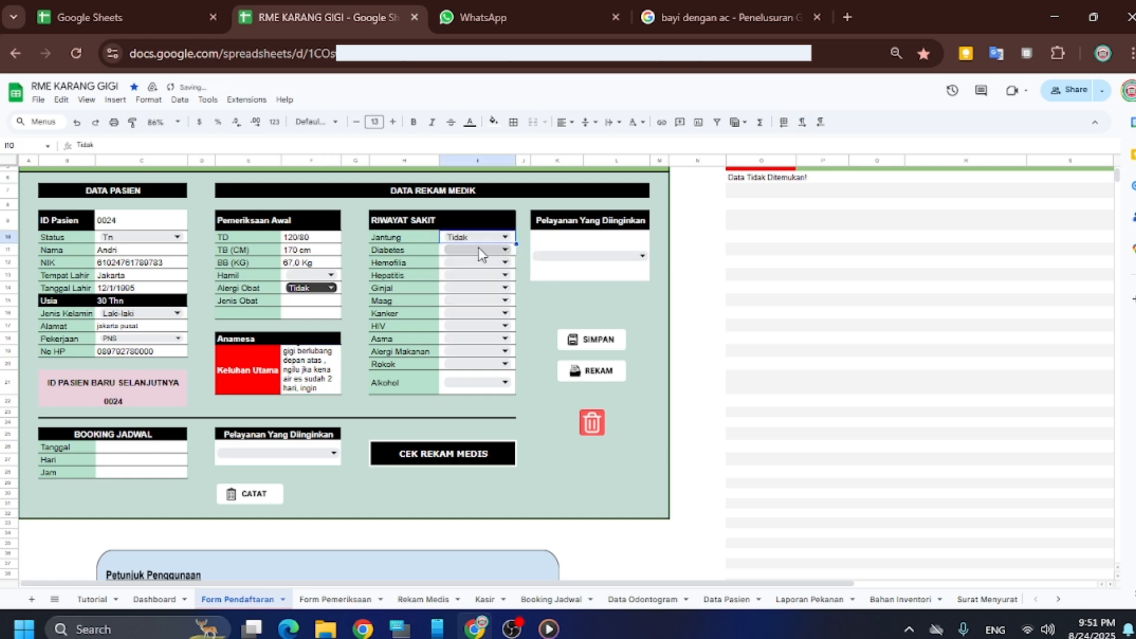
{"action": "left_click", "coordinate": [479, 249]}
{"action": "left_click", "coordinate": [474, 268]}
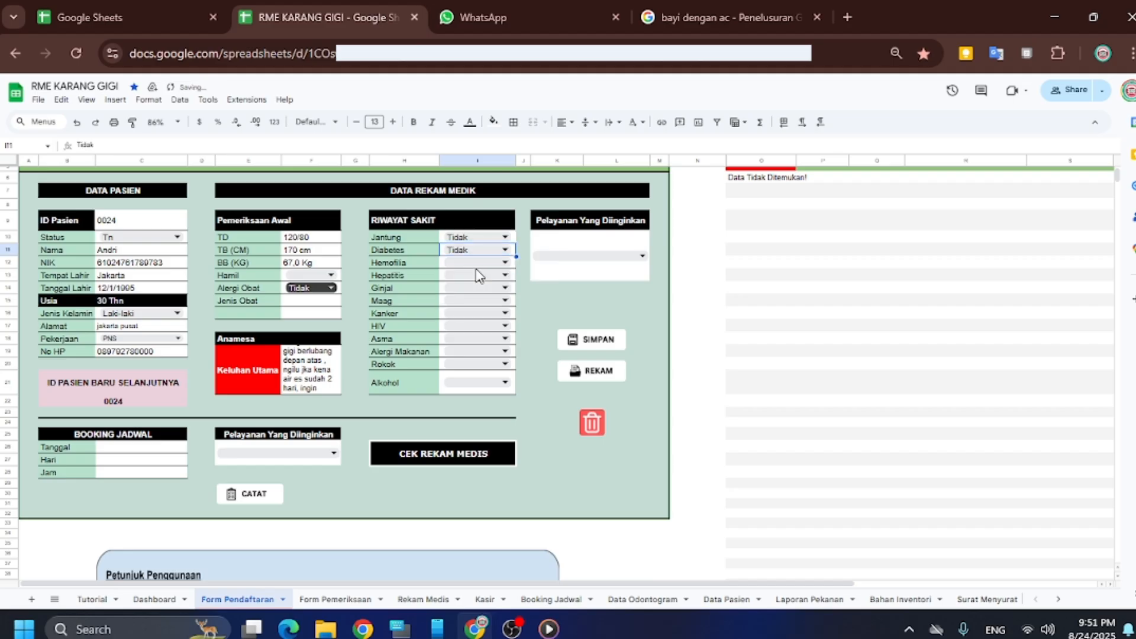
{"action": "left_click", "coordinate": [474, 265]}
{"action": "left_click", "coordinate": [472, 278]}
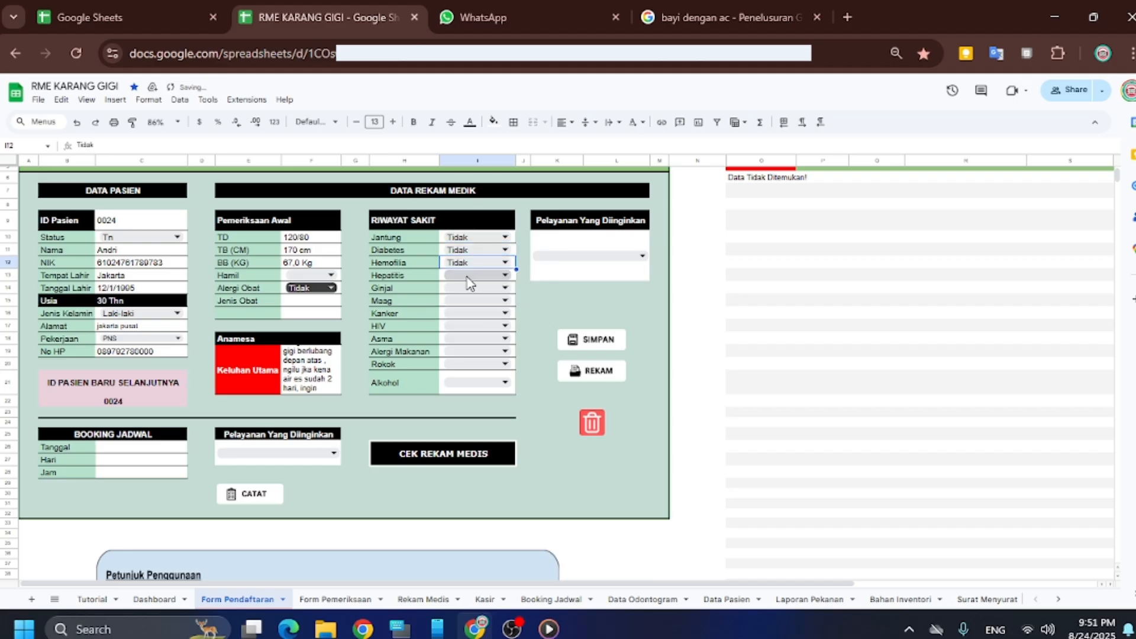
{"action": "left_click", "coordinate": [467, 276]}
{"action": "left_click", "coordinate": [467, 293]}
{"action": "left_click", "coordinate": [467, 289]}
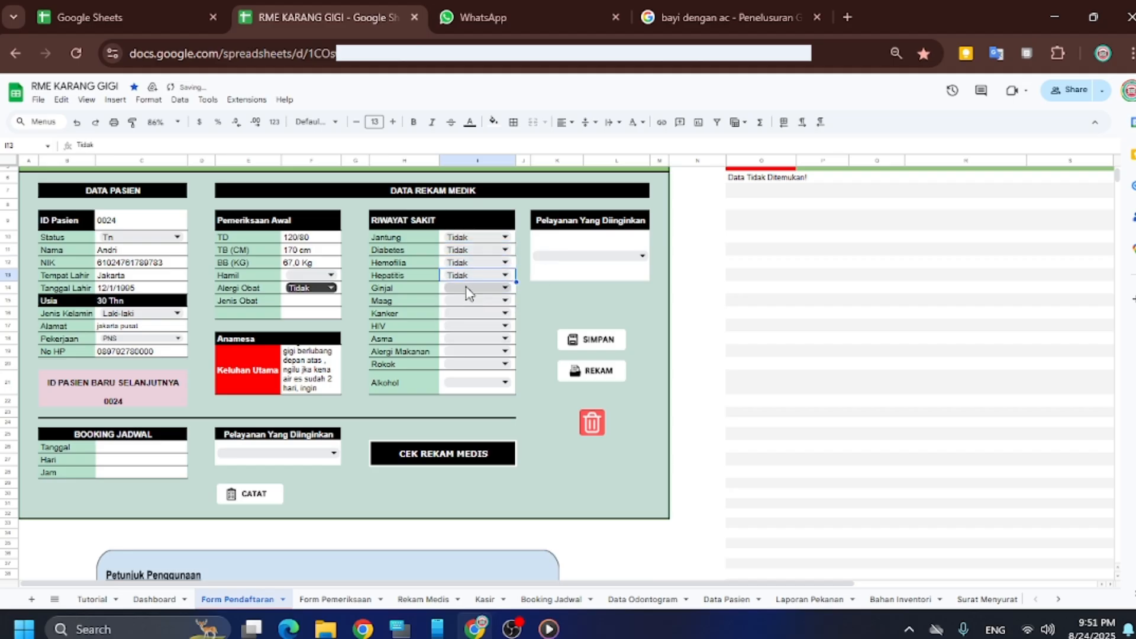
{"action": "left_click", "coordinate": [467, 306]}
Set Maag and Asma to Ya, and Kanker and HIV to Tidak
{"action": "left_click", "coordinate": [466, 302]}
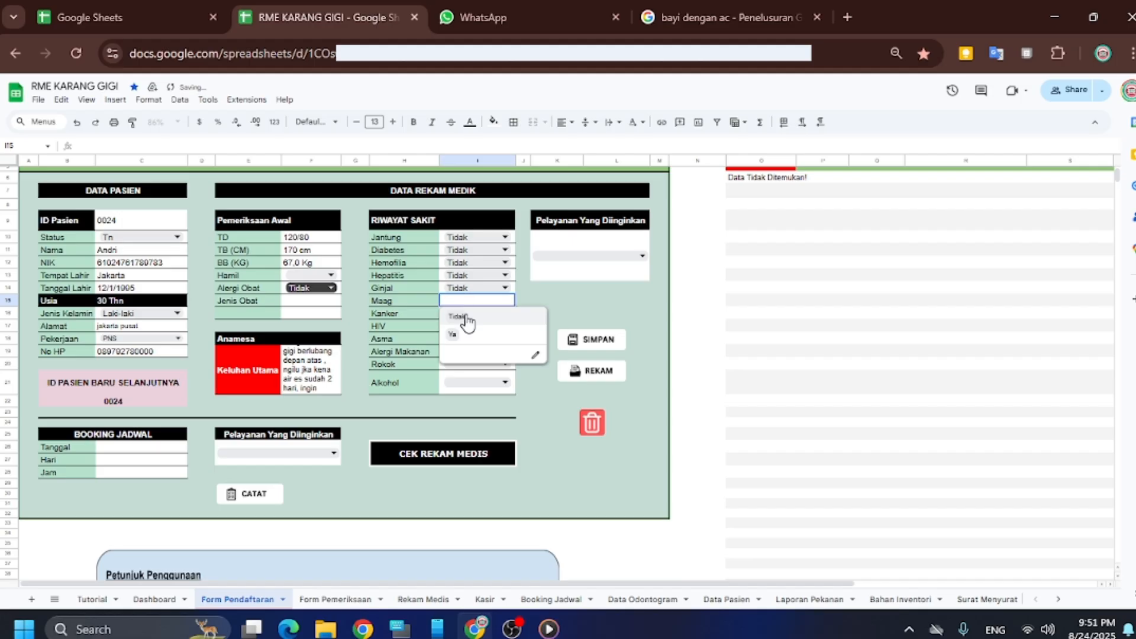
{"action": "left_click", "coordinate": [464, 337]}
{"action": "left_click", "coordinate": [466, 314]}
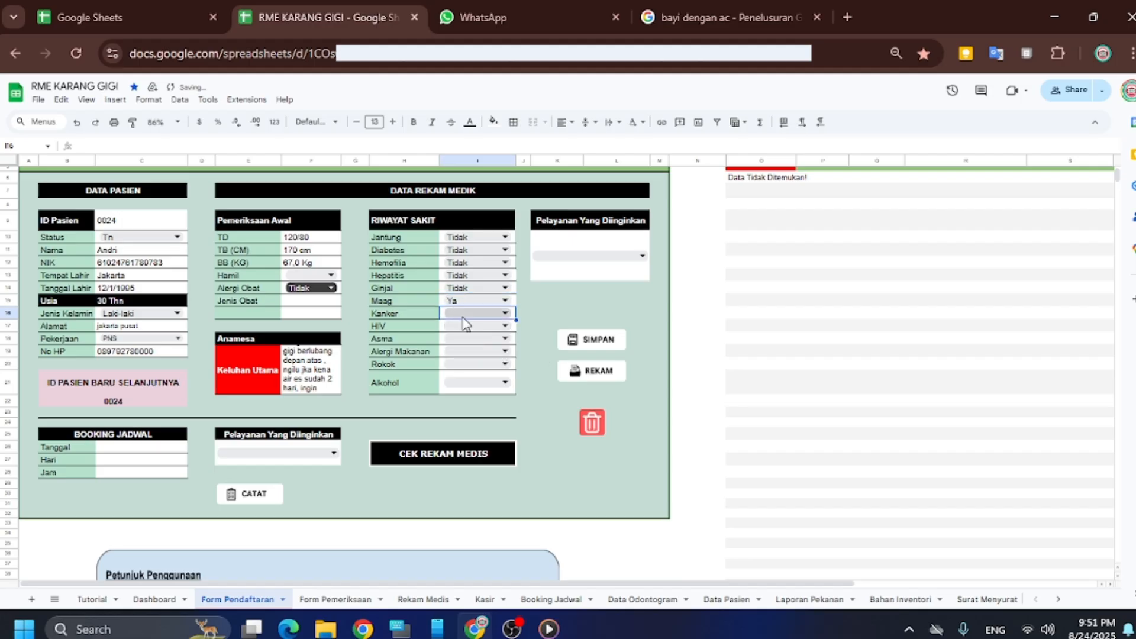
{"action": "left_click", "coordinate": [463, 327]}
{"action": "left_click", "coordinate": [463, 328]}
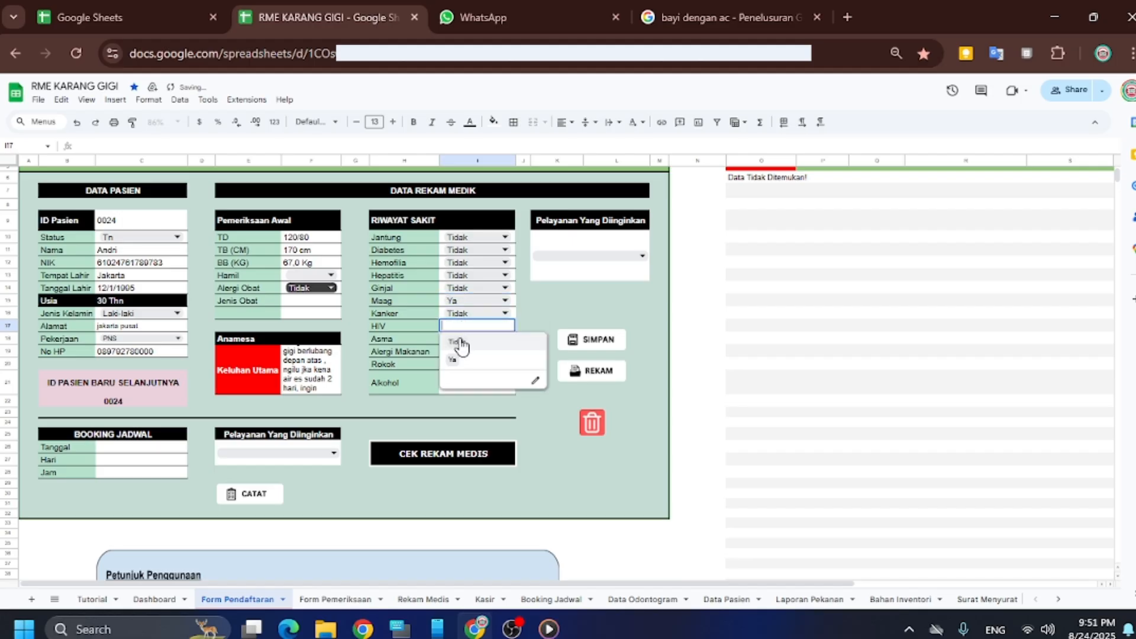
{"action": "left_click", "coordinate": [463, 343]}
{"action": "left_click", "coordinate": [461, 342]}
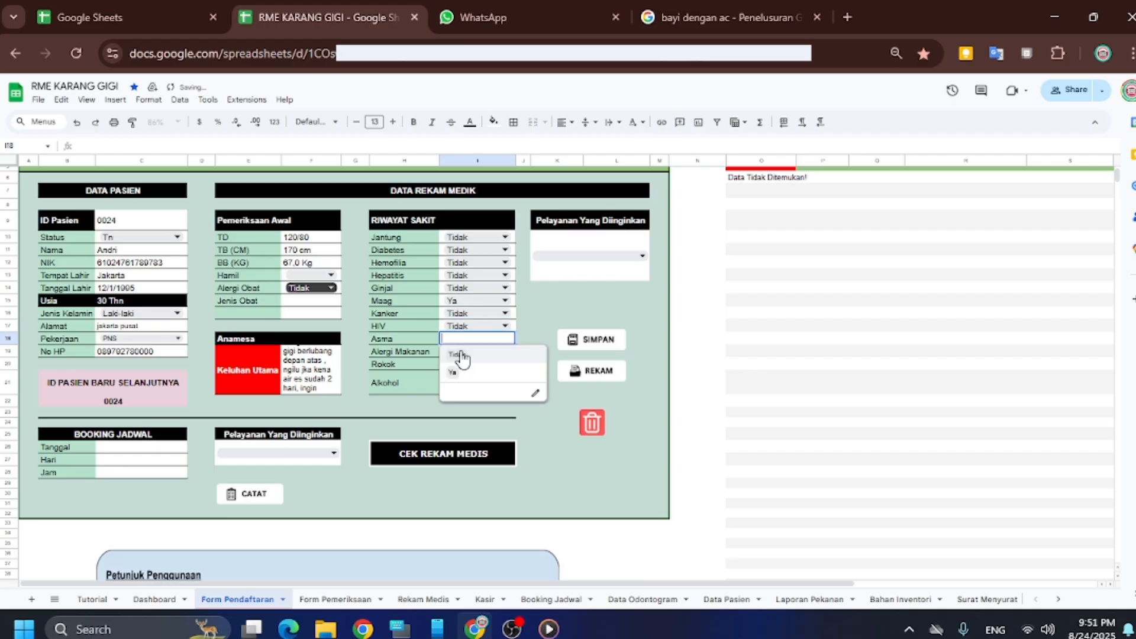
{"action": "left_click", "coordinate": [461, 371]}
Set Alergi Makanan, Rokok and Alkohol to Tidak
{"action": "left_click", "coordinate": [461, 355]}
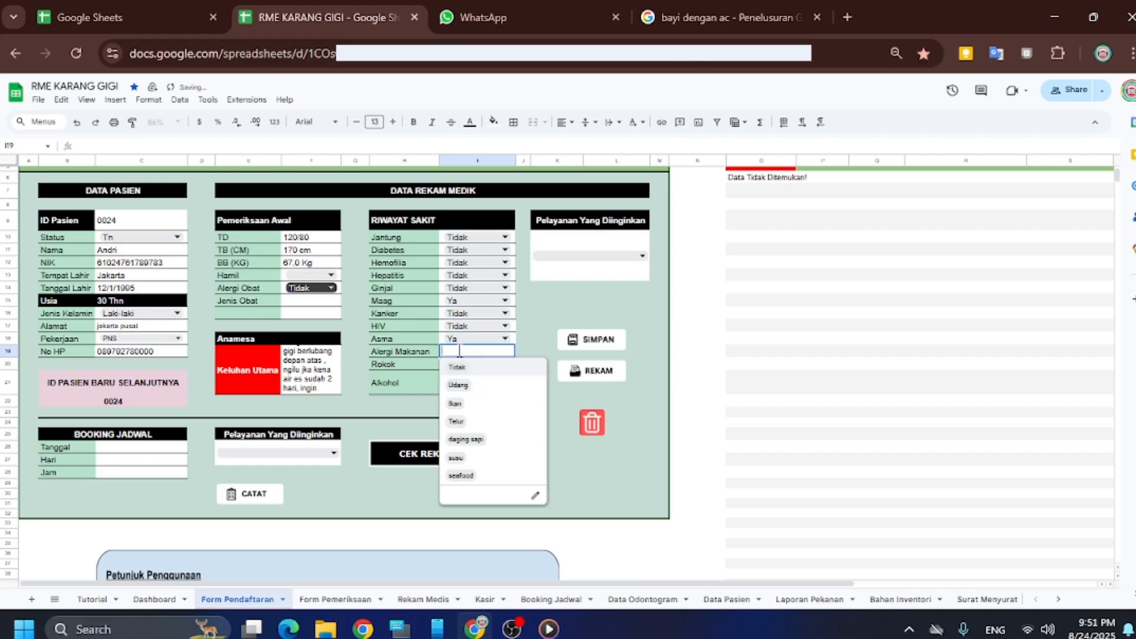
{"action": "left_click", "coordinate": [464, 369]}
{"action": "left_click", "coordinate": [463, 364]}
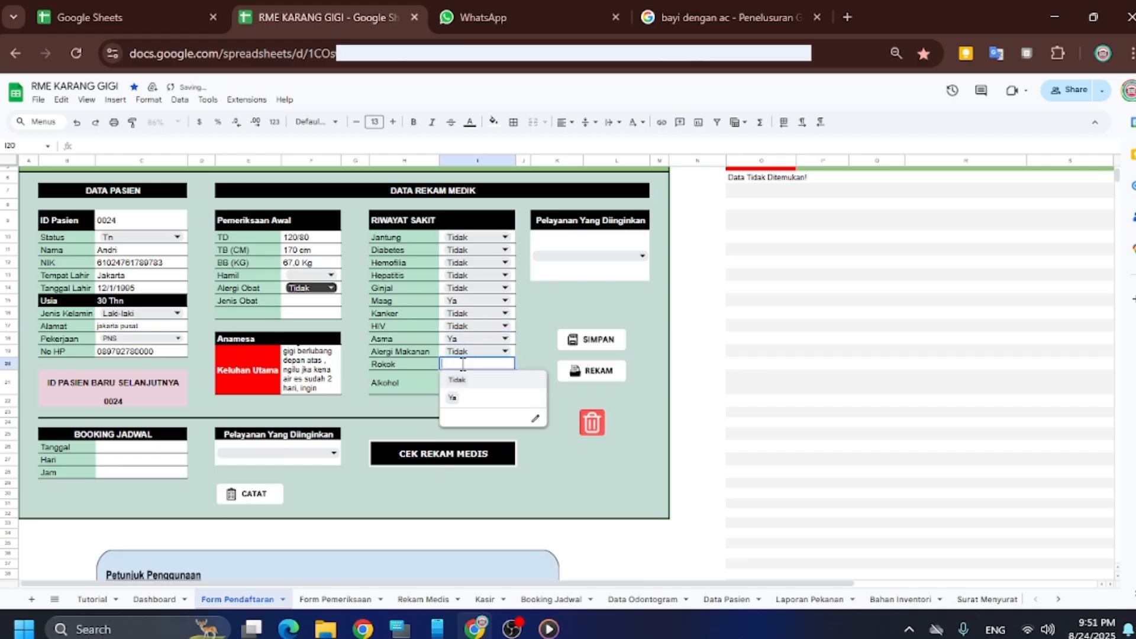
{"action": "left_click", "coordinate": [463, 381]}
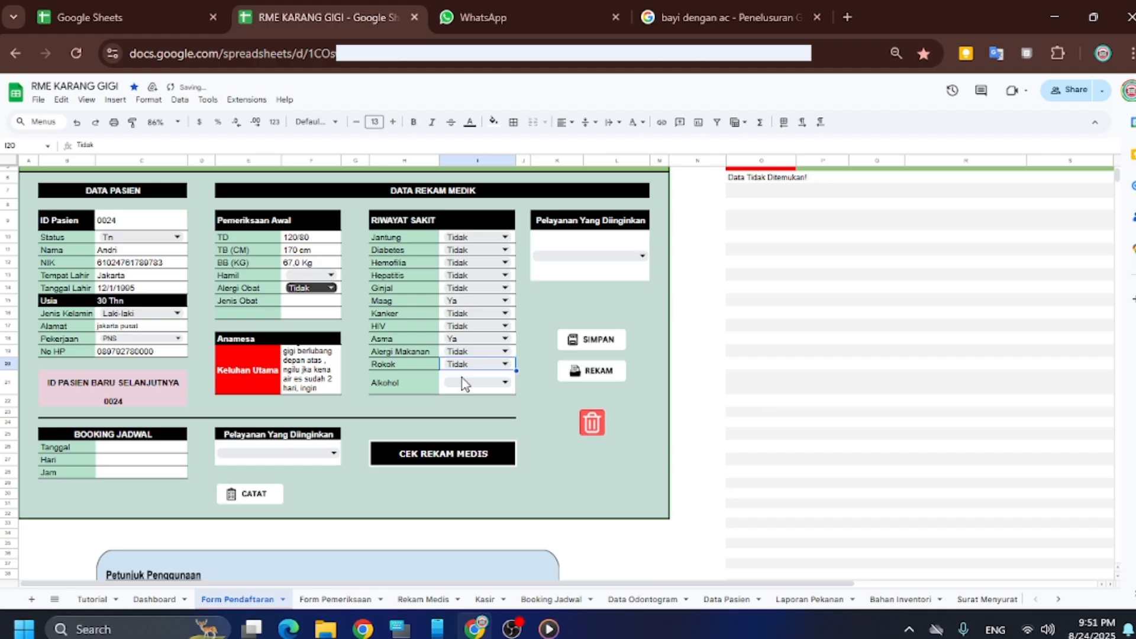
{"action": "left_click", "coordinate": [467, 354]}
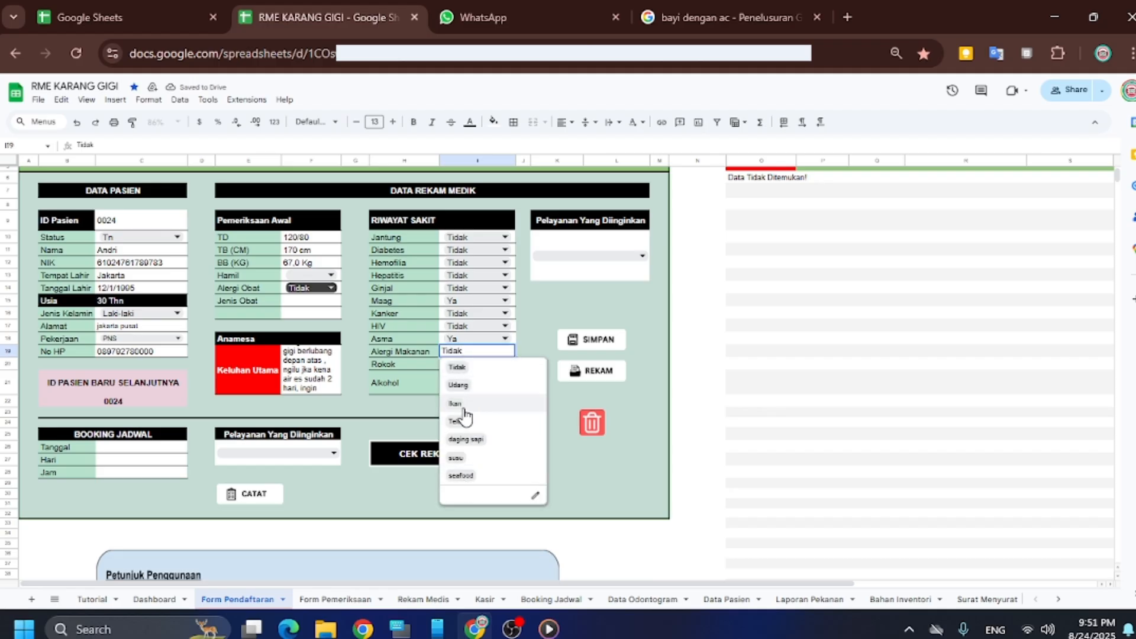
{"action": "left_click", "coordinate": [472, 370]}
{"action": "left_click", "coordinate": [477, 382]}
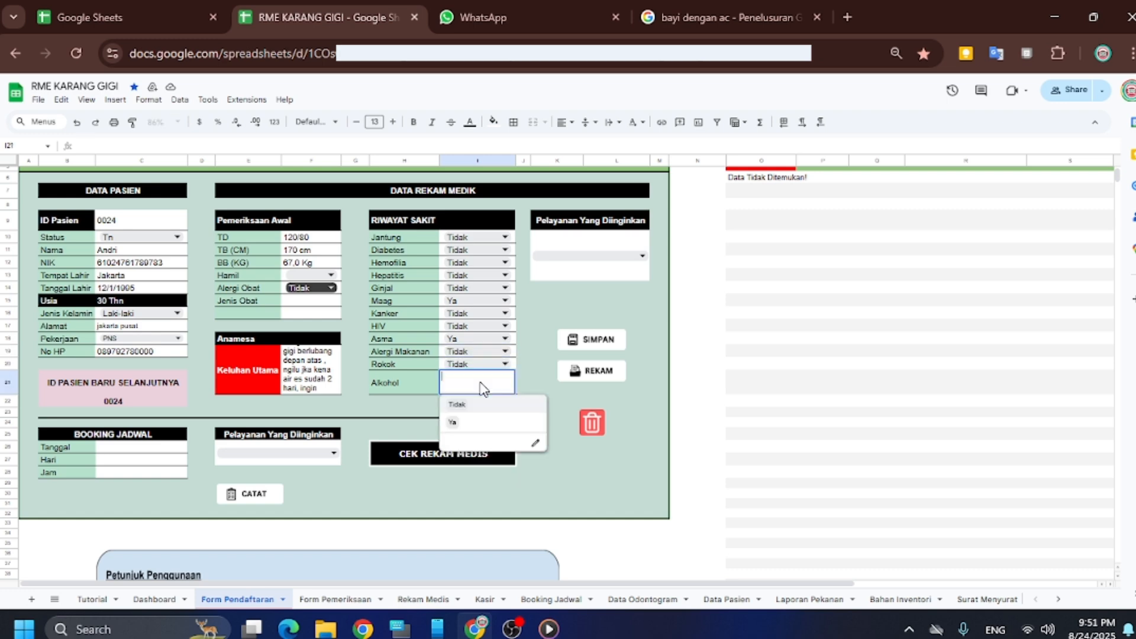
{"action": "left_click", "coordinate": [475, 406]}
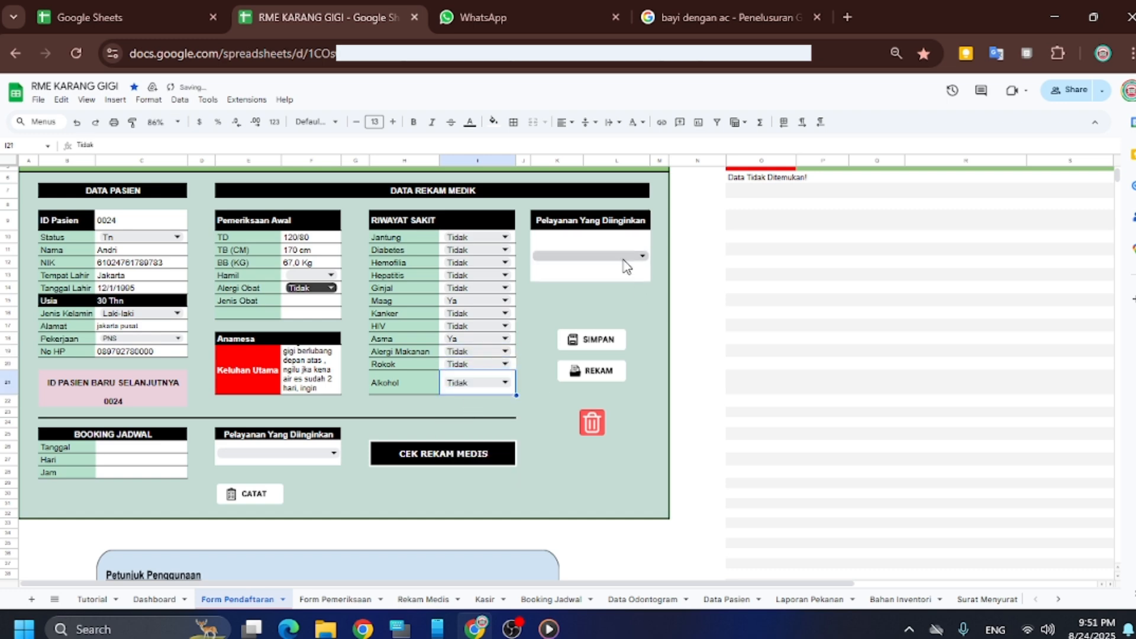
Tick PERIKSA GIGI and TAMBAL GIGI DEPAN in the Pelayanan Yang Diinginkan list
{"action": "left_click", "coordinate": [627, 266]}
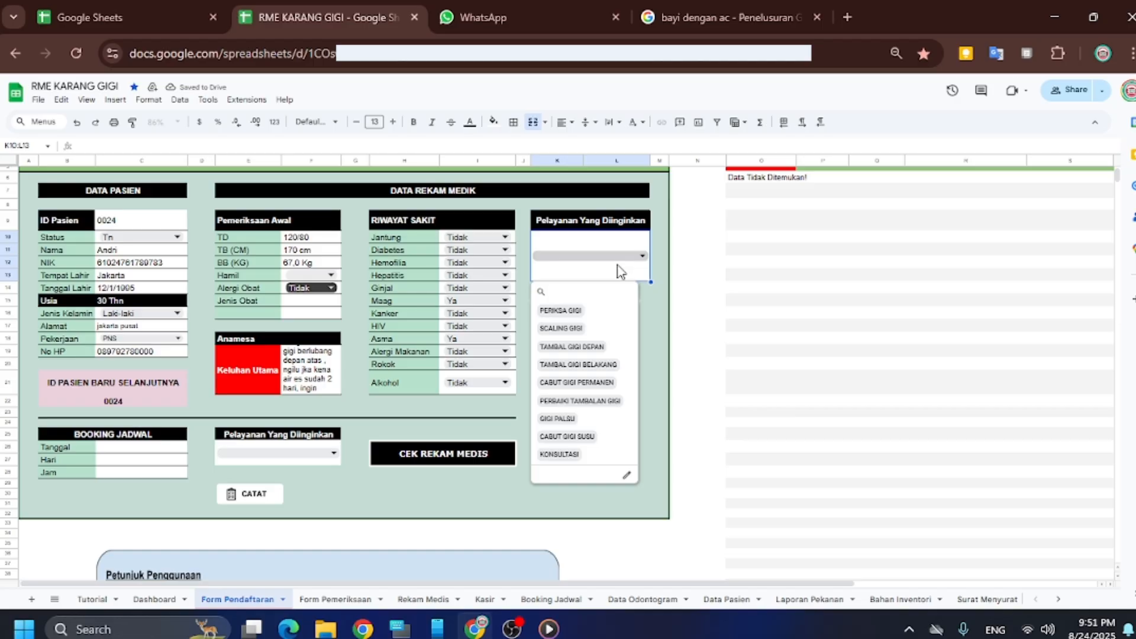
{"action": "left_click", "coordinate": [603, 312]}
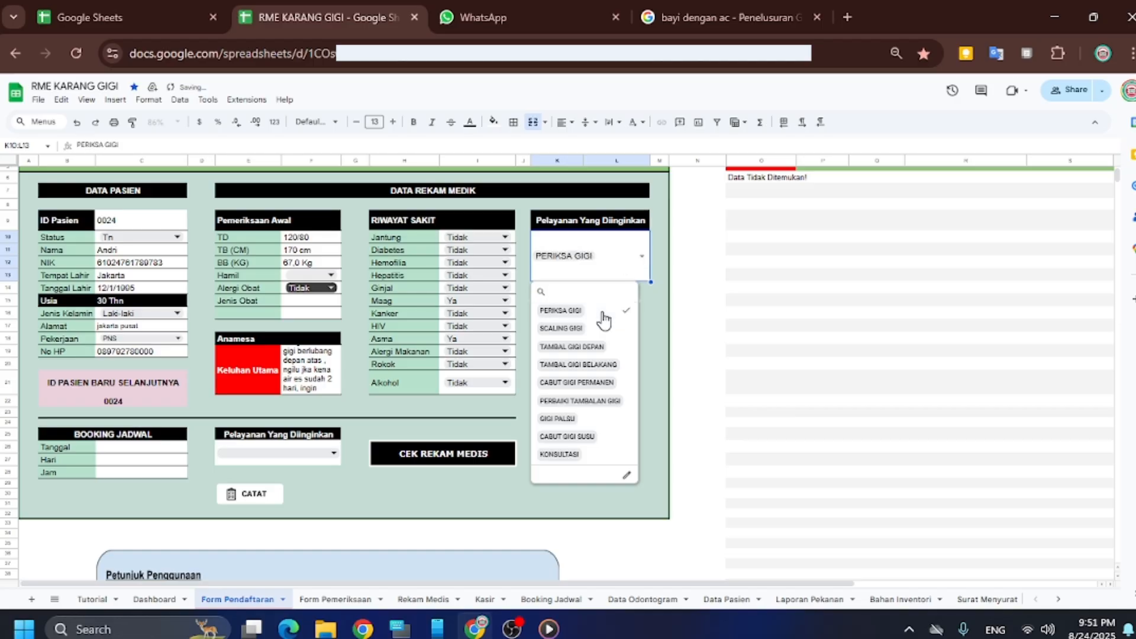
{"action": "left_click", "coordinate": [594, 349]}
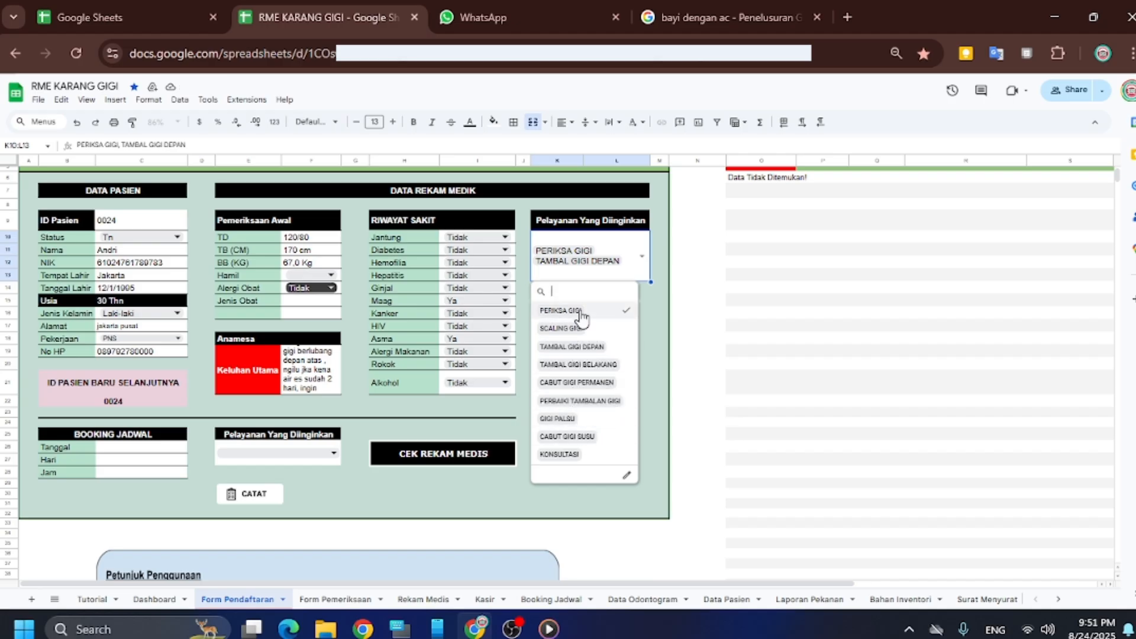
{"action": "left_click", "coordinate": [658, 351]}
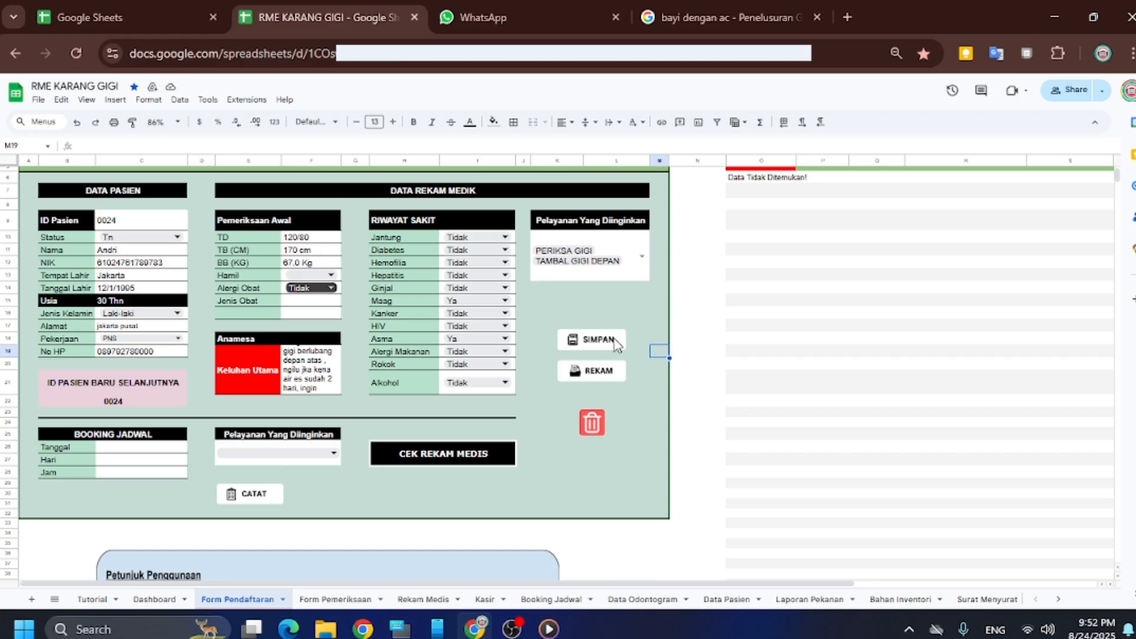
Save the patient with SIMPAN and record the exam with REKAM, acknowledging both alerts
{"action": "left_click", "coordinate": [599, 341]}
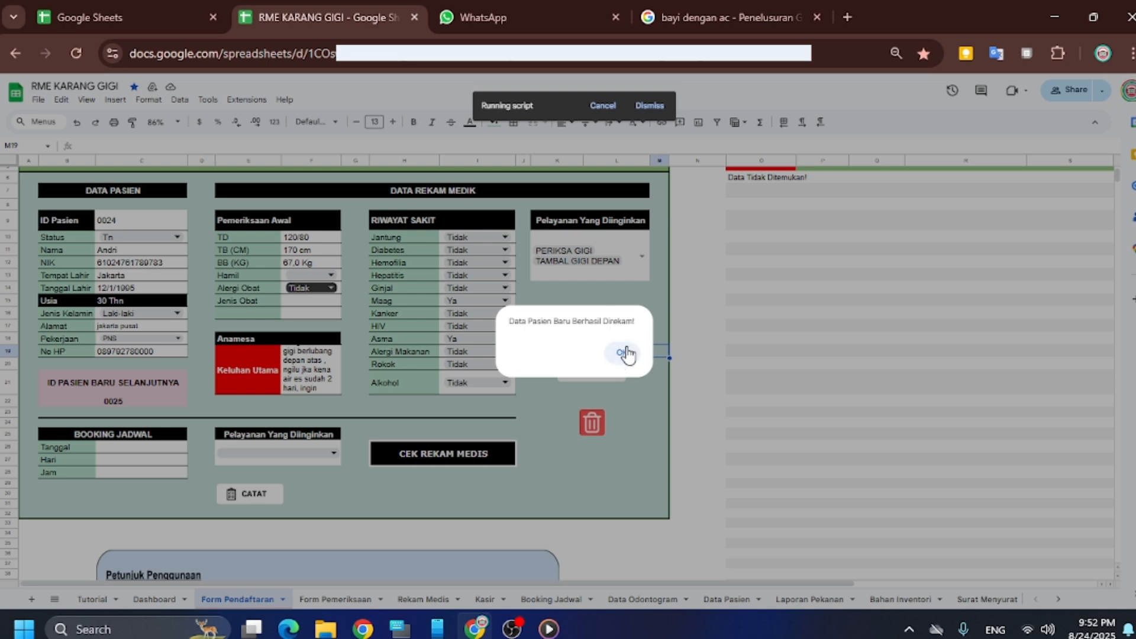
{"action": "left_click", "coordinate": [626, 353]}
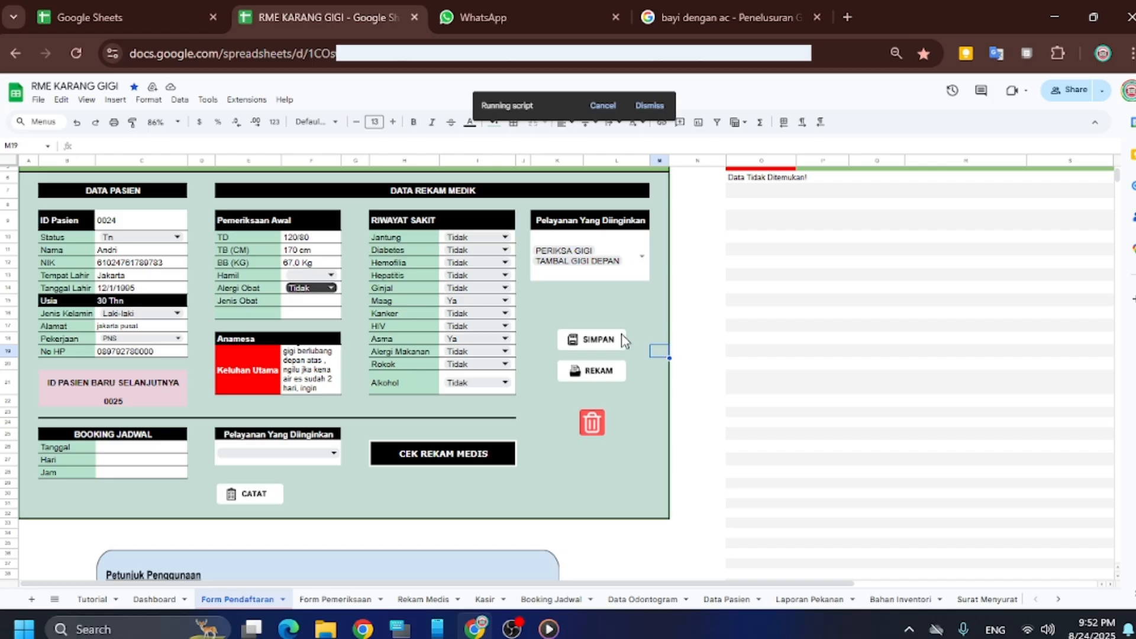
{"action": "scroll", "coordinate": [624, 341], "scroll_direction": "up", "scroll_amount": 2}
{"action": "scroll", "coordinate": [624, 340], "scroll_direction": "down", "scroll_amount": 2}
{"action": "left_click", "coordinate": [599, 376]}
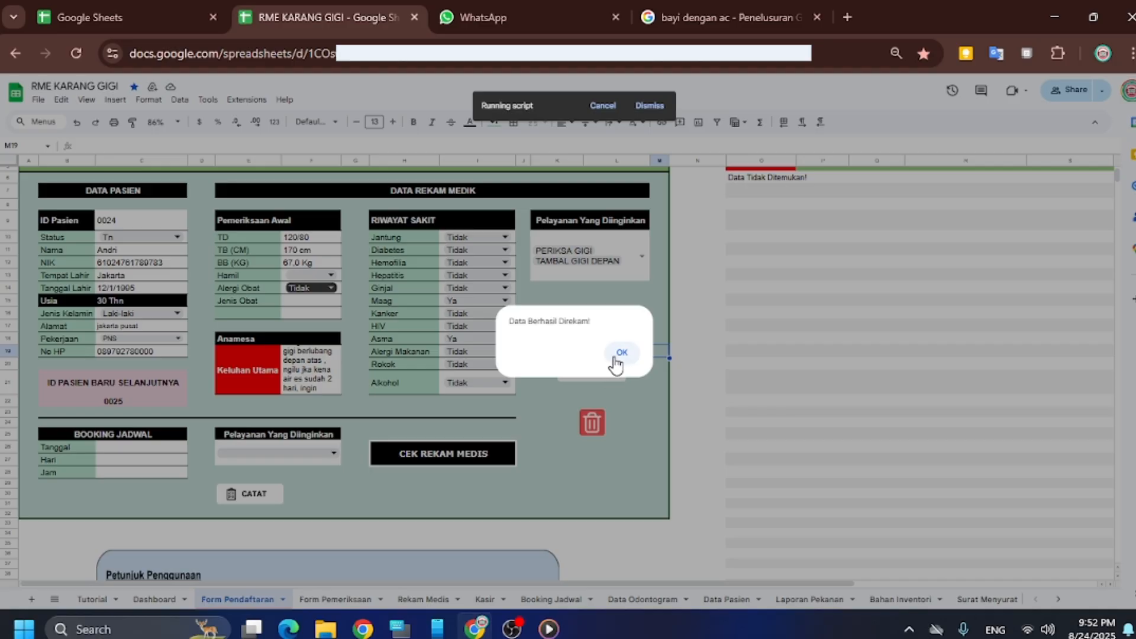
{"action": "left_click", "coordinate": [620, 355]}
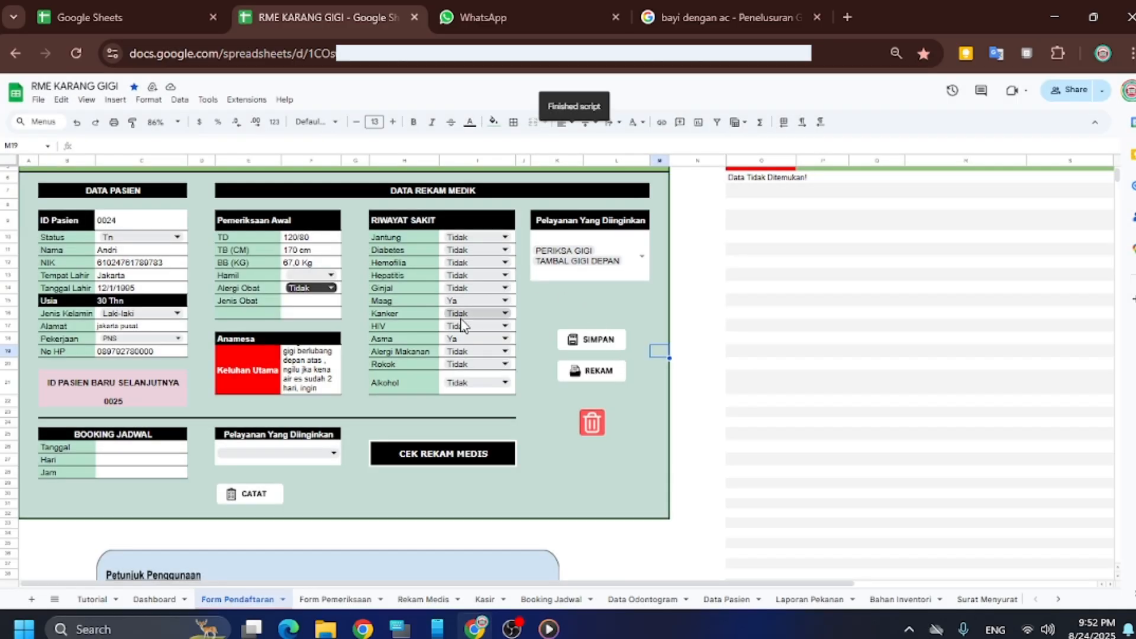
Clear the whole registration form with the red trash button, then select the Cari Data box
{"action": "scroll", "coordinate": [334, 287], "scroll_direction": "up", "scroll_amount": 2}
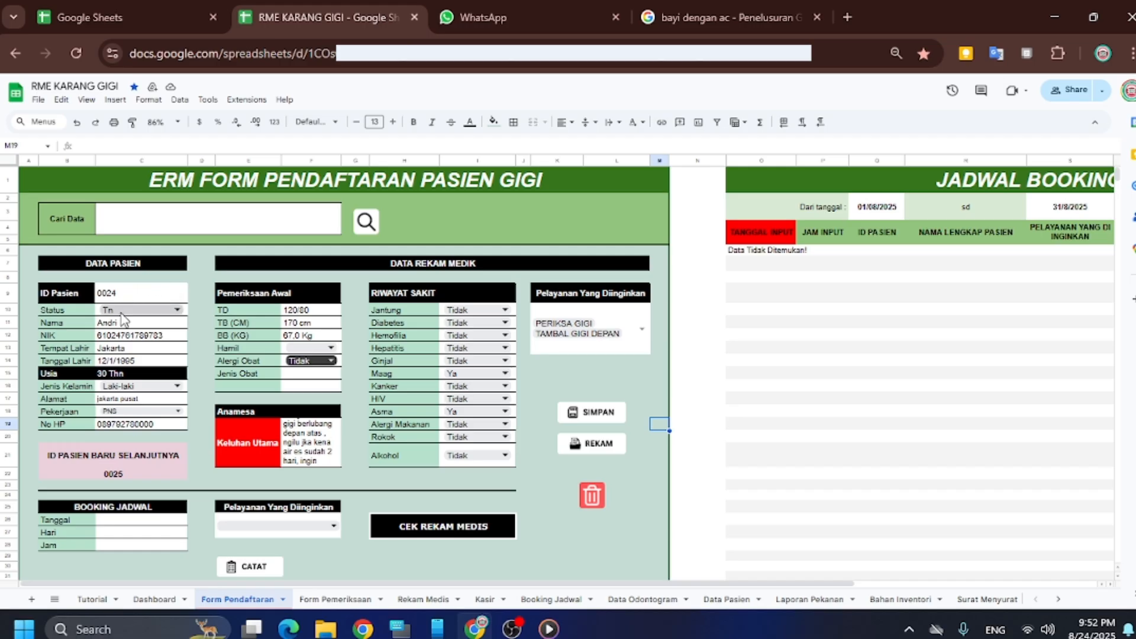
{"action": "left_click", "coordinate": [590, 496]}
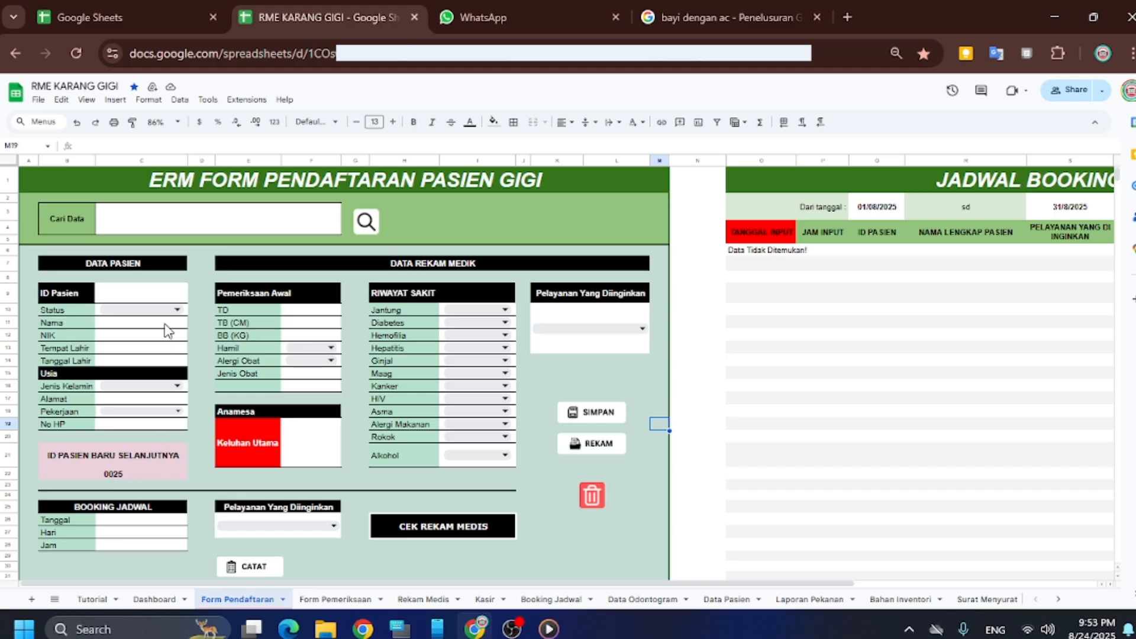
{"action": "left_click", "coordinate": [169, 224]}
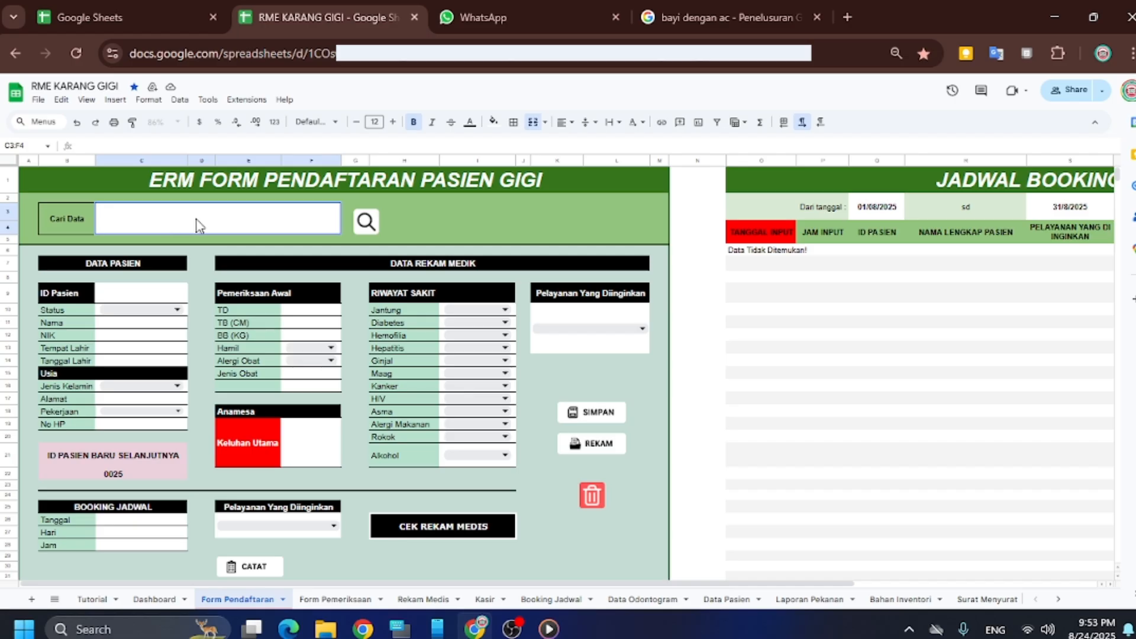
Pick patient 24 from the Cari Data list and run the magnifier search
{"action": "left_click", "coordinate": [399, 217]}
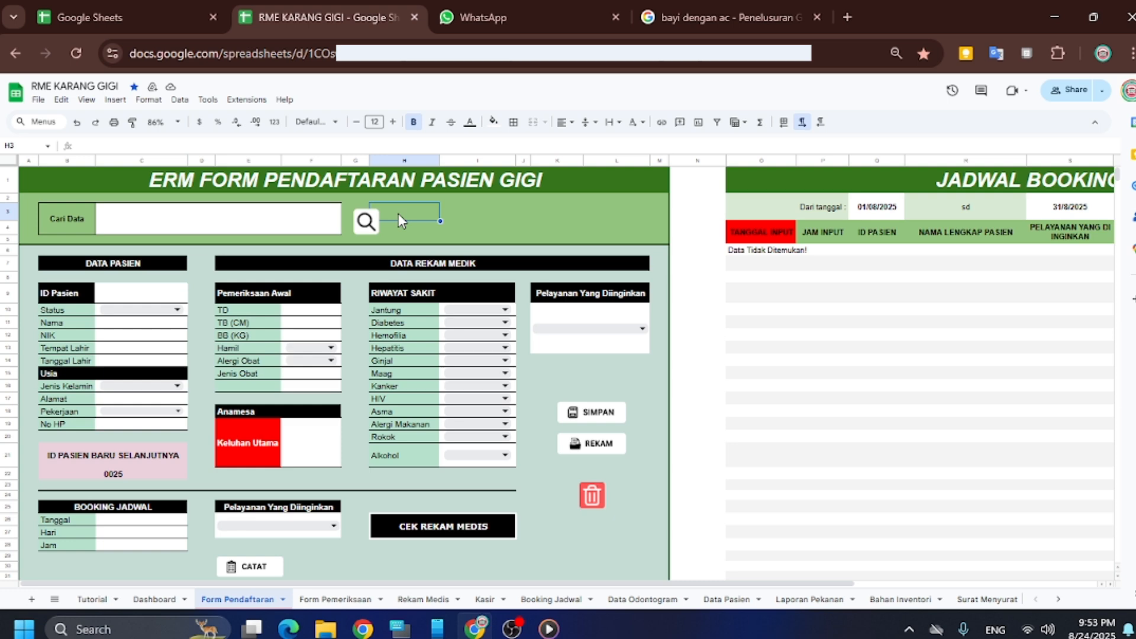
{"action": "left_click", "coordinate": [265, 230]}
{"action": "scroll", "coordinate": [247, 361], "scroll_direction": "down", "scroll_amount": 1}
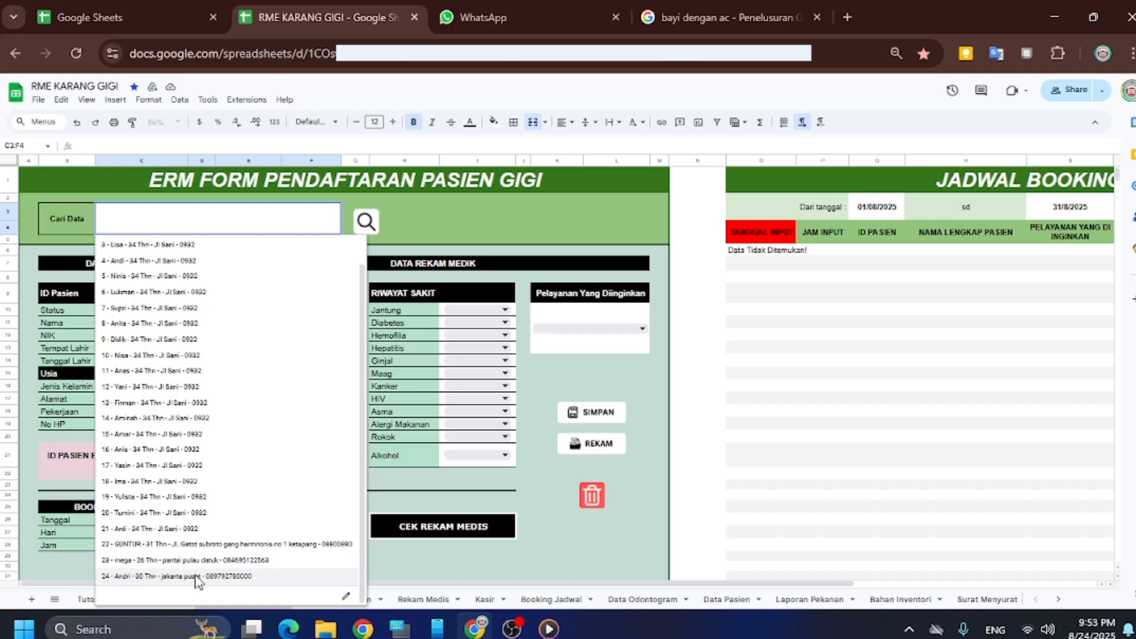
{"action": "left_click", "coordinate": [196, 577]}
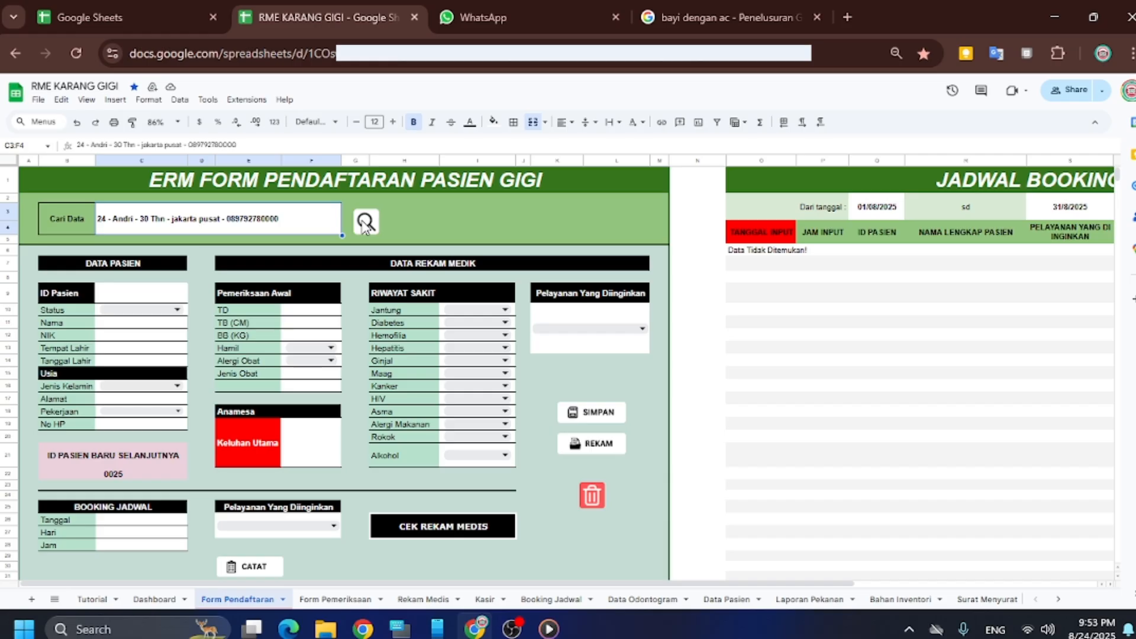
{"action": "left_click", "coordinate": [365, 224]}
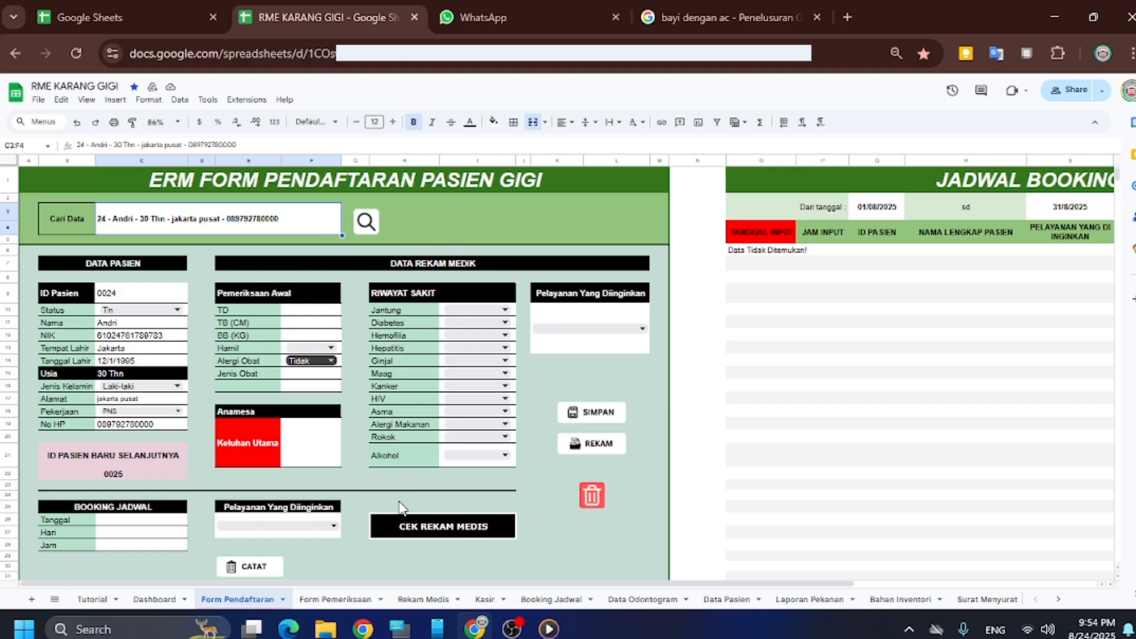
Switch to the Rekam Medis sheet and scroll to row 51's new exam record
{"action": "left_click", "coordinate": [427, 598]}
{"action": "scroll", "coordinate": [349, 430], "scroll_direction": "down", "scroll_amount": 9}
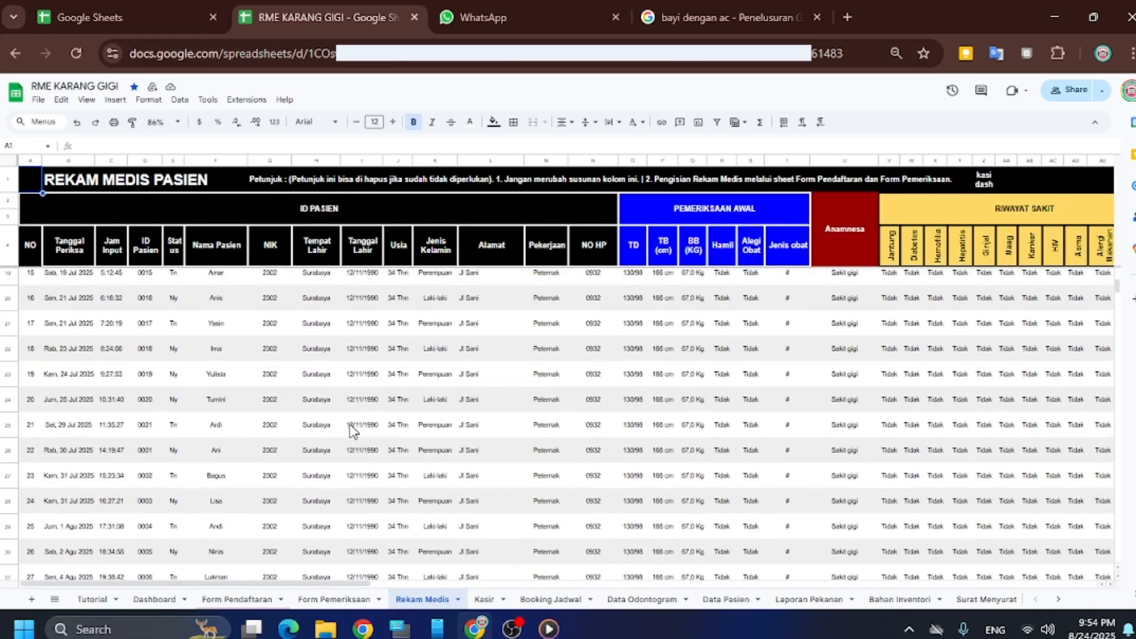
{"action": "scroll", "coordinate": [349, 430], "scroll_direction": "down", "scroll_amount": 4}
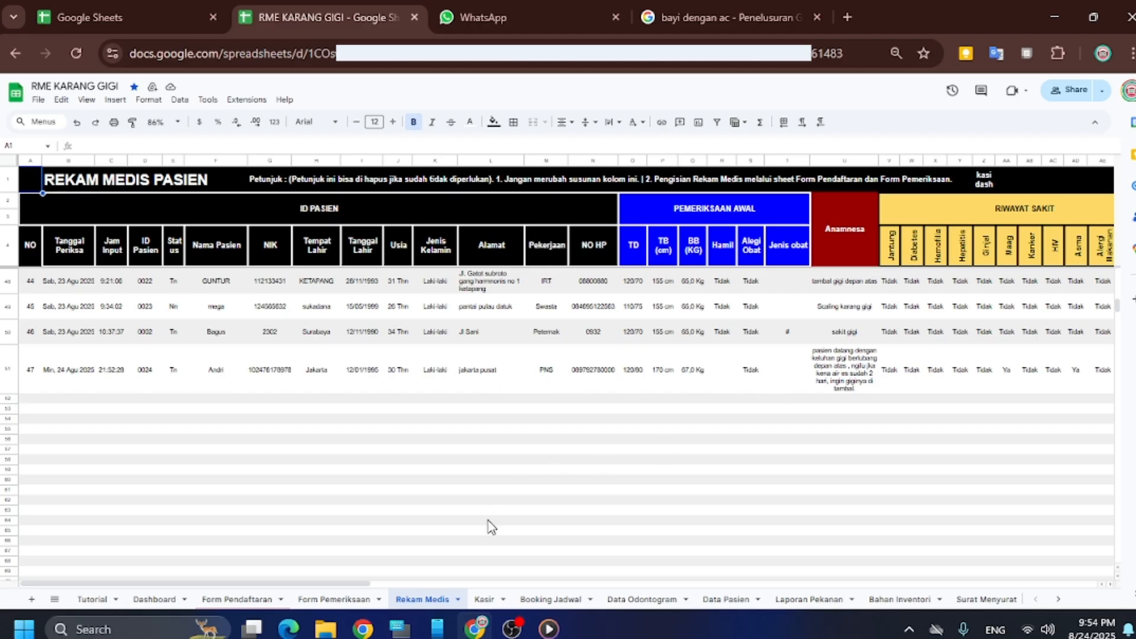
{"action": "left_click_drag", "start_coordinate": [244, 584], "coordinate": [213, 528]}
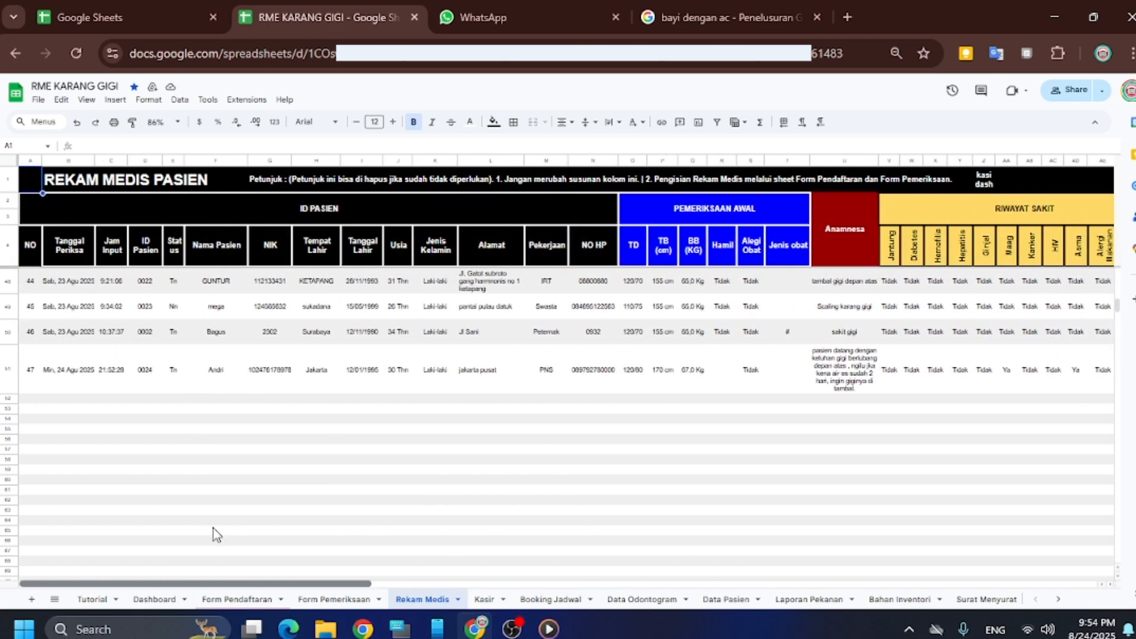
{"action": "left_click", "coordinate": [215, 530]}
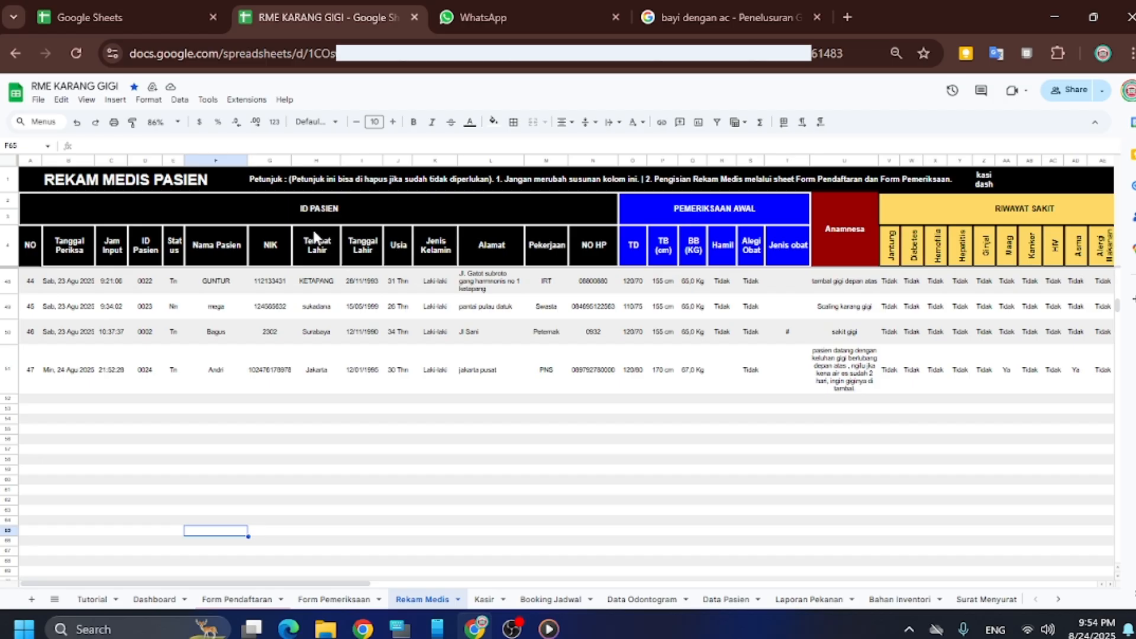
{"action": "left_click_drag", "start_coordinate": [232, 584], "coordinate": [598, 562]}
{"action": "left_click", "coordinate": [593, 553]}
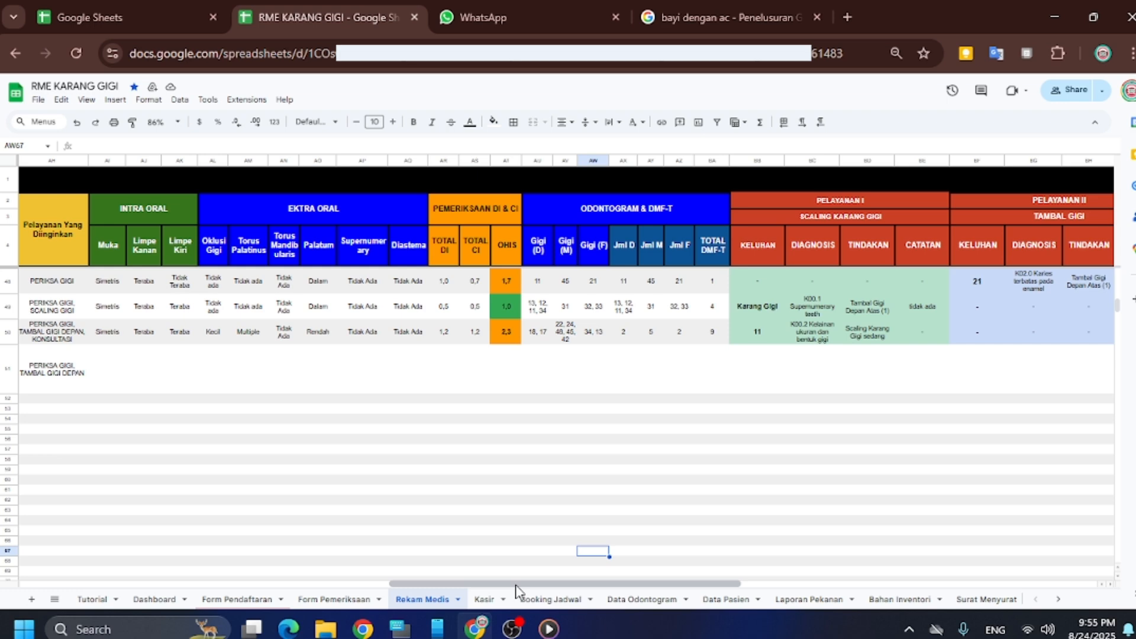
{"action": "left_click_drag", "start_coordinate": [516, 584], "coordinate": [615, 503]}
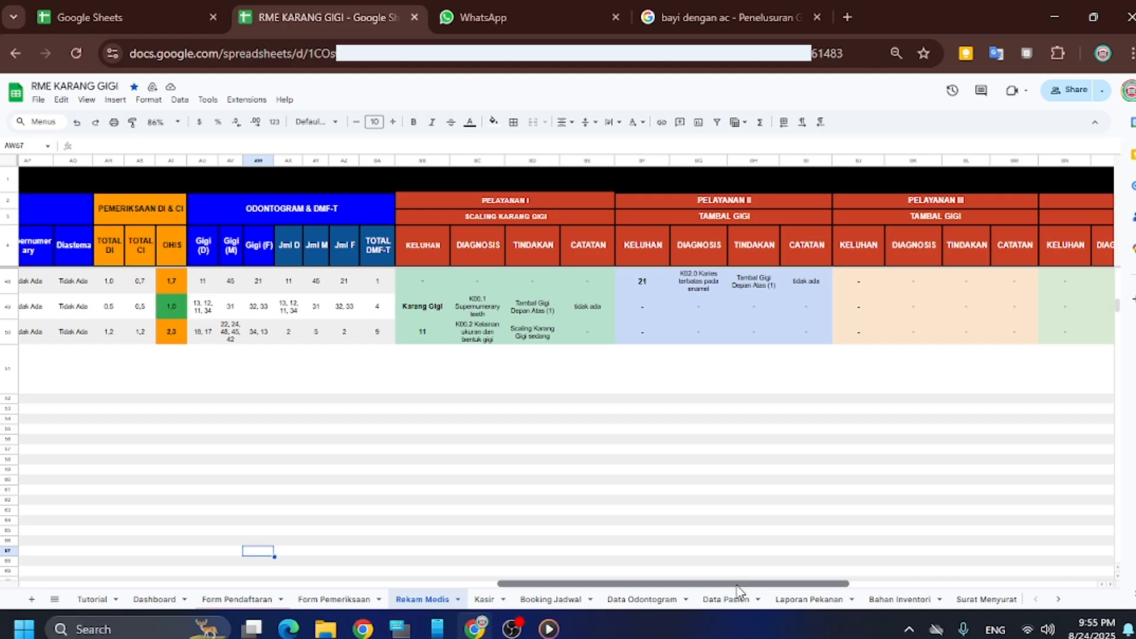
{"action": "left_click_drag", "start_coordinate": [739, 583], "coordinate": [998, 545]}
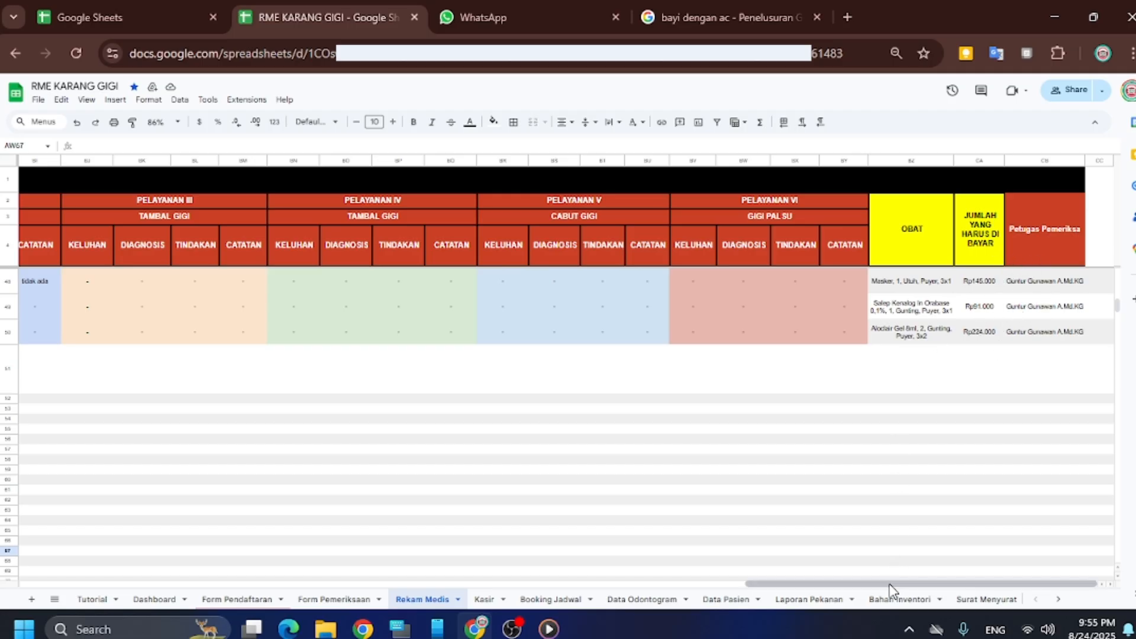
{"action": "left_click_drag", "start_coordinate": [889, 589], "coordinate": [154, 532]}
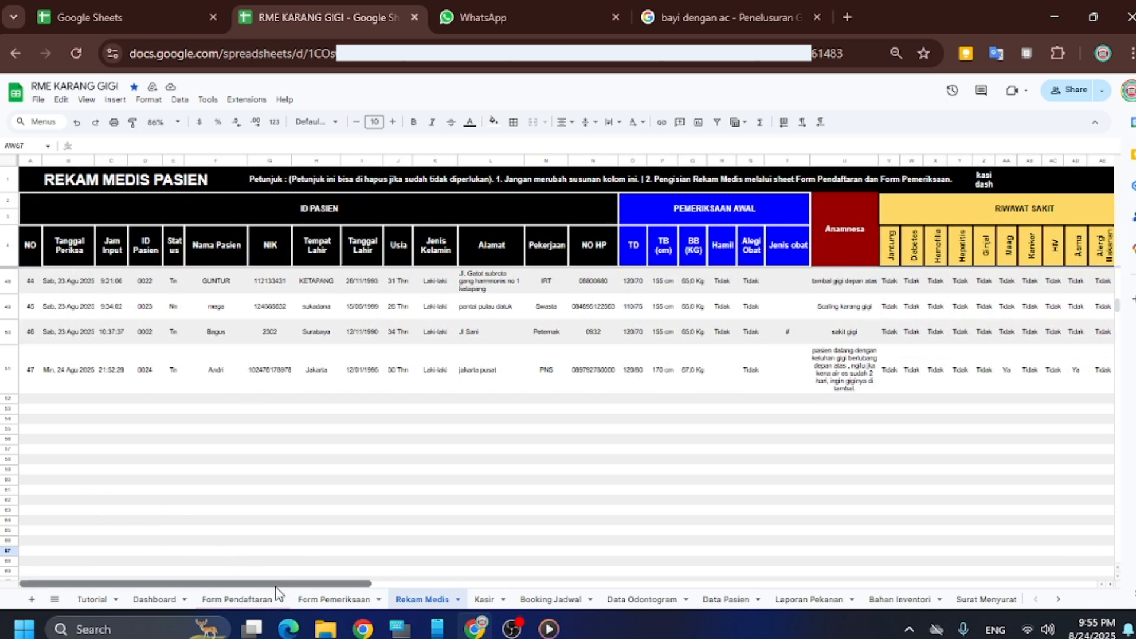
{"action": "left_click_drag", "start_coordinate": [275, 586], "coordinate": [501, 573]}
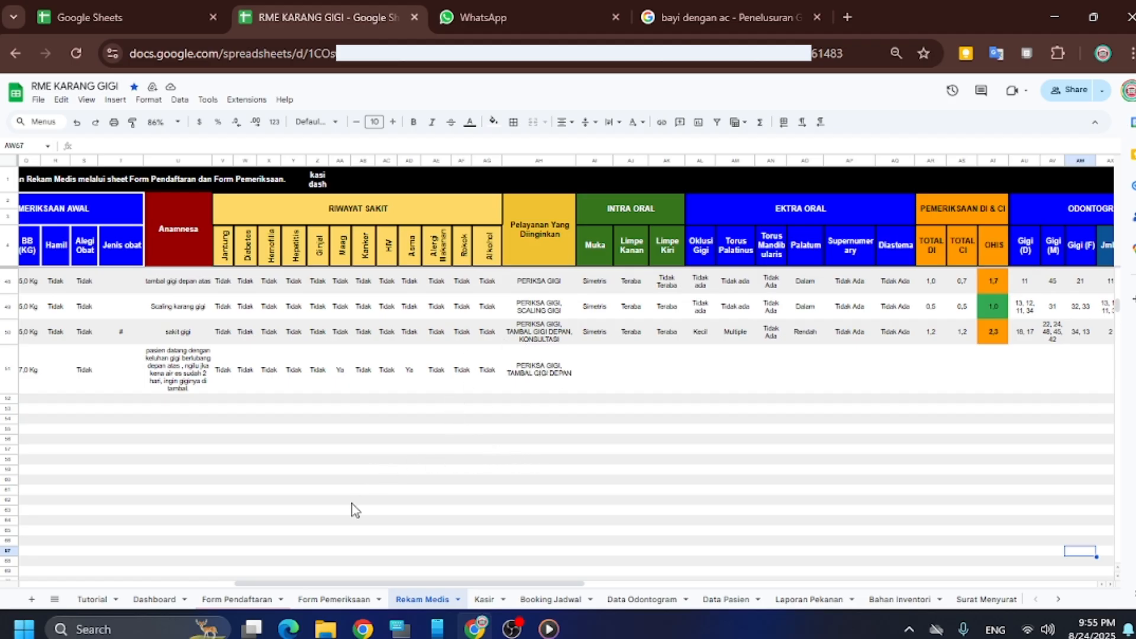
{"action": "left_click", "coordinate": [331, 601]}
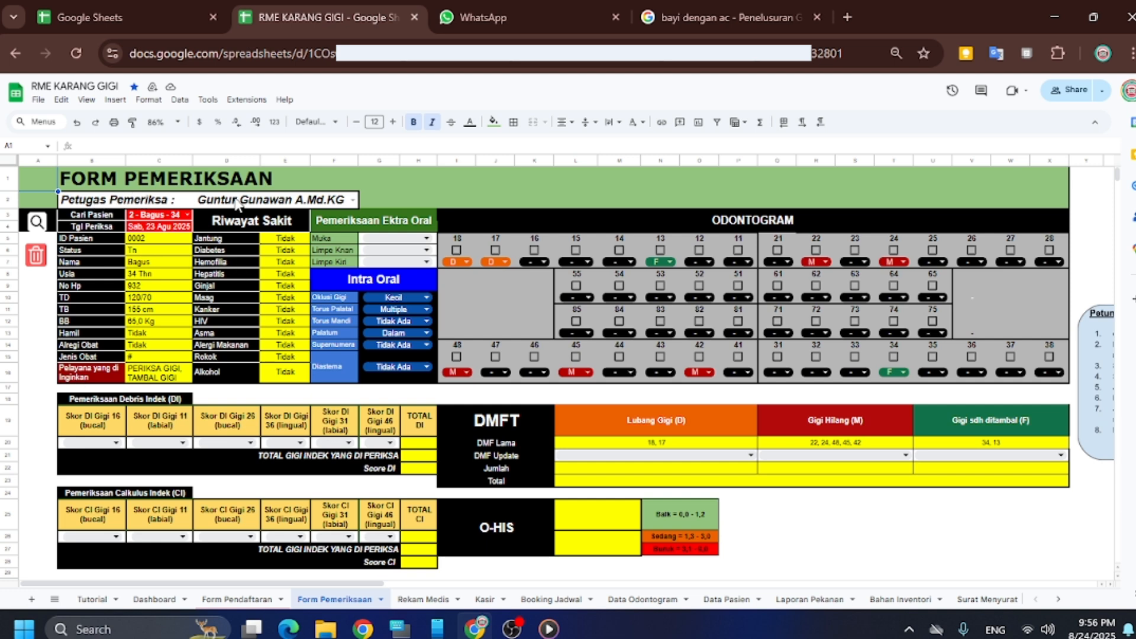
{"action": "mouse_move", "coordinate": [231, 208]}
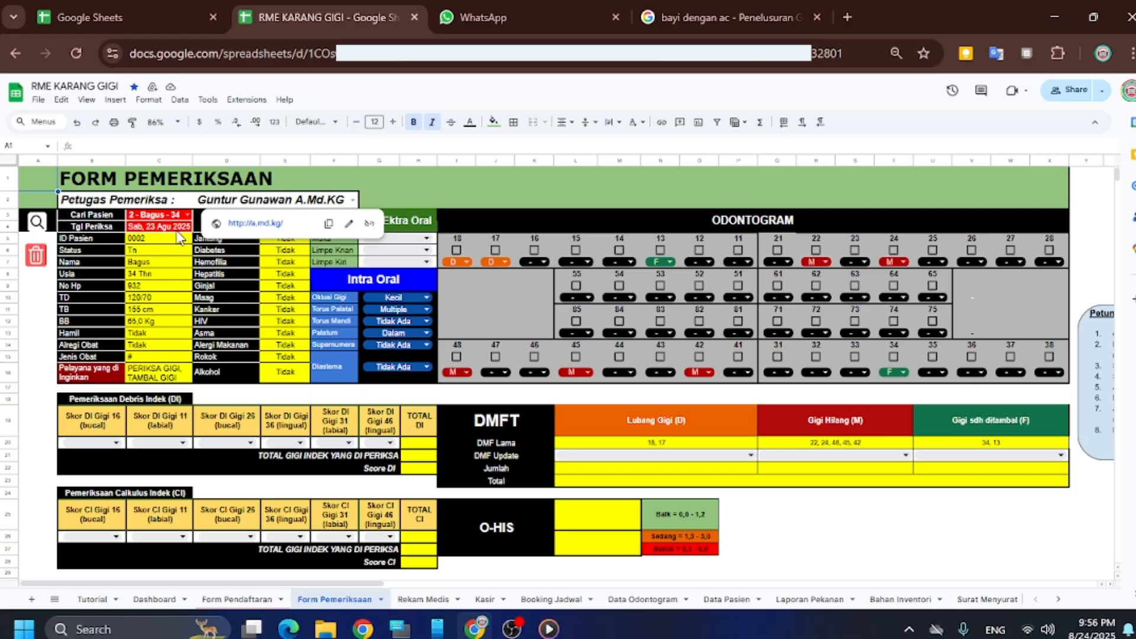
{"action": "scroll", "coordinate": [136, 242], "scroll_direction": "down", "scroll_amount": 1}
{"action": "scroll", "coordinate": [142, 242], "scroll_direction": "up", "scroll_amount": 1}
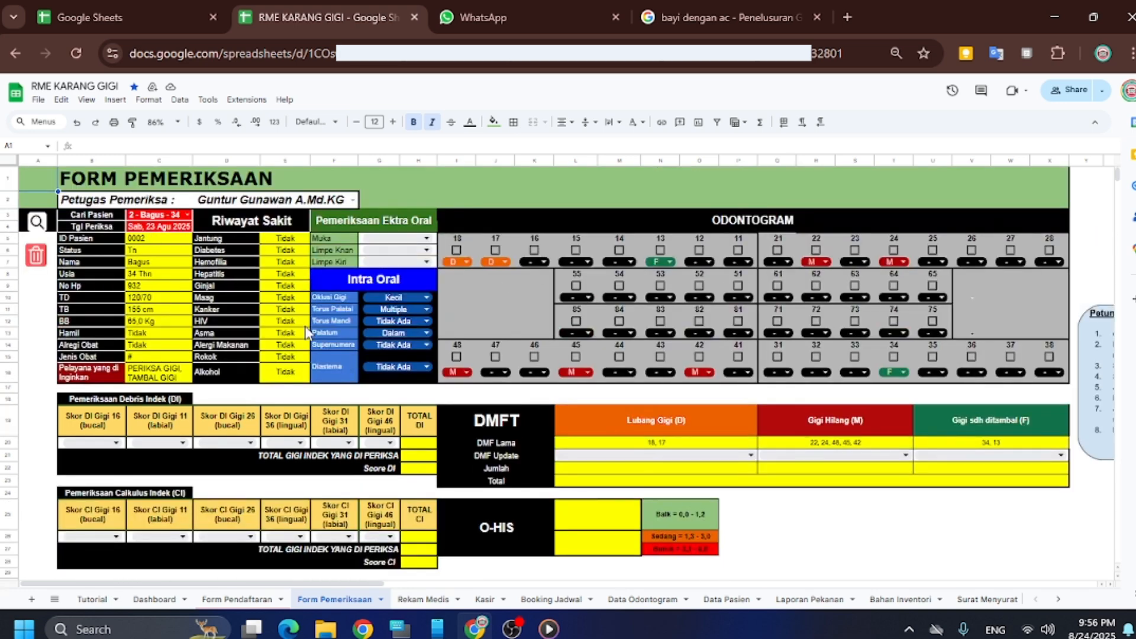
Reset the examination form, accept the 'Form berhasil direset' alert, and review the emptied rows
{"action": "left_click", "coordinate": [37, 260]}
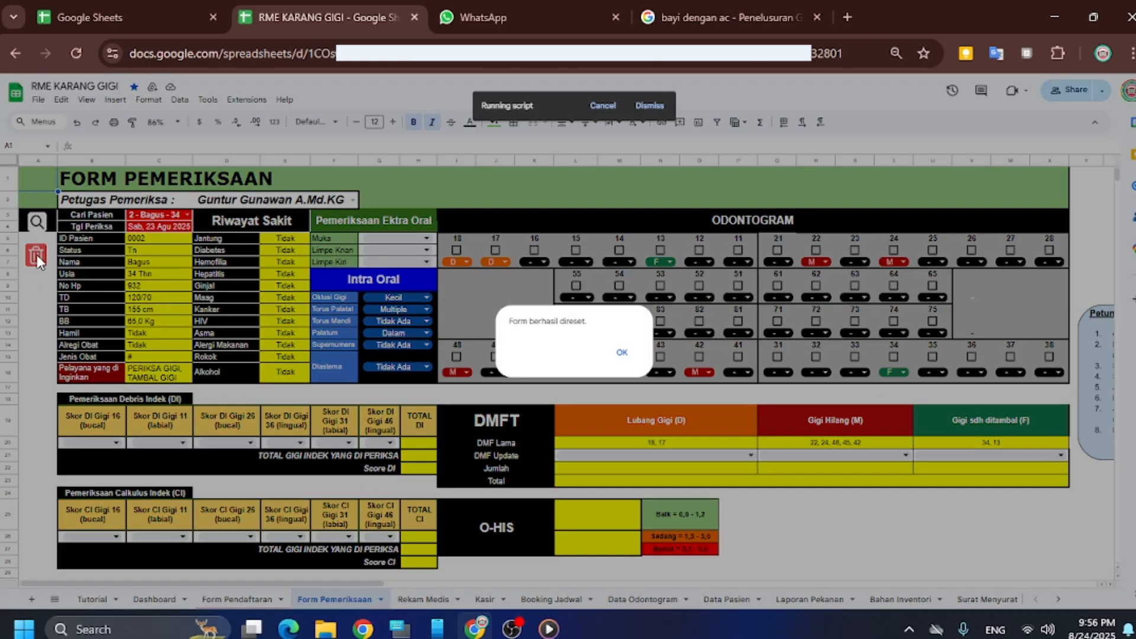
{"action": "left_click", "coordinate": [623, 353]}
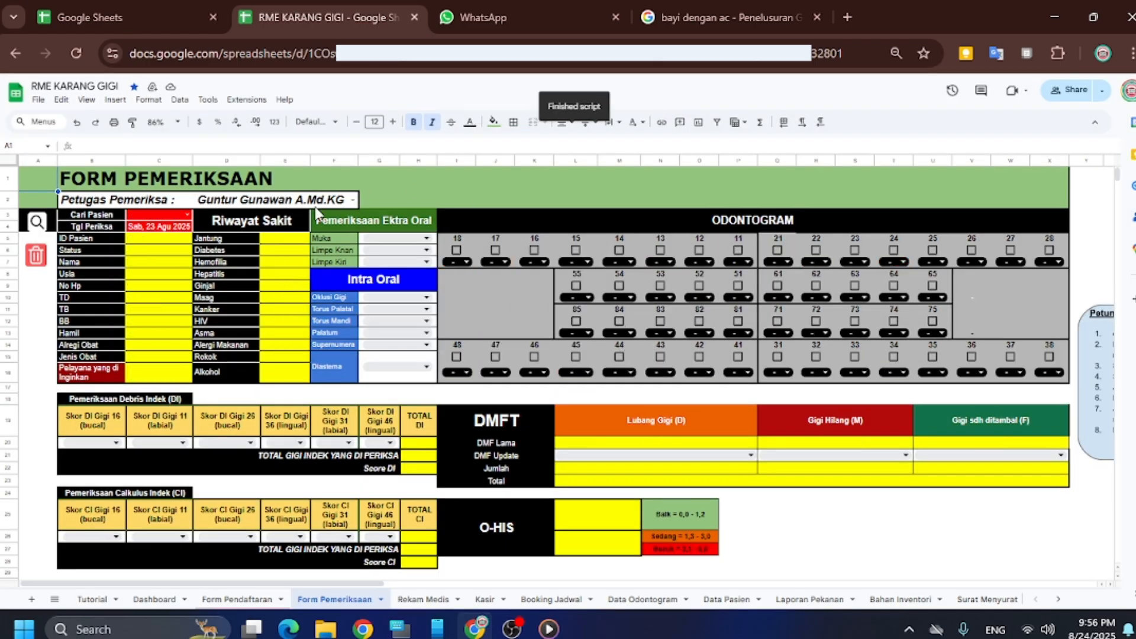
{"action": "scroll", "coordinate": [761, 355], "scroll_direction": "down", "scroll_amount": 5}
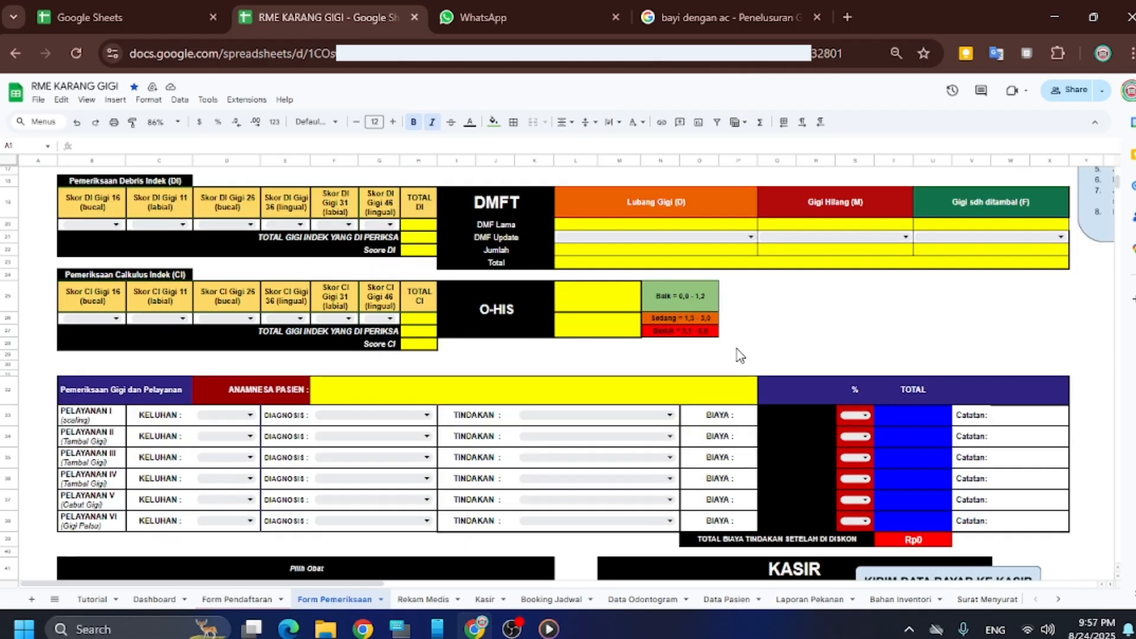
{"action": "scroll", "coordinate": [725, 355], "scroll_direction": "up", "scroll_amount": 2}
{"action": "scroll", "coordinate": [725, 355], "scroll_direction": "down", "scroll_amount": 3}
{"action": "scroll", "coordinate": [722, 346], "scroll_direction": "up", "scroll_amount": 8}
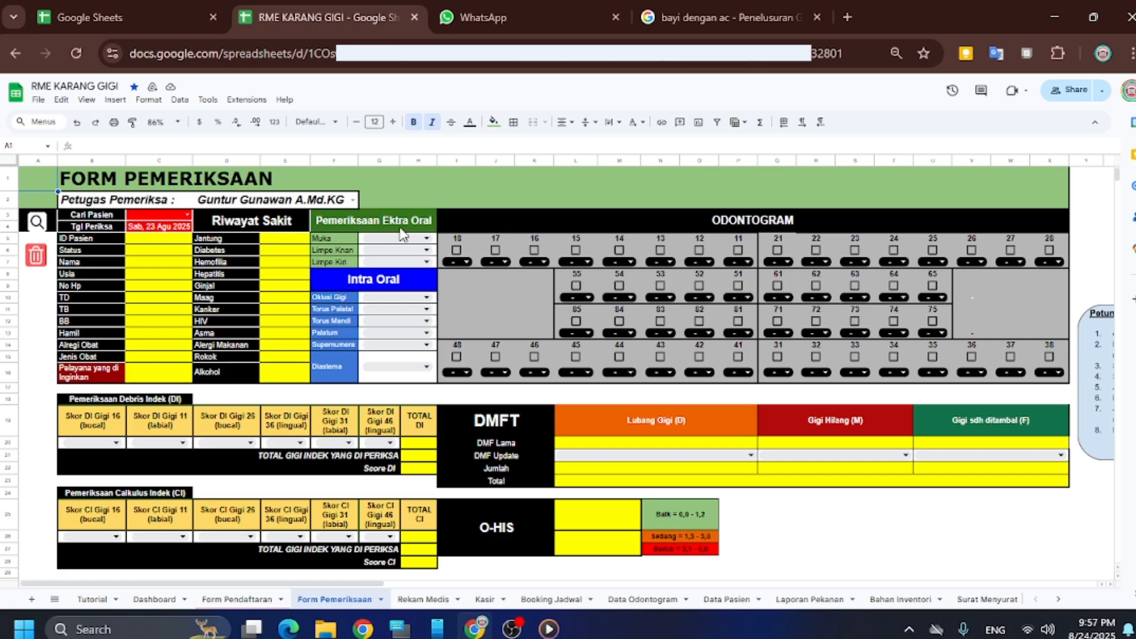
{"action": "scroll", "coordinate": [354, 281], "scroll_direction": "down", "scroll_amount": 2}
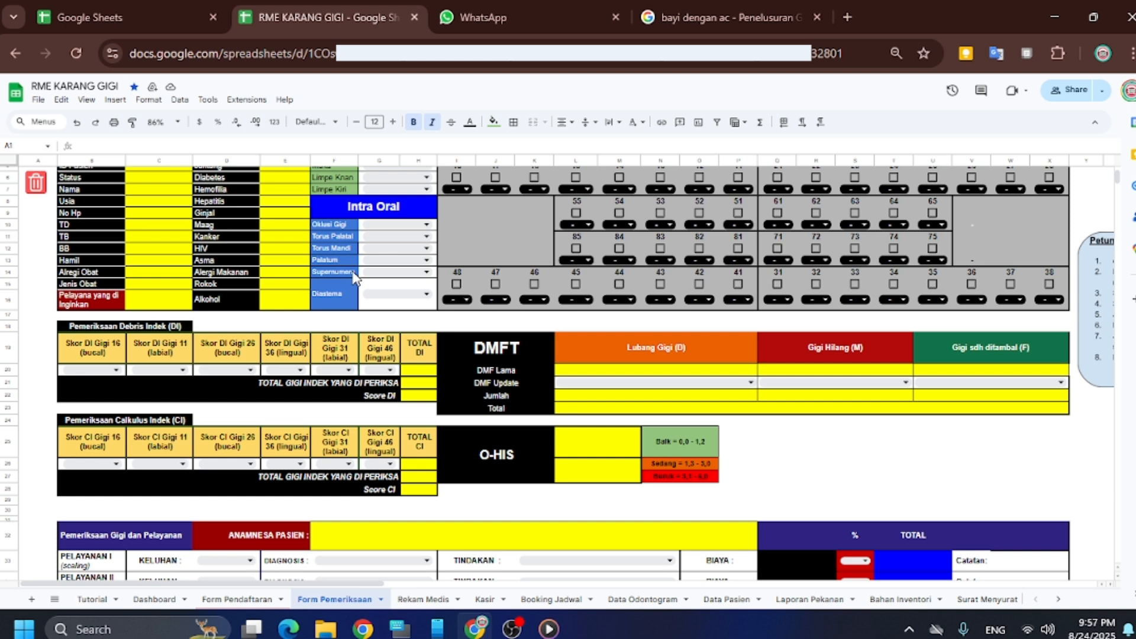
{"action": "scroll", "coordinate": [354, 278], "scroll_direction": "down", "scroll_amount": 2}
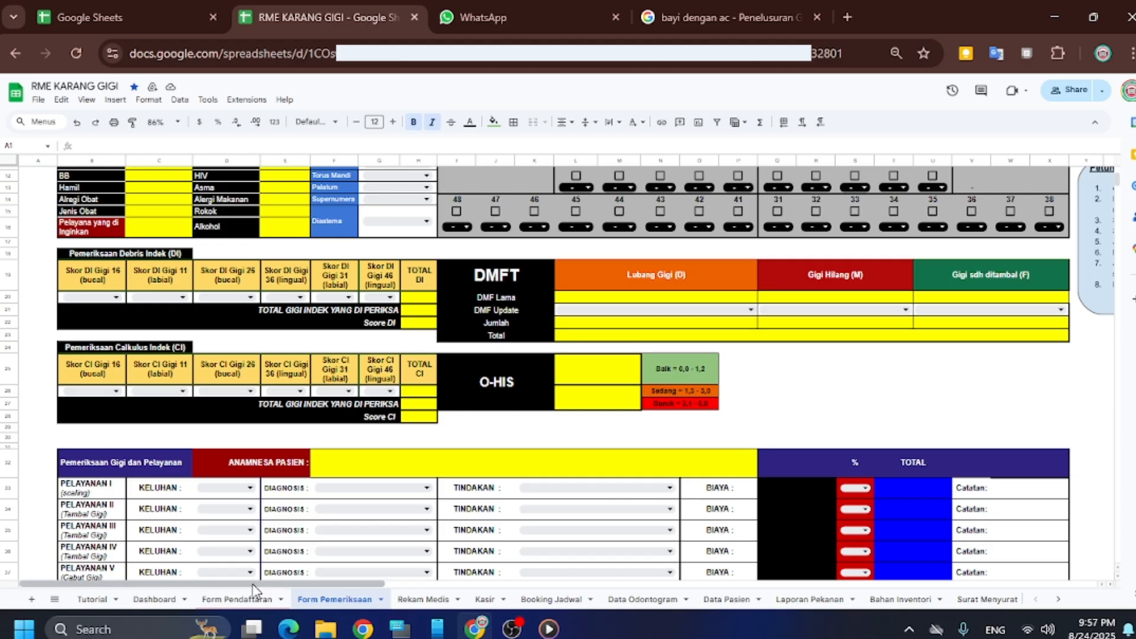
{"action": "left_click_drag", "start_coordinate": [254, 587], "coordinate": [354, 584]}
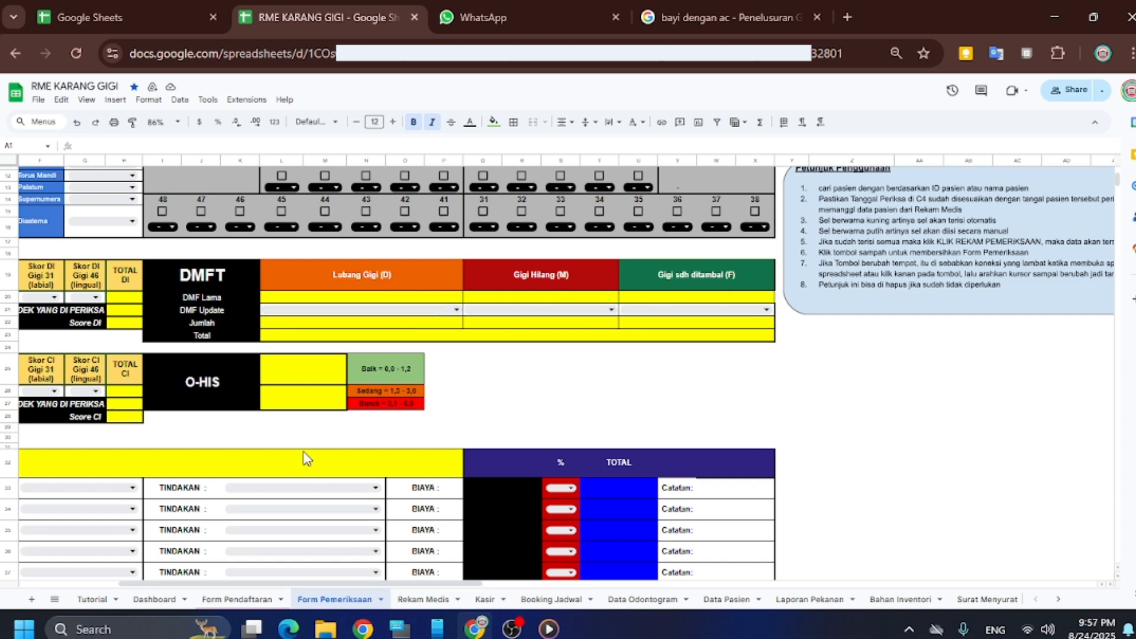
{"action": "scroll", "coordinate": [305, 458], "scroll_direction": "down", "scroll_amount": 2}
{"action": "left_click_drag", "start_coordinate": [276, 584], "coordinate": [145, 565]}
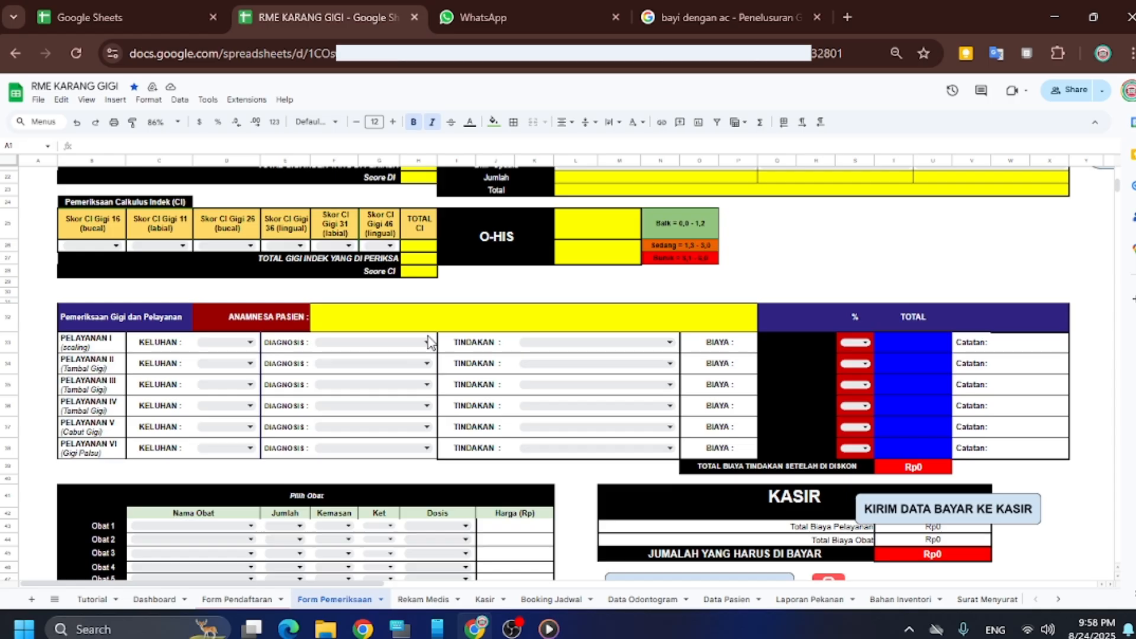
Open the first service's diagnosis choices, close them without picking one, and select its notes cell
{"action": "left_click", "coordinate": [427, 343]}
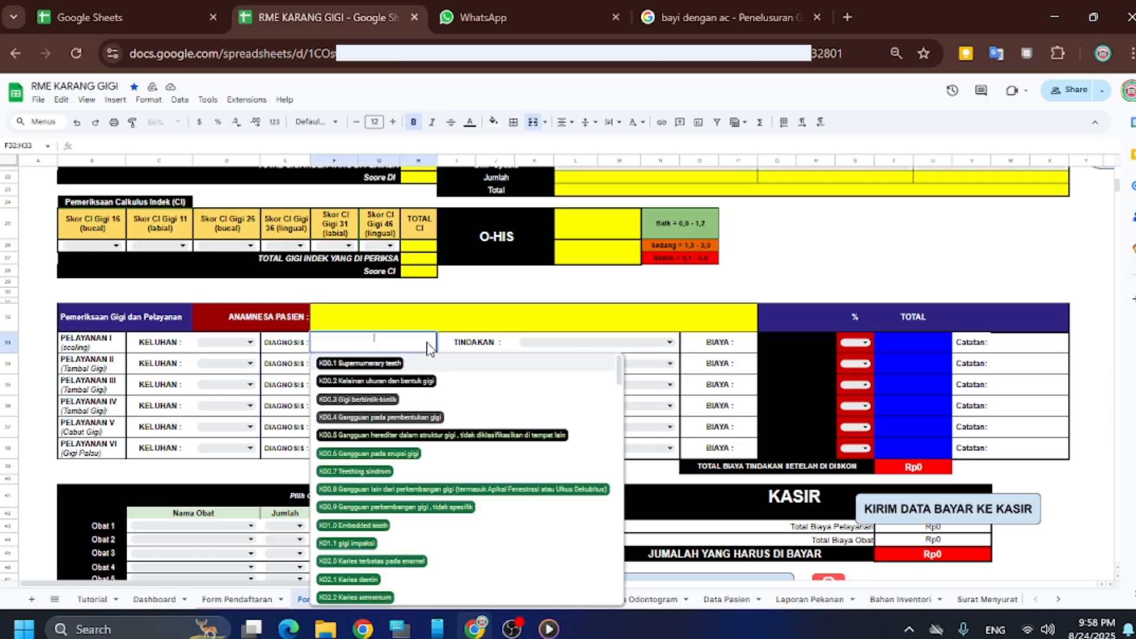
{"action": "scroll", "coordinate": [418, 402], "scroll_direction": "down", "scroll_amount": 5}
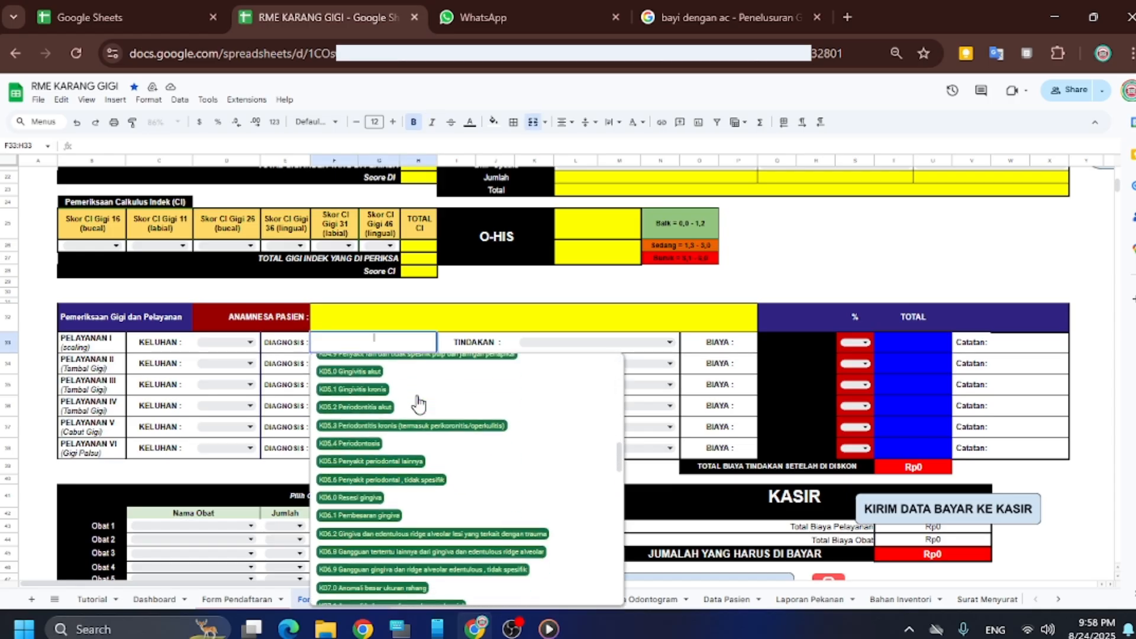
{"action": "scroll", "coordinate": [418, 402], "scroll_direction": "down", "scroll_amount": 3}
{"action": "left_click", "coordinate": [391, 318]}
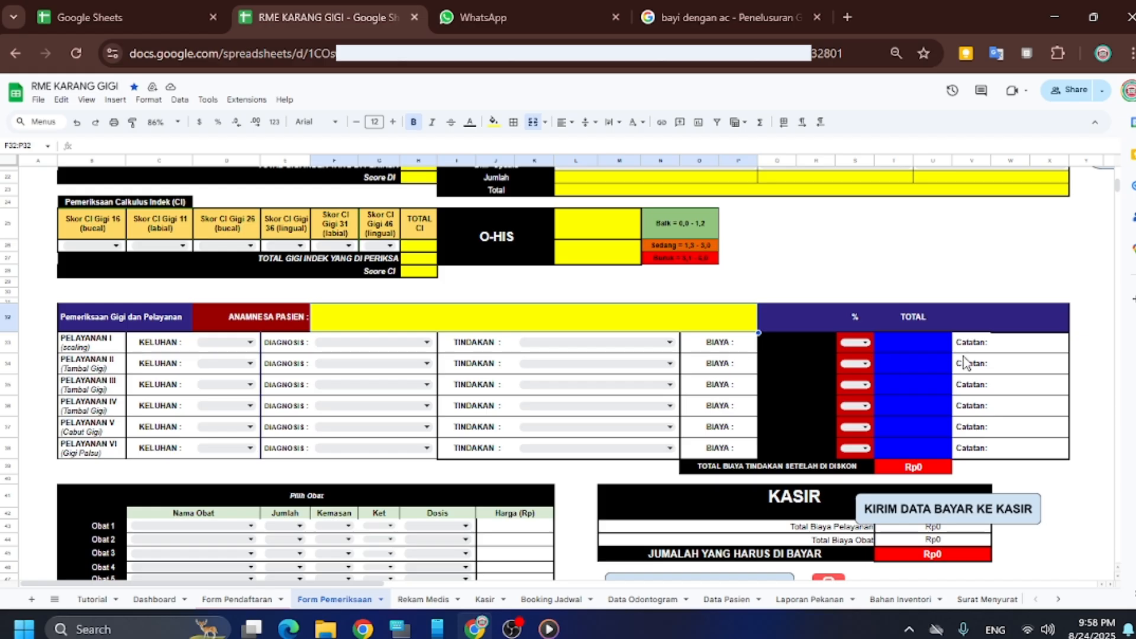
{"action": "left_click", "coordinate": [1023, 348]}
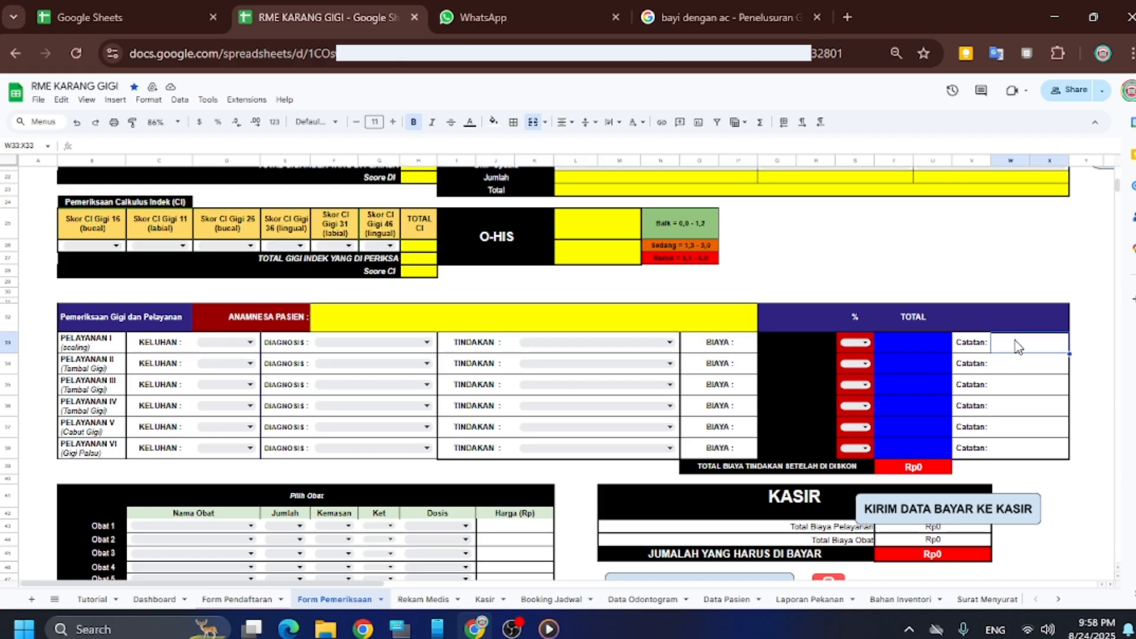
{"action": "scroll", "coordinate": [999, 352], "scroll_direction": "down", "scroll_amount": 3}
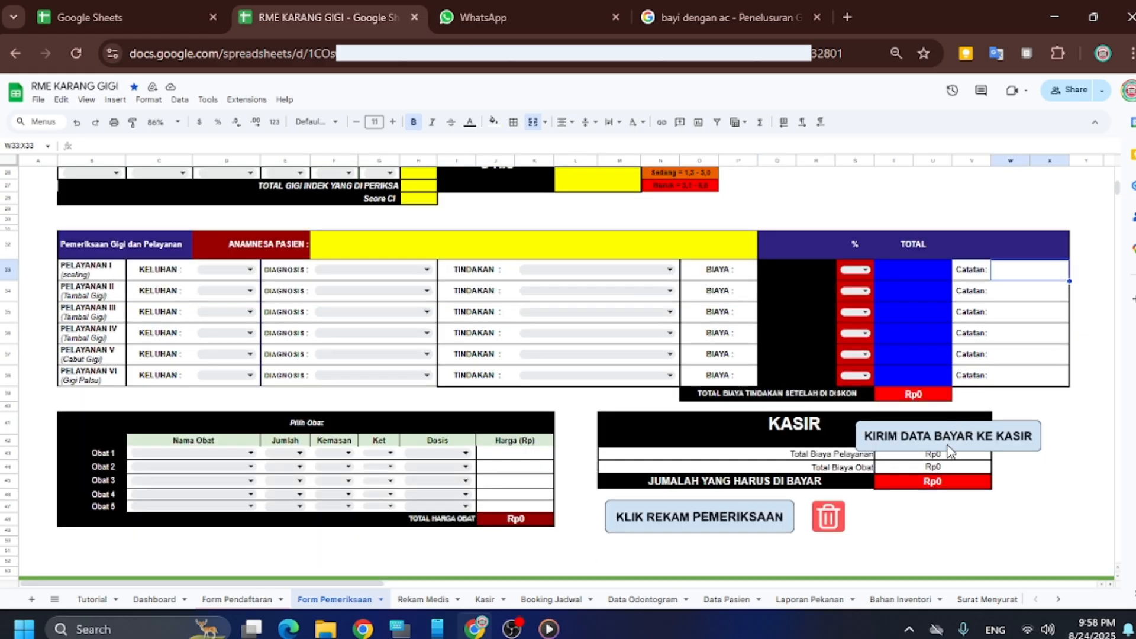
Move the KIRIM DATA BAYAR KE KASIR drawing down beside the trash drawing and deselect it
{"action": "left_click", "coordinate": [949, 464]}
{"action": "left_click_drag", "start_coordinate": [949, 464], "coordinate": [962, 518]}
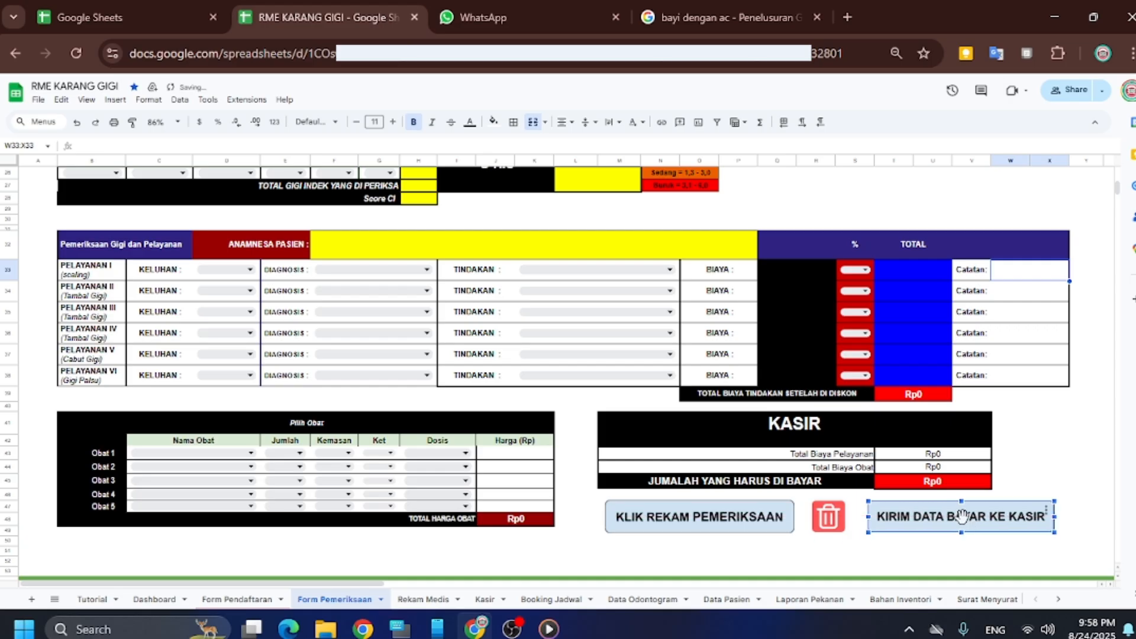
{"action": "left_click", "coordinate": [1014, 451]}
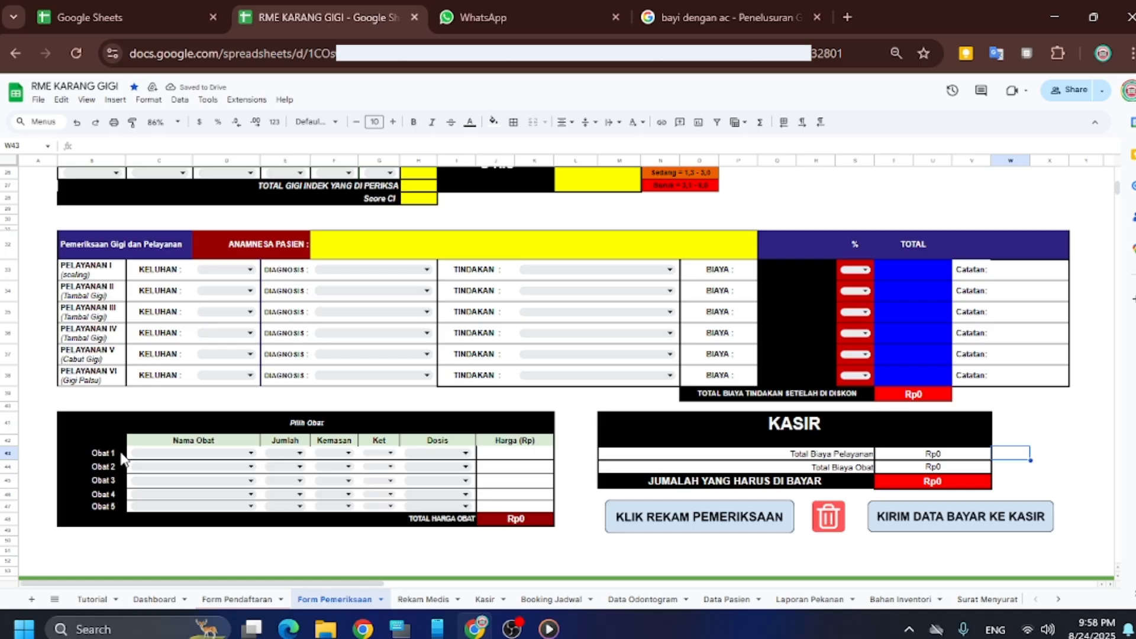
{"action": "scroll", "coordinate": [121, 458], "scroll_direction": "down", "scroll_amount": 2}
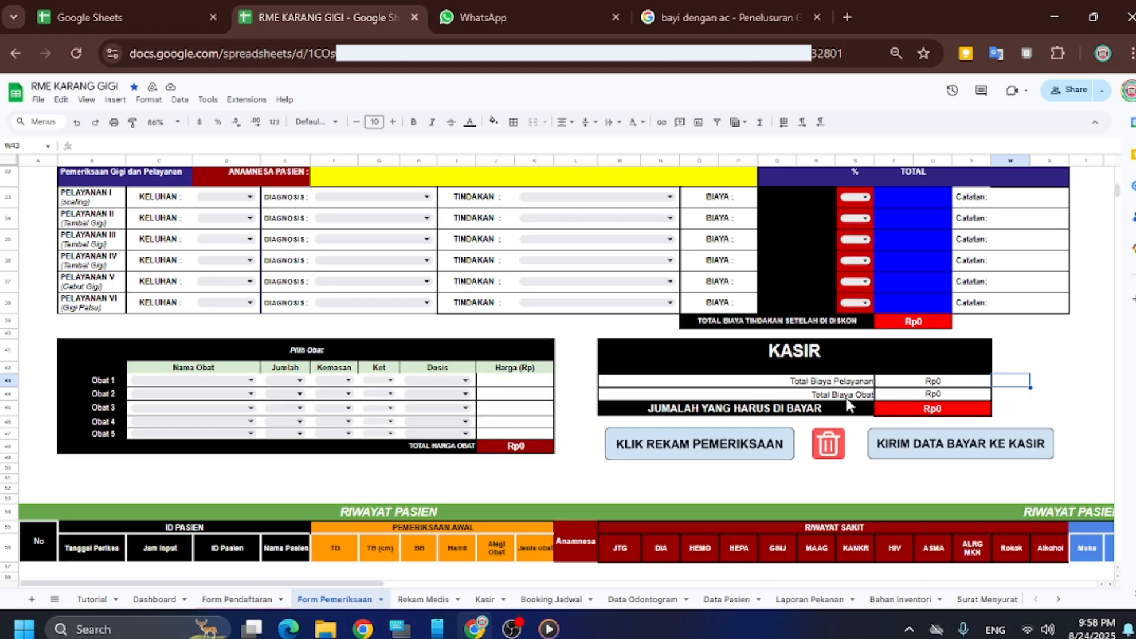
{"action": "scroll", "coordinate": [745, 379], "scroll_direction": "down", "scroll_amount": 3}
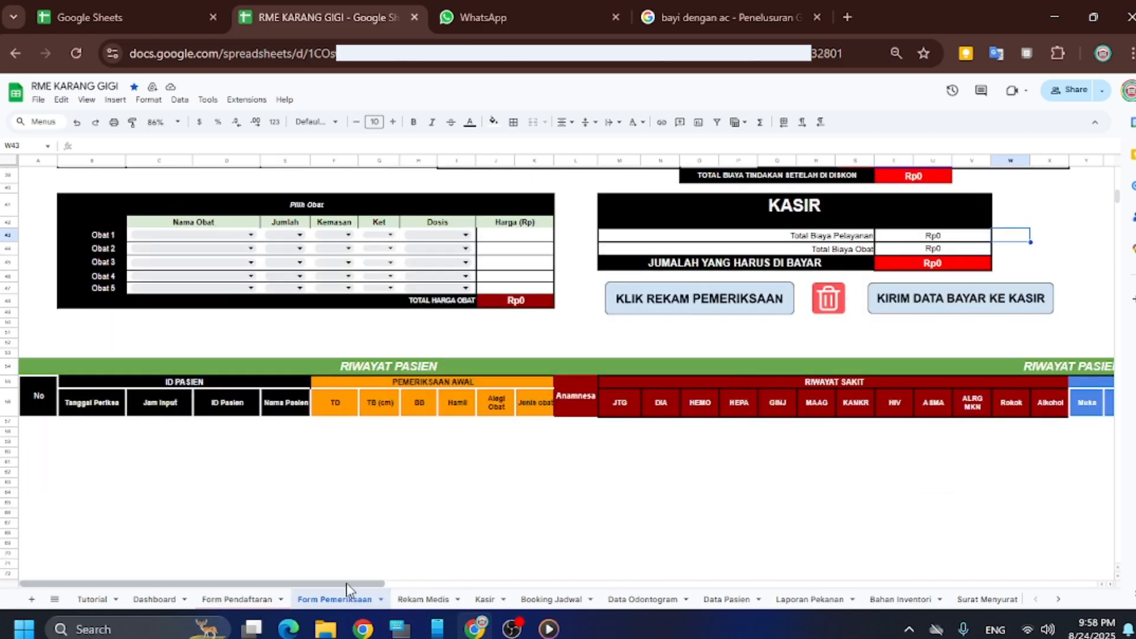
{"action": "left_click_drag", "start_coordinate": [347, 583], "coordinate": [757, 445]}
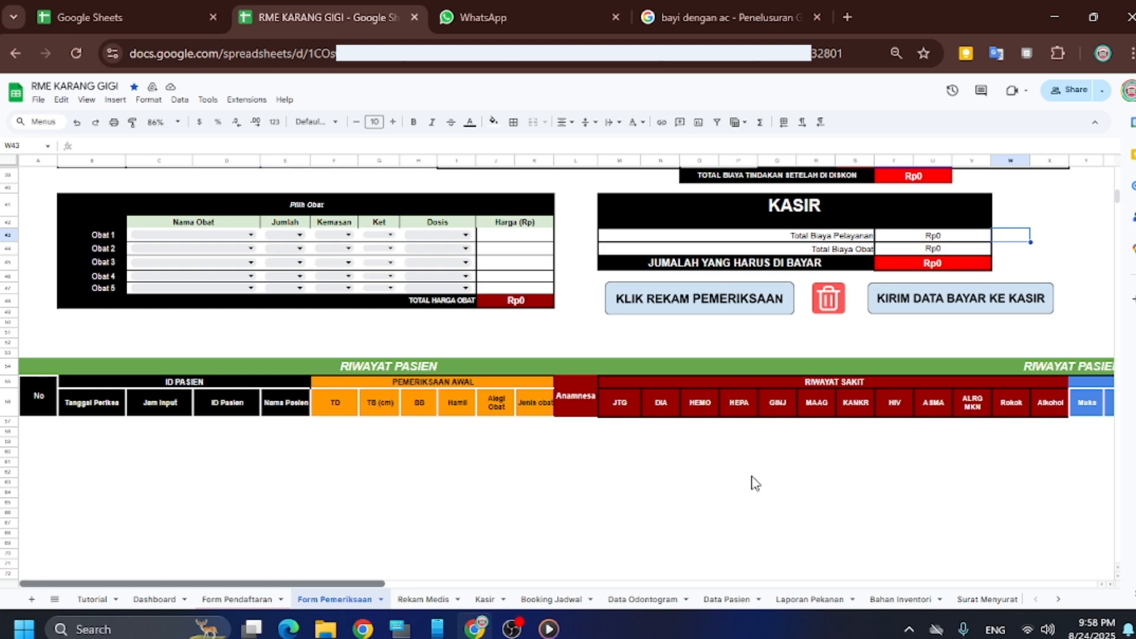
{"action": "scroll", "coordinate": [751, 482], "scroll_direction": "right", "scroll_amount": 15}
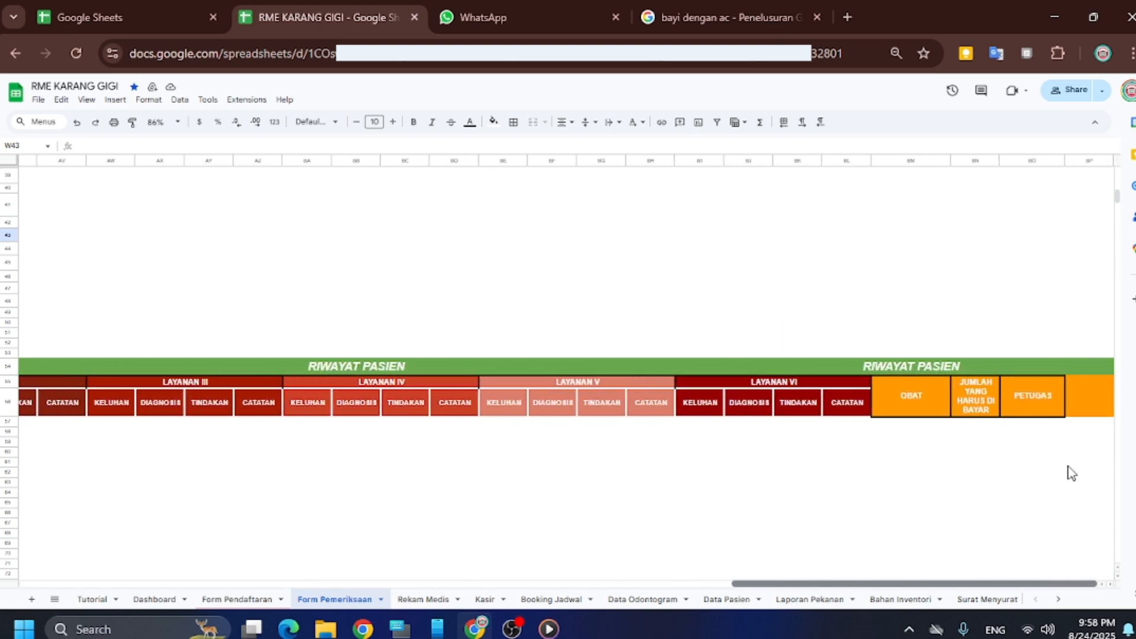
{"action": "scroll", "coordinate": [791, 427], "scroll_direction": "left", "scroll_amount": 15}
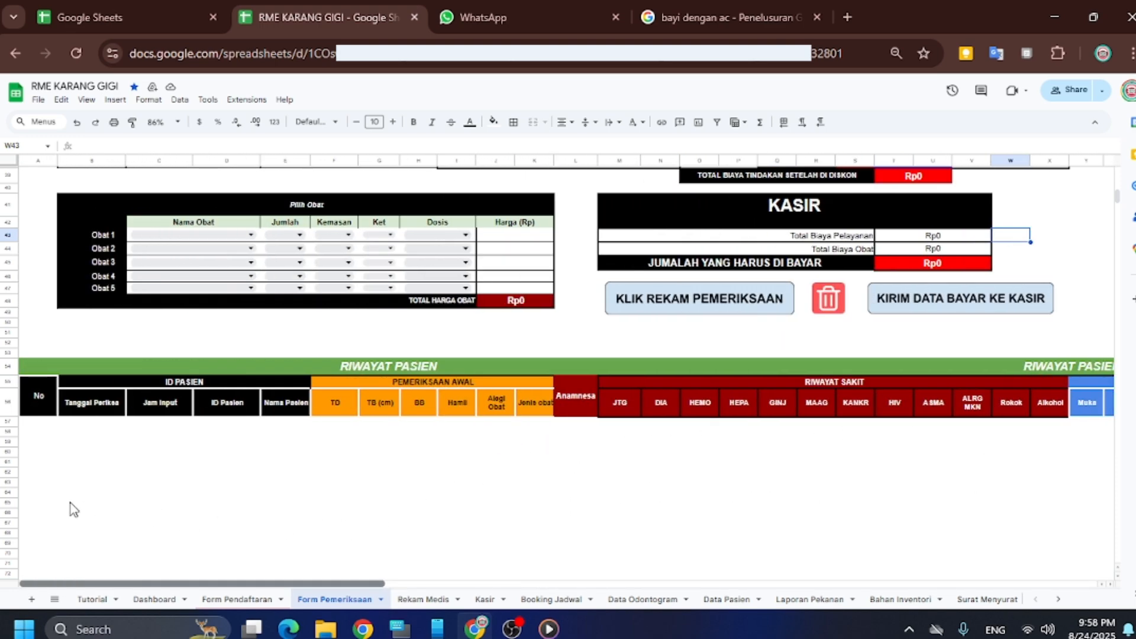
{"action": "left_click", "coordinate": [69, 497]}
Choose the last patient in Cari Pasien and look up the record, dismissing the not-found message
{"action": "scroll", "coordinate": [91, 403], "scroll_direction": "up", "scroll_amount": 5}
{"action": "scroll", "coordinate": [92, 404], "scroll_direction": "up", "scroll_amount": 3}
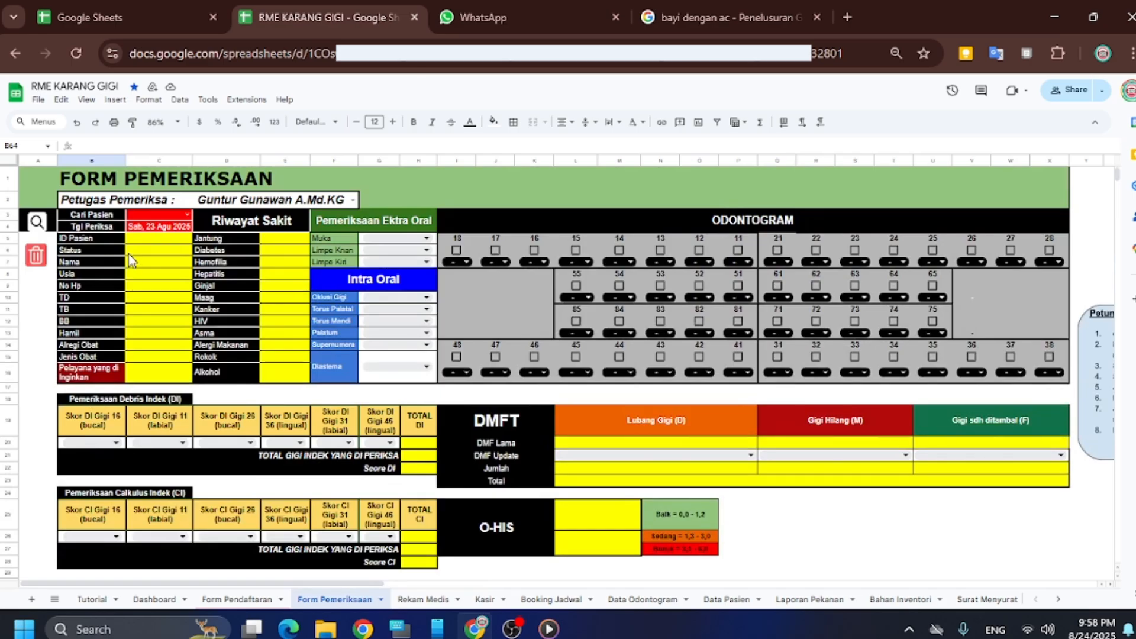
{"action": "left_click", "coordinate": [187, 215]}
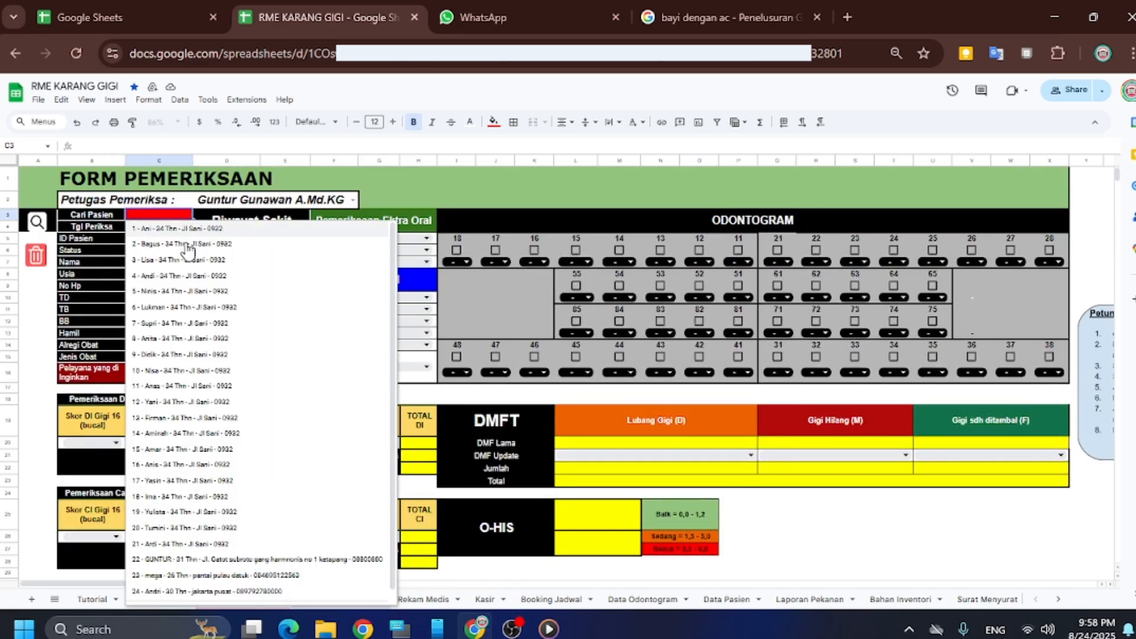
{"action": "left_click", "coordinate": [176, 592]}
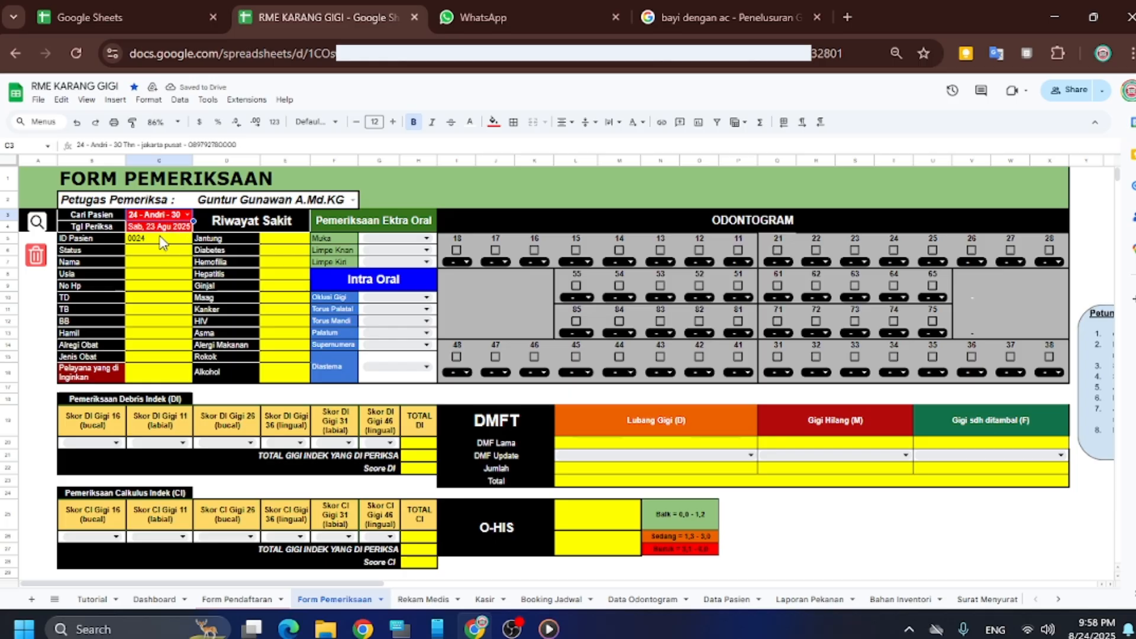
{"action": "left_click", "coordinate": [43, 226]}
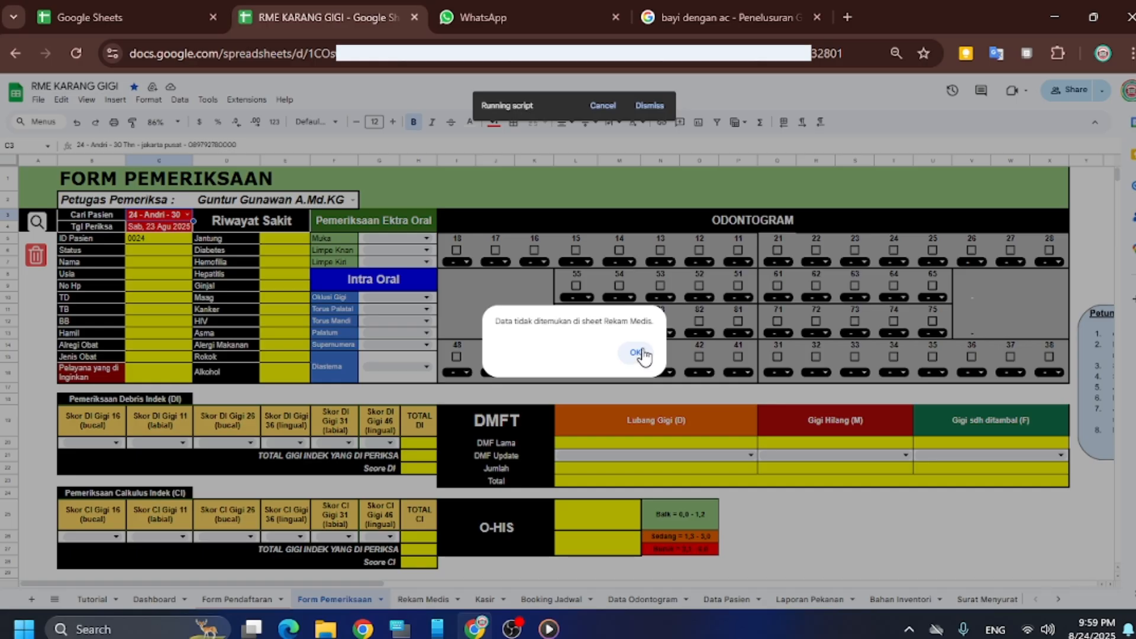
{"action": "left_click", "coordinate": [642, 353]}
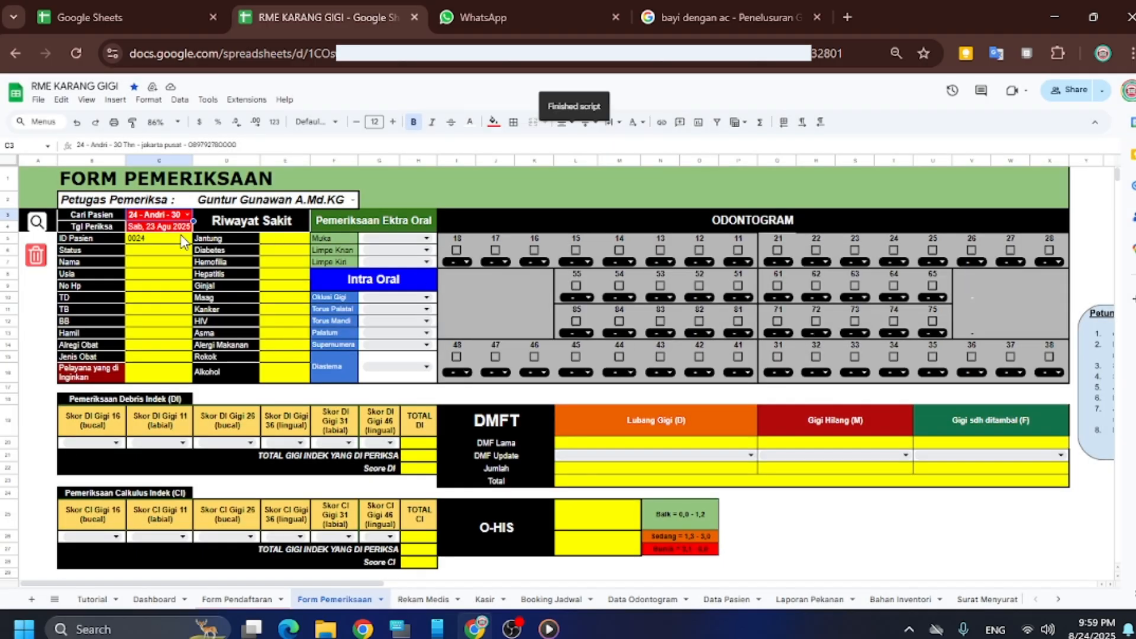
Change Tgl Periksa to 24 August 2025 and look up the patient's record again
{"action": "double_click", "coordinate": [166, 228]}
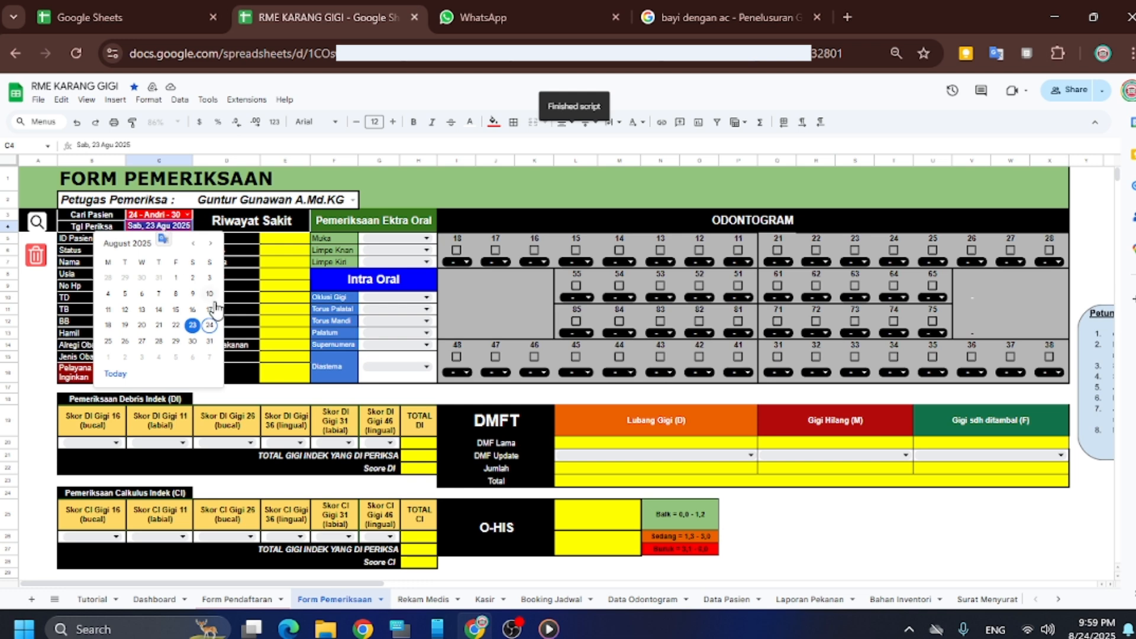
{"action": "left_click", "coordinate": [209, 326]}
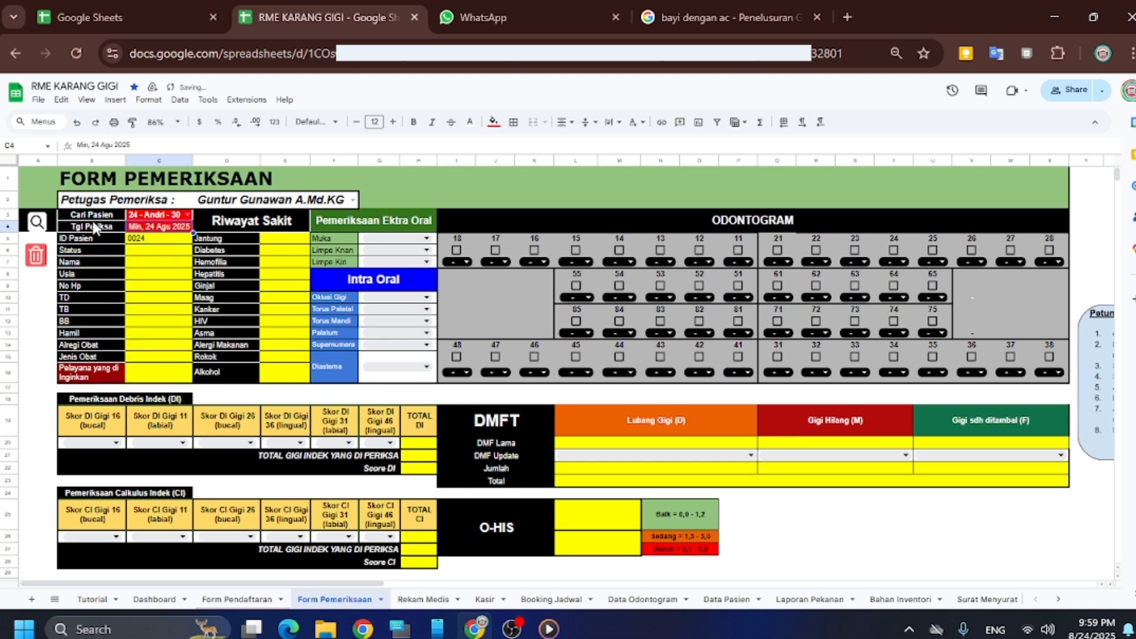
{"action": "left_click", "coordinate": [37, 224]}
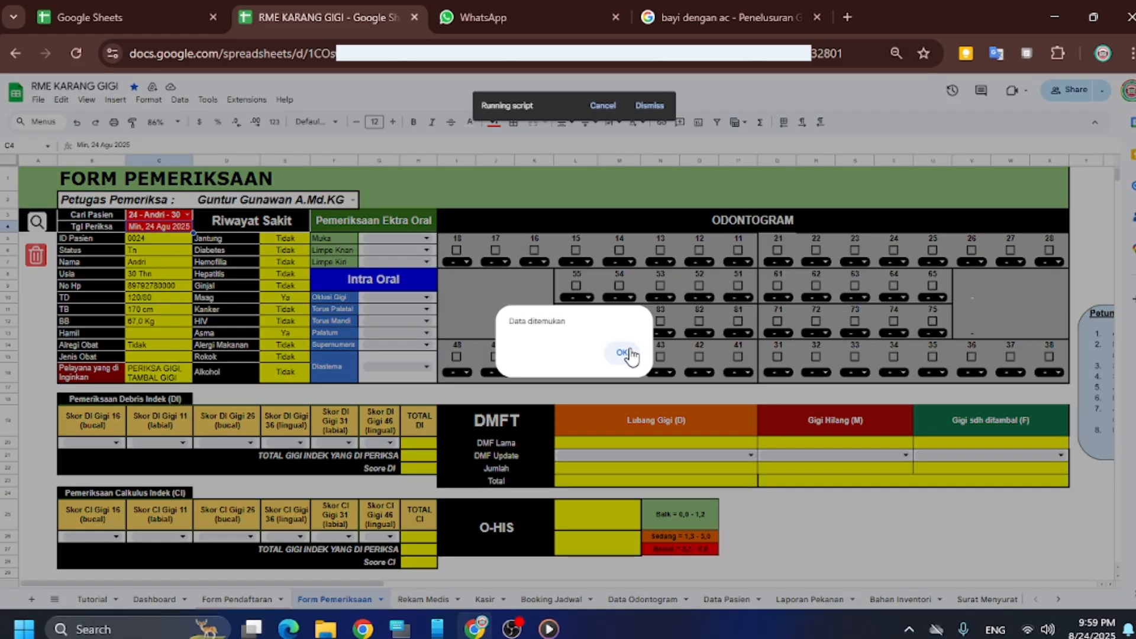
{"action": "left_click", "coordinate": [622, 352]}
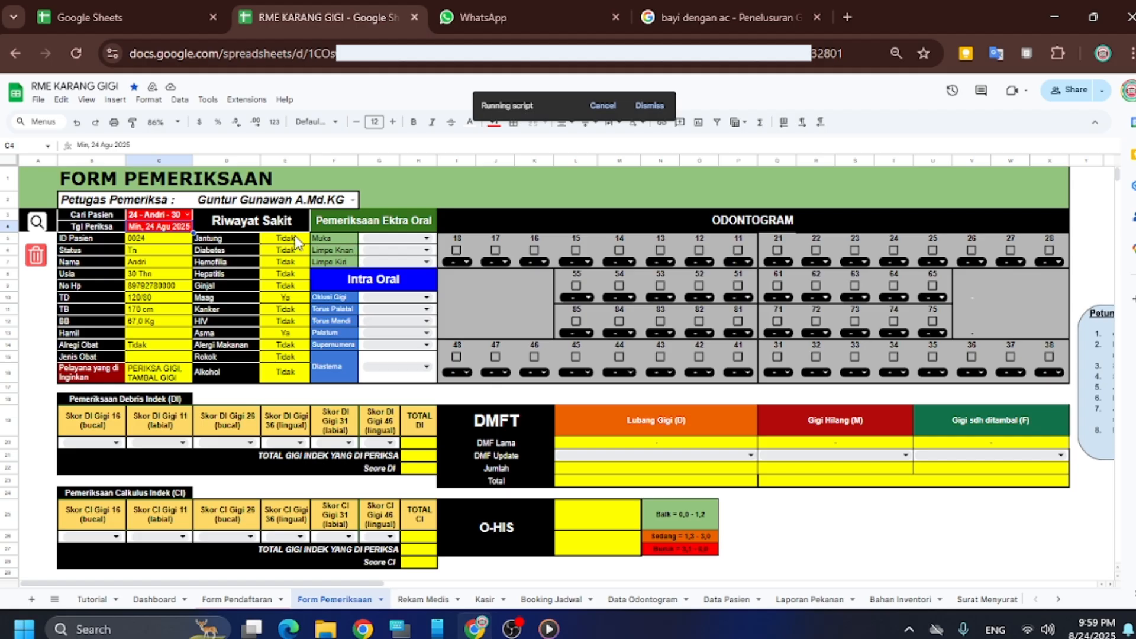
{"action": "left_click", "coordinate": [412, 240]}
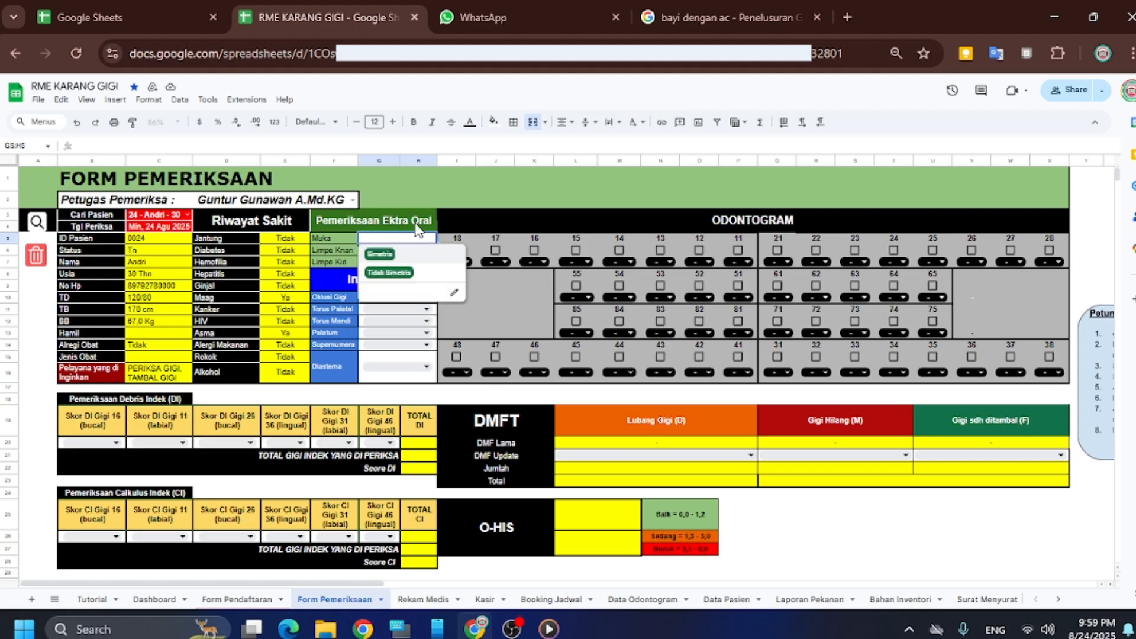
Set Muka to Simetris and both right and left lymph nodes to Tidak Teraba
{"action": "left_click", "coordinate": [379, 255]}
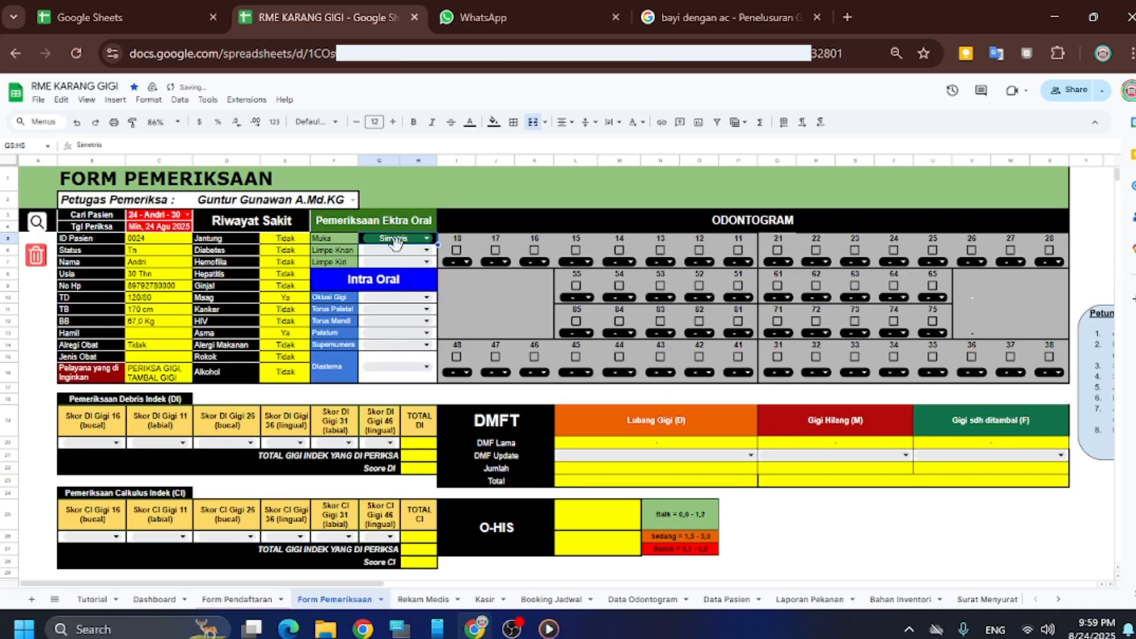
{"action": "left_click", "coordinate": [401, 252]}
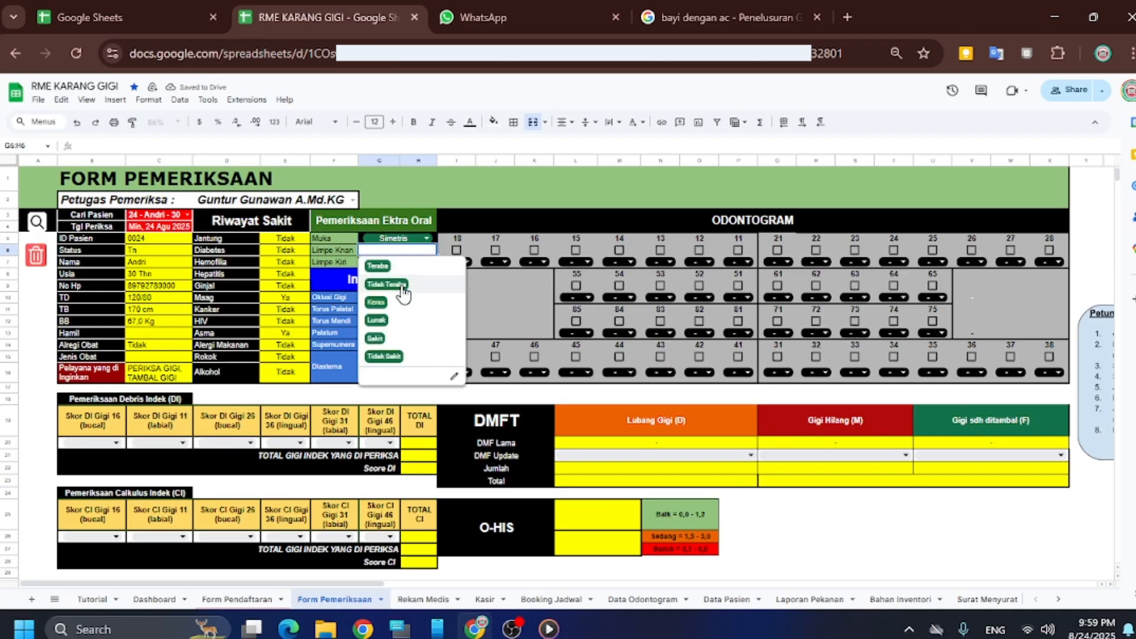
{"action": "left_click", "coordinate": [402, 285]}
{"action": "left_click", "coordinate": [407, 263]}
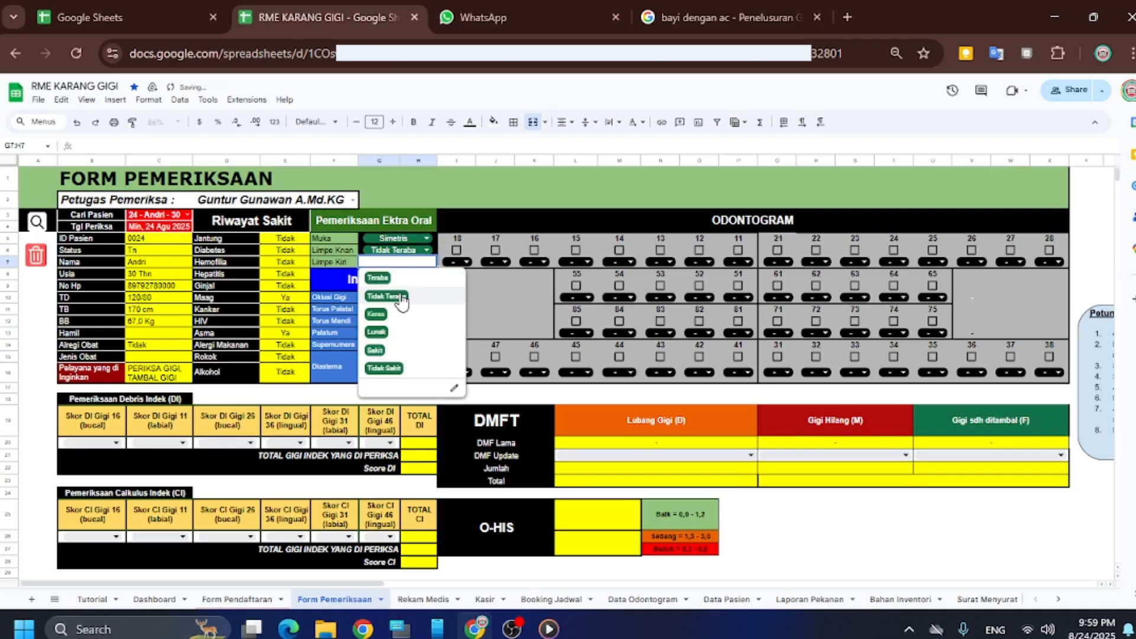
{"action": "left_click", "coordinate": [406, 299]}
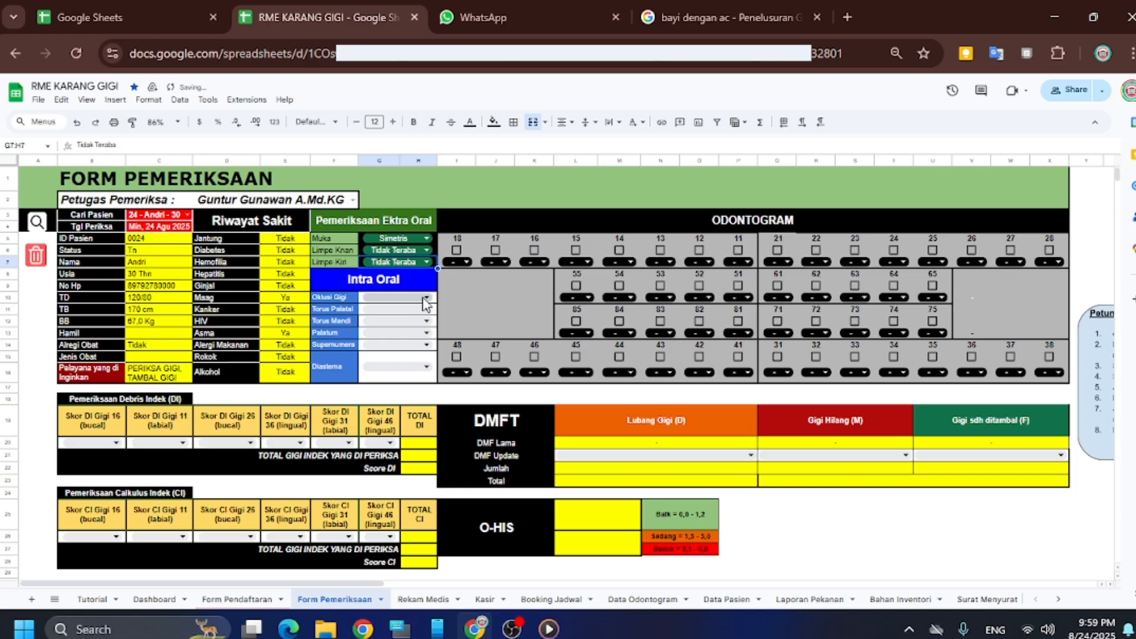
Set Palatum to Sedang and Oklusi, both tori, Supernumera and Diastema to Tidak ada
{"action": "left_click", "coordinate": [426, 299]}
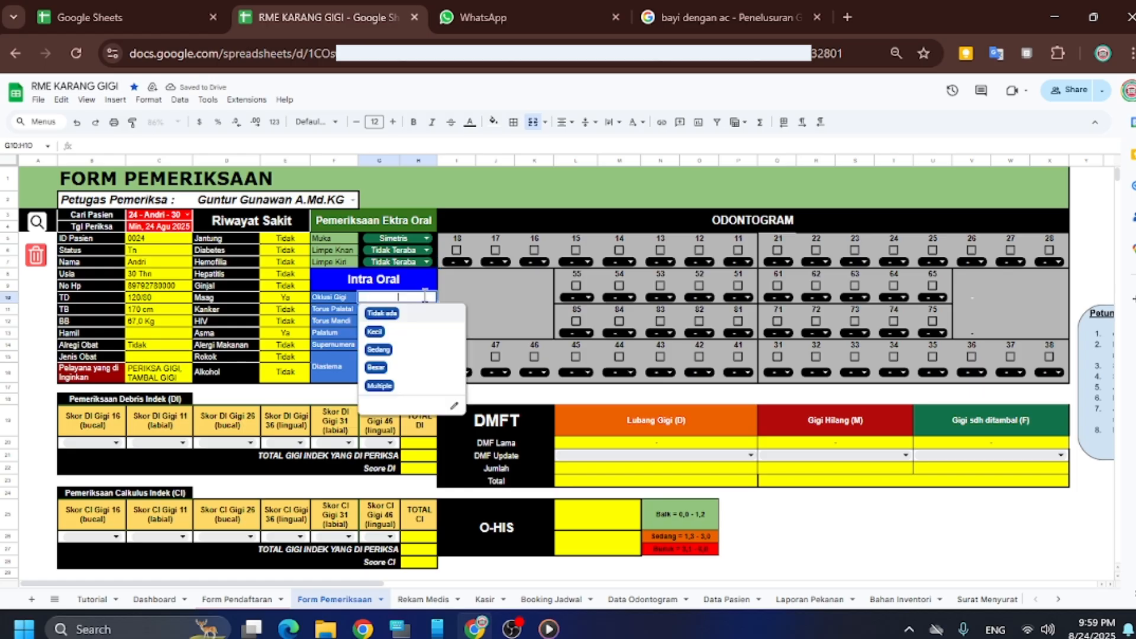
{"action": "left_click", "coordinate": [403, 315]}
{"action": "left_click", "coordinate": [403, 314]}
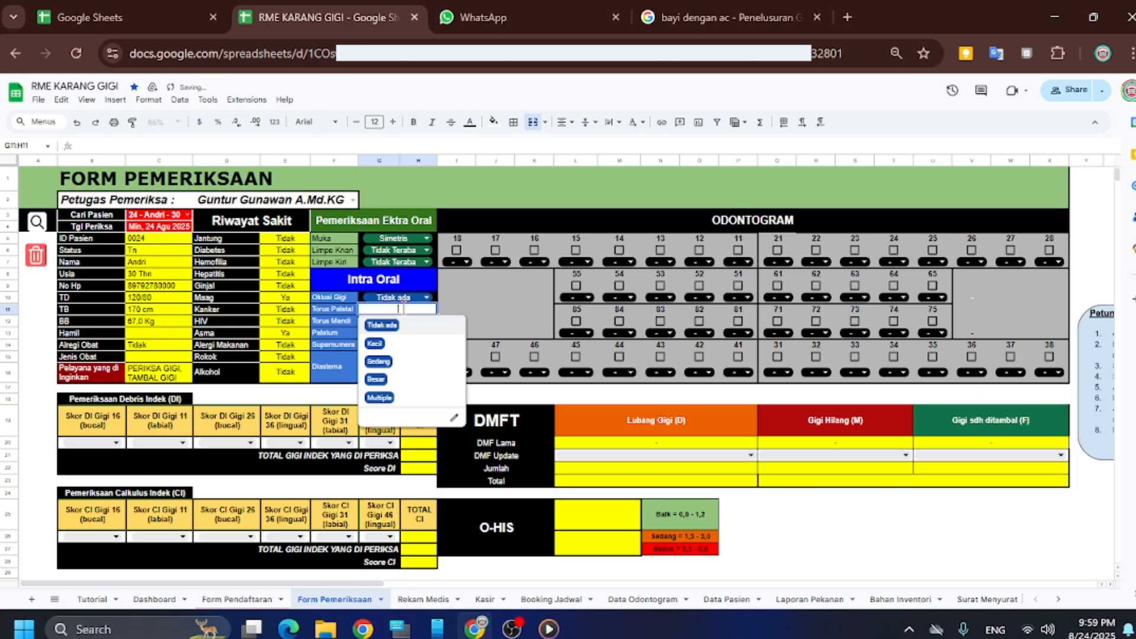
{"action": "left_click", "coordinate": [403, 326]}
{"action": "left_click", "coordinate": [402, 321]}
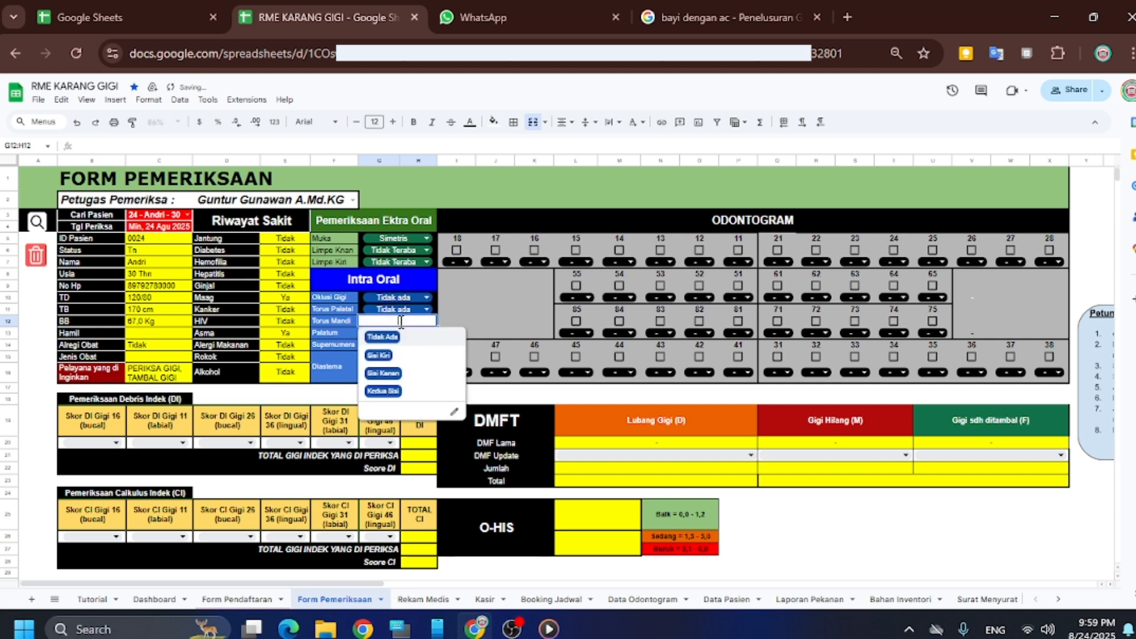
{"action": "left_click", "coordinate": [398, 343]}
{"action": "left_click", "coordinate": [397, 333]}
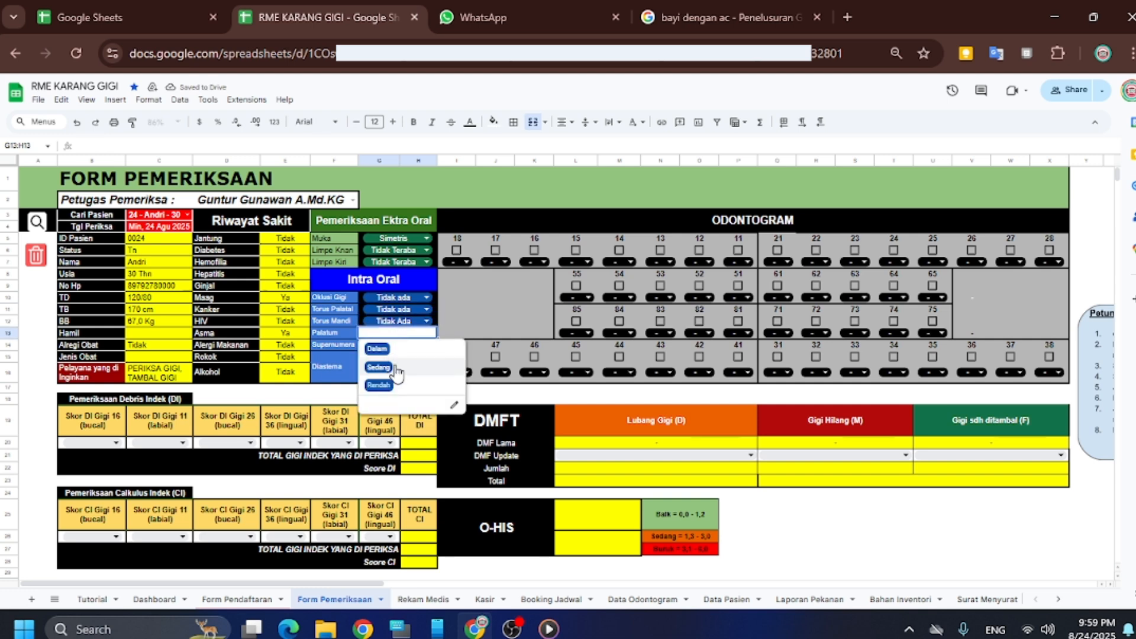
{"action": "left_click", "coordinate": [396, 367]}
{"action": "left_click", "coordinate": [397, 344]}
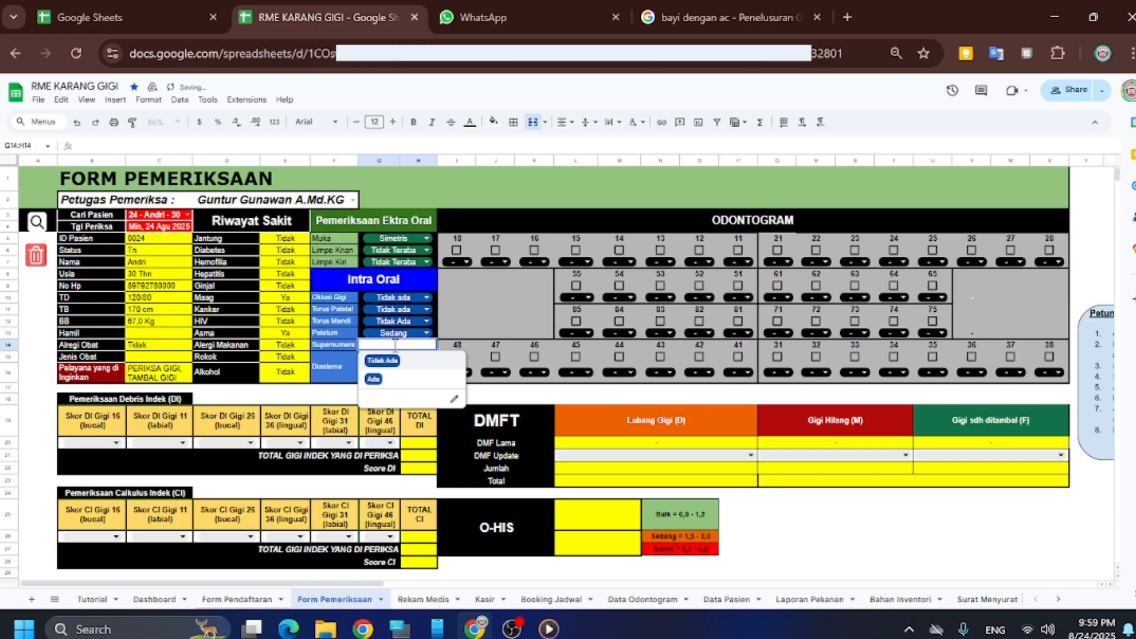
{"action": "left_click", "coordinate": [395, 361]}
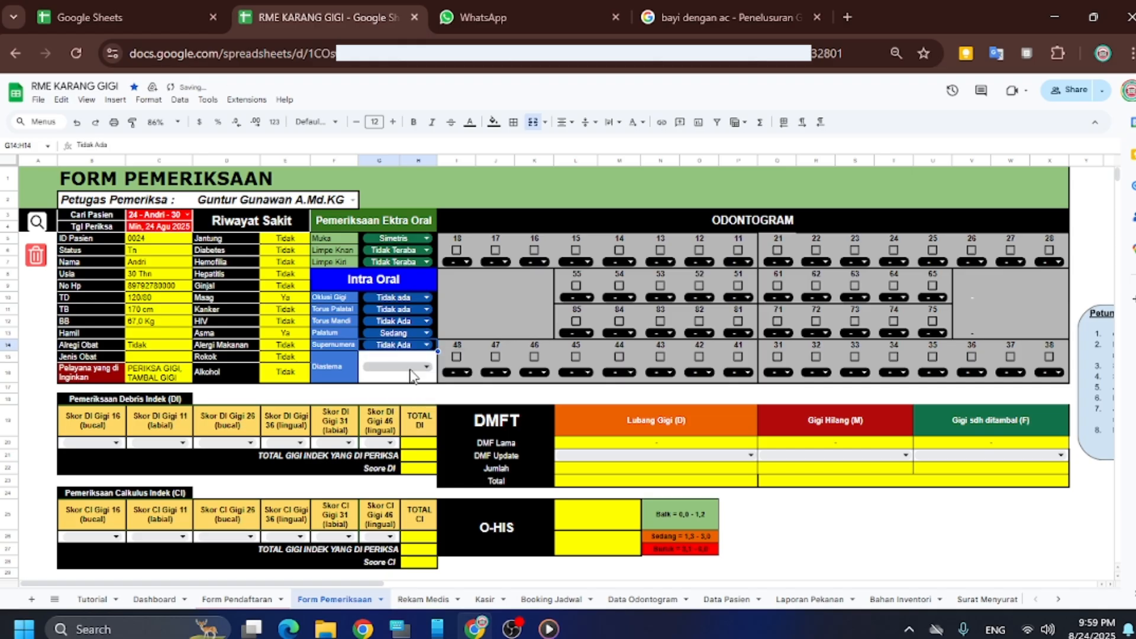
{"action": "left_click", "coordinate": [400, 368]}
{"action": "left_click", "coordinate": [383, 392]}
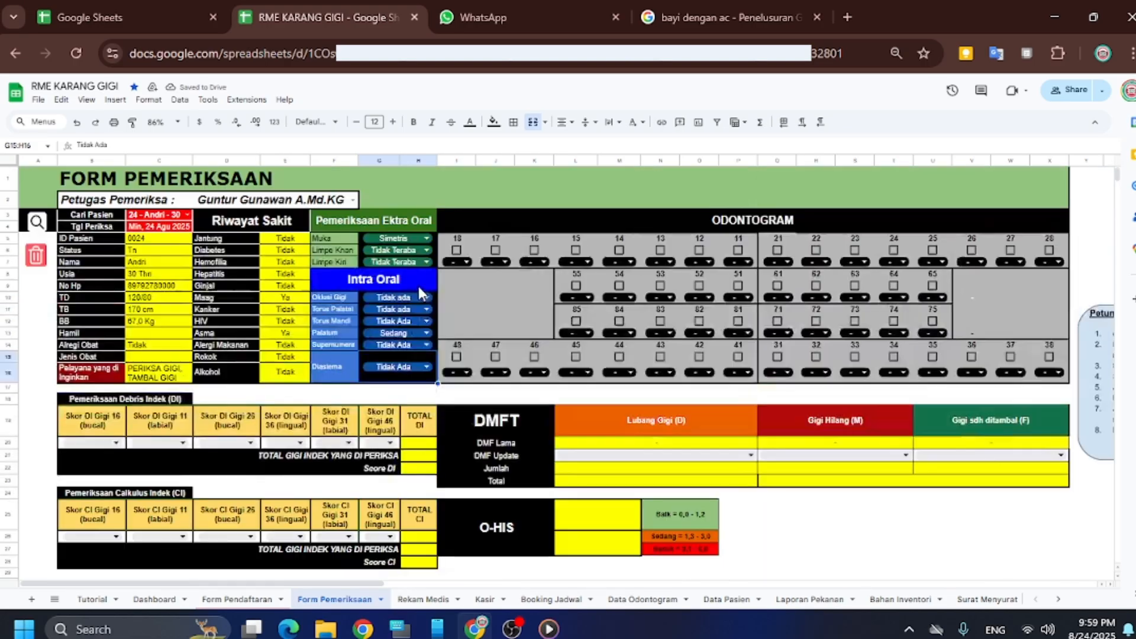
Tick tooth 11 on the odontogram and mark it as decayed (D)
{"action": "scroll", "coordinate": [456, 406], "scroll_direction": "down", "scroll_amount": 5}
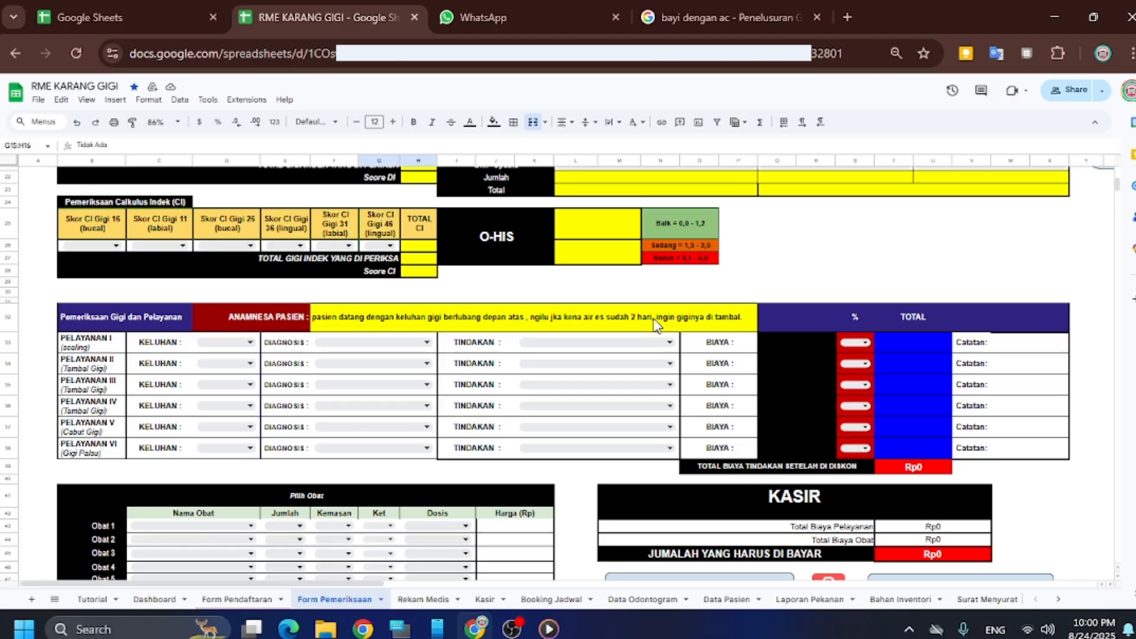
{"action": "scroll", "coordinate": [631, 337], "scroll_direction": "up", "scroll_amount": 5}
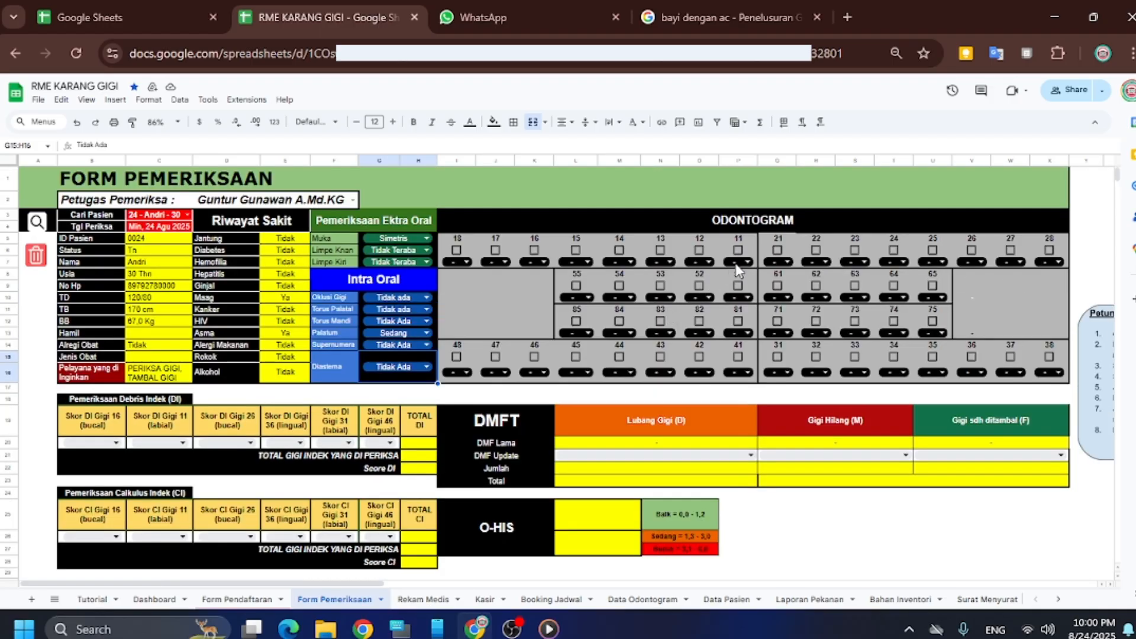
{"action": "left_click", "coordinate": [747, 262]}
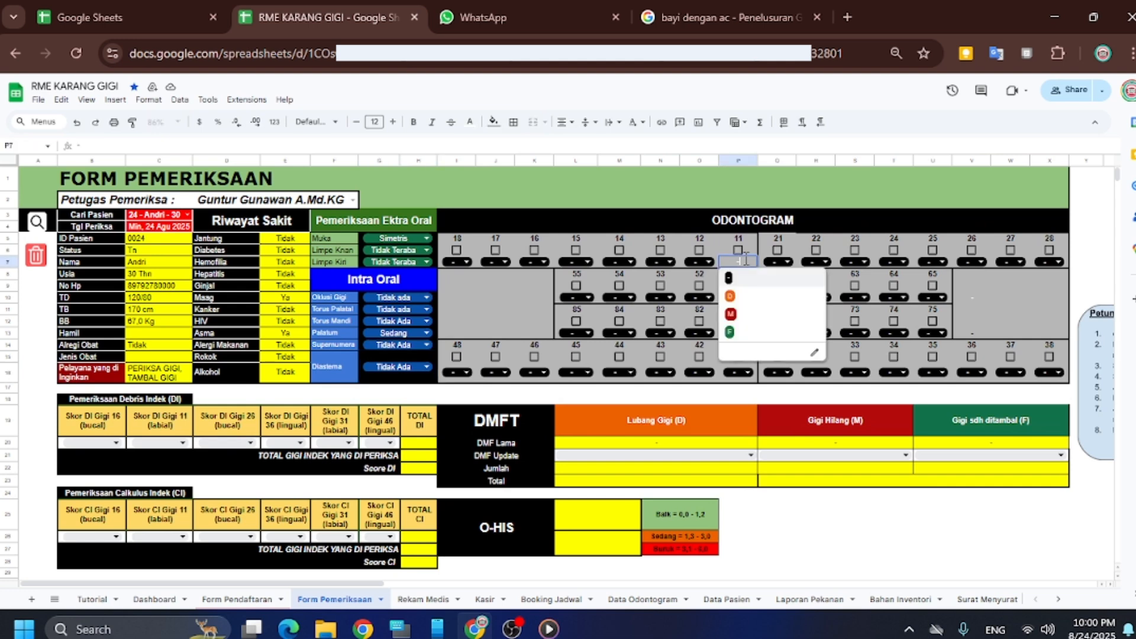
{"action": "left_click", "coordinate": [739, 251]}
{"action": "left_click", "coordinate": [741, 262]}
{"action": "left_click", "coordinate": [743, 303]}
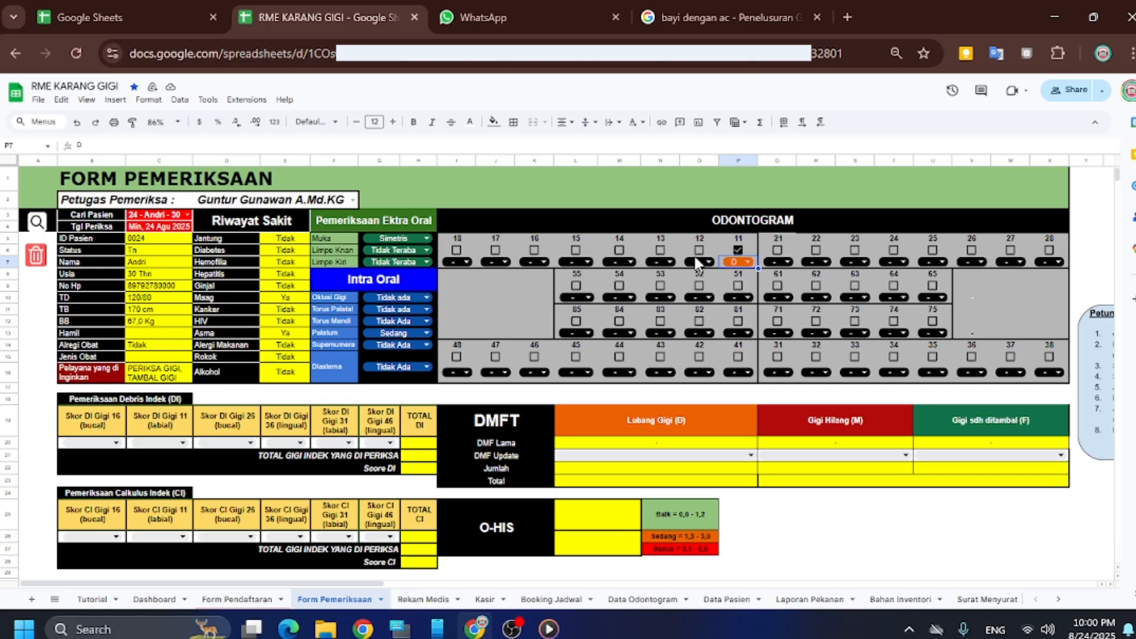
Mark tooth 16 as decayed (D) and tooth 15 as missing (M), ticking both
{"action": "left_click", "coordinate": [543, 262]}
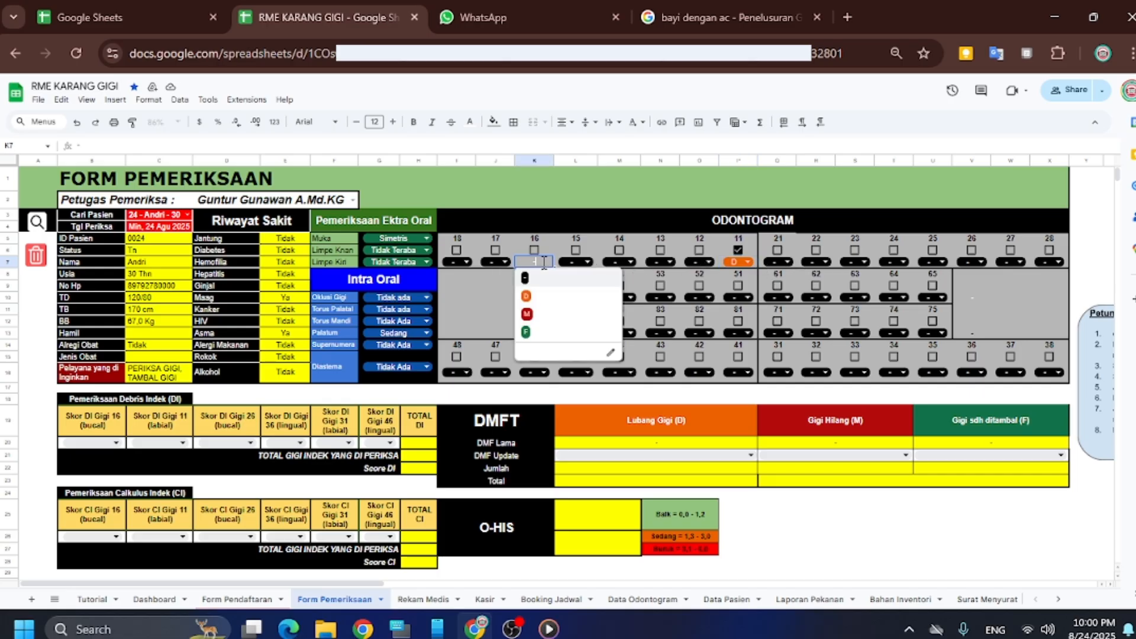
{"action": "left_click", "coordinate": [536, 295]}
{"action": "left_click", "coordinate": [535, 251]}
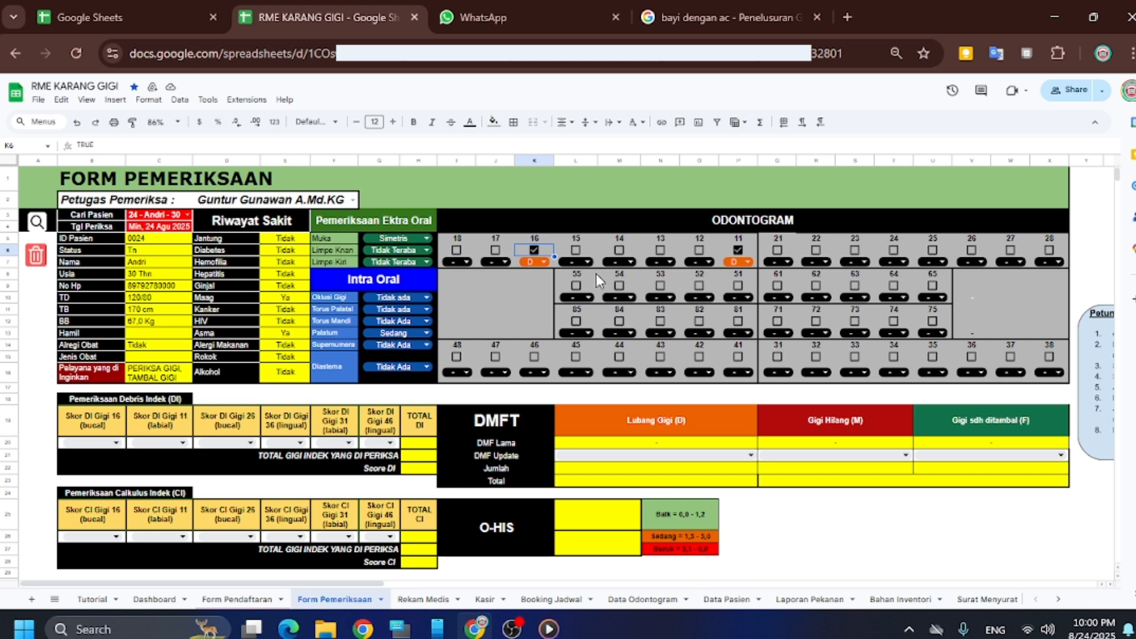
{"action": "left_click", "coordinate": [585, 261]}
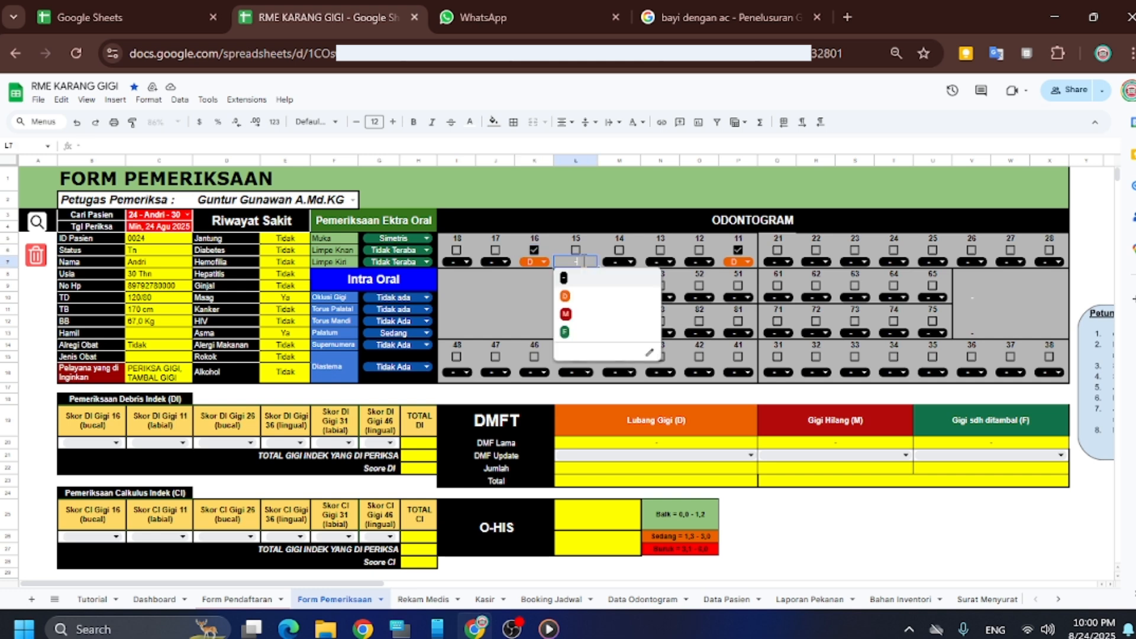
{"action": "left_click", "coordinate": [565, 313]}
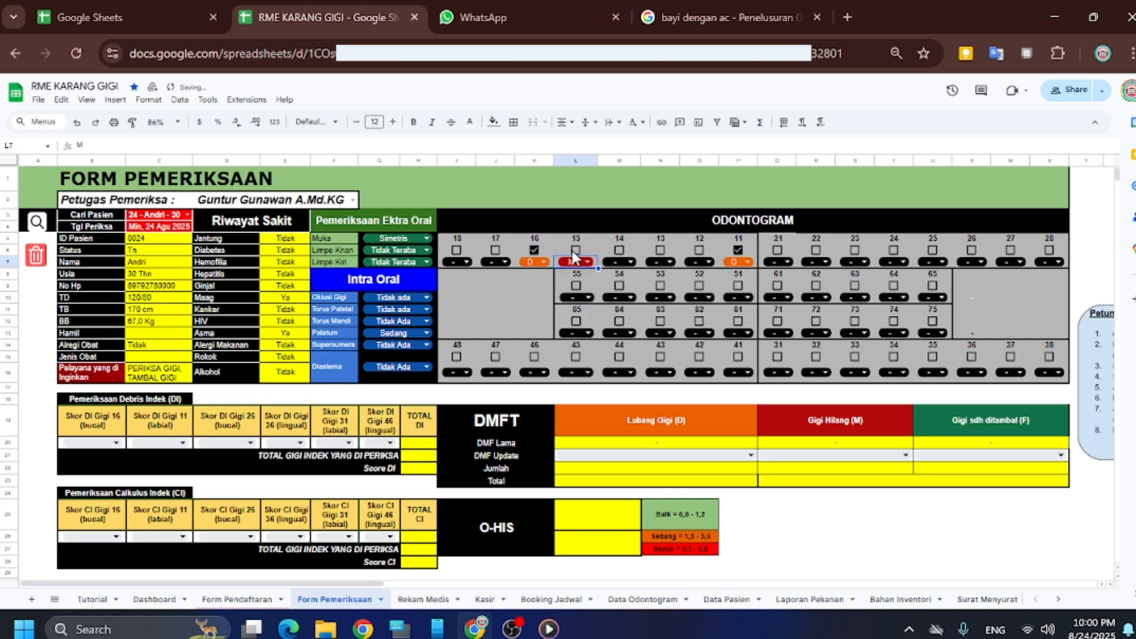
{"action": "left_click", "coordinate": [575, 250]}
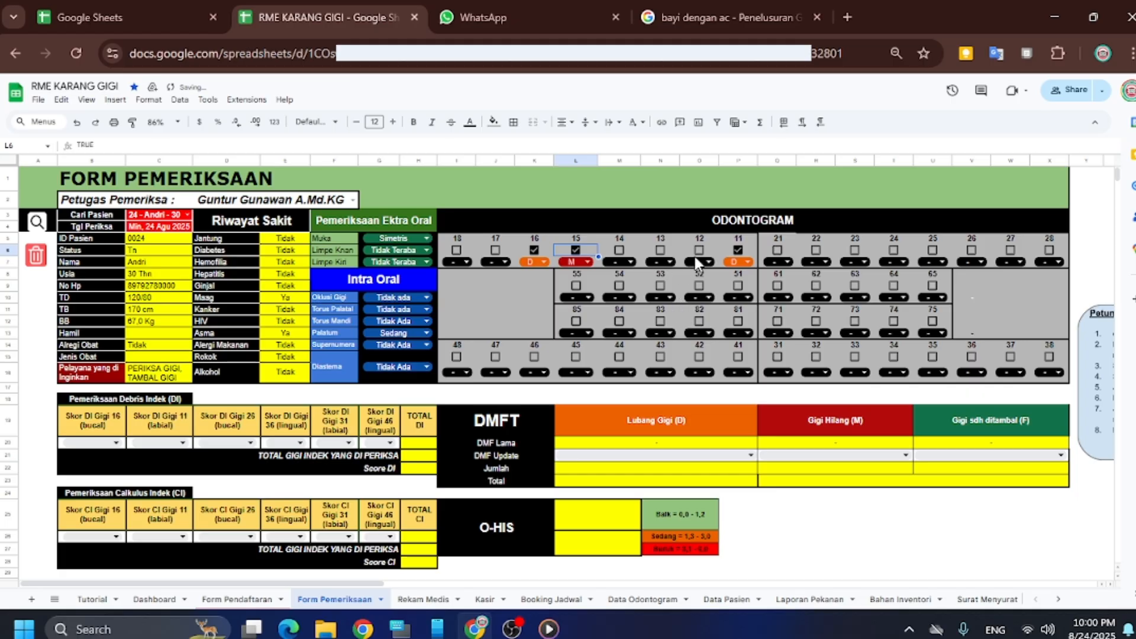
{"action": "scroll", "coordinate": [710, 240], "scroll_direction": "down", "scroll_amount": 1}
{"action": "scroll", "coordinate": [710, 240], "scroll_direction": "up", "scroll_amount": 1}
Add teeth 11 and 16 to the Lubang Gigi (D) DMF Update list
{"action": "left_click", "coordinate": [718, 464]}
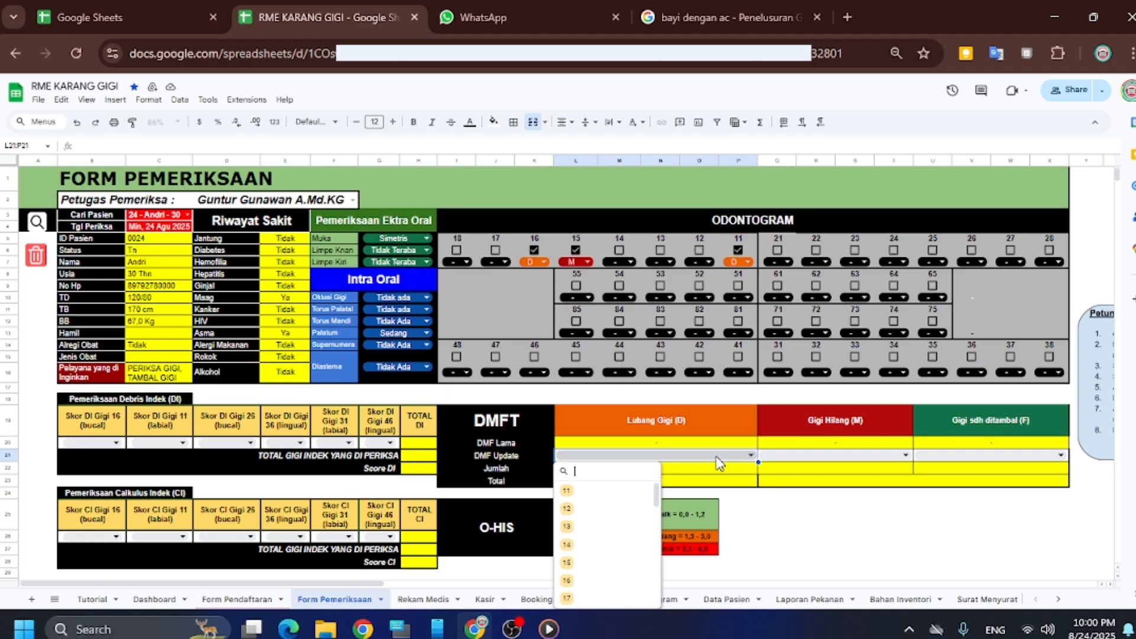
{"action": "scroll", "coordinate": [632, 449], "scroll_direction": "down", "scroll_amount": 2}
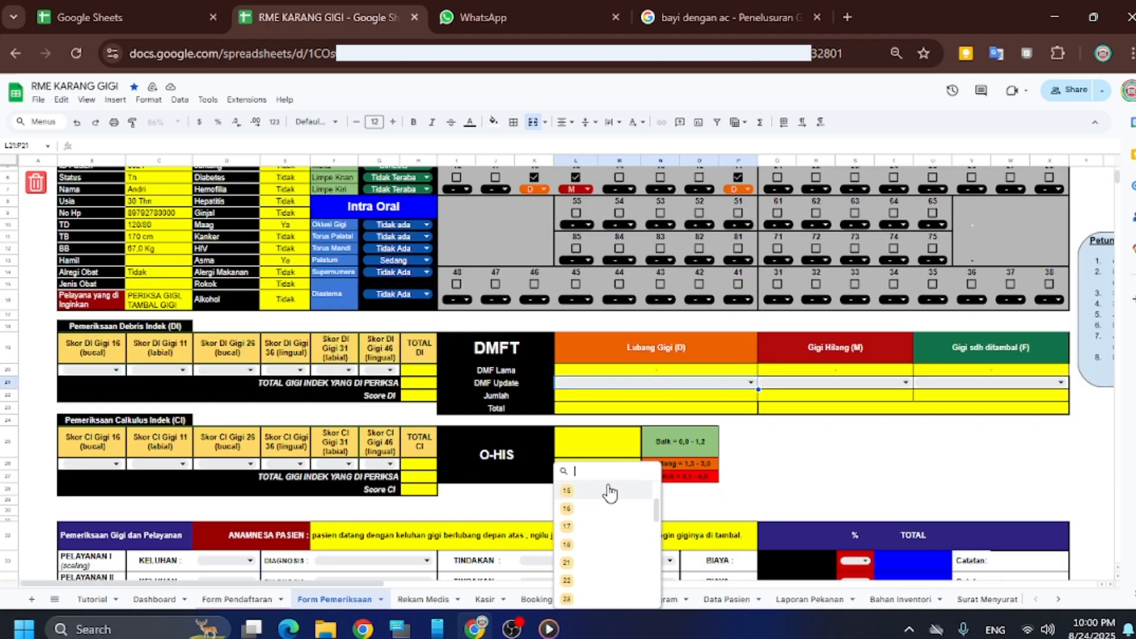
{"action": "scroll", "coordinate": [734, 283], "scroll_direction": "up", "scroll_amount": 2}
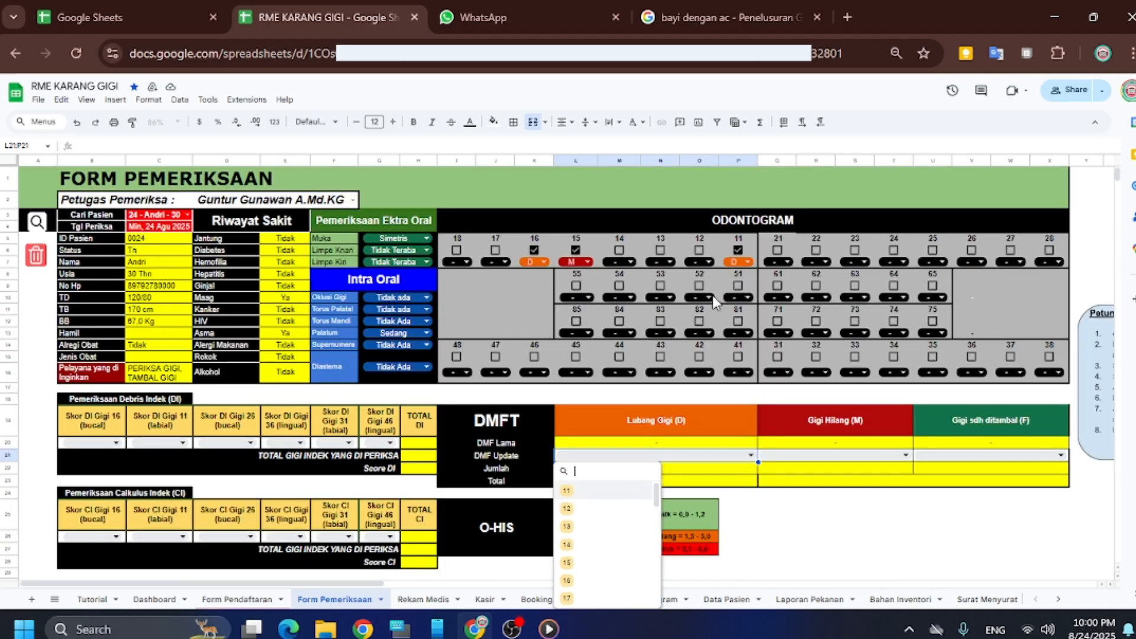
{"action": "type", "text": "11"}
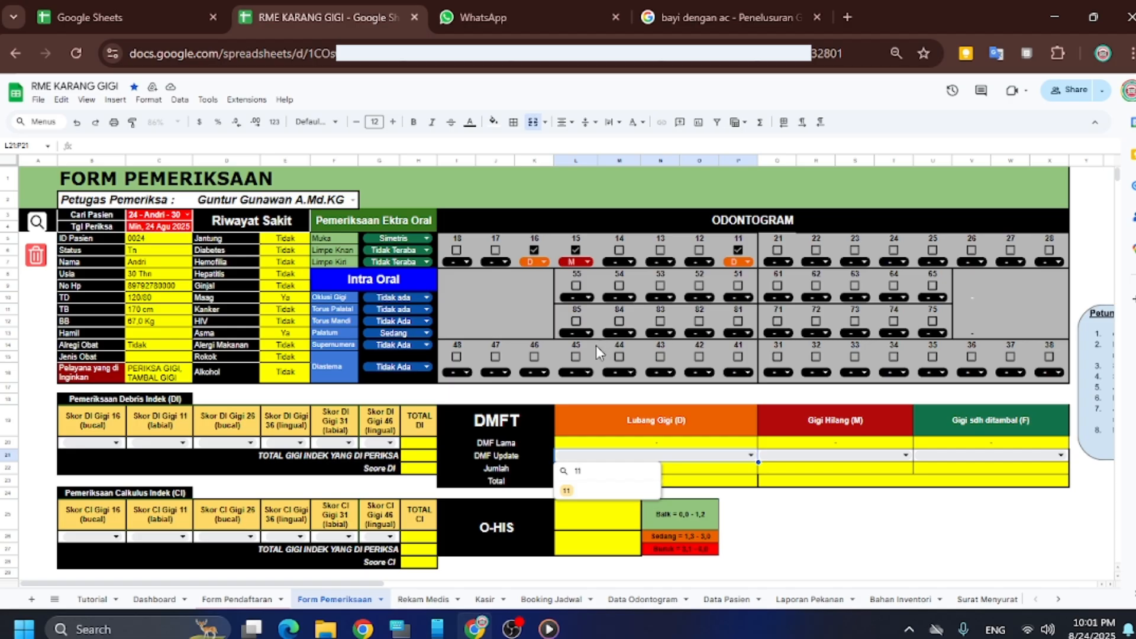
{"action": "left_click", "coordinate": [616, 499]}
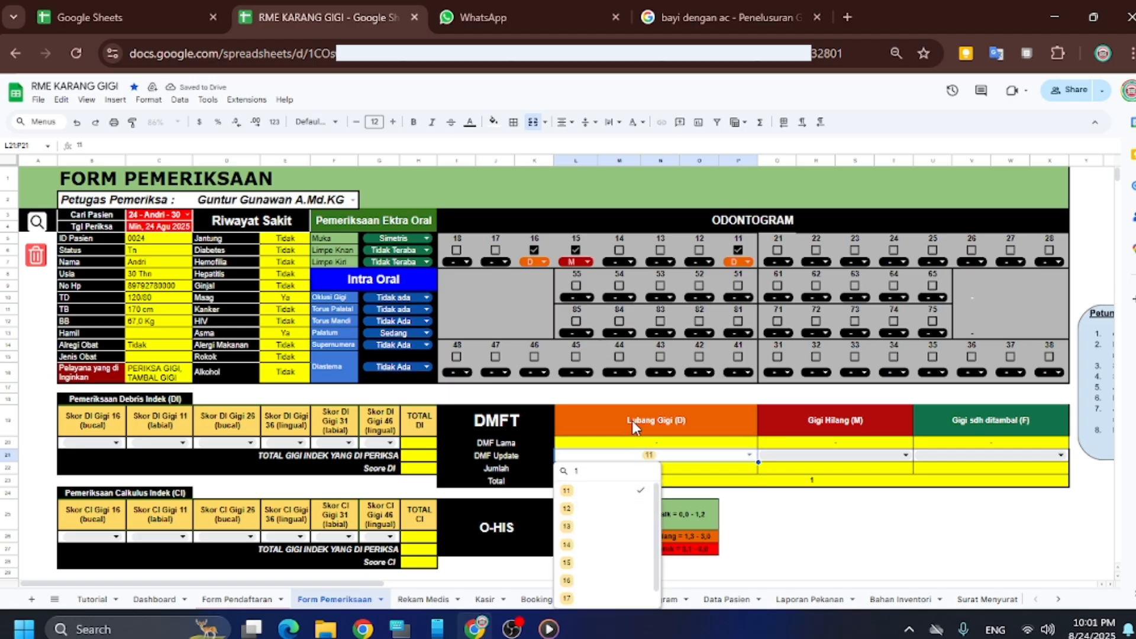
{"action": "type", "text": "16"}
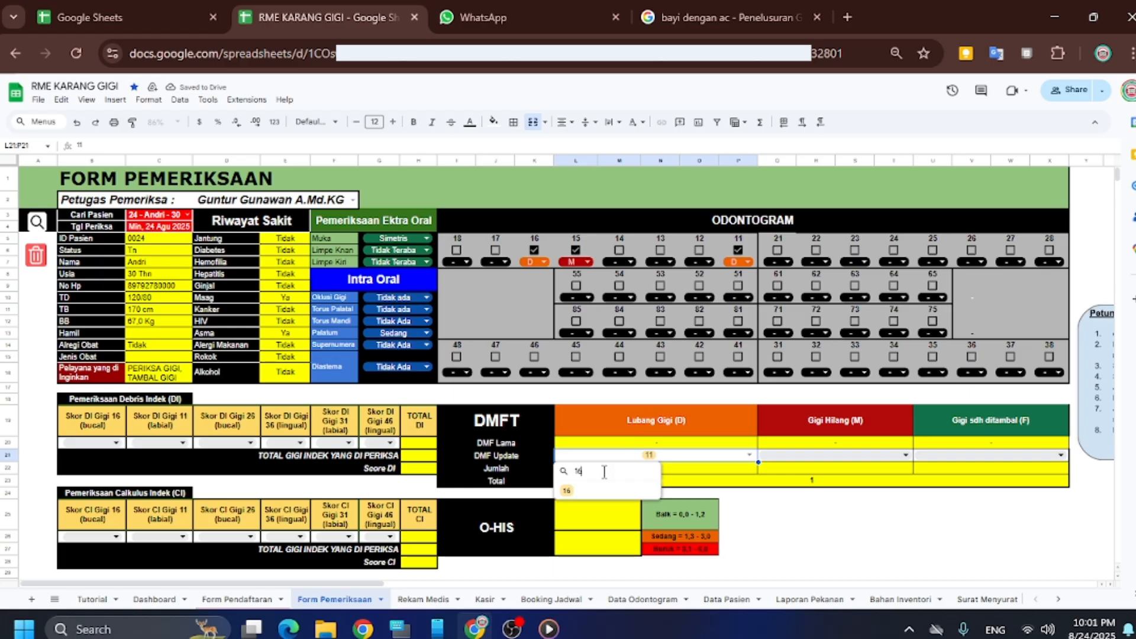
{"action": "left_click", "coordinate": [584, 493]}
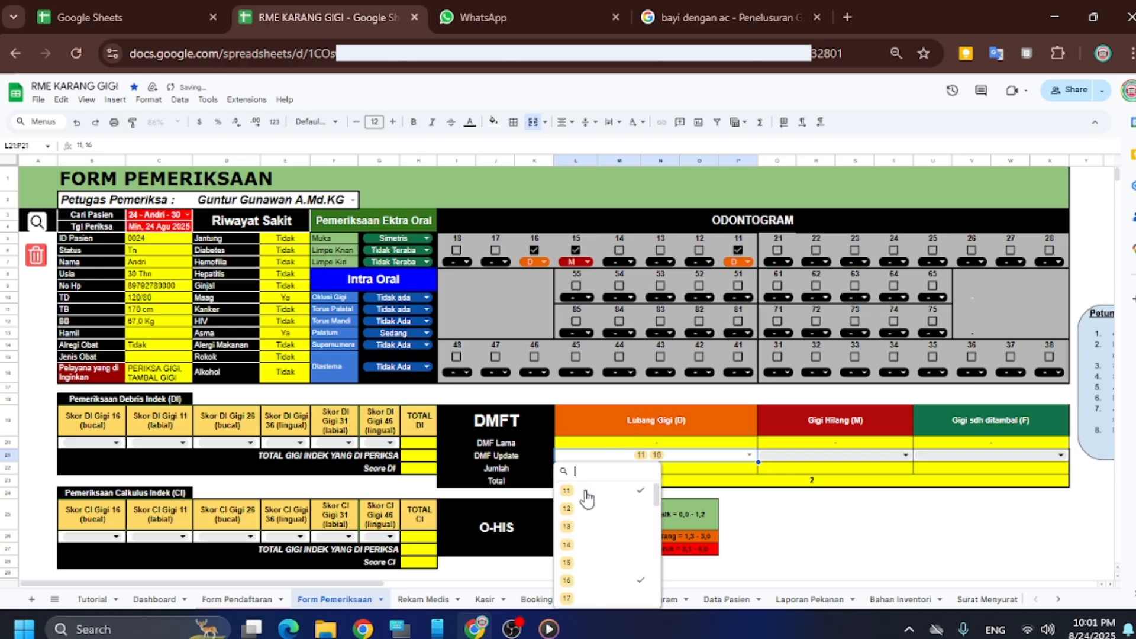
{"action": "left_click", "coordinate": [803, 519]}
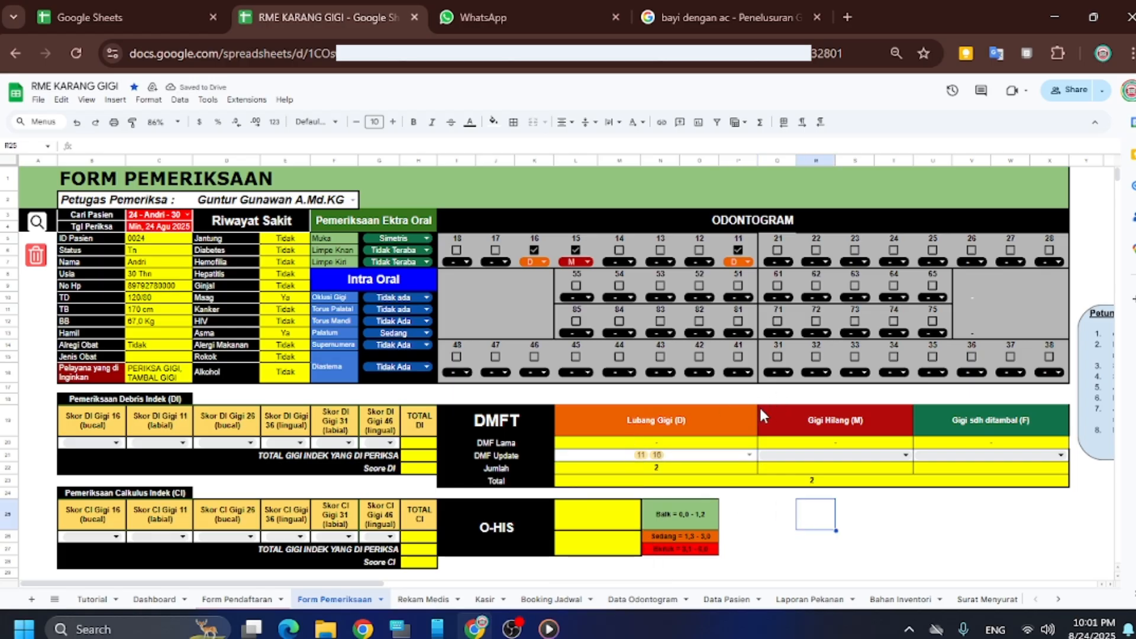
Add tooth 15 to the Gigi Hilang (M) DMF Update list
{"action": "left_click", "coordinate": [905, 456]}
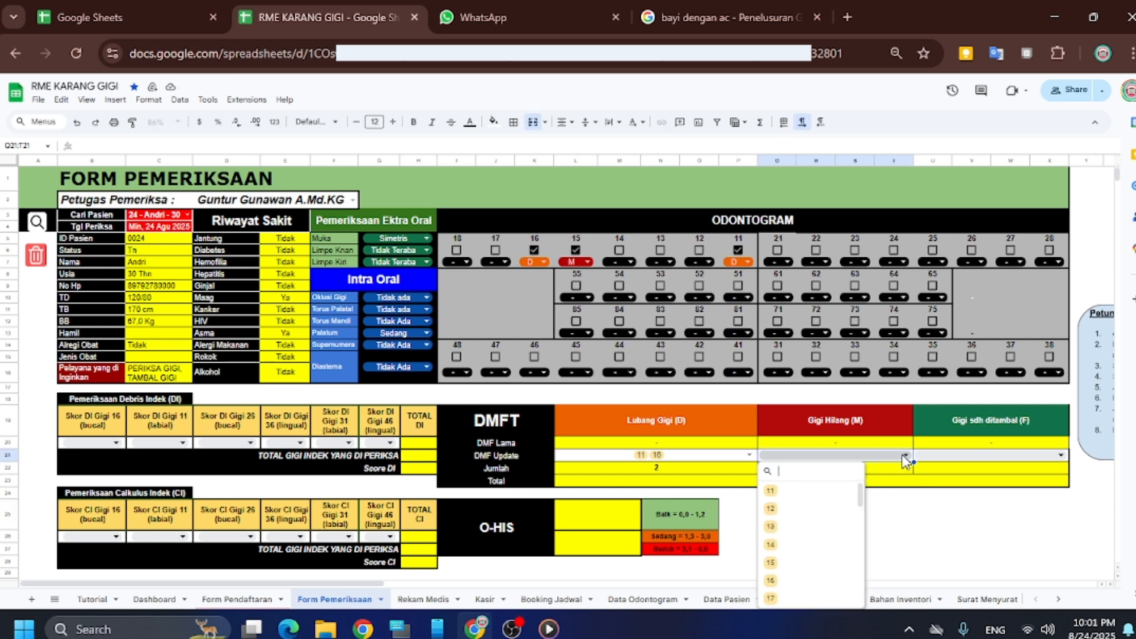
{"action": "type", "text": "15"}
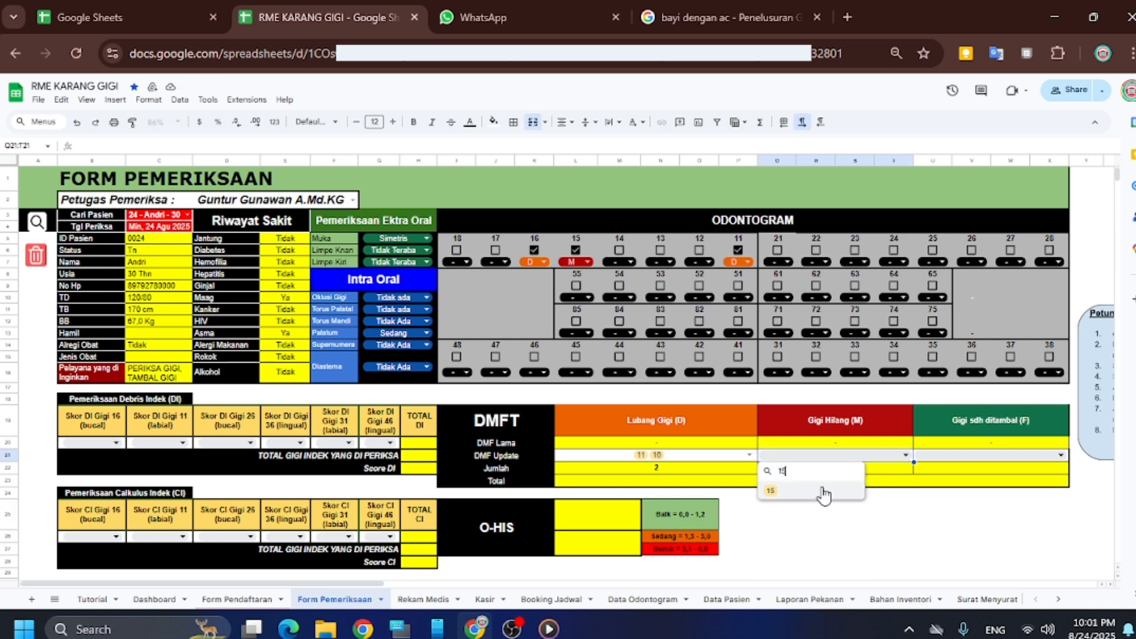
{"action": "left_click", "coordinate": [824, 495]}
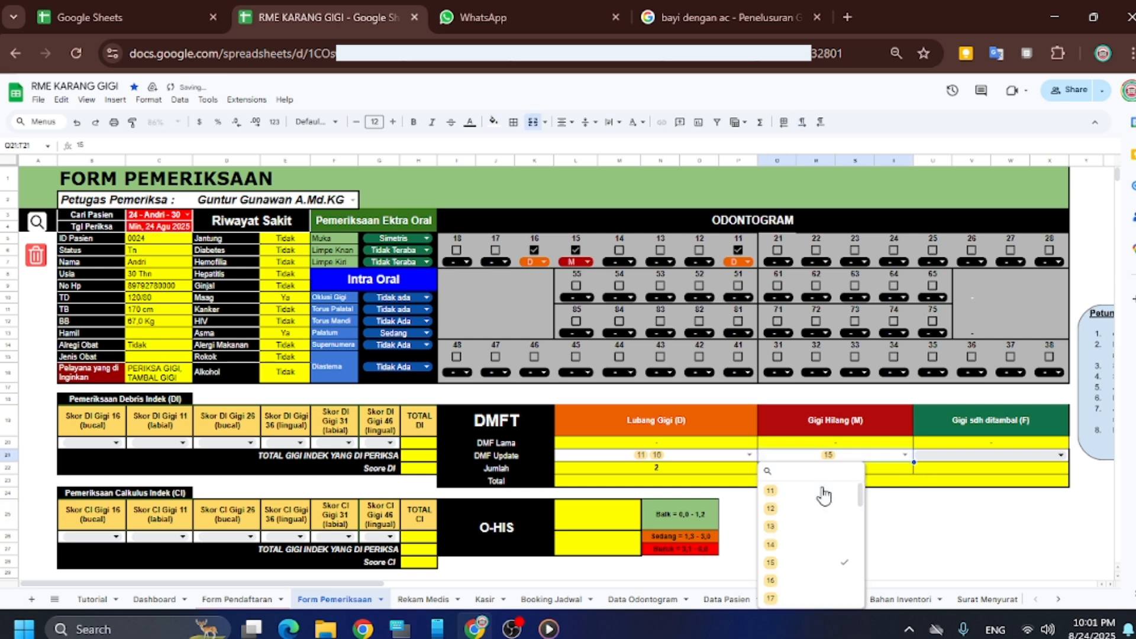
{"action": "left_click", "coordinate": [899, 497]}
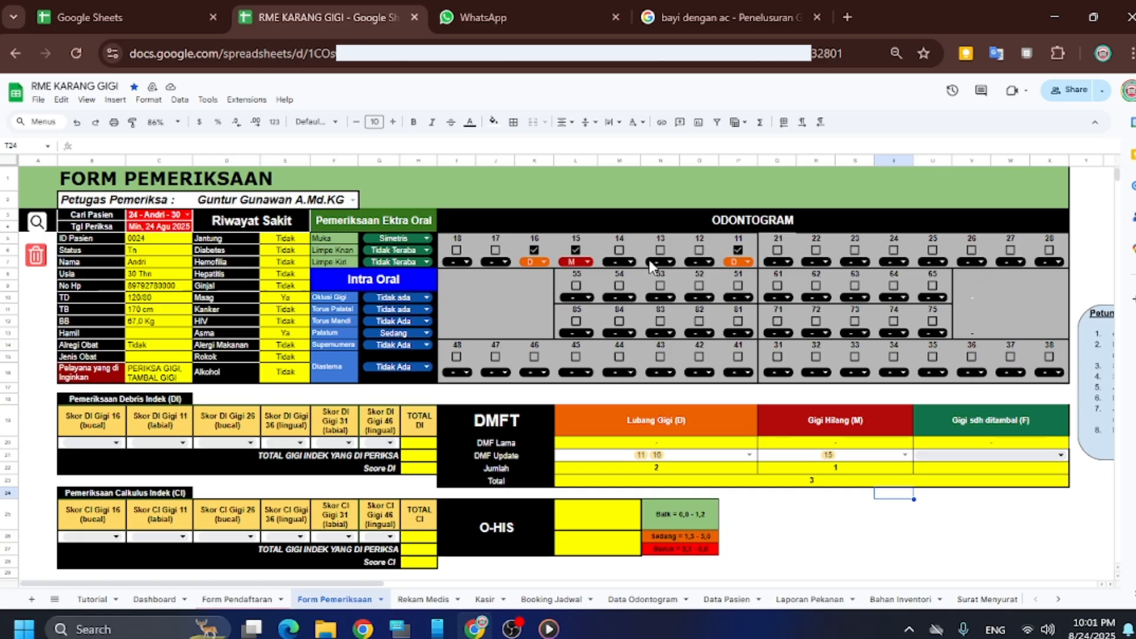
{"action": "scroll", "coordinate": [610, 328], "scroll_direction": "down", "scroll_amount": 2}
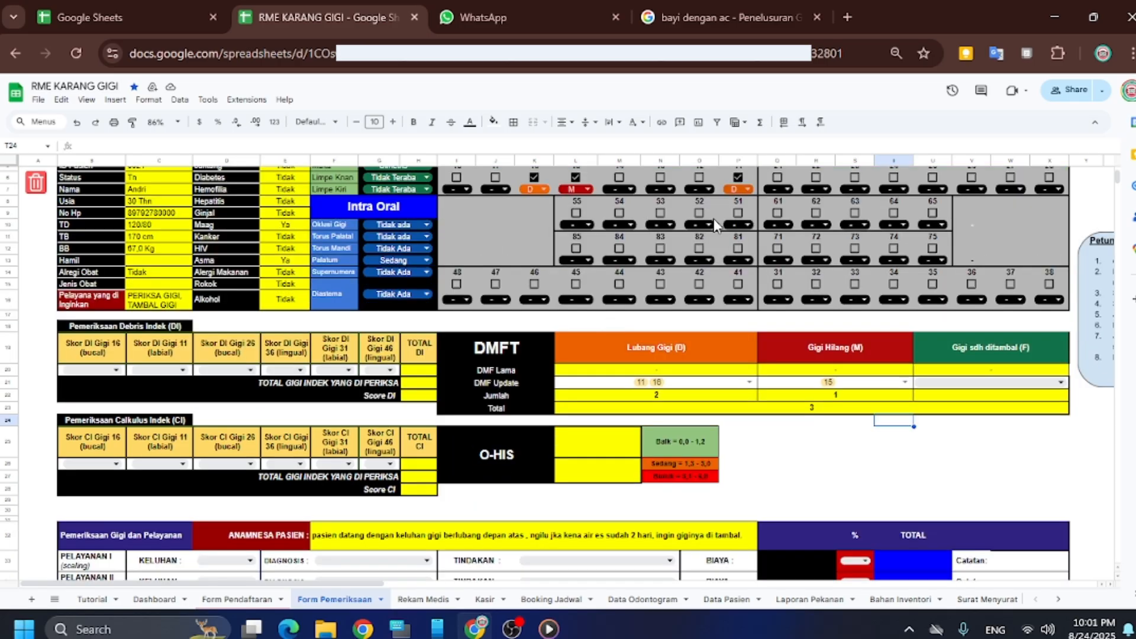
{"action": "scroll", "coordinate": [684, 293], "scroll_direction": "up", "scroll_amount": 2}
{"action": "scroll", "coordinate": [684, 296], "scroll_direction": "down", "scroll_amount": 2}
{"action": "scroll", "coordinate": [684, 299], "scroll_direction": "down", "scroll_amount": 2}
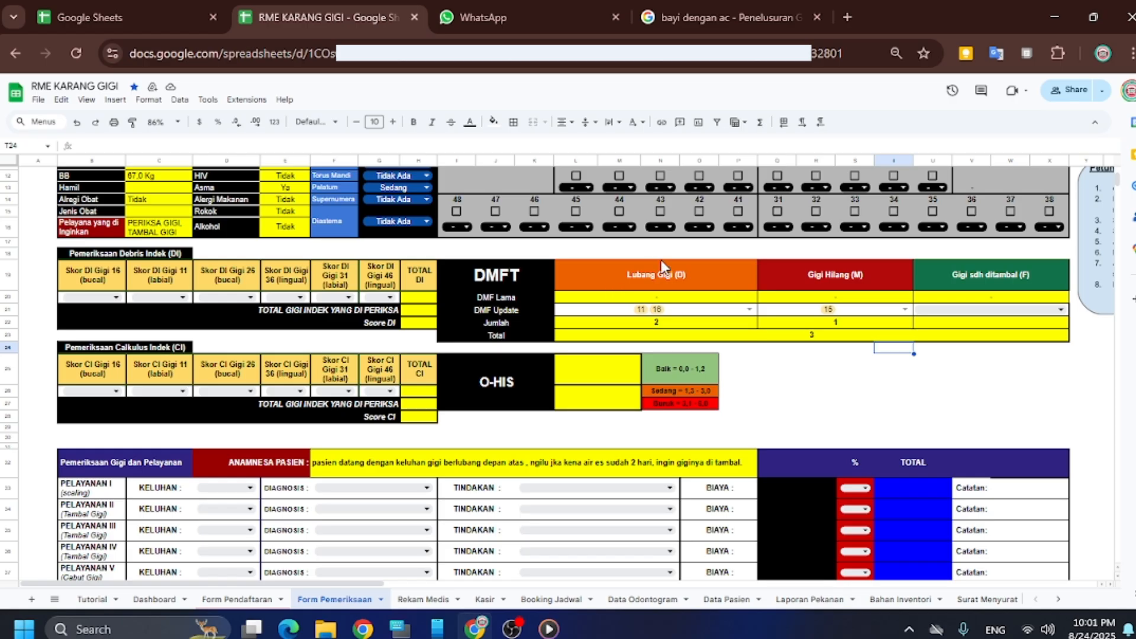
{"action": "scroll", "coordinate": [705, 321], "scroll_direction": "up", "scroll_amount": 2}
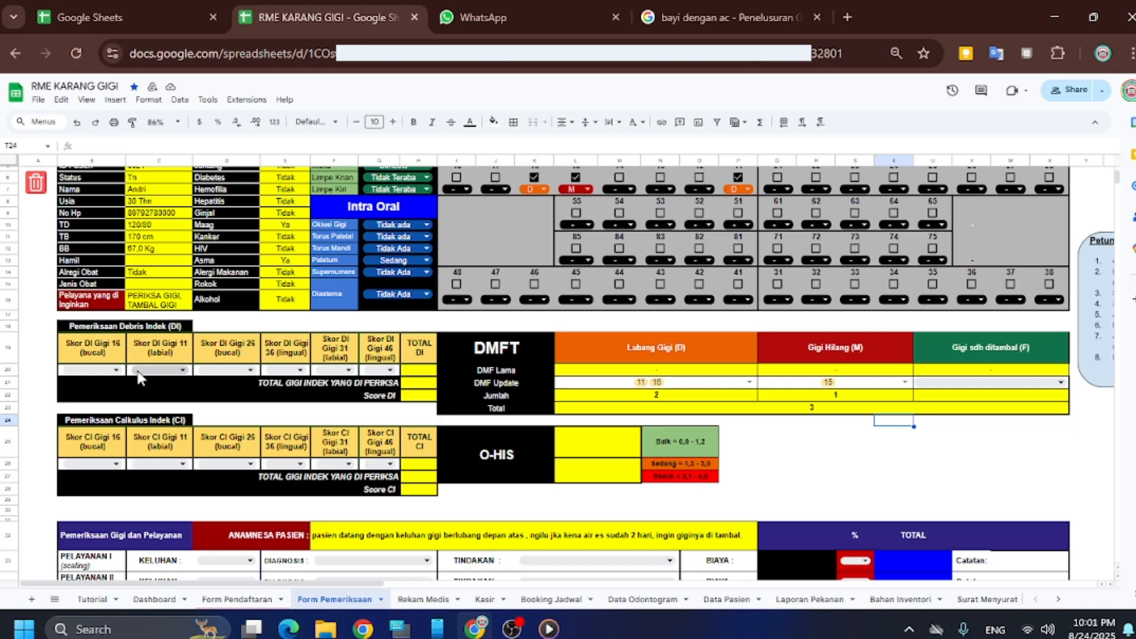
{"action": "scroll", "coordinate": [140, 377], "scroll_direction": "up", "scroll_amount": 2}
{"action": "scroll", "coordinate": [142, 384], "scroll_direction": "down", "scroll_amount": 2}
Give teeth 16 and 11 a debris index score of 0
{"action": "left_click", "coordinate": [121, 370]}
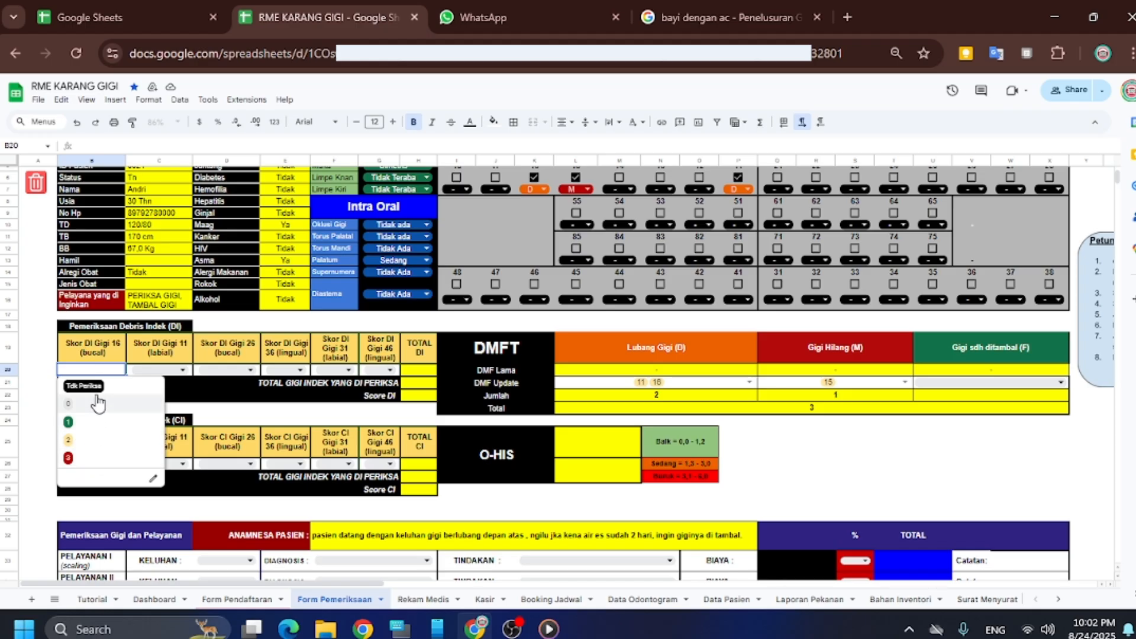
{"action": "left_click", "coordinate": [92, 405]}
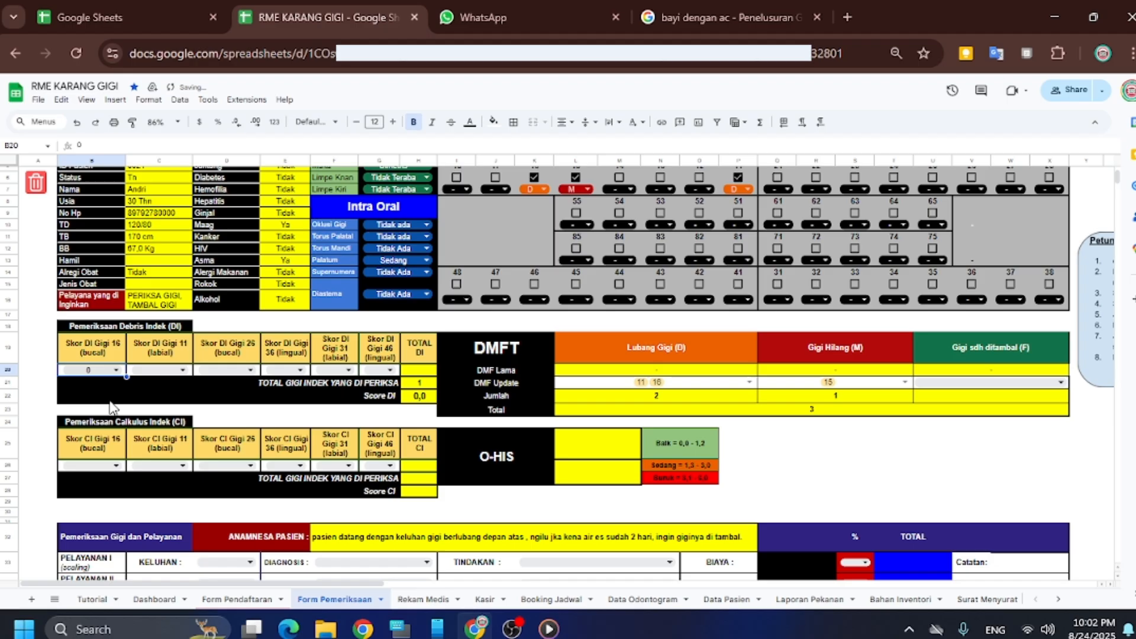
{"action": "left_click", "coordinate": [159, 370]}
{"action": "left_click", "coordinate": [152, 404]}
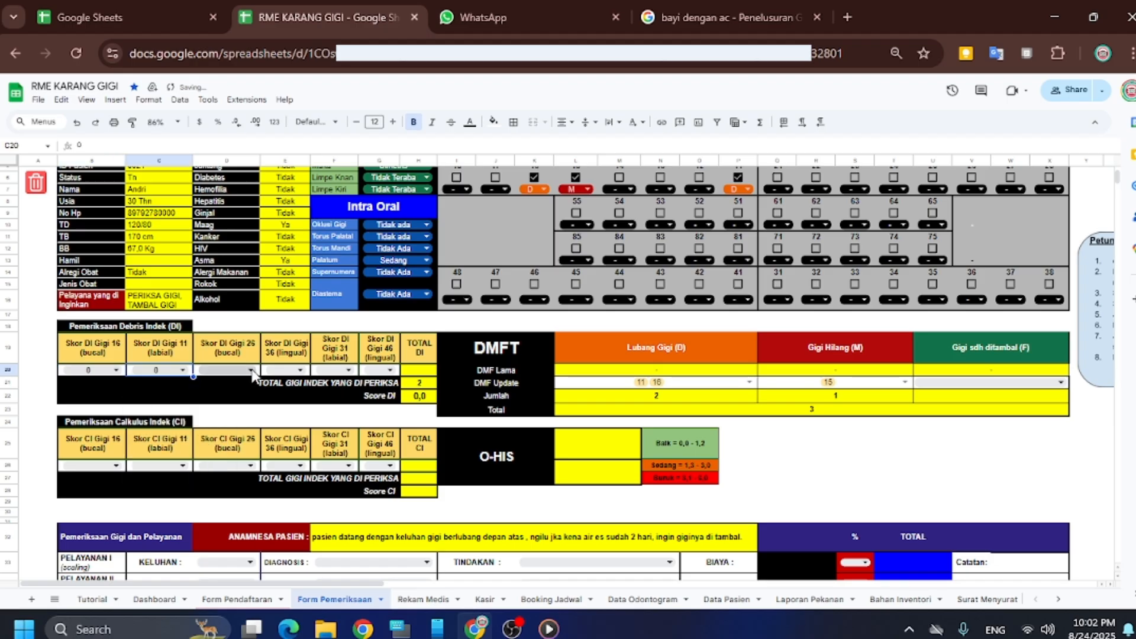
{"action": "scroll", "coordinate": [379, 365], "scroll_direction": "up", "scroll_amount": 2}
{"action": "scroll", "coordinate": [371, 346], "scroll_direction": "down", "scroll_amount": 2}
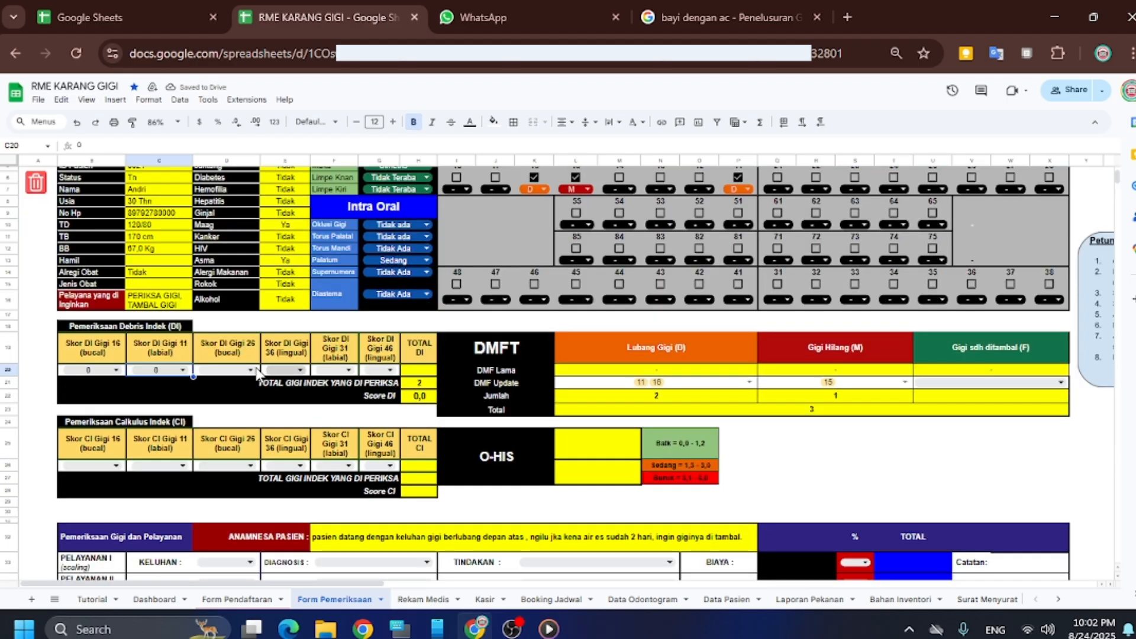
Score debris index 1 for teeth 26, 36 and 31, and 2 for tooth 46
{"action": "left_click", "coordinate": [226, 370]}
{"action": "left_click", "coordinate": [207, 421]}
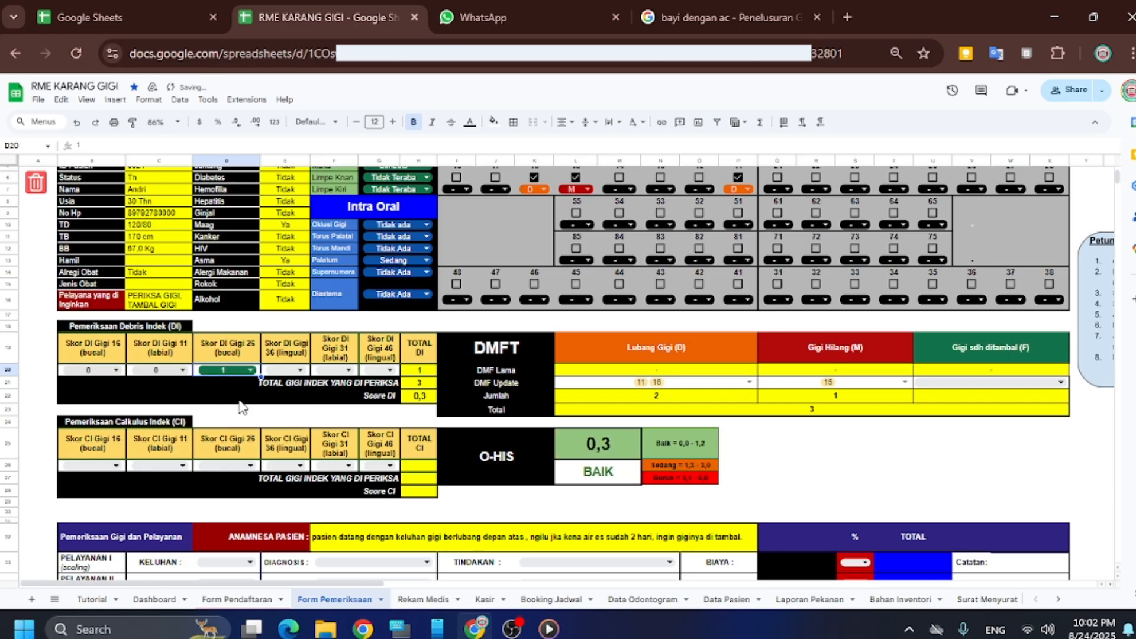
{"action": "left_click", "coordinate": [294, 369]}
{"action": "left_click", "coordinate": [284, 422]}
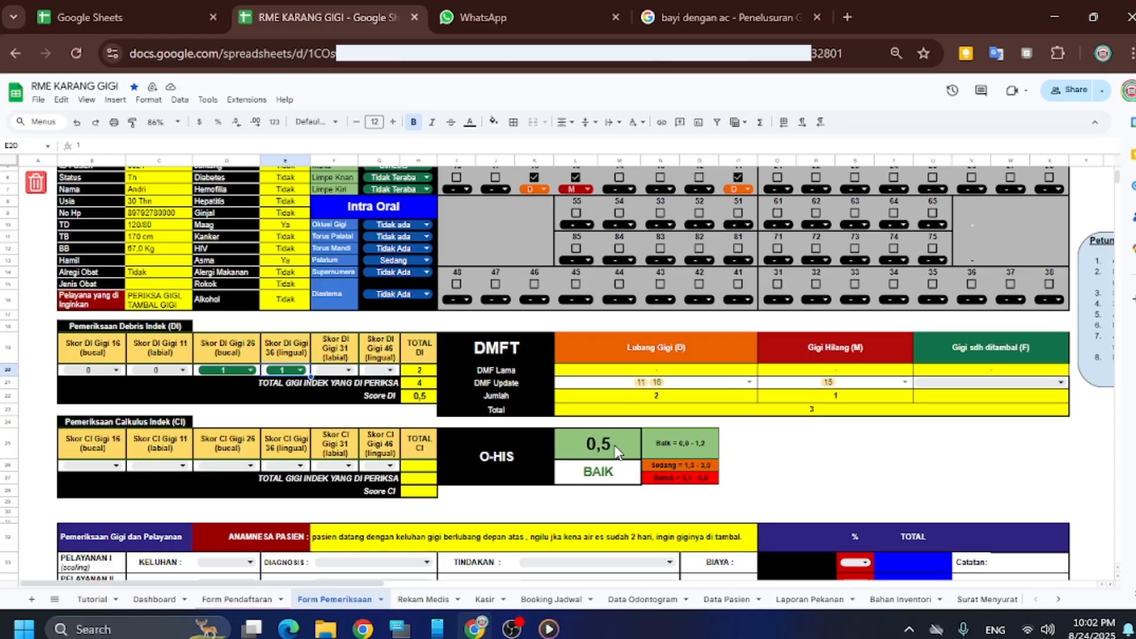
{"action": "left_click", "coordinate": [349, 370]}
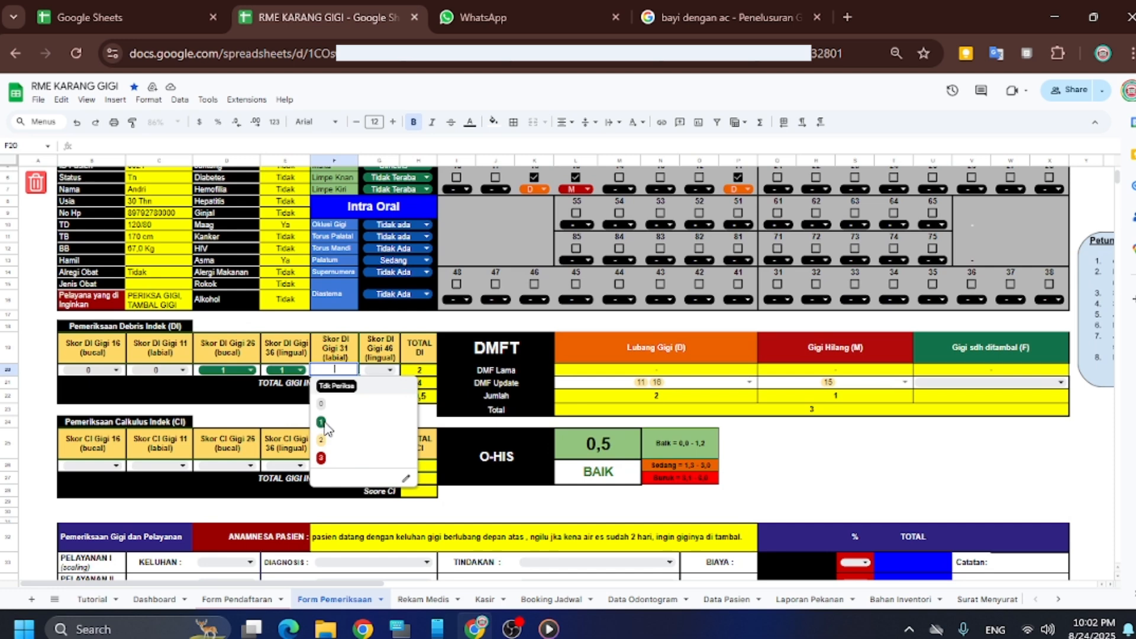
{"action": "left_click", "coordinate": [322, 422]}
{"action": "left_click", "coordinate": [390, 370]}
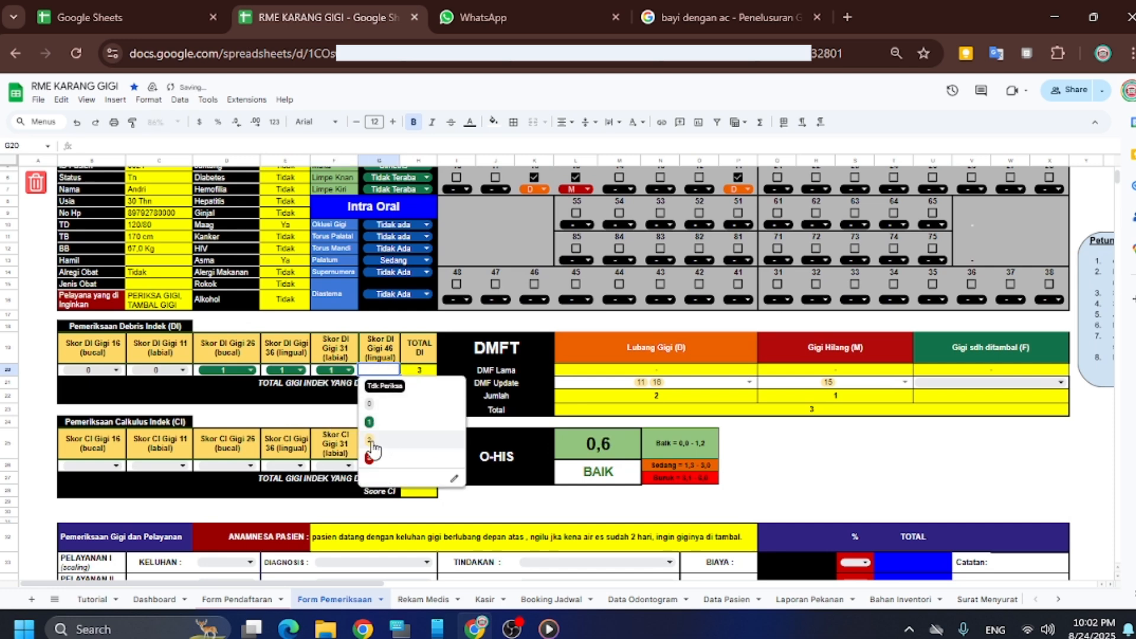
{"action": "left_click", "coordinate": [374, 448]}
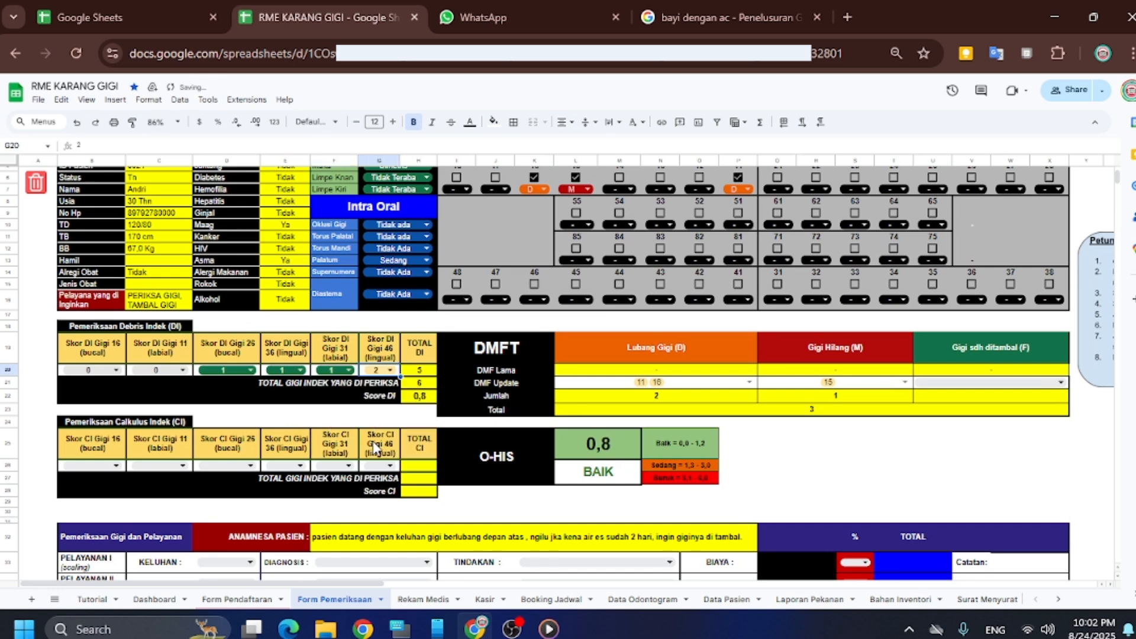
{"action": "left_click", "coordinate": [113, 465]}
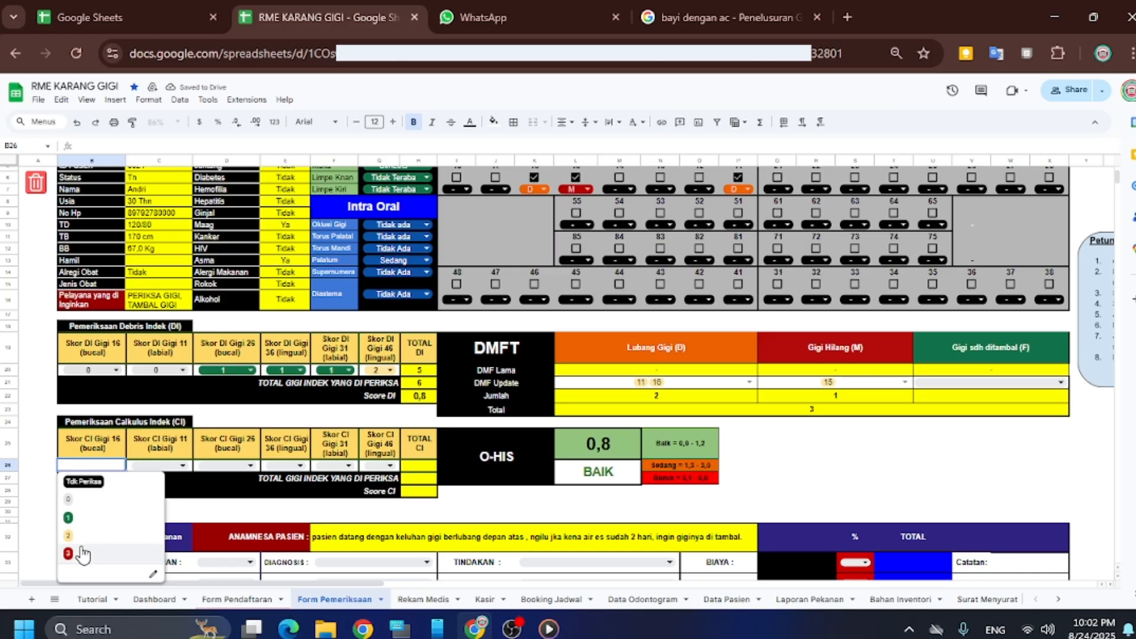
Score calculus index 3 for tooth 16 and 1 for teeth 11, 26, 36, 31 and 46
{"action": "left_click", "coordinate": [83, 555]}
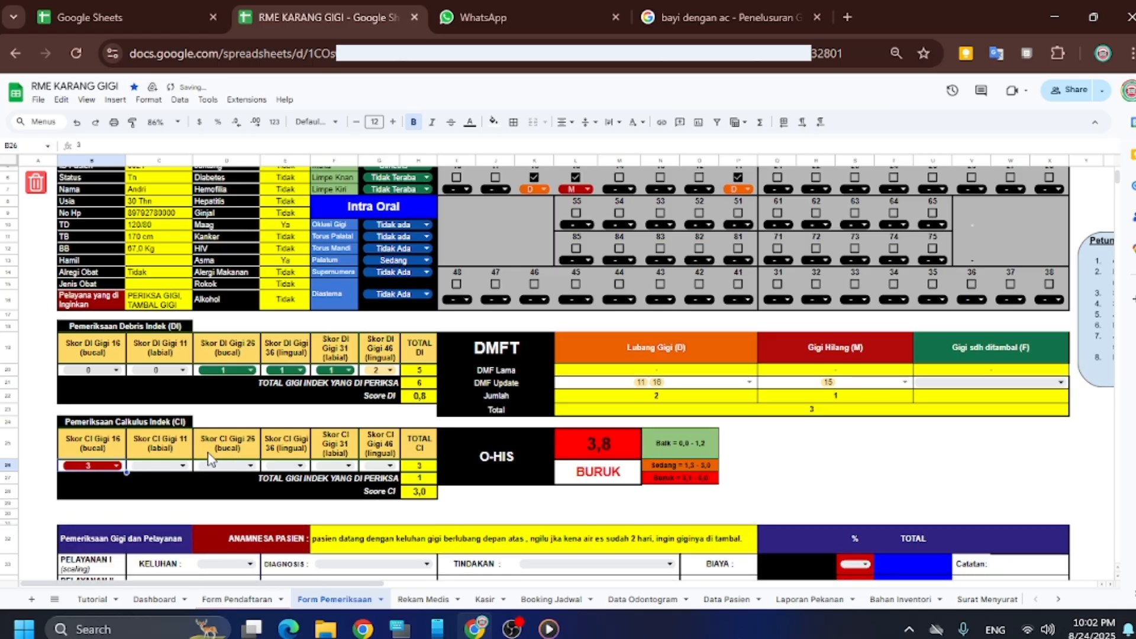
{"action": "left_click", "coordinate": [182, 465]}
{"action": "left_click", "coordinate": [147, 517]}
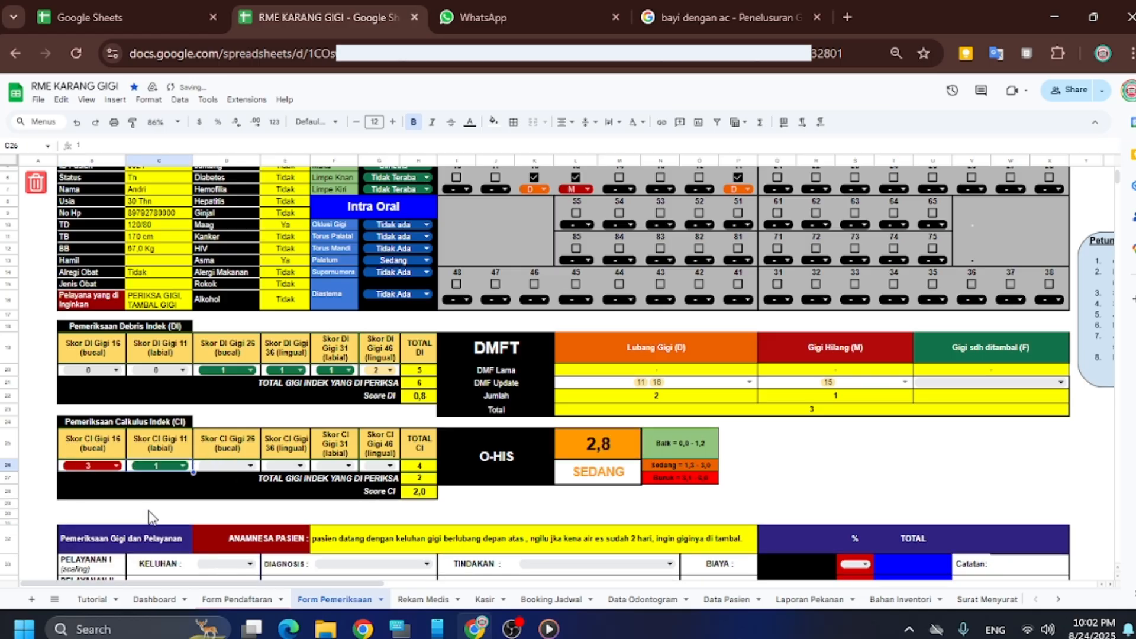
{"action": "left_click", "coordinate": [250, 465]}
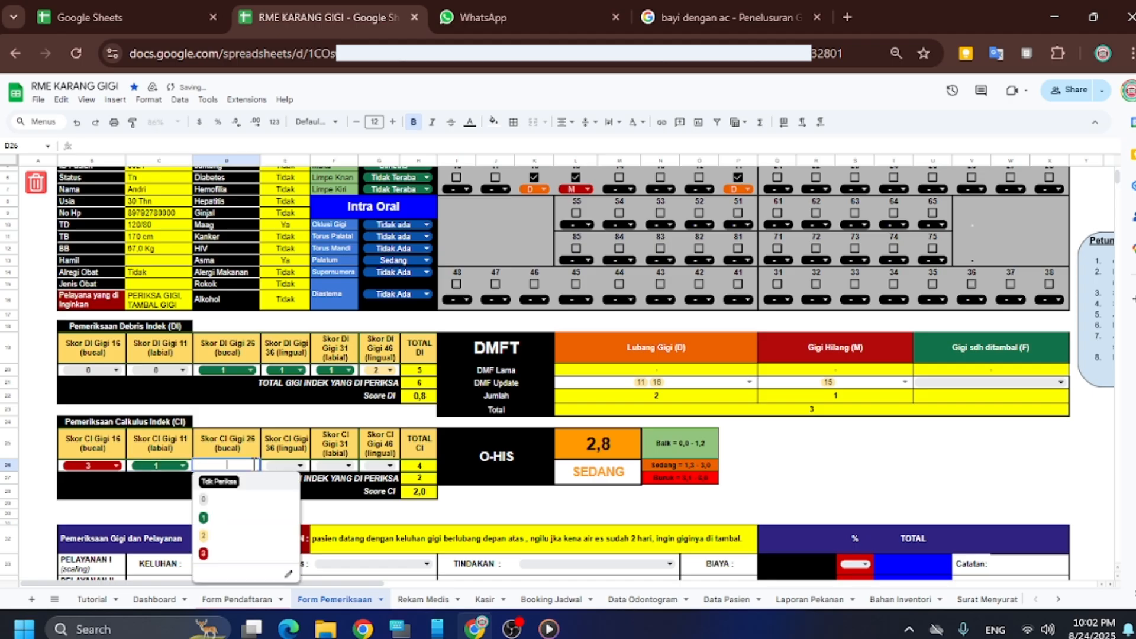
{"action": "left_click", "coordinate": [218, 520]}
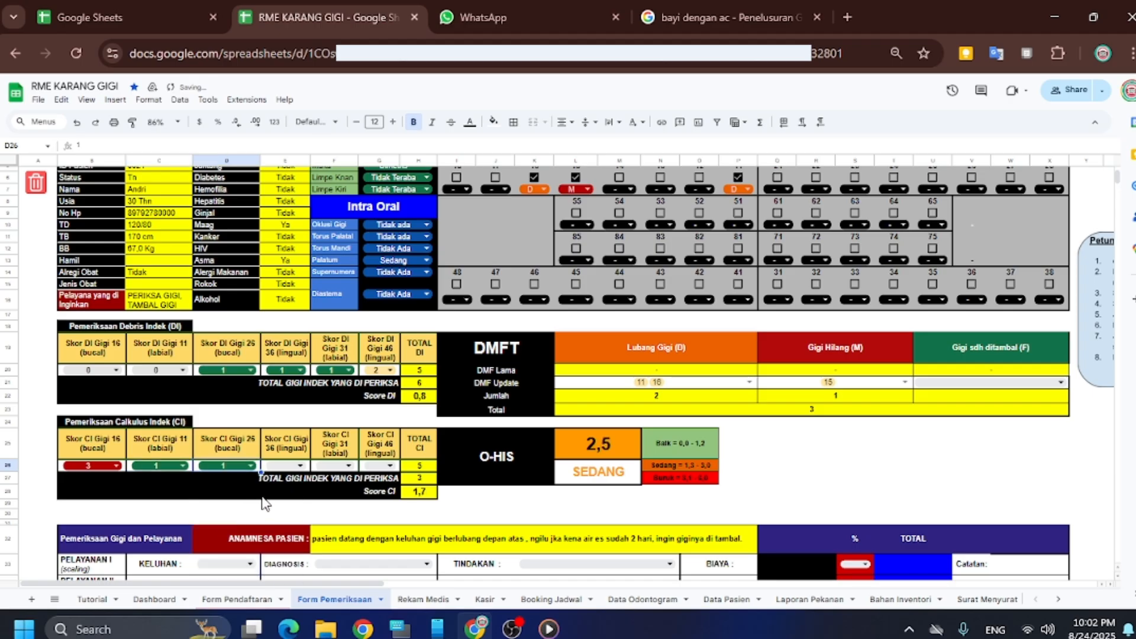
{"action": "left_click", "coordinate": [300, 466]}
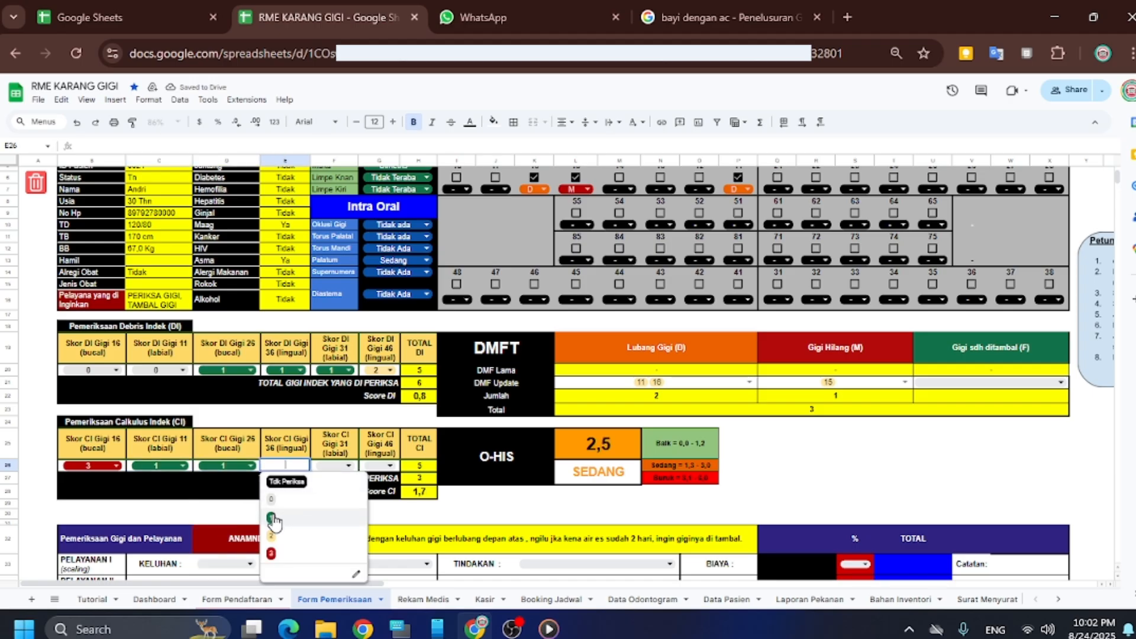
{"action": "left_click", "coordinate": [279, 521]}
{"action": "left_click", "coordinate": [349, 465]}
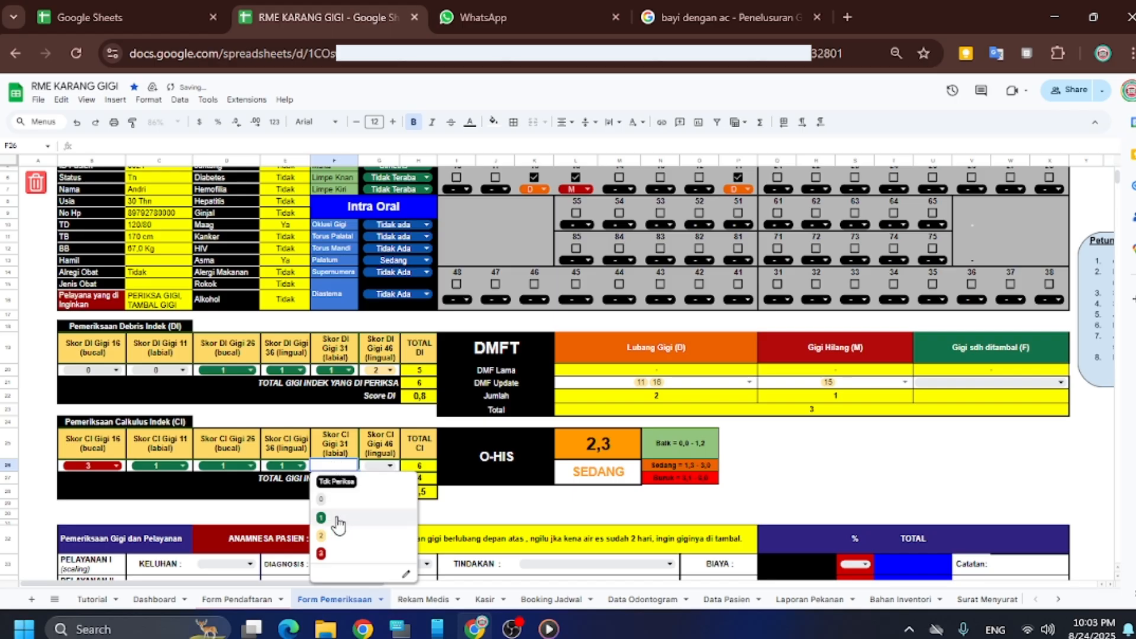
{"action": "left_click", "coordinate": [338, 521]}
{"action": "left_click", "coordinate": [390, 465]}
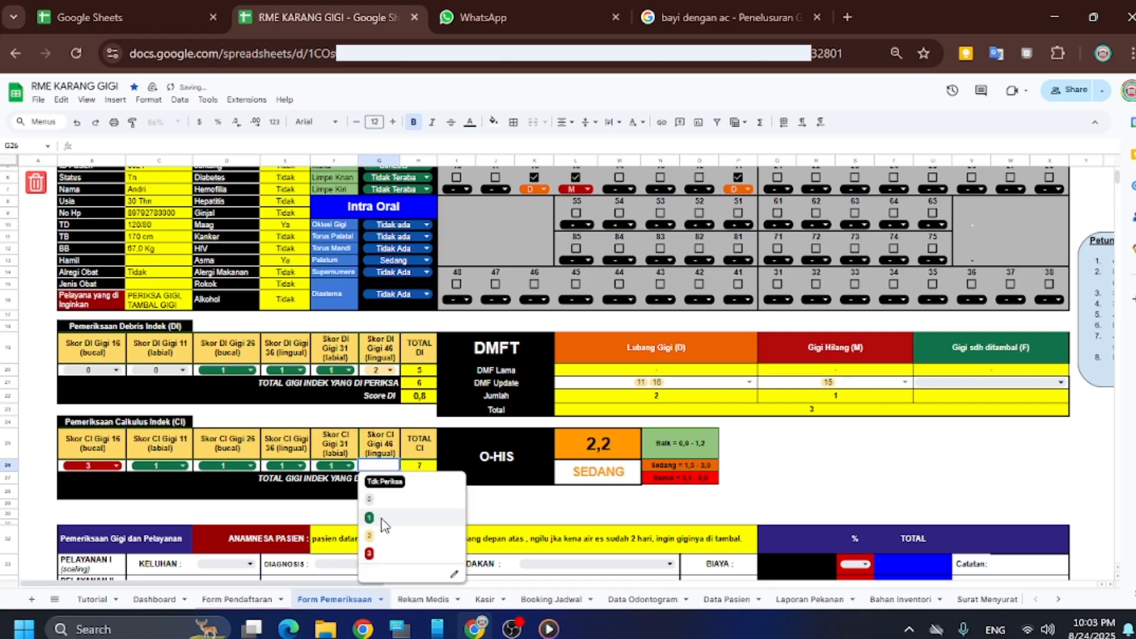
{"action": "left_click", "coordinate": [380, 521]}
{"action": "scroll", "coordinate": [380, 414], "scroll_direction": "down", "scroll_amount": 5}
{"action": "scroll", "coordinate": [379, 408], "scroll_direction": "up", "scroll_amount": 3}
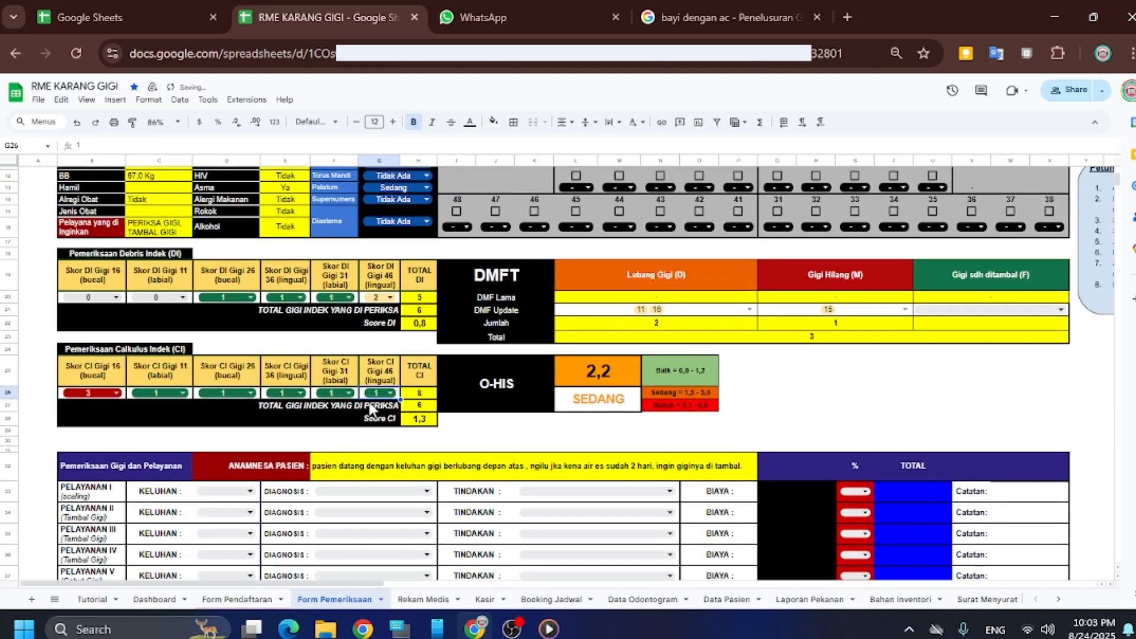
{"action": "scroll", "coordinate": [365, 401], "scroll_direction": "up", "scroll_amount": 2}
{"action": "scroll", "coordinate": [364, 395], "scroll_direction": "down", "scroll_amount": 2}
{"action": "scroll", "coordinate": [363, 396], "scroll_direction": "up", "scroll_amount": 4}
{"action": "scroll", "coordinate": [358, 395], "scroll_direction": "down", "scroll_amount": 2}
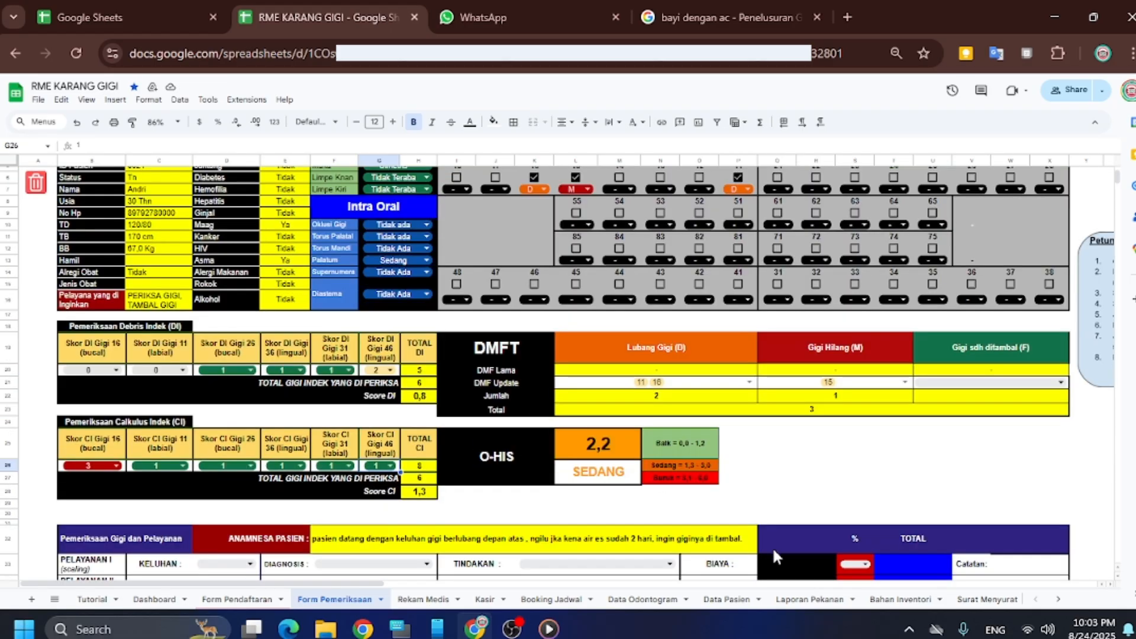
{"action": "scroll", "coordinate": [642, 461], "scroll_direction": "down", "scroll_amount": 4}
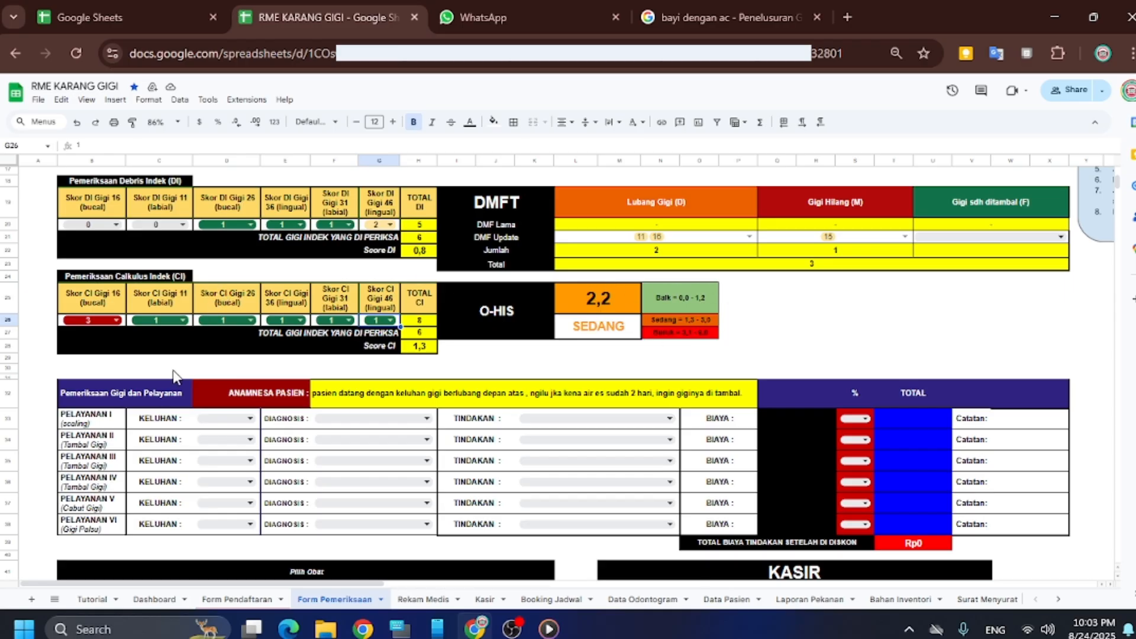
{"action": "scroll", "coordinate": [485, 364], "scroll_direction": "up", "scroll_amount": 2}
{"action": "scroll", "coordinate": [485, 364], "scroll_direction": "down", "scroll_amount": 2}
{"action": "scroll", "coordinate": [476, 362], "scroll_direction": "down", "scroll_amount": 2}
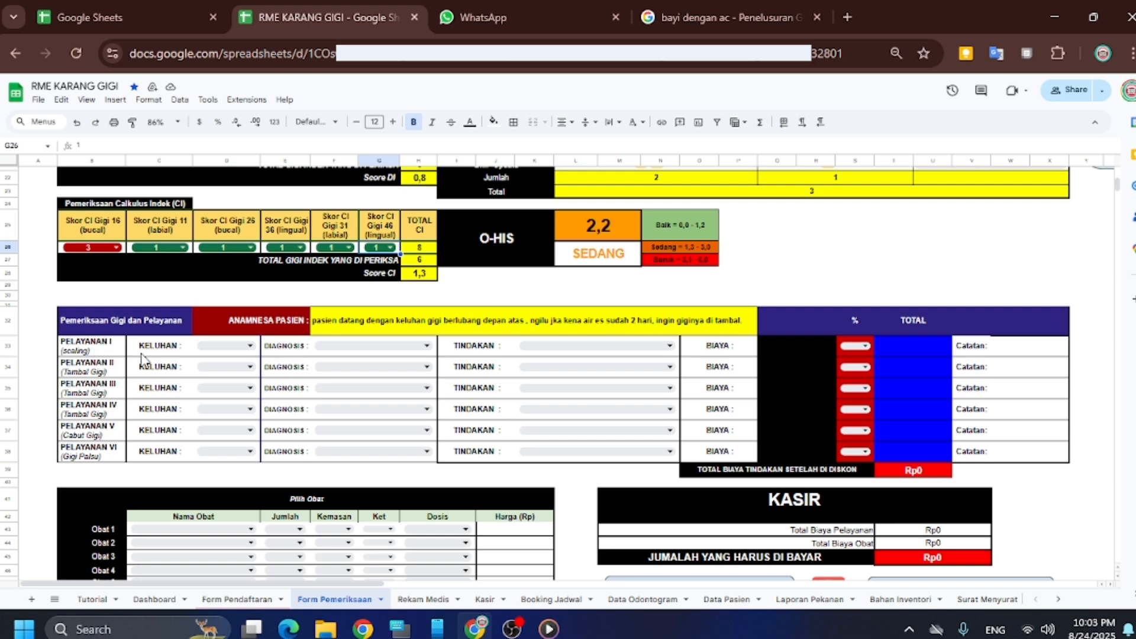
Record tooth 11 as the complaint in the Pelayanan II row
{"action": "left_click", "coordinate": [251, 366]}
{"action": "scroll", "coordinate": [488, 343], "scroll_direction": "up", "scroll_amount": 5}
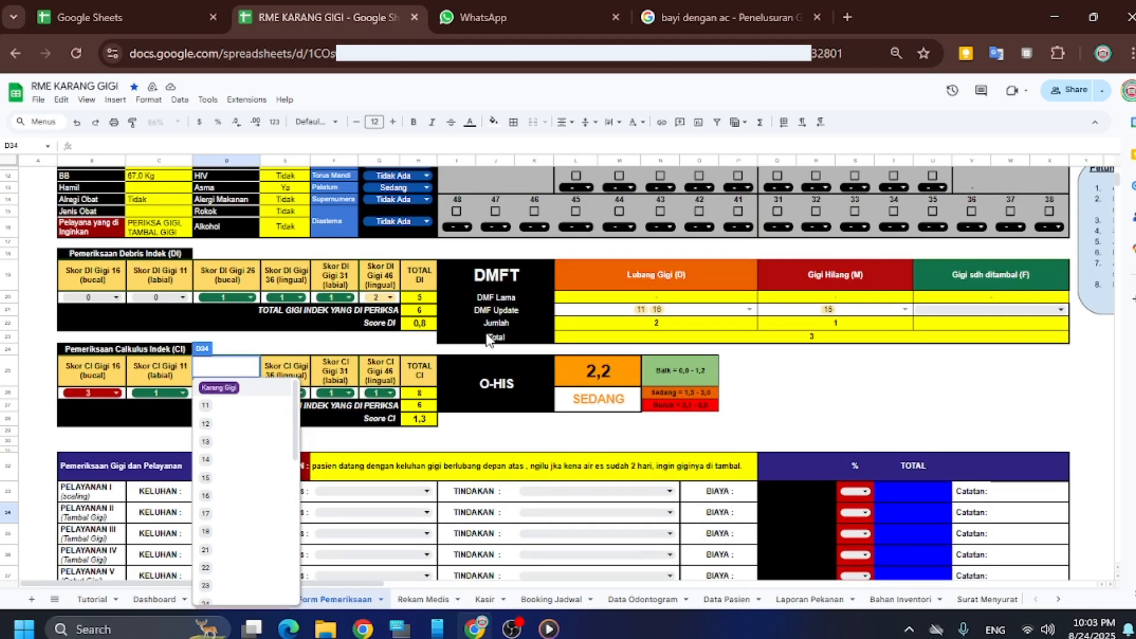
{"action": "scroll", "coordinate": [486, 337], "scroll_direction": "up", "scroll_amount": 2}
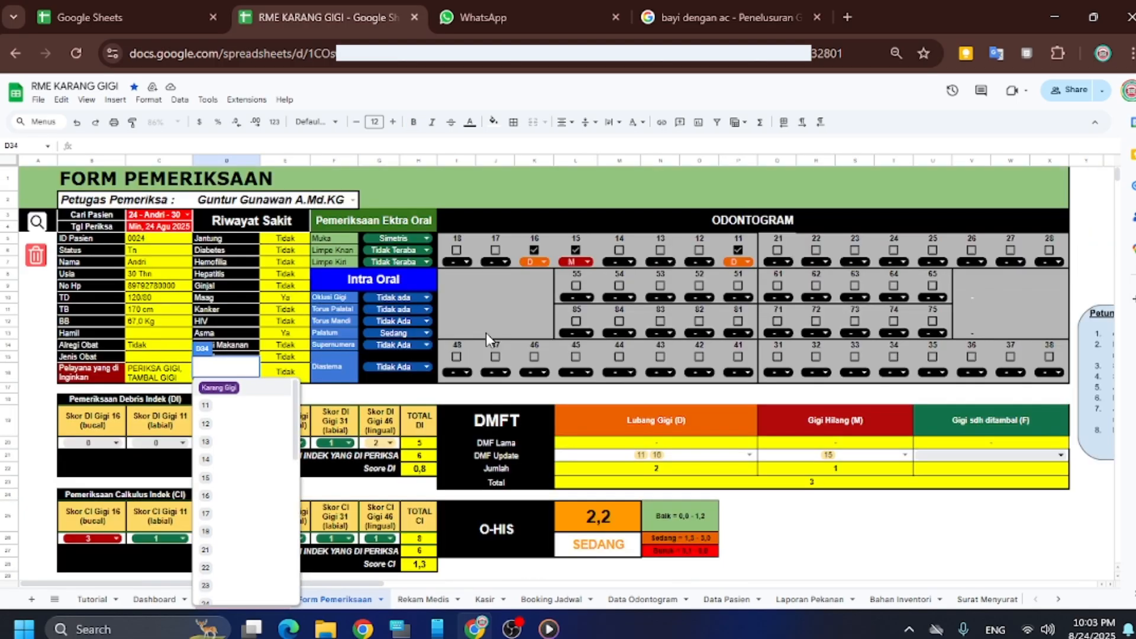
{"action": "scroll", "coordinate": [485, 332], "scroll_direction": "down", "scroll_amount": 7}
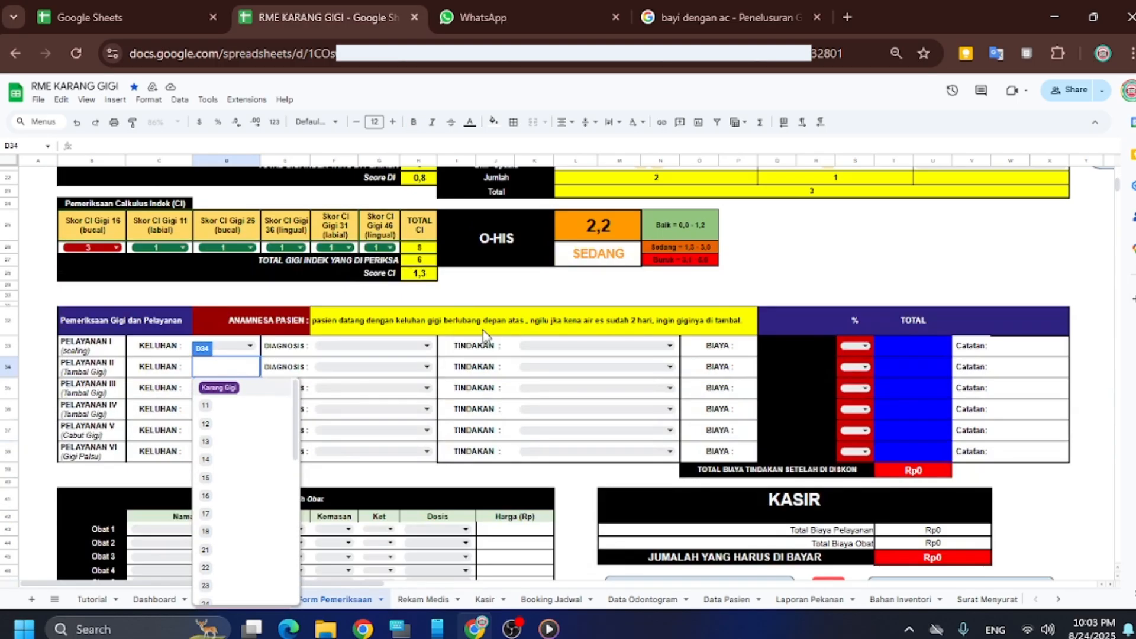
{"action": "left_click", "coordinate": [239, 406]}
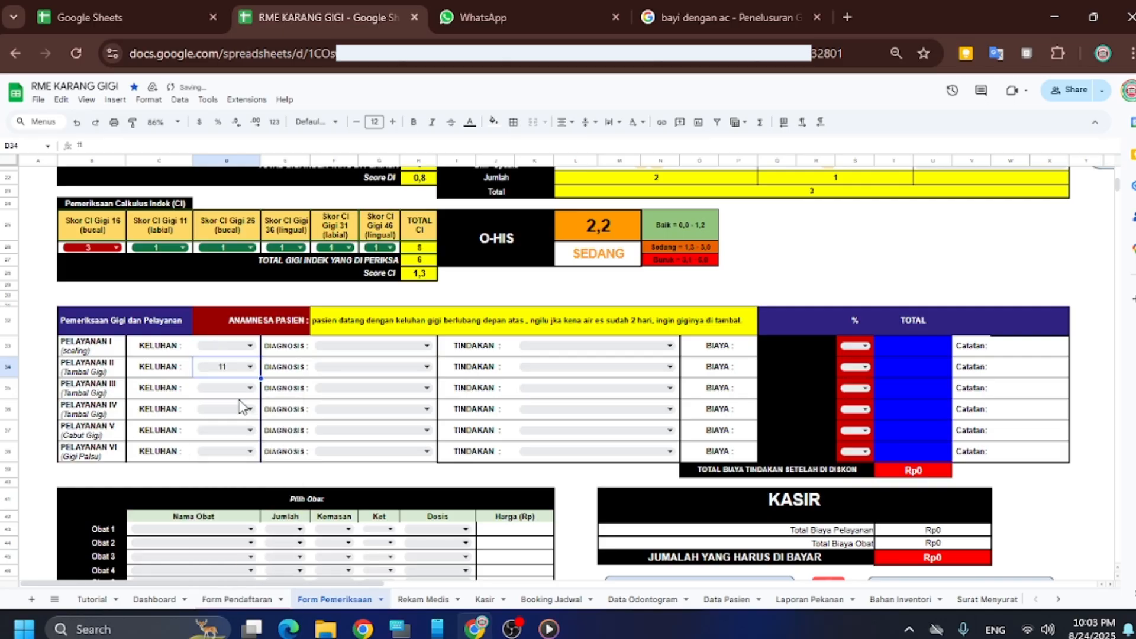
Filter the diagnosis list by 'dentin' and select K02.1 Karies dentin
{"action": "left_click", "coordinate": [359, 365]}
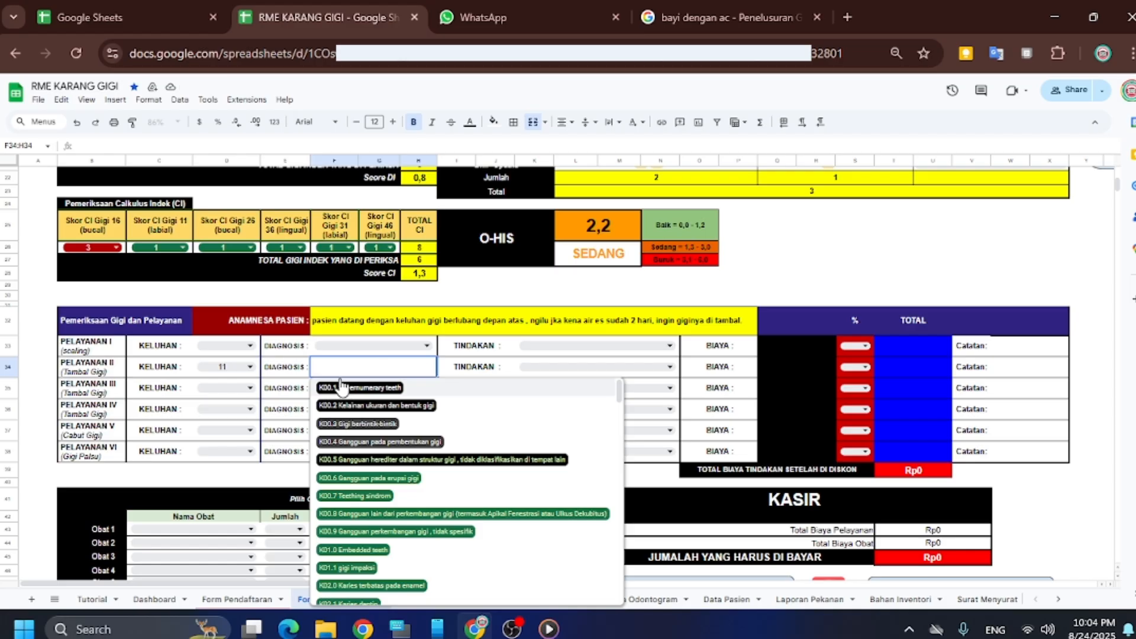
{"action": "type", "text": "e"}
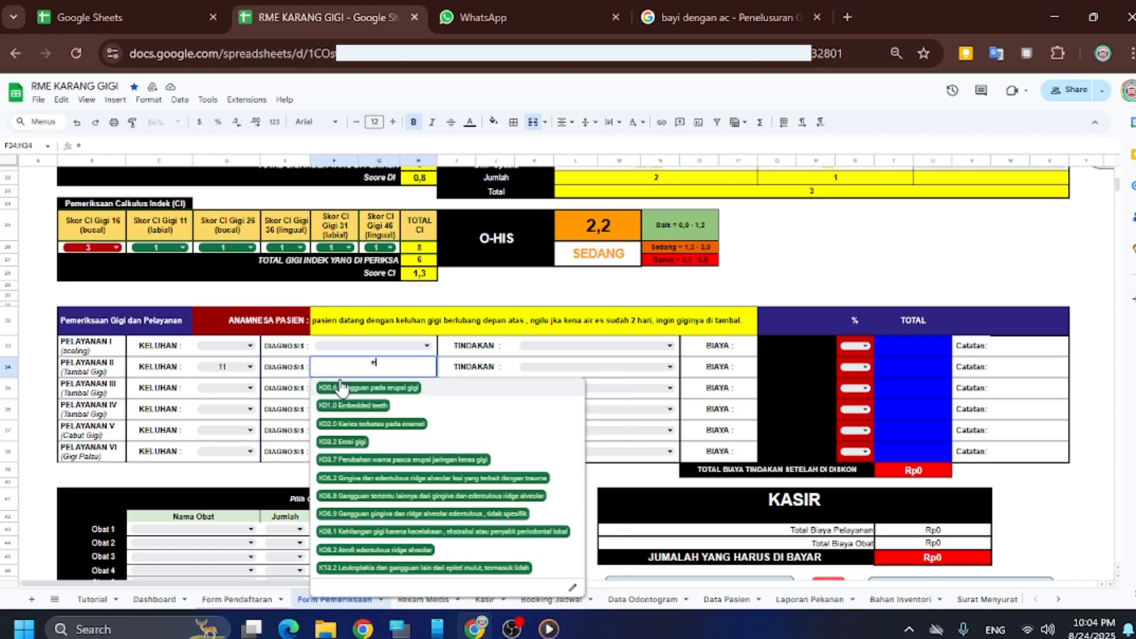
{"action": "key", "text": "BackSpace"}
{"action": "type", "text": "de"}
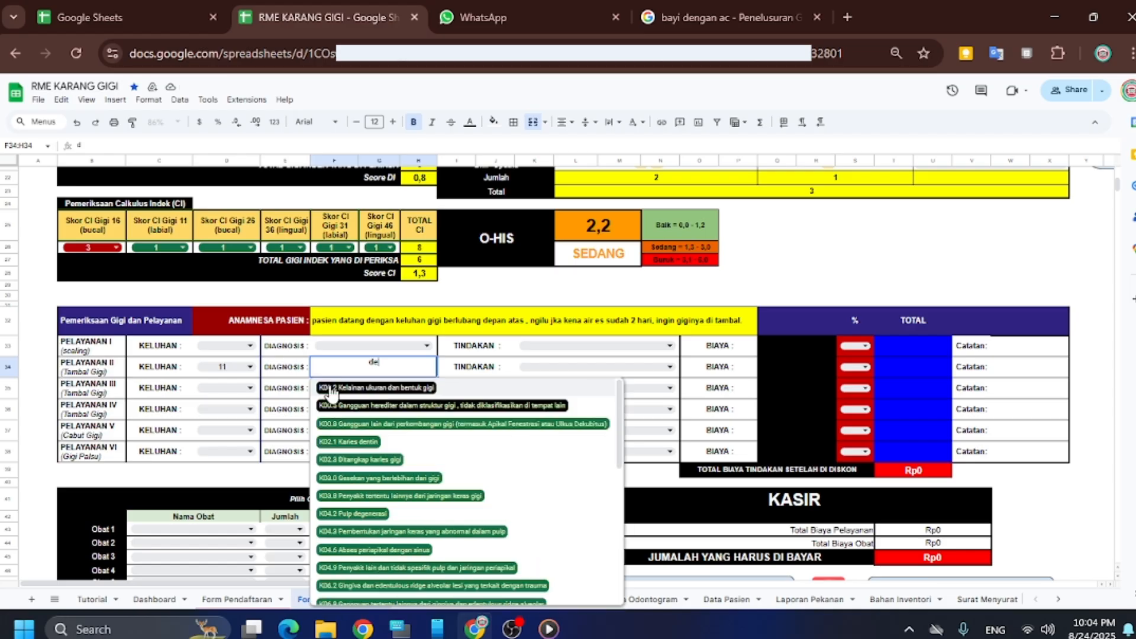
{"action": "type", "text": "ntin"}
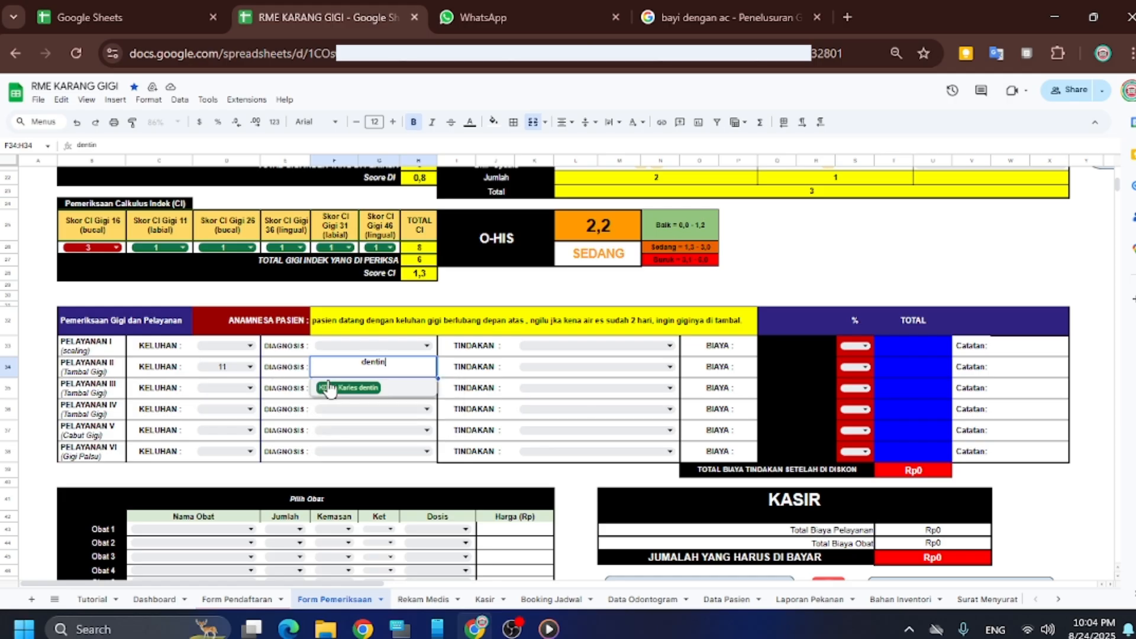
{"action": "left_click", "coordinate": [348, 388]}
Give Pelayanan II the treatment Tambal Gigi Depan Atas (4) with a 10% discount
{"action": "left_click", "coordinate": [545, 370]}
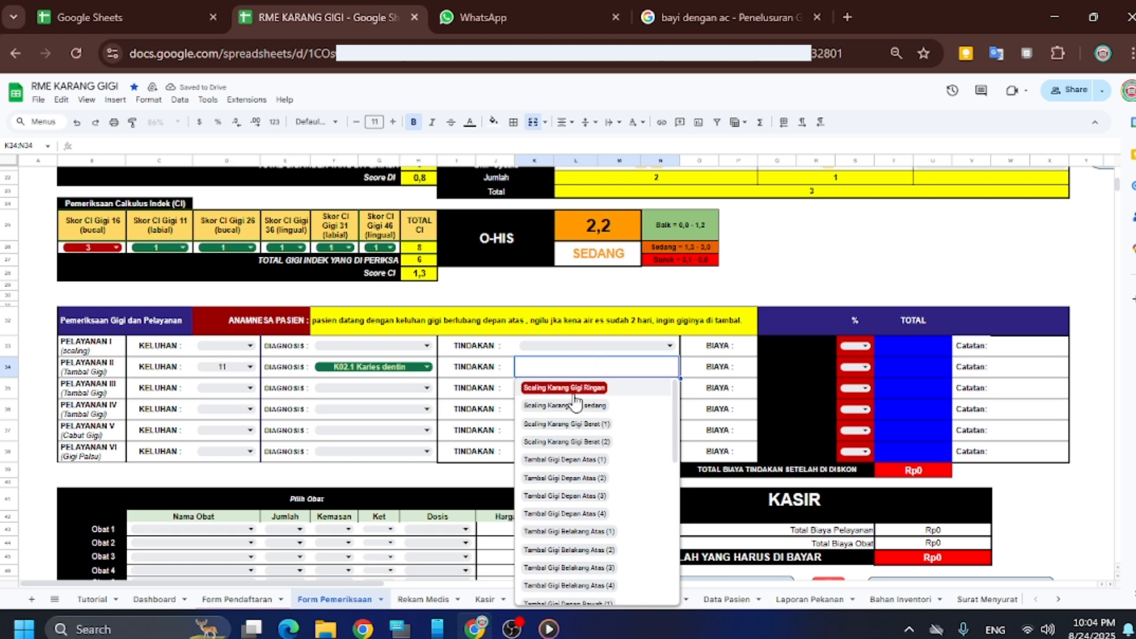
{"action": "scroll", "coordinate": [639, 579], "scroll_direction": "down", "scroll_amount": 1}
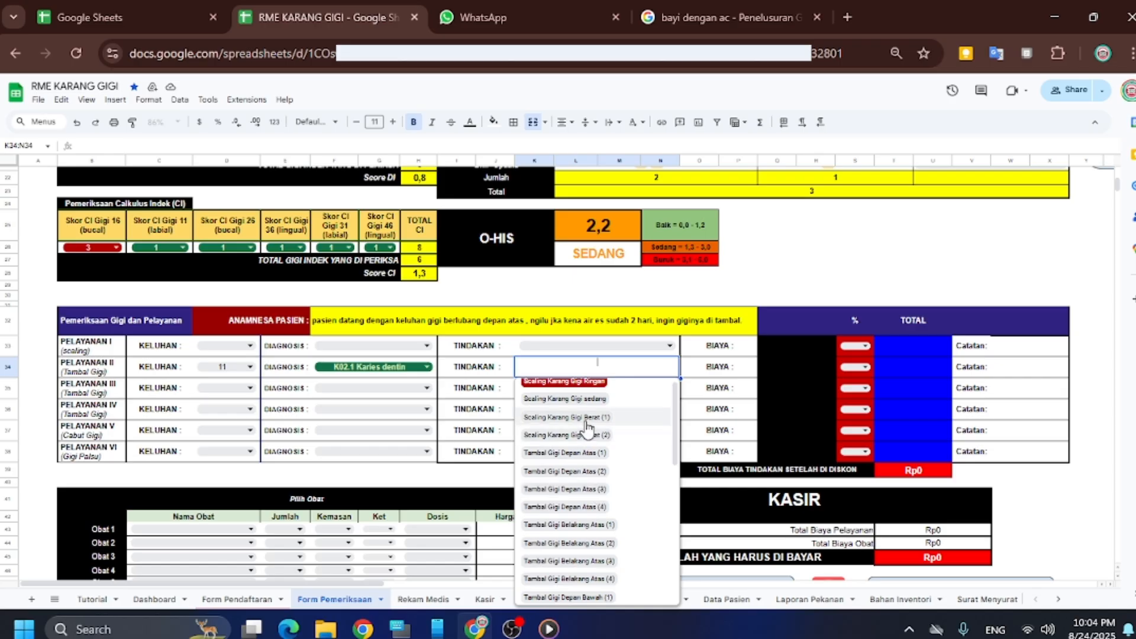
{"action": "scroll", "coordinate": [589, 438], "scroll_direction": "down", "scroll_amount": 5}
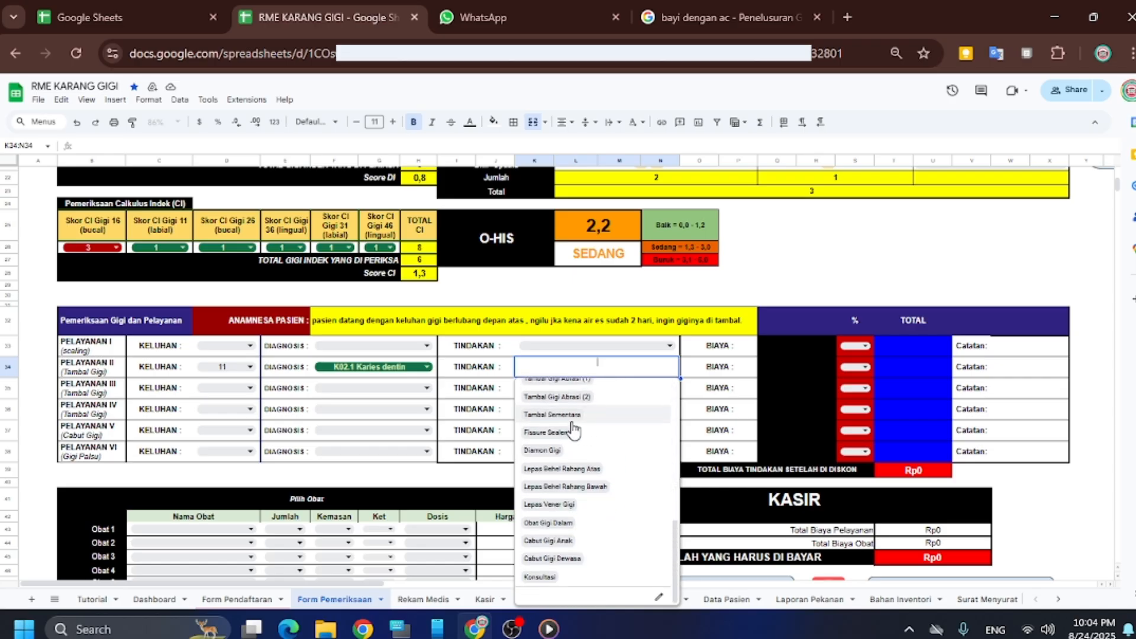
{"action": "scroll", "coordinate": [581, 428], "scroll_direction": "up", "scroll_amount": 5}
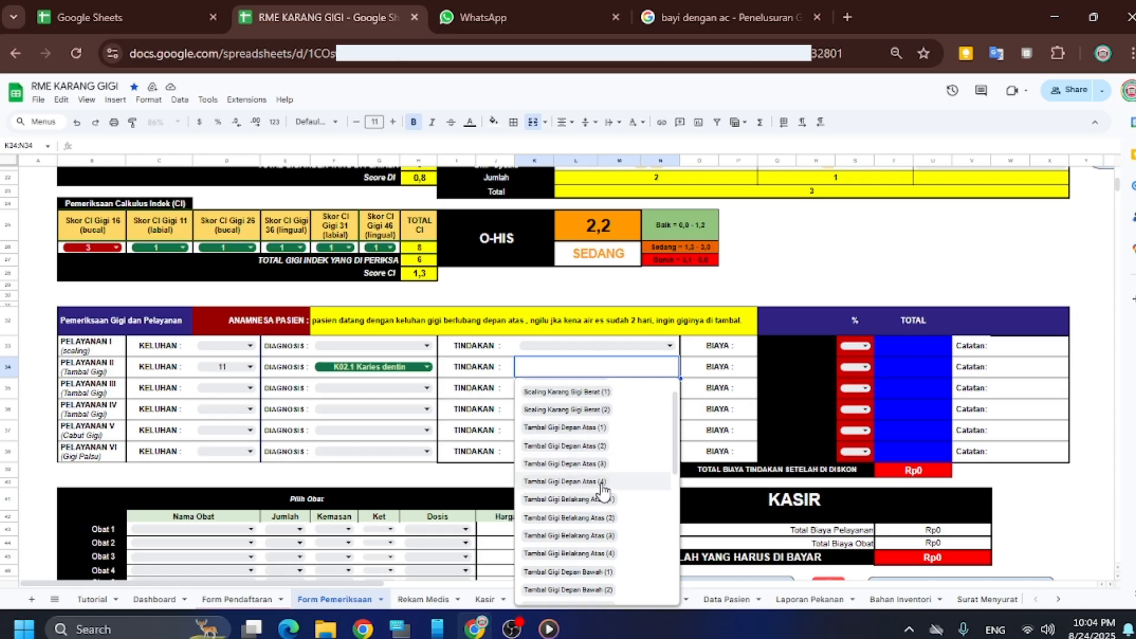
{"action": "left_click", "coordinate": [600, 481]}
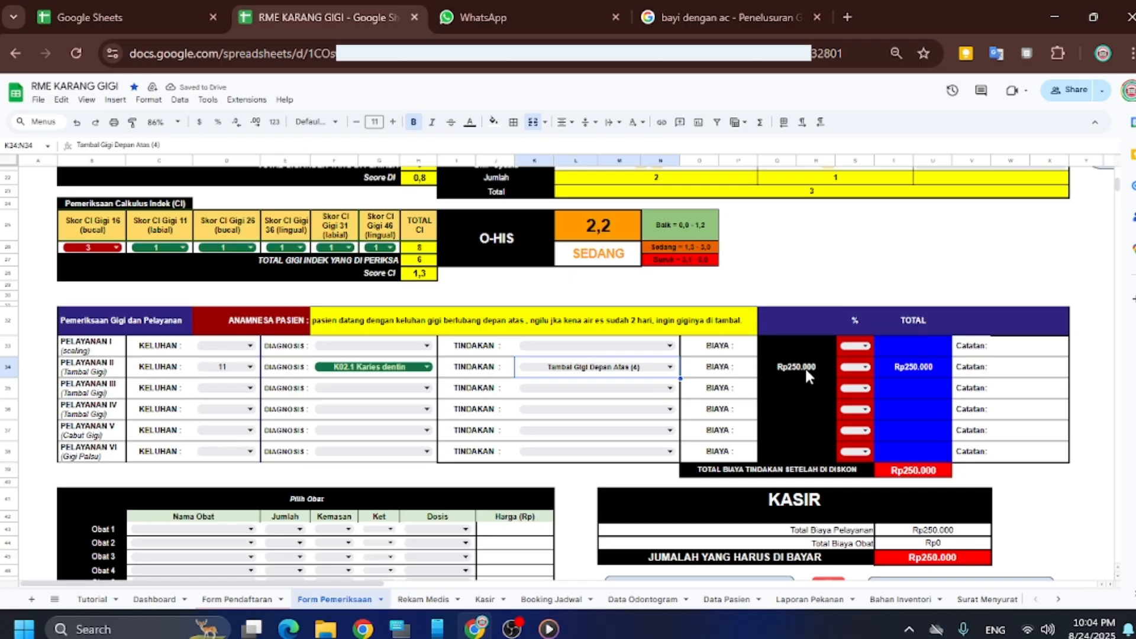
{"action": "left_click", "coordinate": [864, 372]}
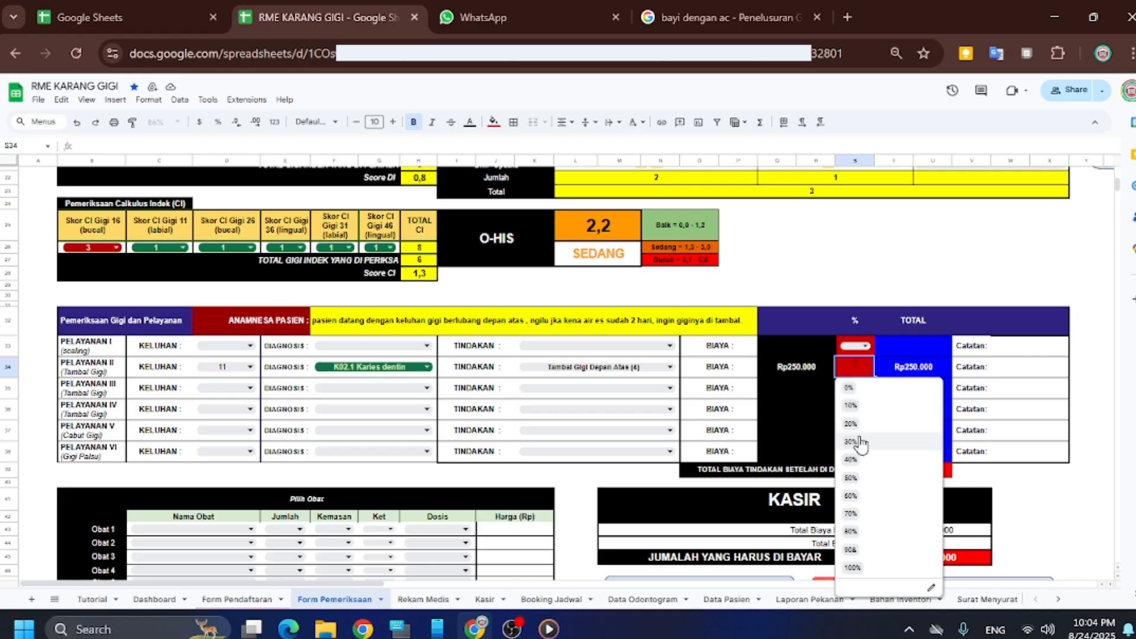
{"action": "left_click", "coordinate": [852, 406]}
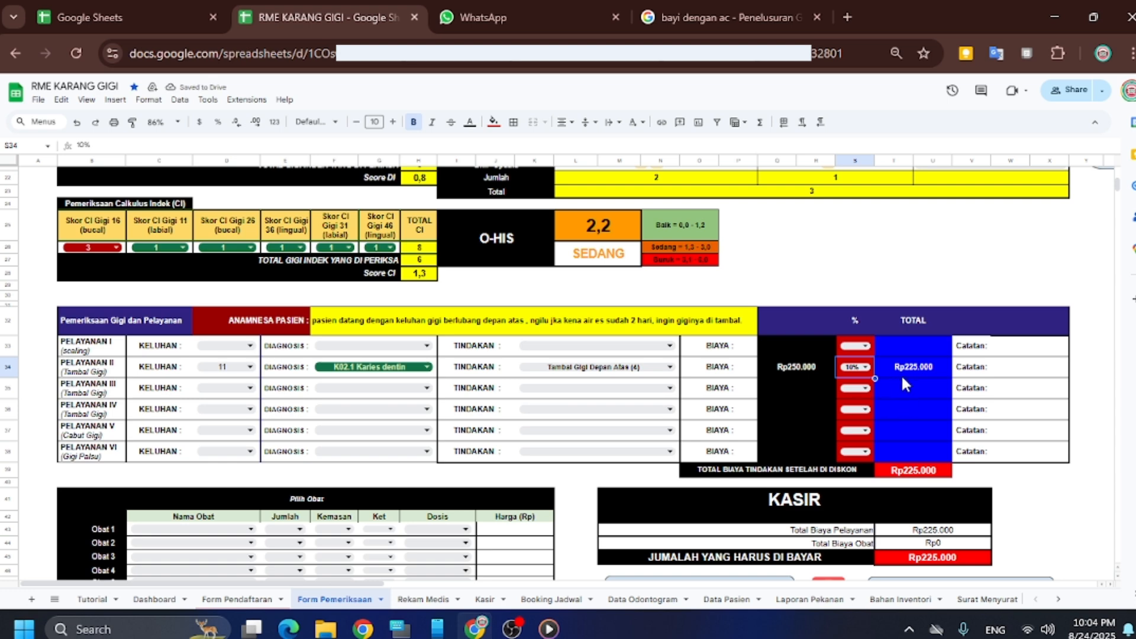
{"action": "left_click", "coordinate": [1008, 372]}
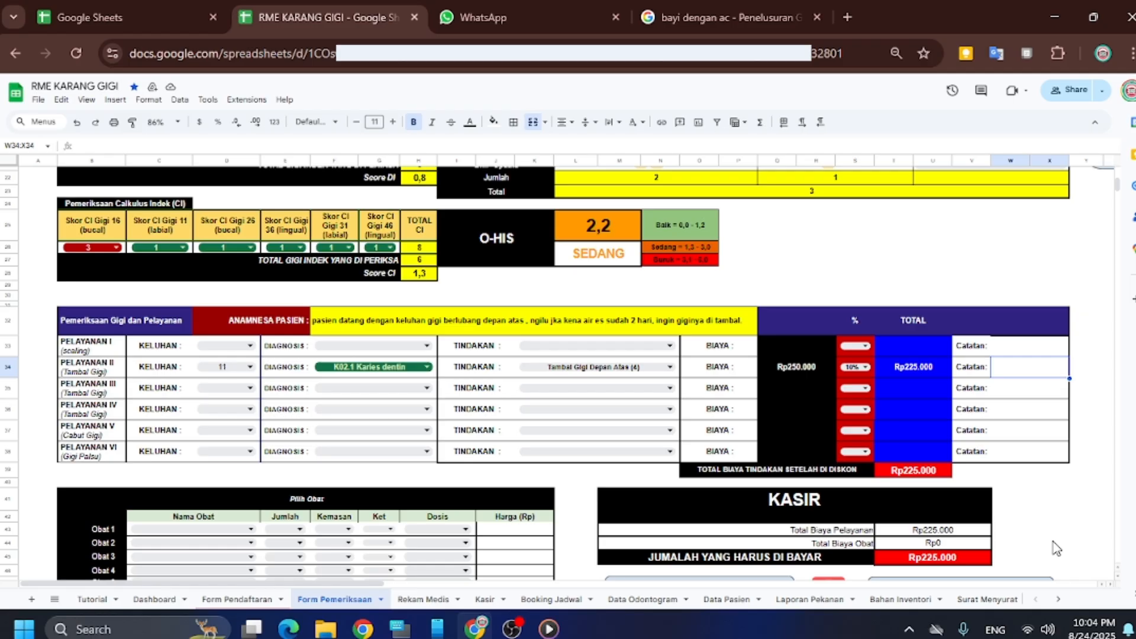
Write 'kontrol lagi bulan depan' in Pelayanan II's Catatan cell W34, fixing the typos
{"action": "type", "text": "sikat"}
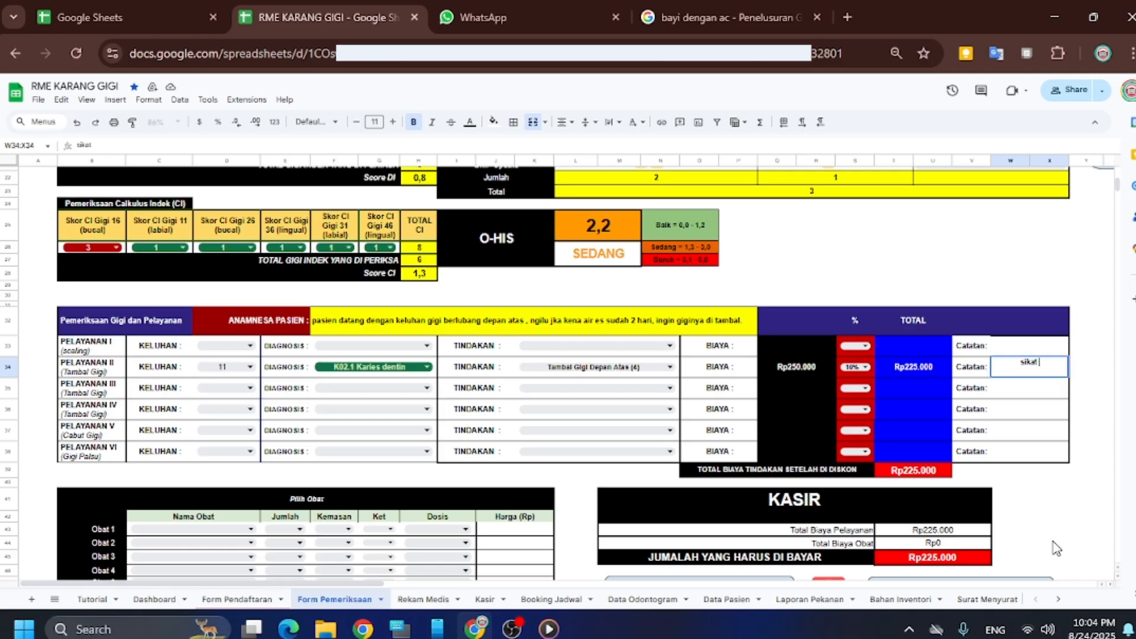
{"action": "type", "text": " yang rajin"}
{"action": "key", "text": "BackSpace"}
{"action": "key", "text": "BackSpace"}
{"action": "key", "text": "BackSpace"}
{"action": "key", "text": "BackSpace"}
{"action": "key", "text": "BackSpace"}
{"action": "key", "text": "BackSpace"}
{"action": "key", "text": "BackSpace"}
{"action": "key", "text": "BackSpace"}
{"action": "key", "text": "BackSpace"}
{"action": "key", "text": "BackSpace"}
{"action": "key", "text": "BackSpace"}
{"action": "type", "text": "kontrol lagi t"}
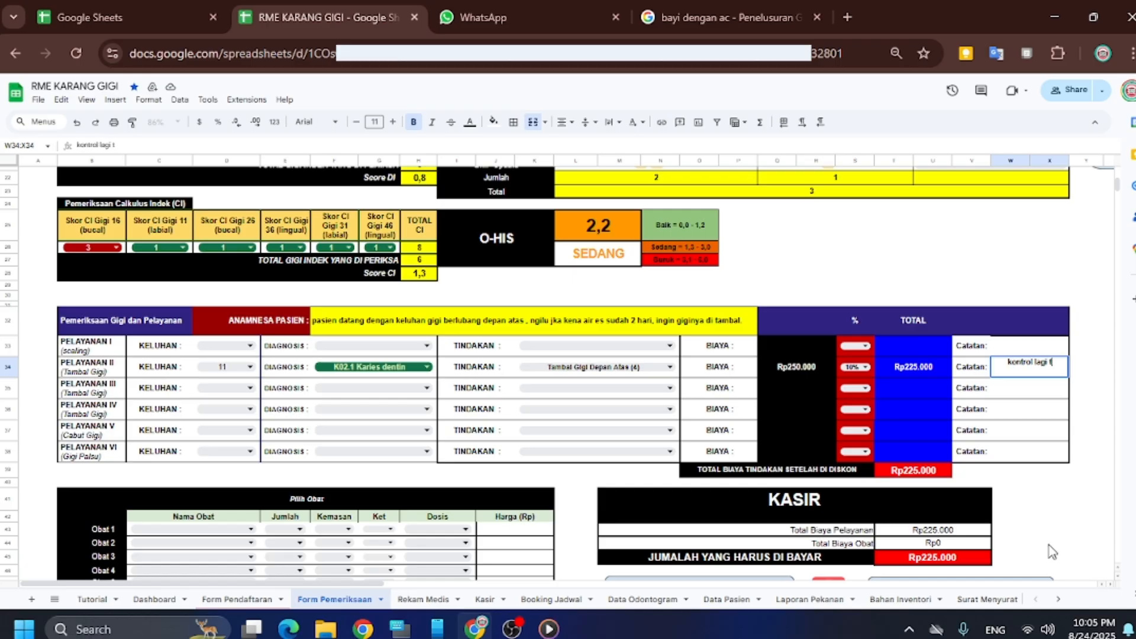
{"action": "type", "text": "a"}
{"action": "key", "text": "BackSpace"}
{"action": "key", "text": "BackSpace"}
{"action": "type", "text": "bulan dpan"}
{"action": "key", "text": "BackSpace"}
{"action": "key", "text": "BackSpace"}
{"action": "key", "text": "BackSpace"}
{"action": "type", "text": "epan"}
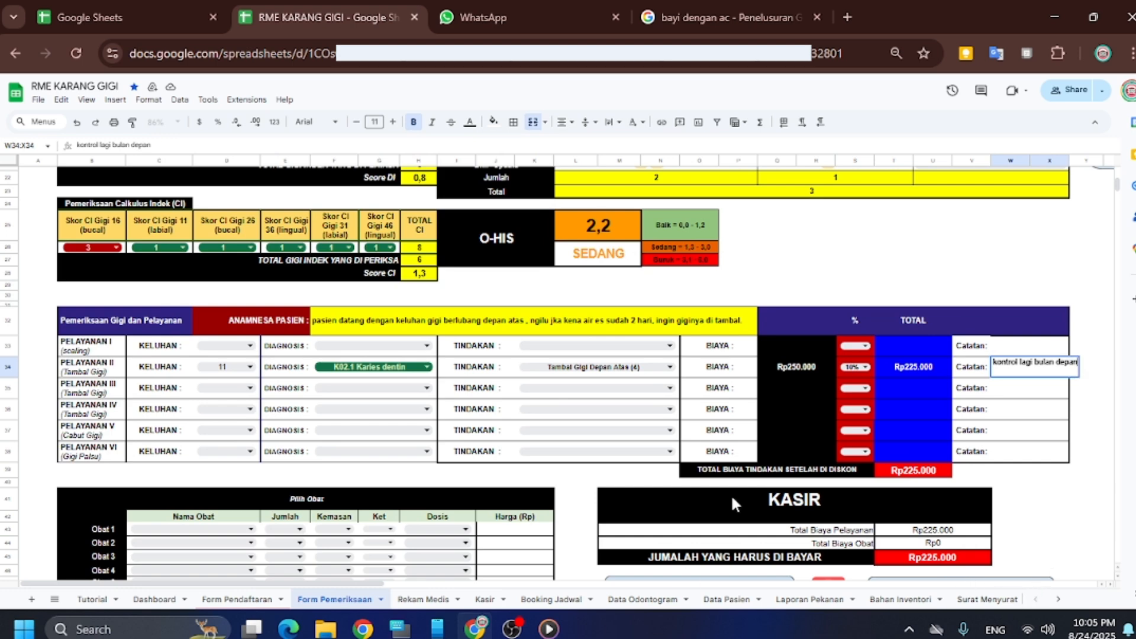
{"action": "left_click", "coordinate": [737, 417]}
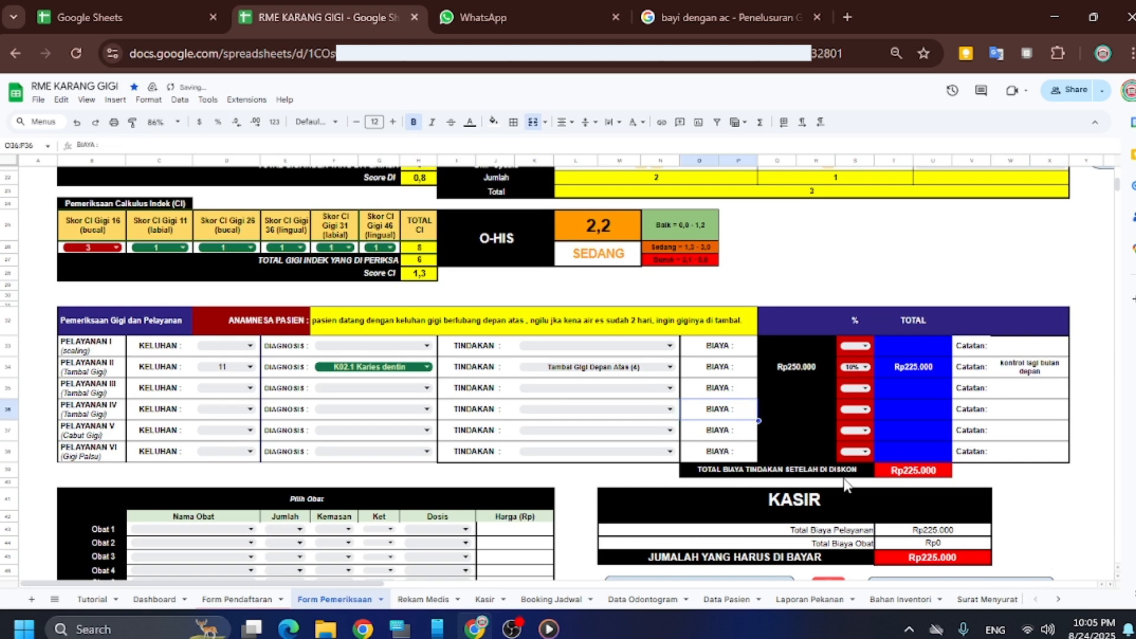
Choose Pct 500mg (Tablet) as Obat 1 with quantity 1
{"action": "scroll", "coordinate": [846, 484], "scroll_direction": "down", "scroll_amount": 1}
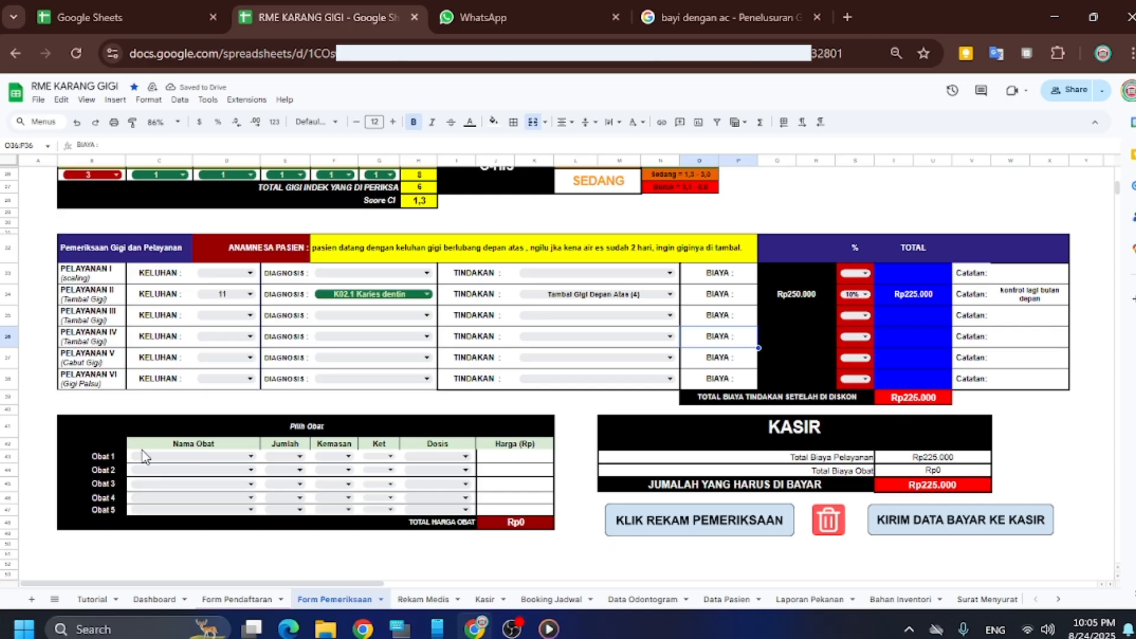
{"action": "left_click", "coordinate": [248, 457]}
{"action": "left_click", "coordinate": [243, 455]}
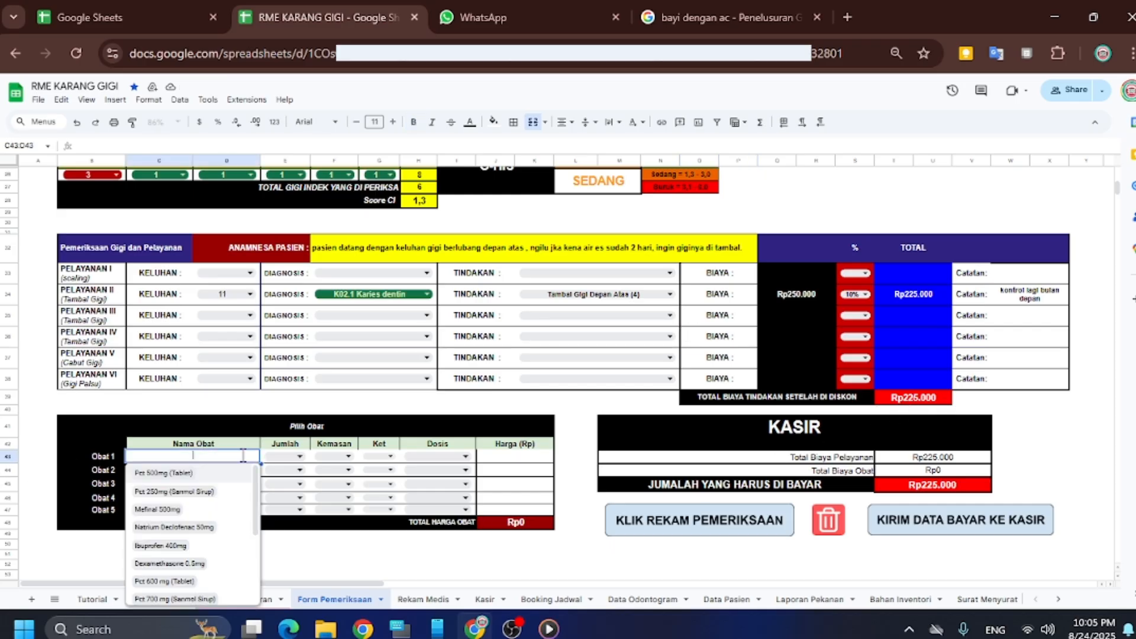
{"action": "left_click", "coordinate": [188, 475]}
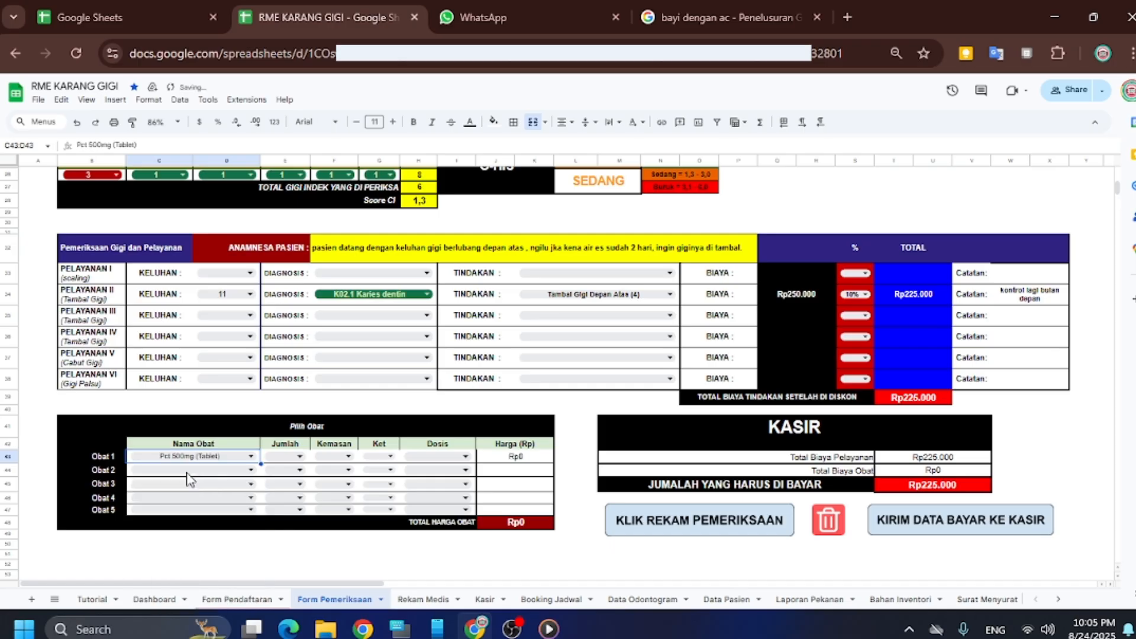
{"action": "left_click", "coordinate": [285, 459]}
{"action": "left_click", "coordinate": [286, 457]}
{"action": "left_click", "coordinate": [285, 477]}
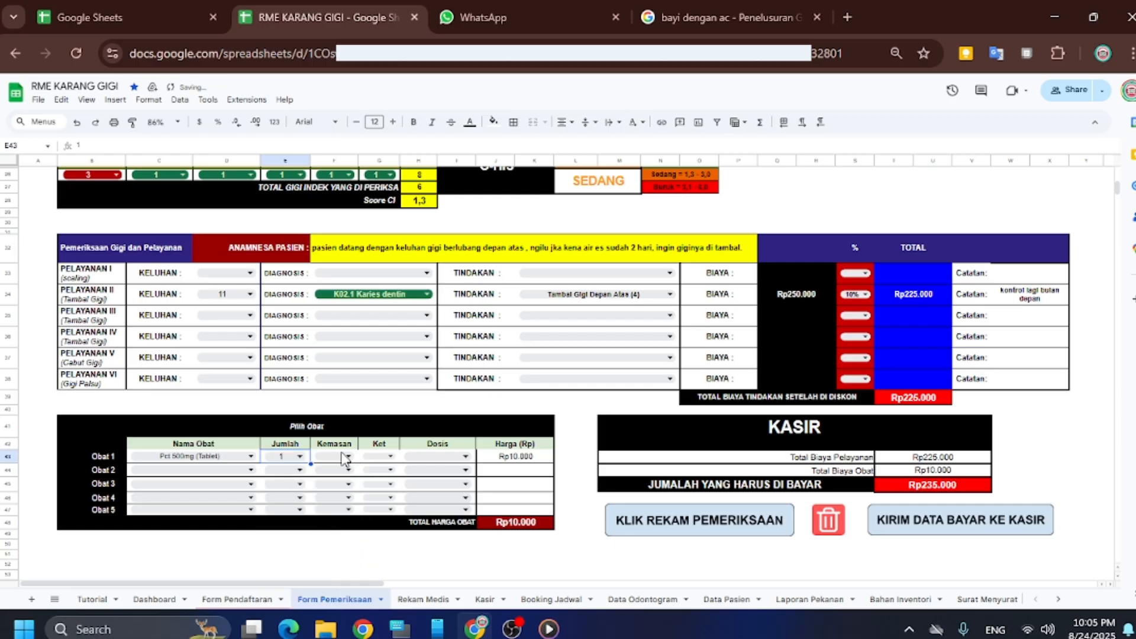
Set Obat 1 packaging to Utuh, form to Pil and dosage to 3x1
{"action": "left_click", "coordinate": [342, 457]}
{"action": "left_click", "coordinate": [343, 456]}
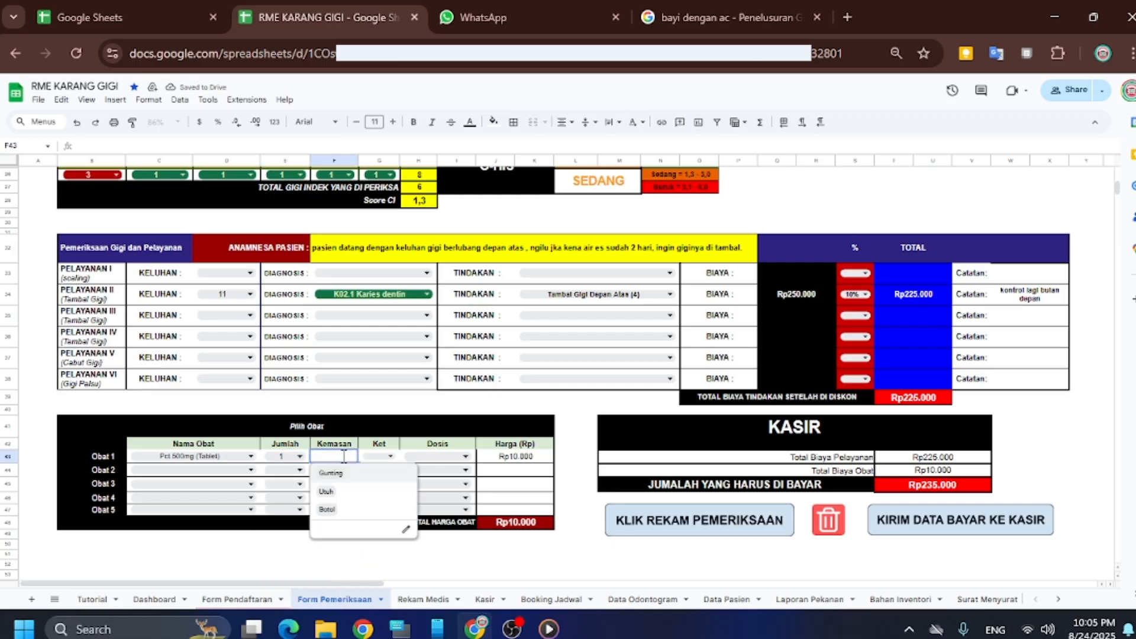
{"action": "left_click", "coordinate": [335, 493]}
{"action": "left_click", "coordinate": [385, 456]}
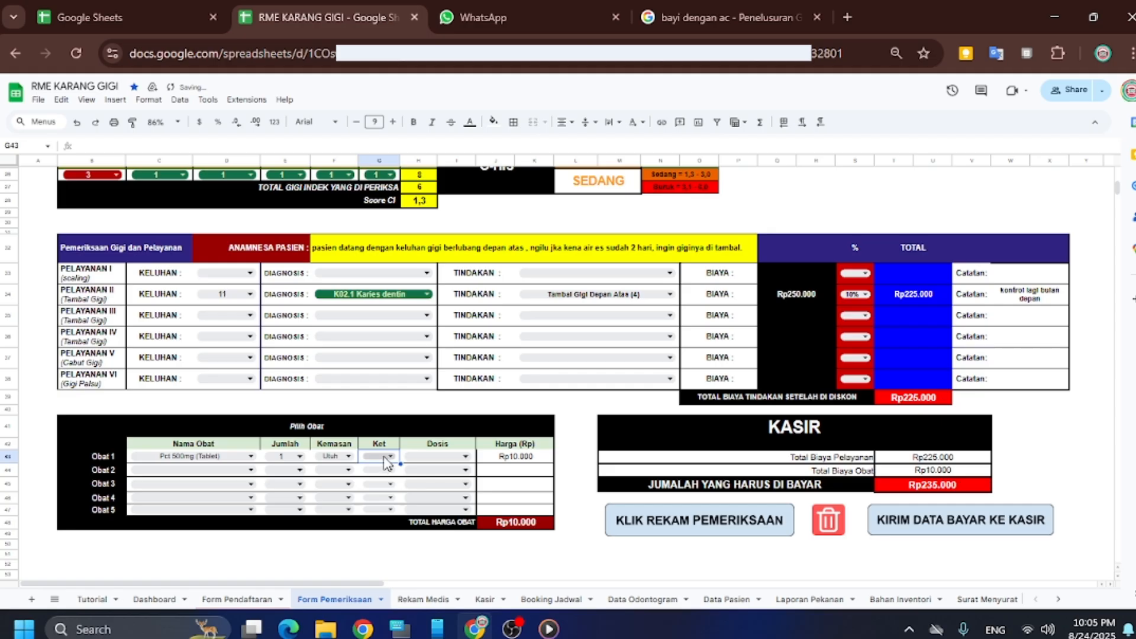
{"action": "left_click", "coordinate": [378, 456]}
{"action": "left_click", "coordinate": [373, 491]}
{"action": "double_click", "coordinate": [438, 456]}
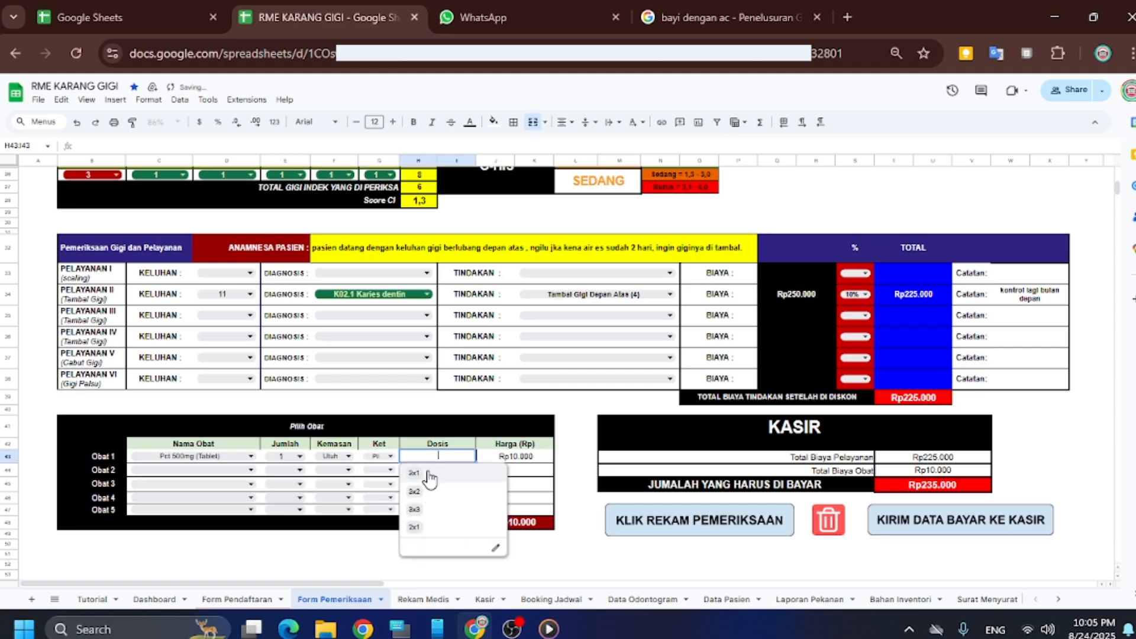
{"action": "left_click", "coordinate": [429, 476]}
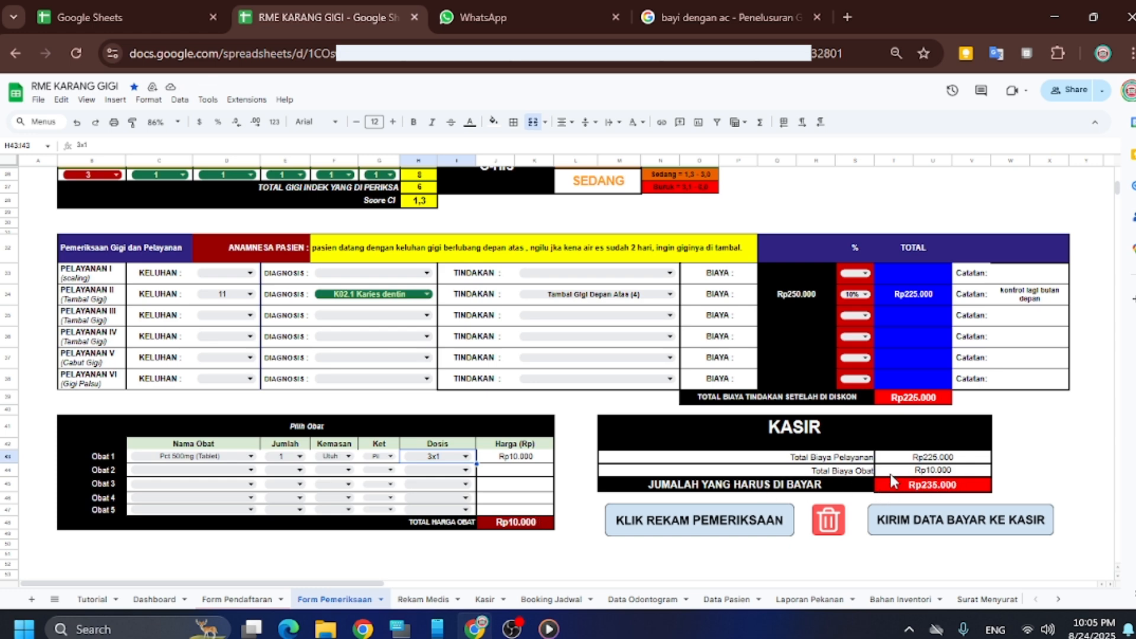
{"action": "scroll", "coordinate": [891, 482], "scroll_direction": "down", "scroll_amount": 3}
{"action": "scroll", "coordinate": [941, 369], "scroll_direction": "up", "scroll_amount": 1}
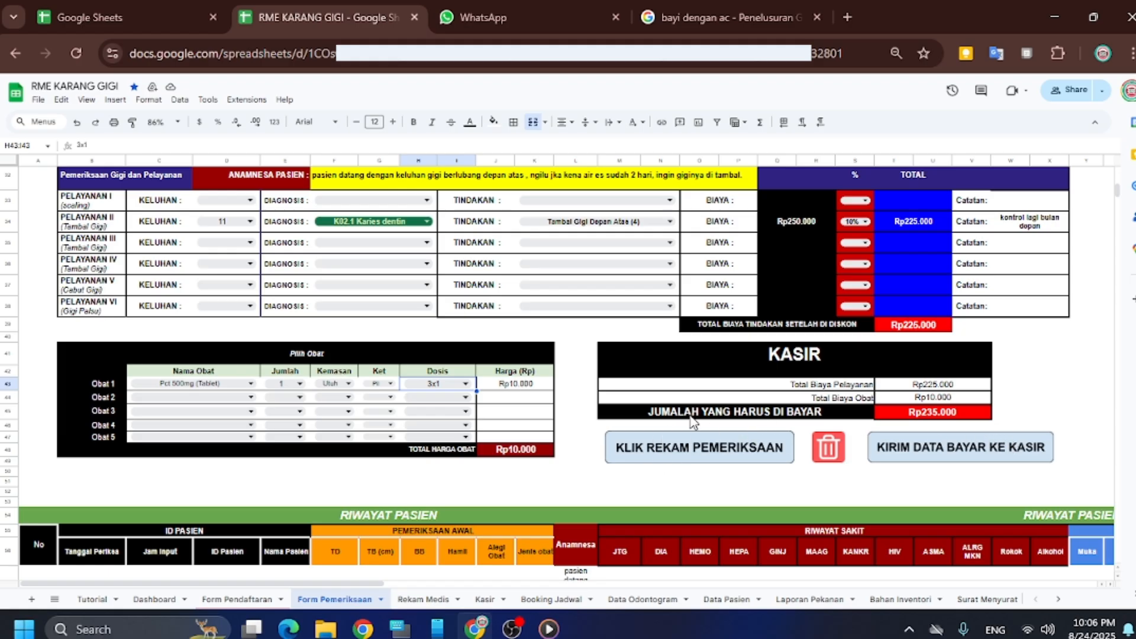
{"action": "scroll", "coordinate": [701, 411], "scroll_direction": "down", "scroll_amount": 3}
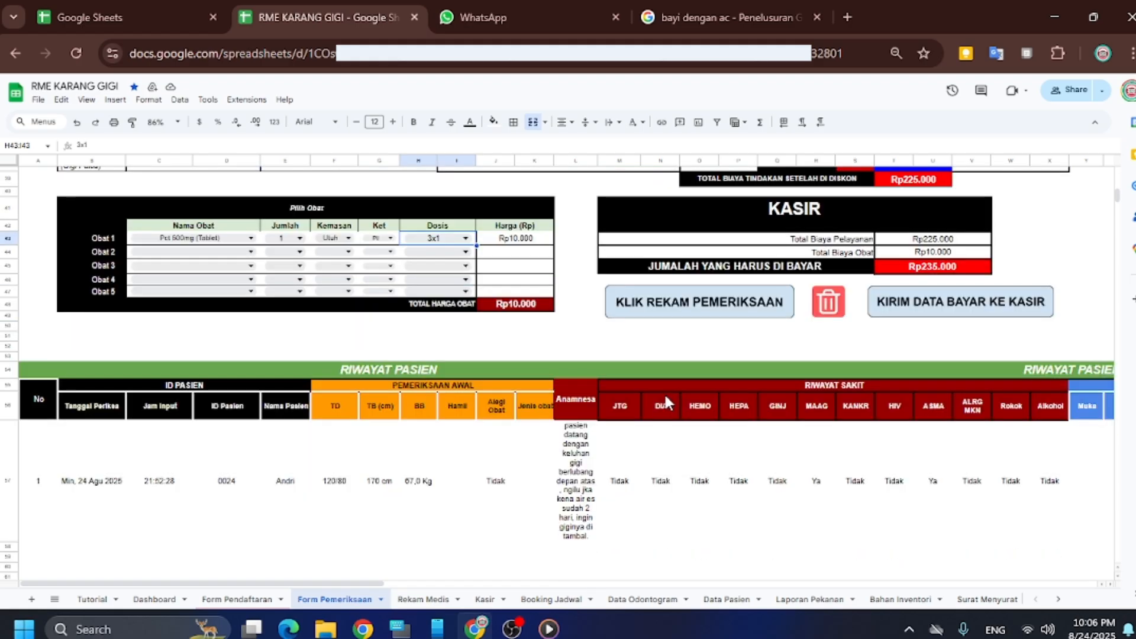
Record the examination with KLIK REKAM PEMERIKSAAN and check the RIWAYAT PASIEN row
{"action": "left_click", "coordinate": [660, 320]}
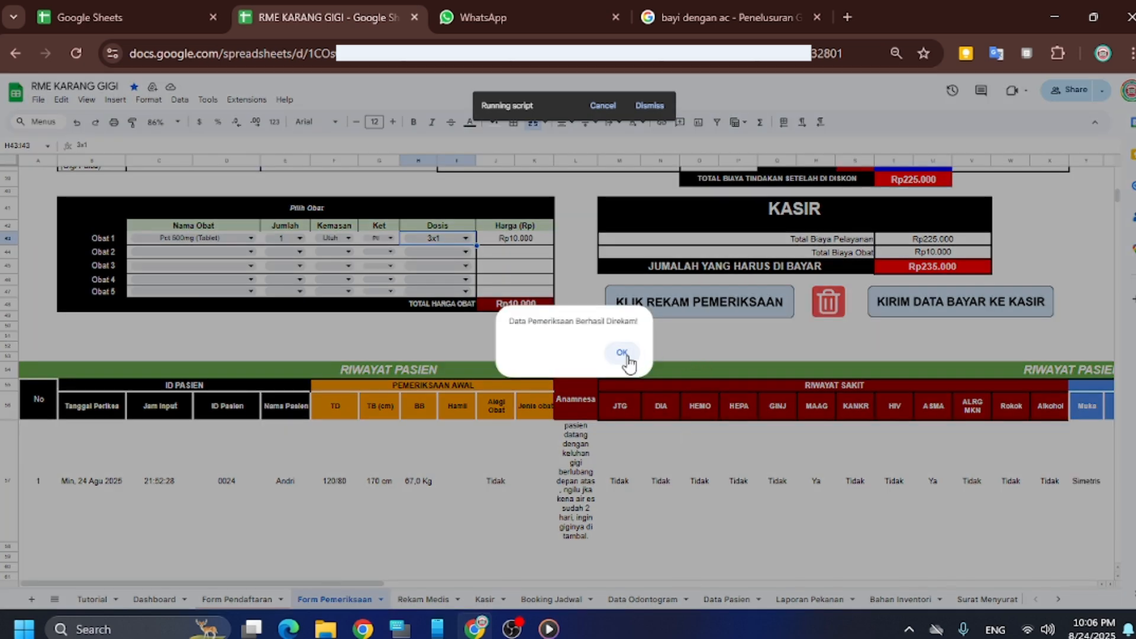
{"action": "left_click", "coordinate": [630, 353]}
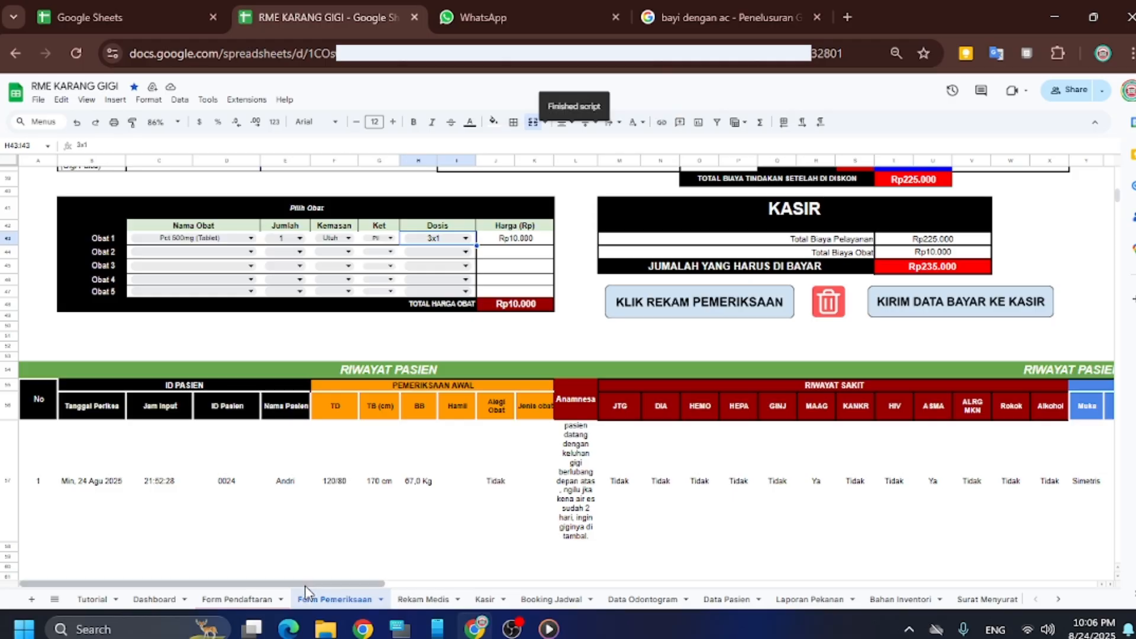
{"action": "left_click_drag", "start_coordinate": [315, 583], "coordinate": [751, 565]}
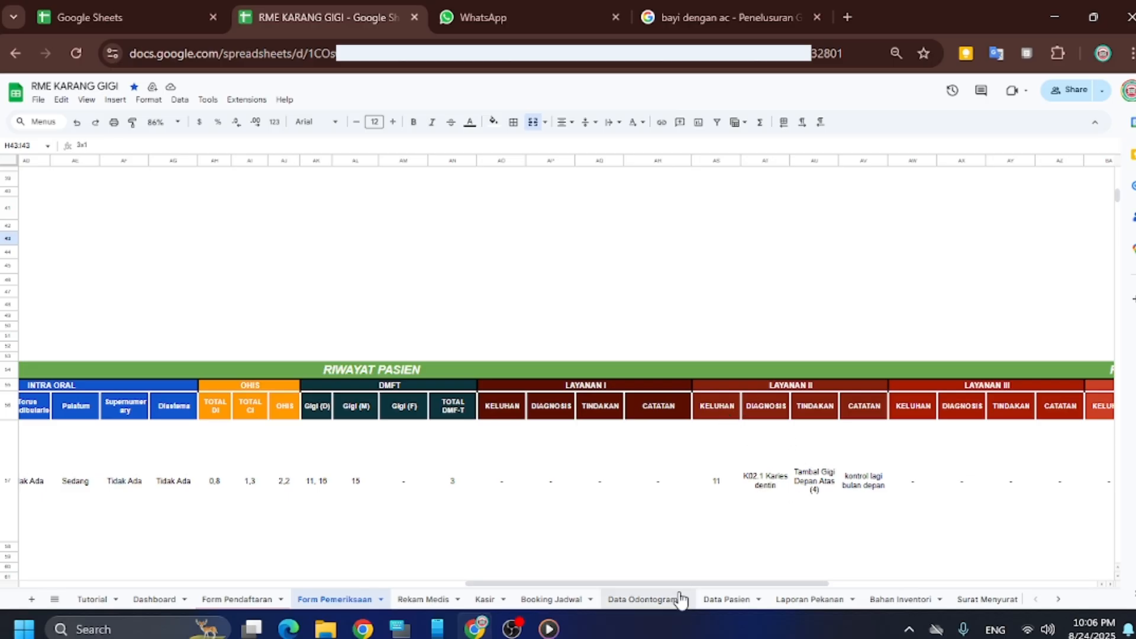
{"action": "left_click_drag", "start_coordinate": [680, 585], "coordinate": [975, 562]}
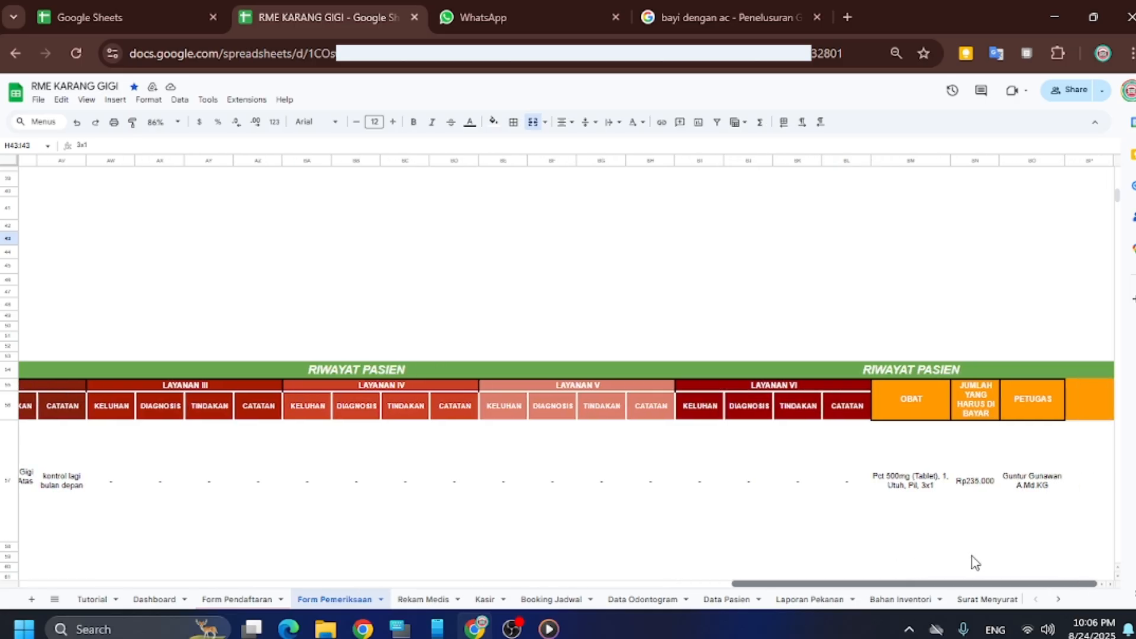
{"action": "left_click_drag", "start_coordinate": [964, 561], "coordinate": [366, 551]}
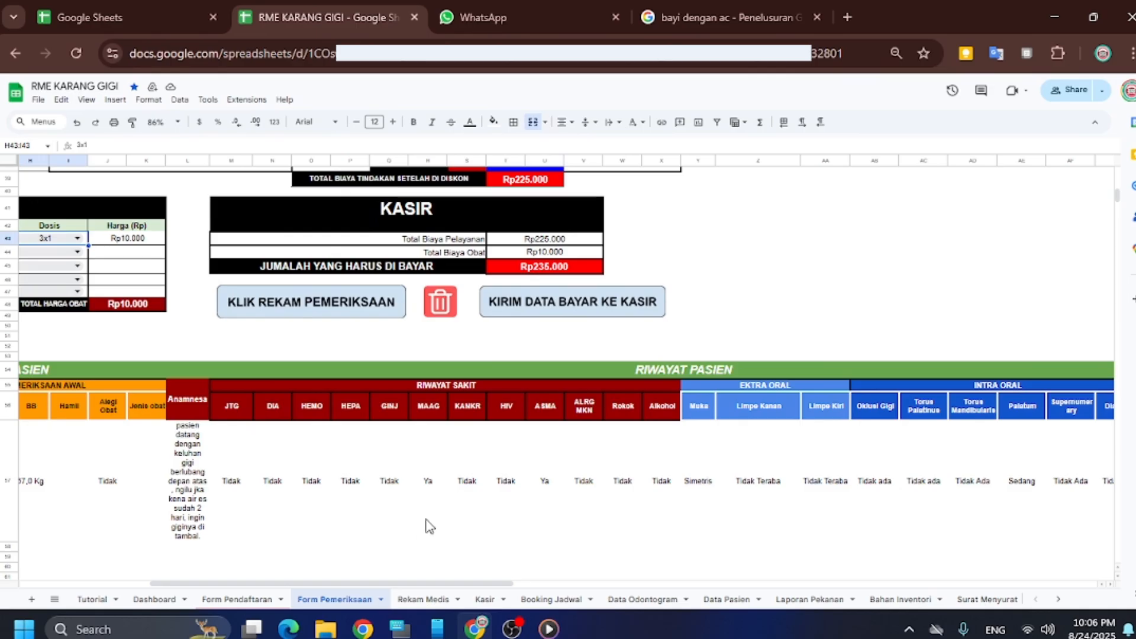
Send the Rp235.000 payment data to the cashier and acknowledge the confirmation
{"action": "left_click", "coordinate": [587, 308]}
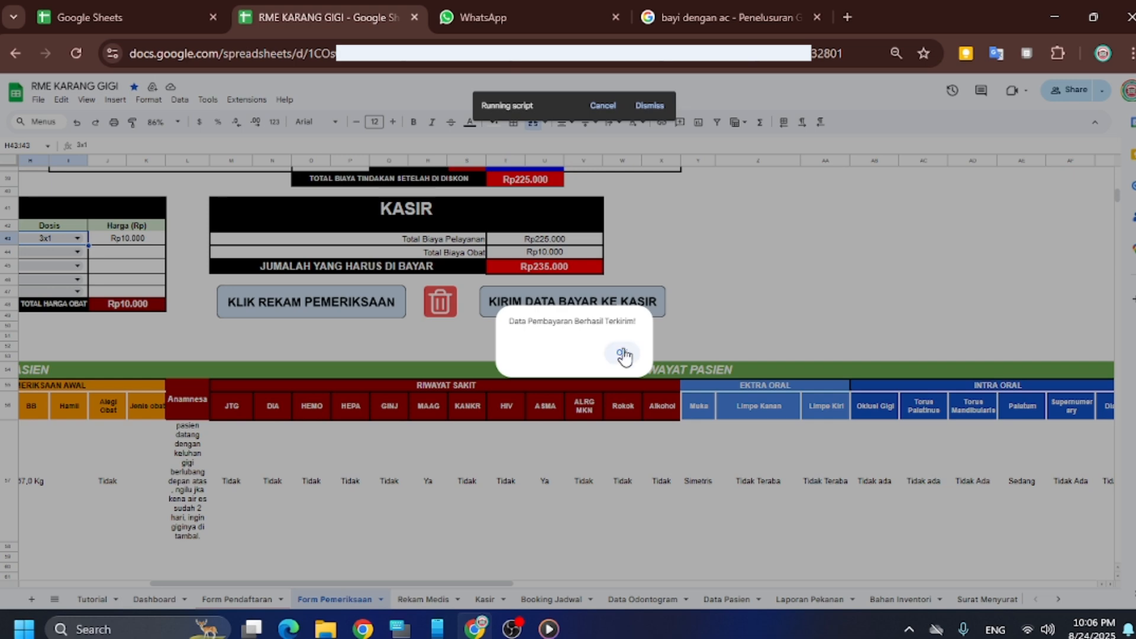
{"action": "left_click", "coordinate": [622, 353]}
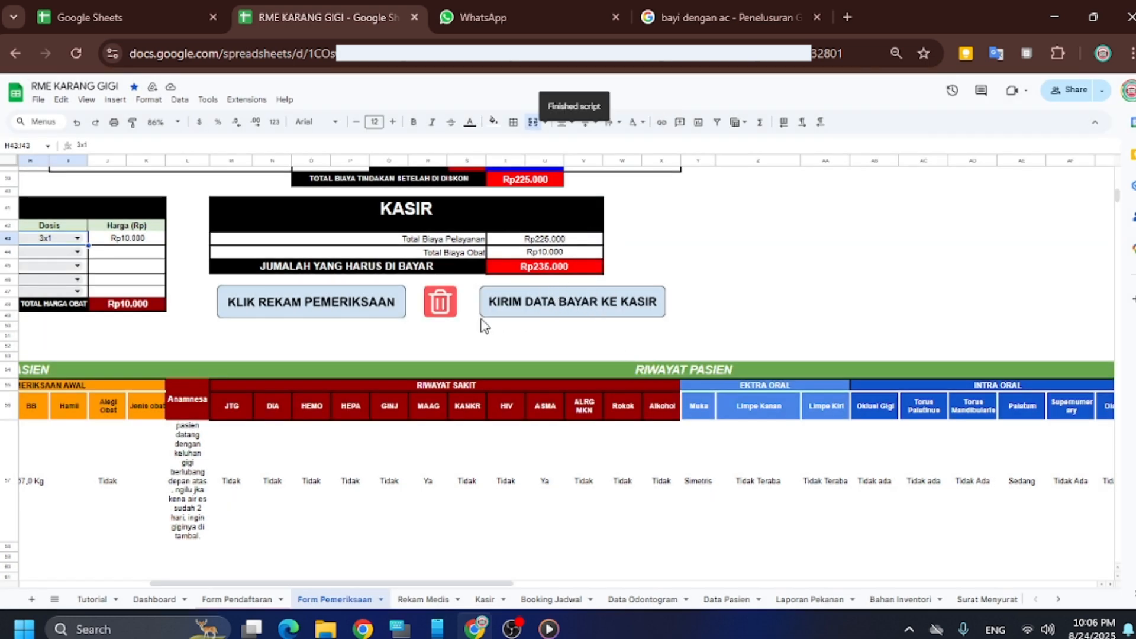
{"action": "scroll", "coordinate": [441, 371], "scroll_direction": "up", "scroll_amount": 6}
{"action": "scroll", "coordinate": [460, 396], "scroll_direction": "down", "scroll_amount": 5}
{"action": "scroll", "coordinate": [460, 395], "scroll_direction": "down", "scroll_amount": 1}
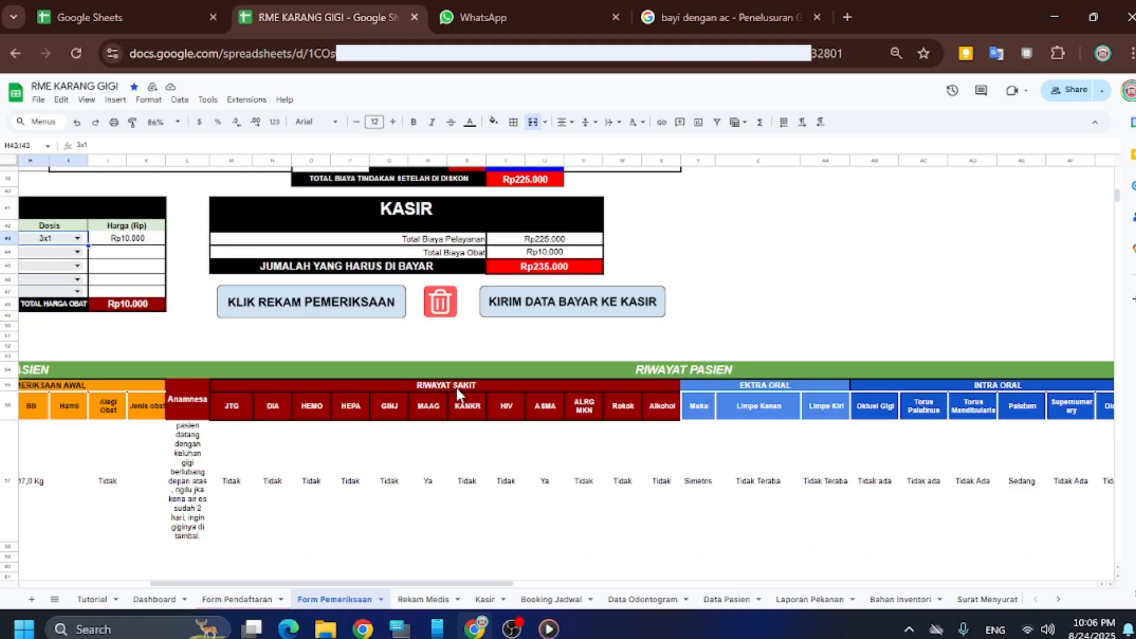
{"action": "left_click", "coordinate": [430, 600]}
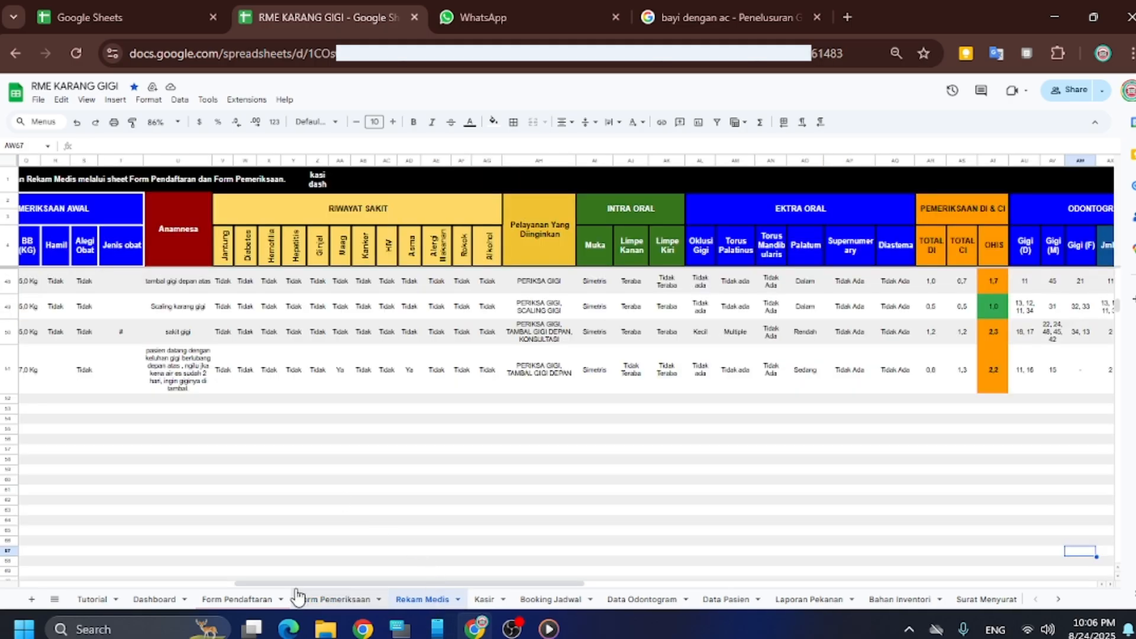
{"action": "left_click_drag", "start_coordinate": [342, 580], "coordinate": [31, 573]}
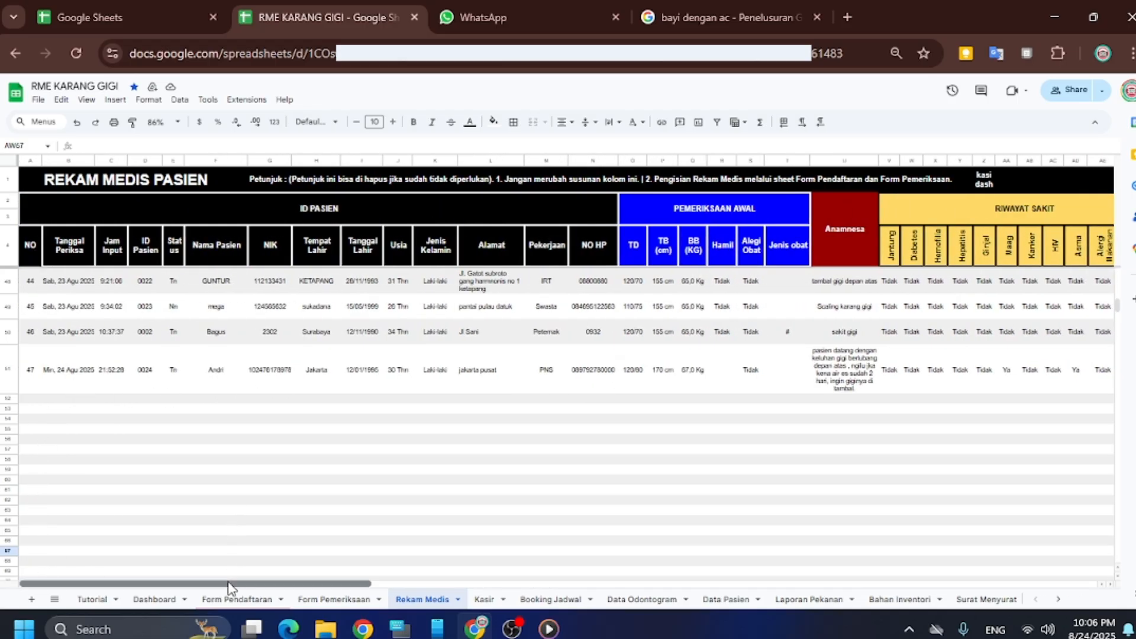
{"action": "left_click_drag", "start_coordinate": [236, 583], "coordinate": [578, 533]}
{"action": "left_click", "coordinate": [568, 522]}
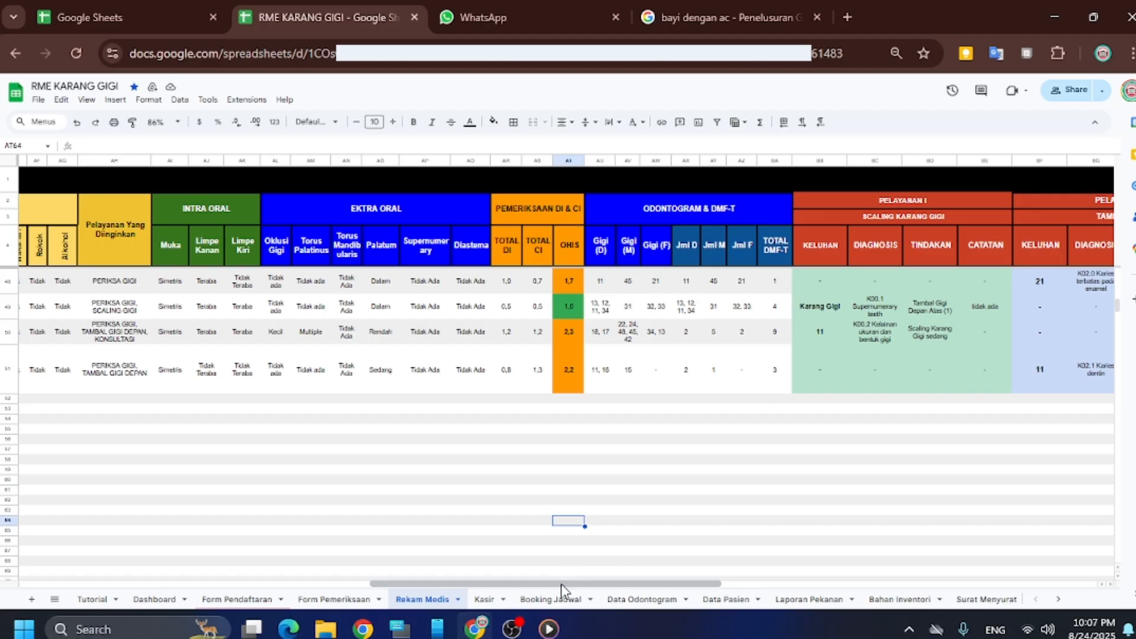
{"action": "left_click_drag", "start_coordinate": [561, 583], "coordinate": [625, 580]}
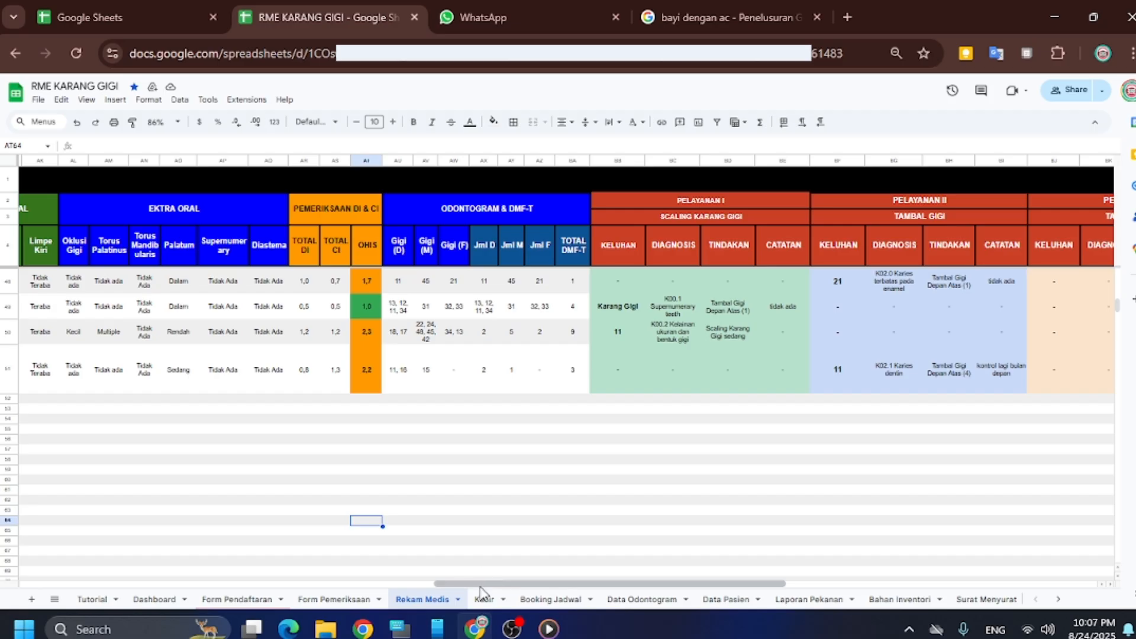
{"action": "left_click_drag", "start_coordinate": [482, 583], "coordinate": [625, 583]}
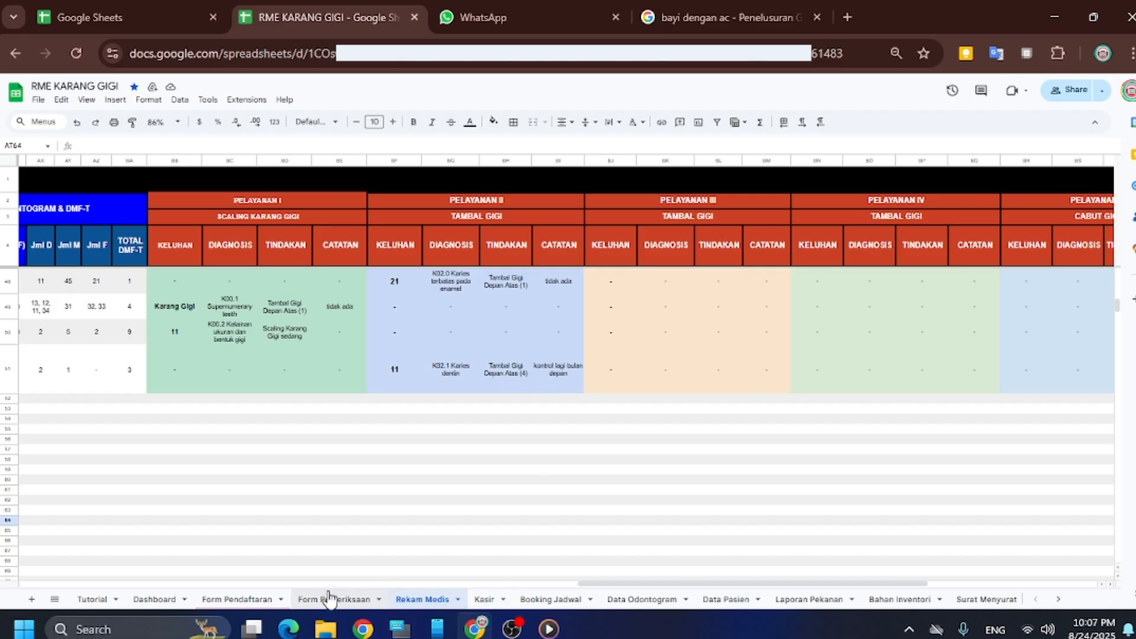
{"action": "left_click_drag", "start_coordinate": [602, 586], "coordinate": [838, 553]}
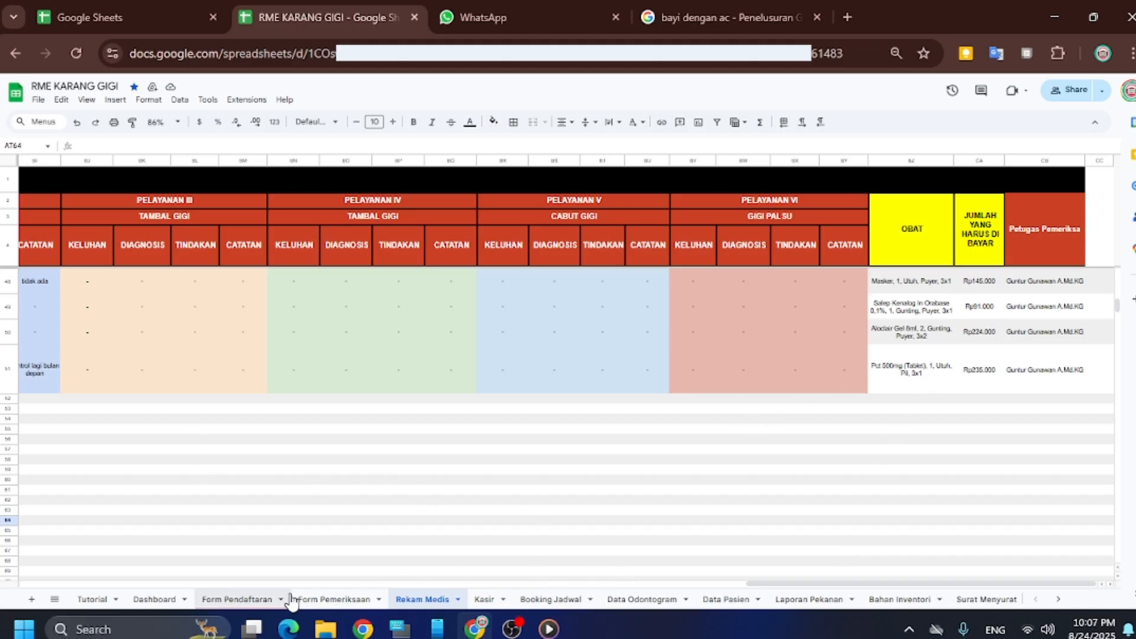
{"action": "left_click_drag", "start_coordinate": [913, 588], "coordinate": [160, 529]}
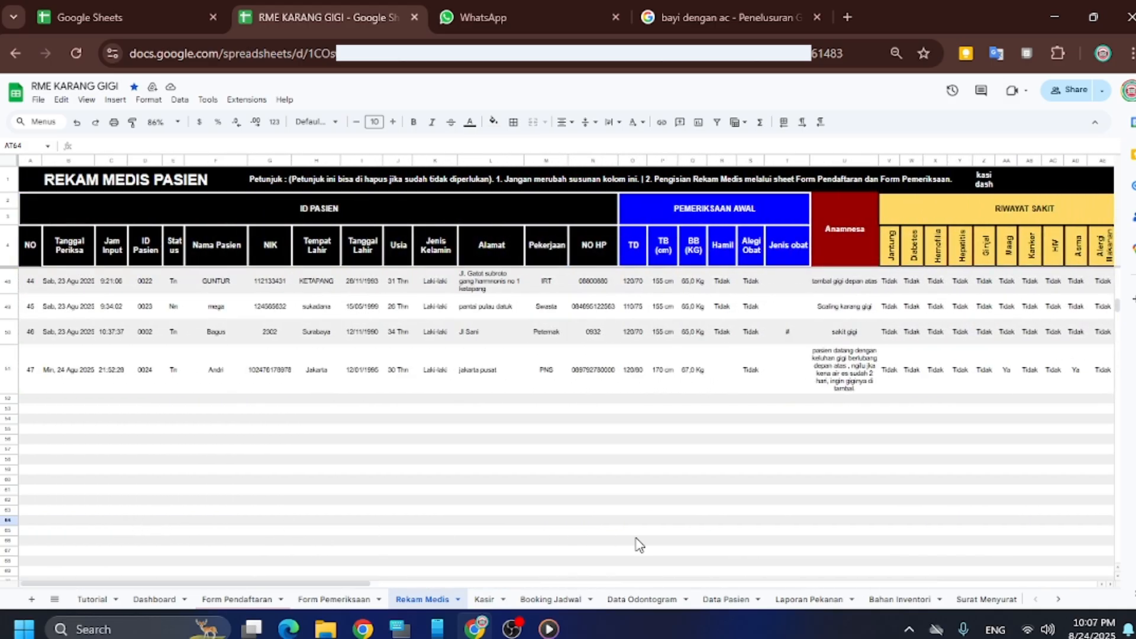
On the Kasir sheet, clear the previous nota and set the Tanggal to today
{"action": "left_click", "coordinate": [484, 599]}
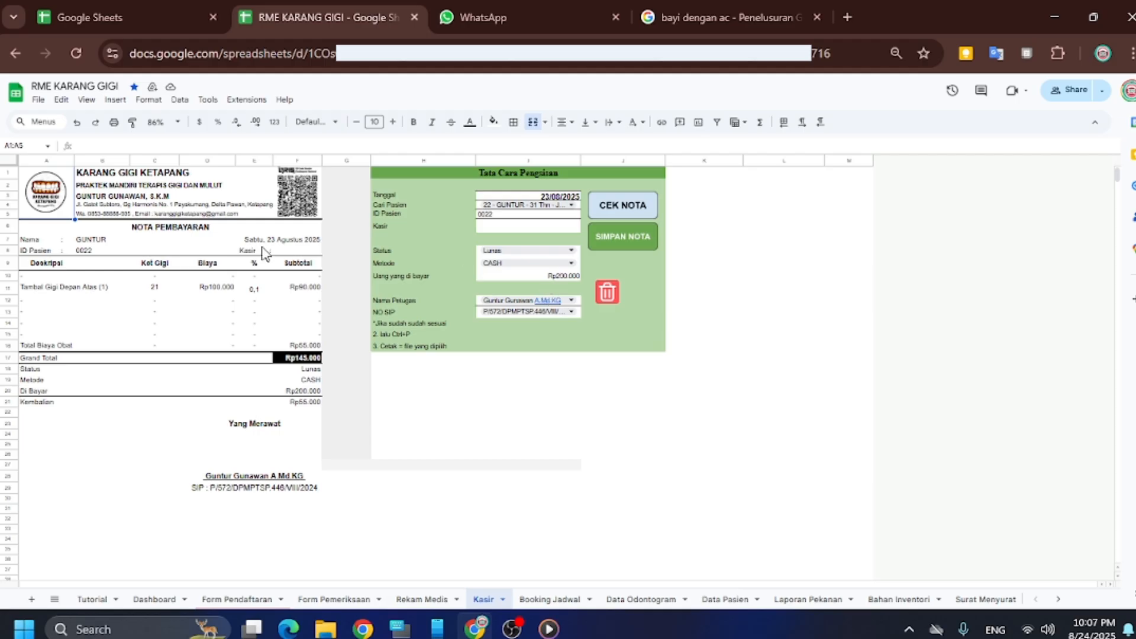
{"action": "left_click", "coordinate": [616, 299]}
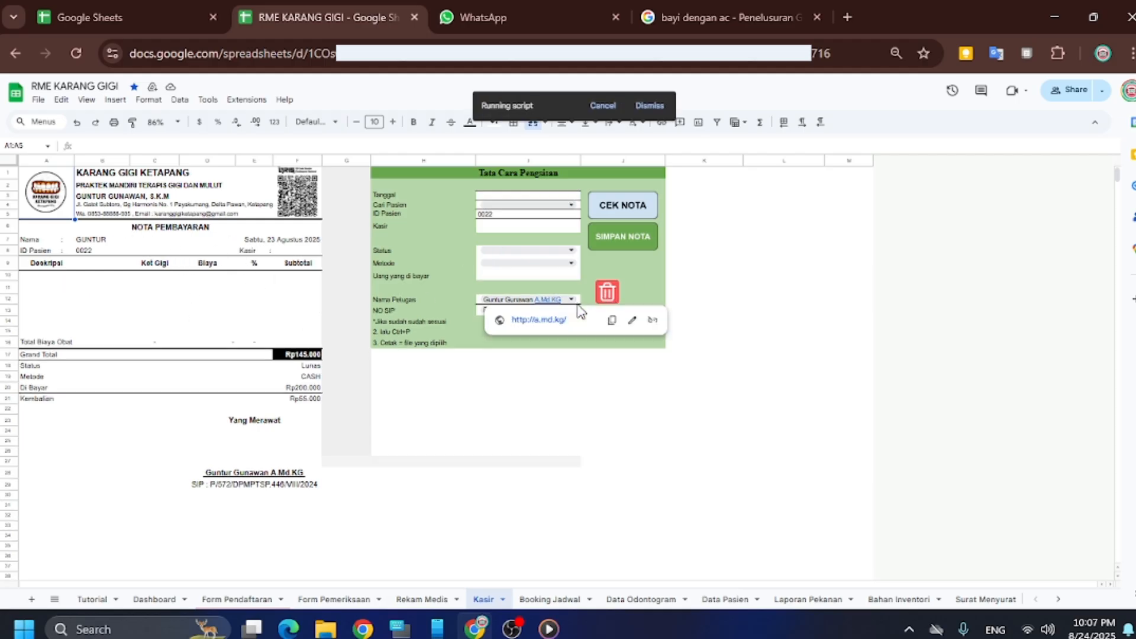
{"action": "left_click", "coordinate": [357, 254]}
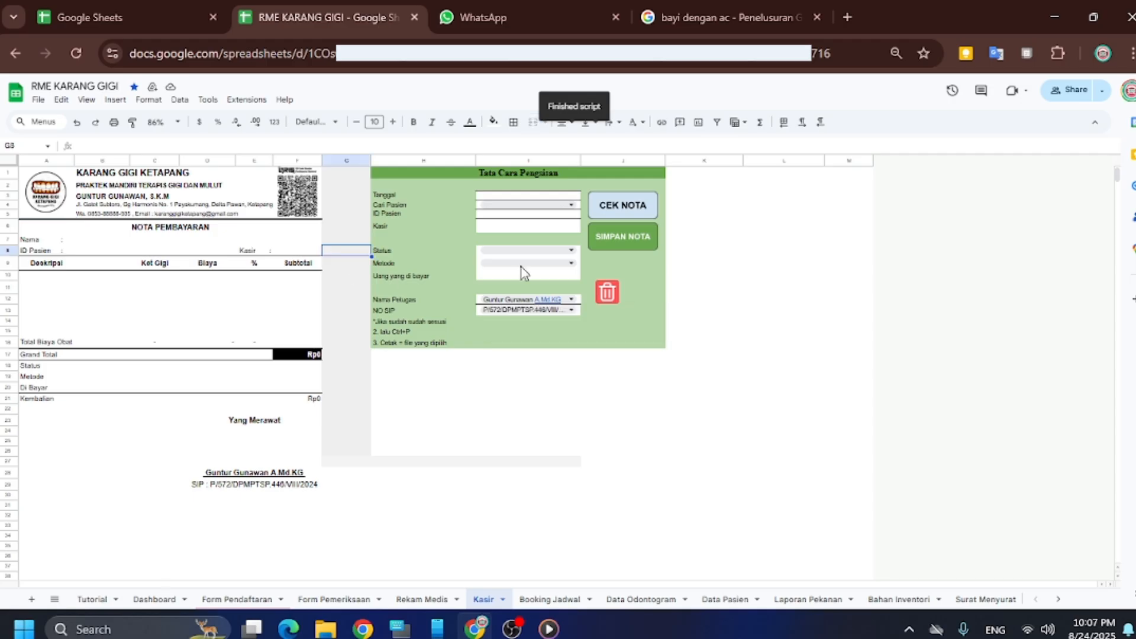
{"action": "left_click", "coordinate": [565, 199]}
{"action": "double_click", "coordinate": [565, 199]}
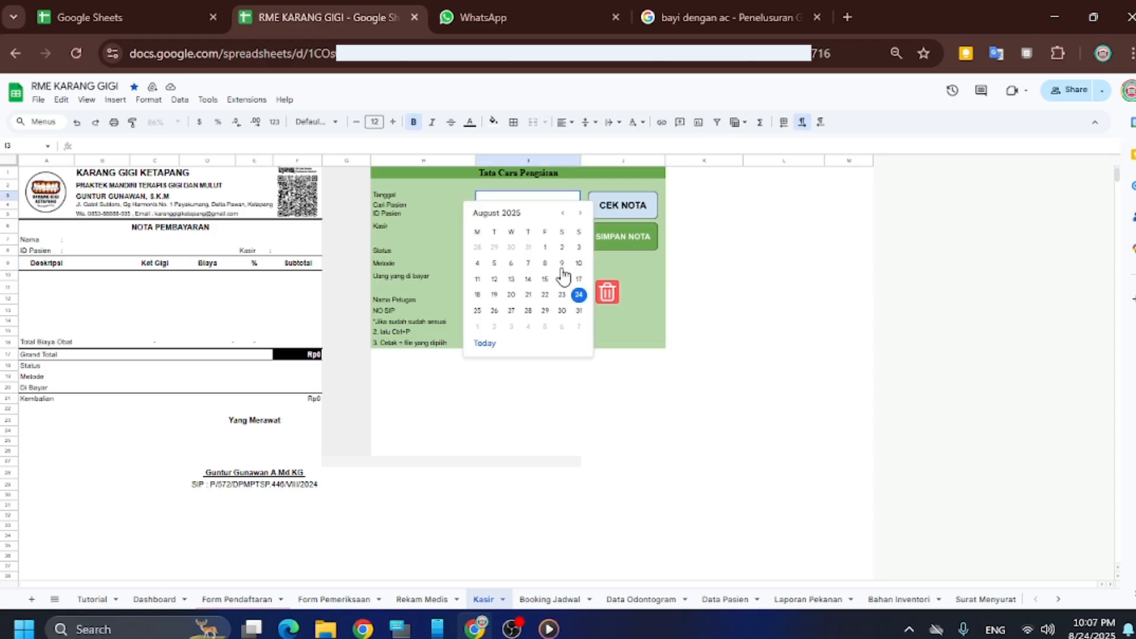
{"action": "left_click", "coordinate": [483, 343]}
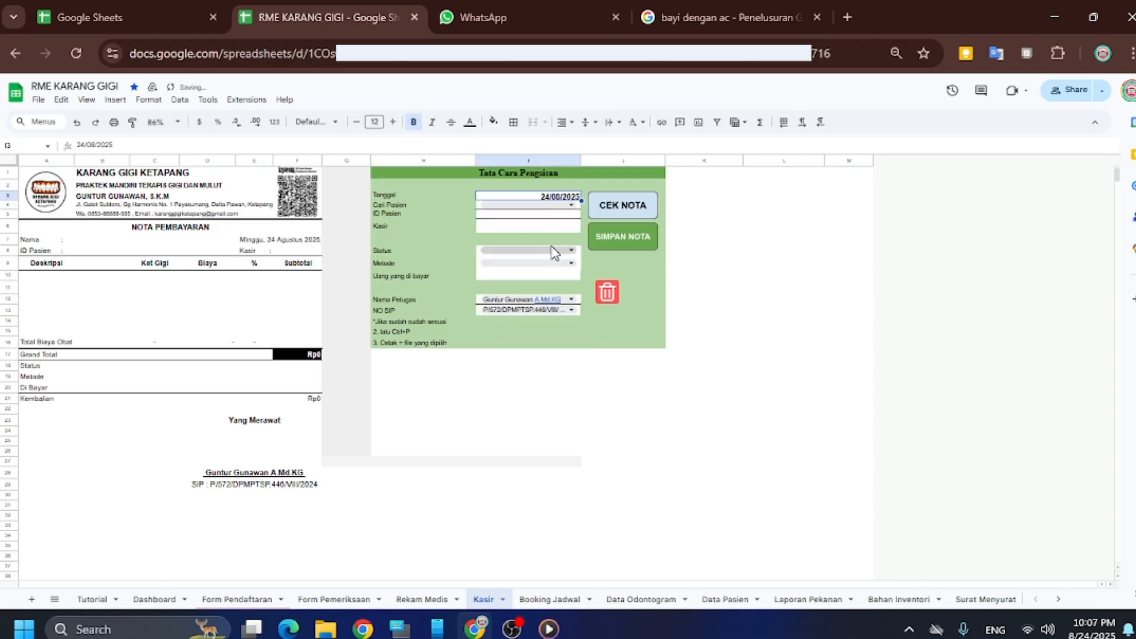
Select patient 24 in Cari Pasien and load the nota with CEK NOTA
{"action": "double_click", "coordinate": [534, 206]}
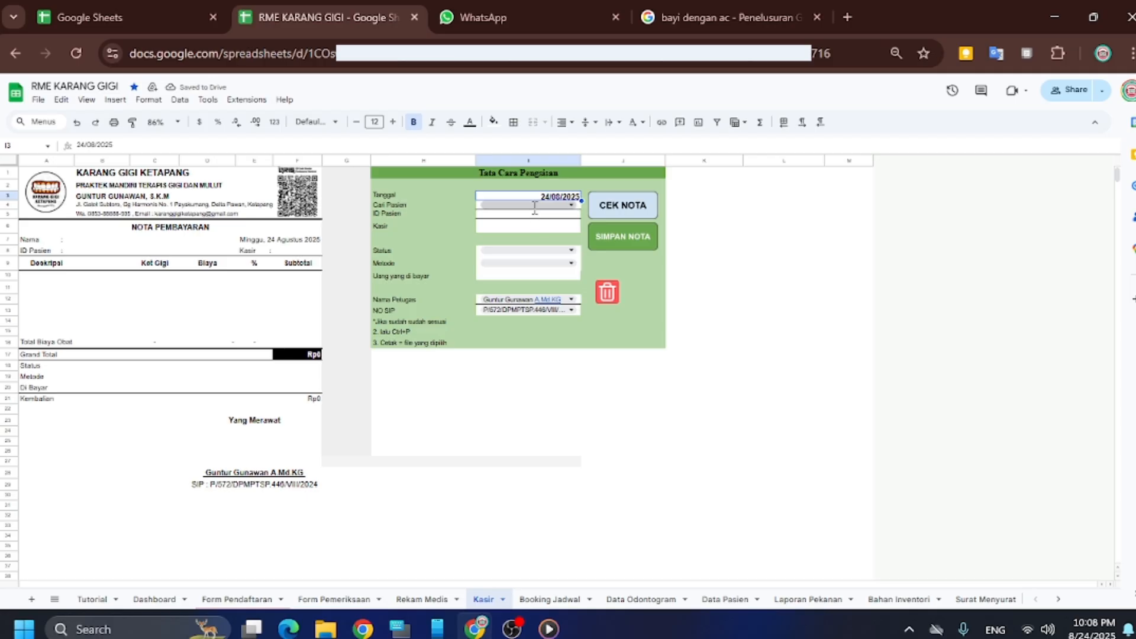
{"action": "scroll", "coordinate": [568, 415], "scroll_direction": "down", "scroll_amount": 1}
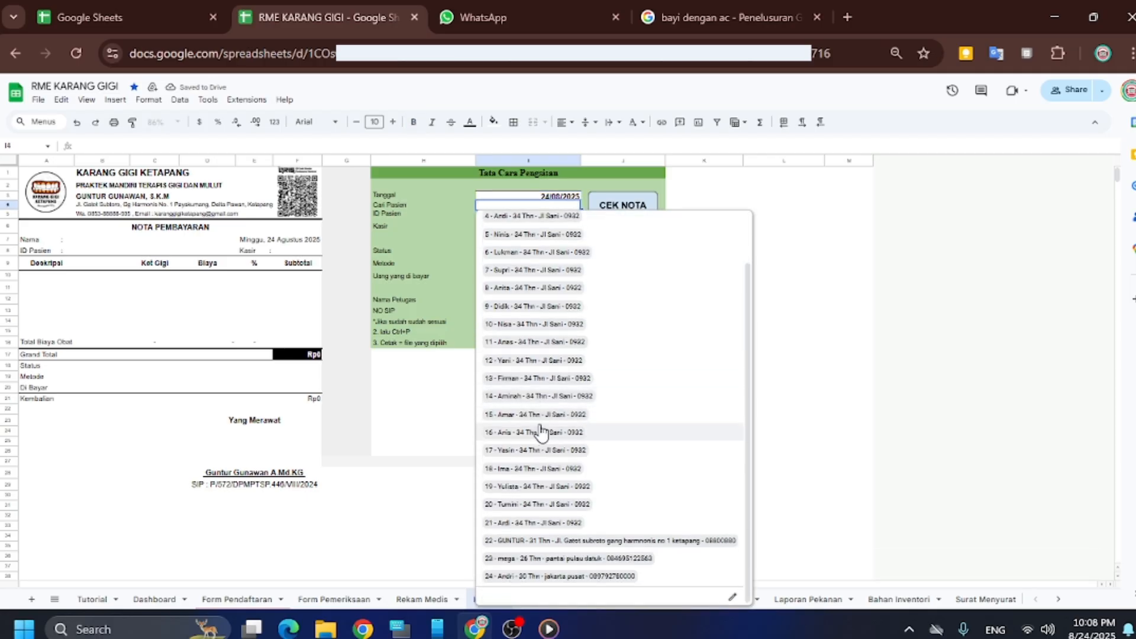
{"action": "left_click", "coordinate": [552, 577]}
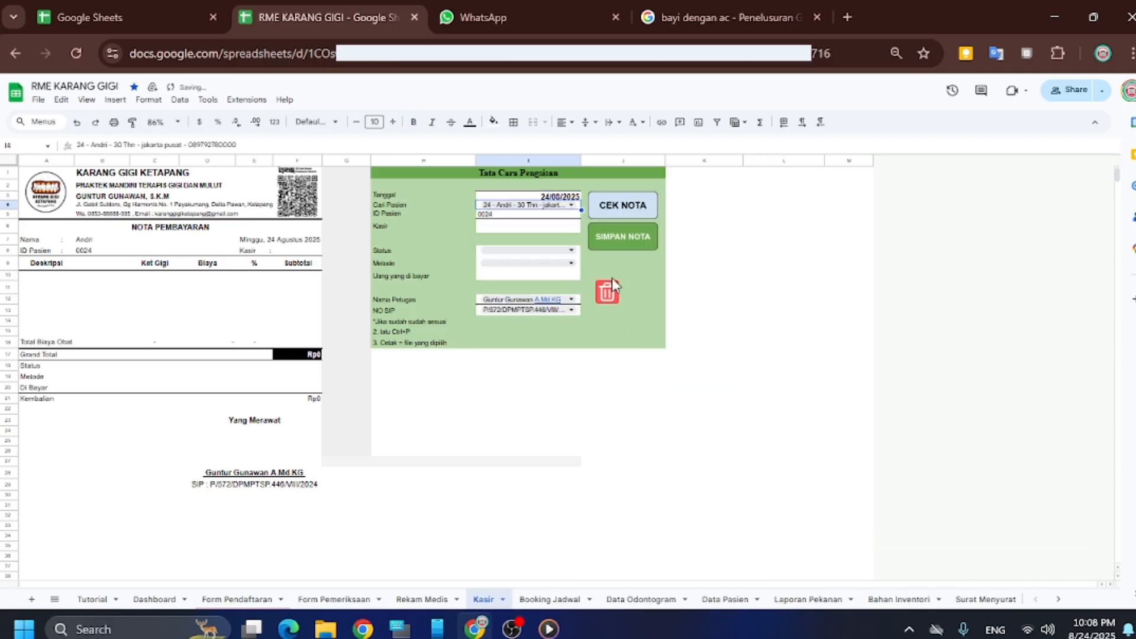
{"action": "left_click", "coordinate": [607, 212]}
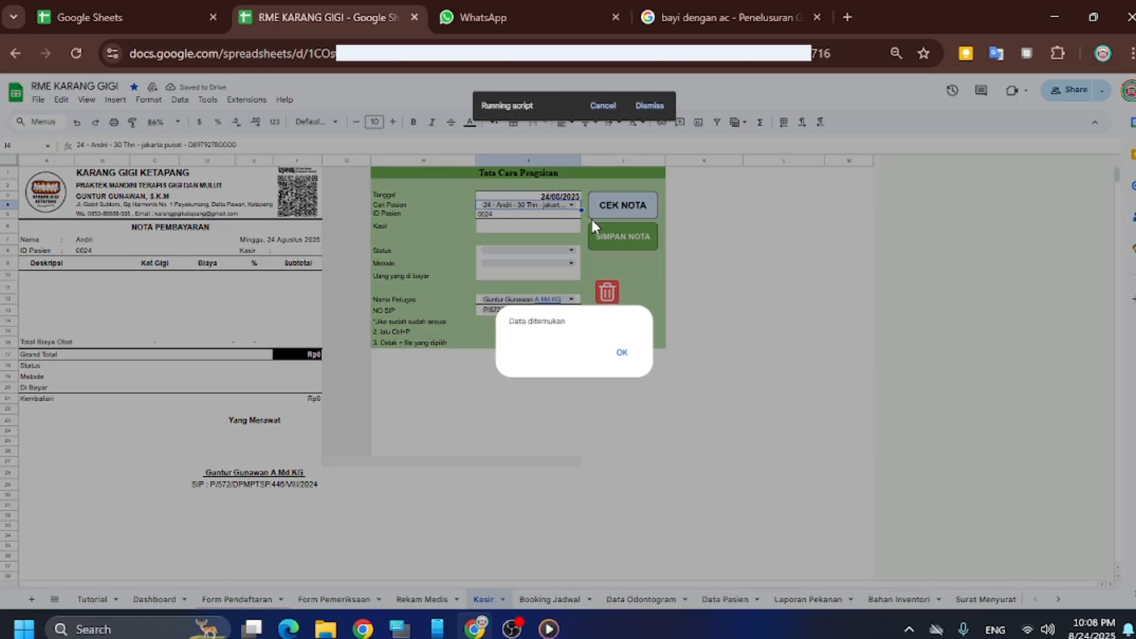
{"action": "left_click", "coordinate": [621, 353]}
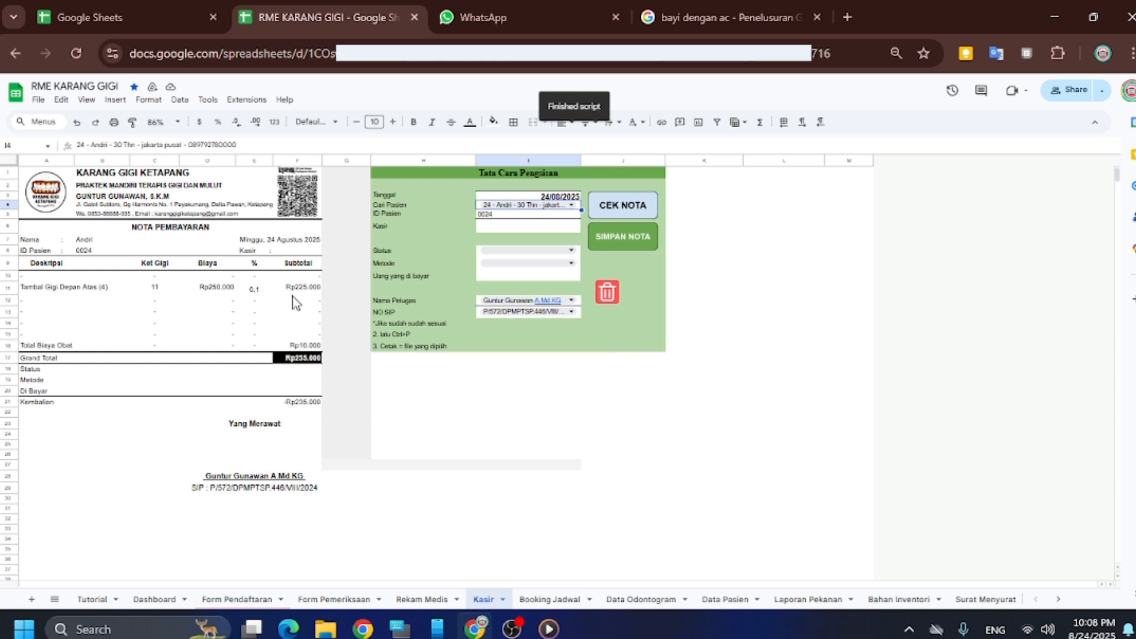
{"action": "left_click", "coordinate": [254, 293]}
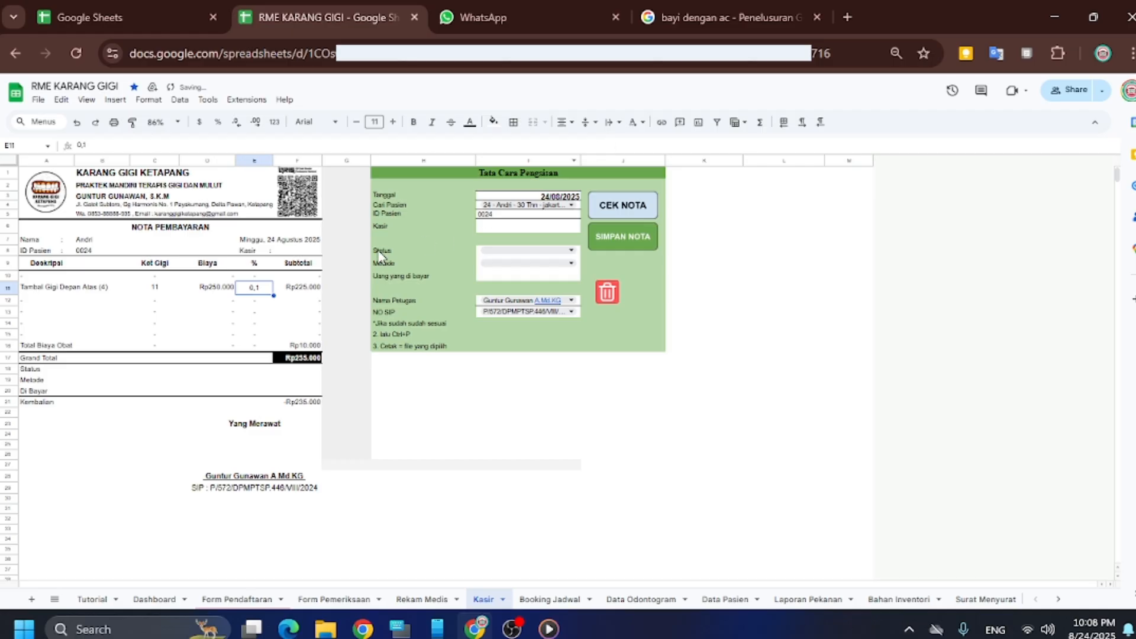
Enter the cashier's name in the Kasir field
{"action": "left_click", "coordinate": [348, 251]}
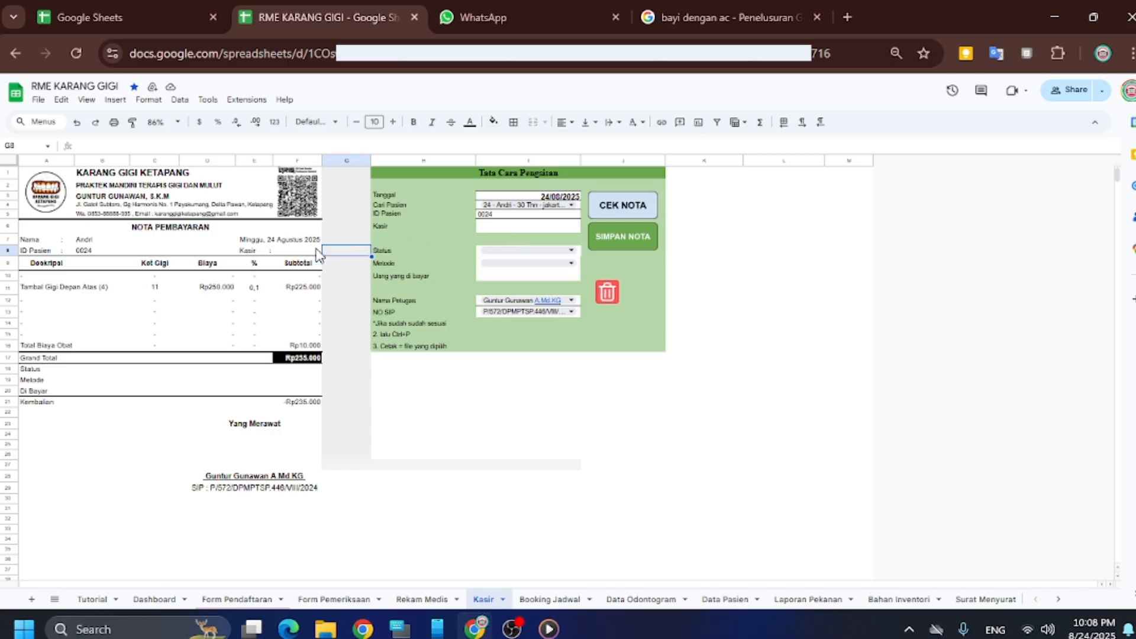
{"action": "left_click", "coordinate": [527, 227]}
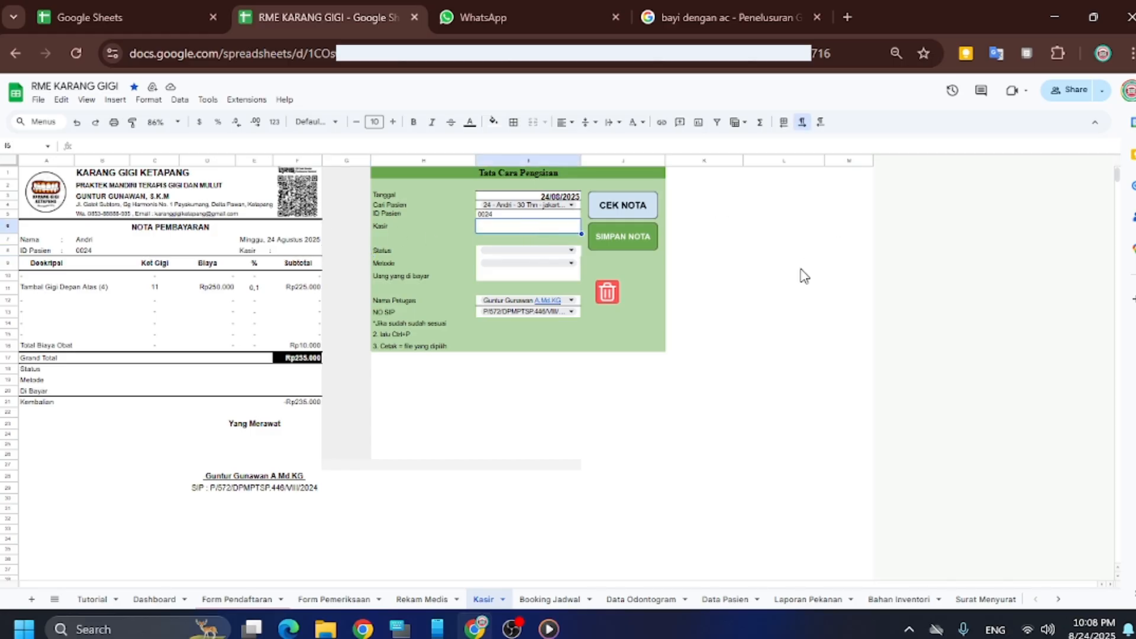
{"action": "type", "text": "f"}
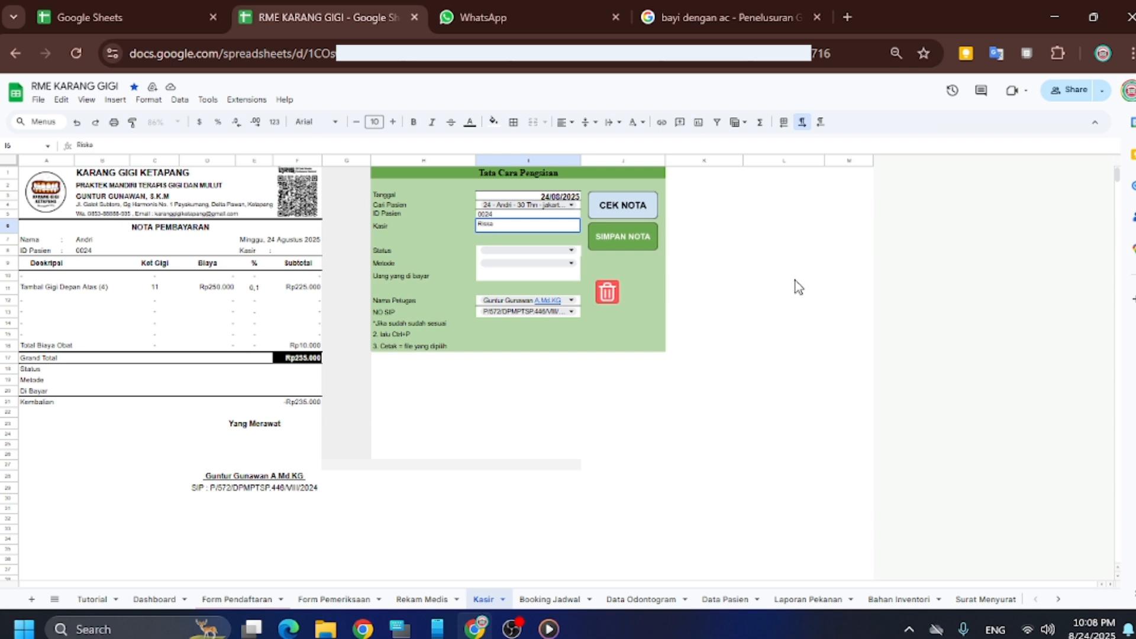
{"action": "type", "text": "iska"}
{"action": "left_click", "coordinate": [627, 253]}
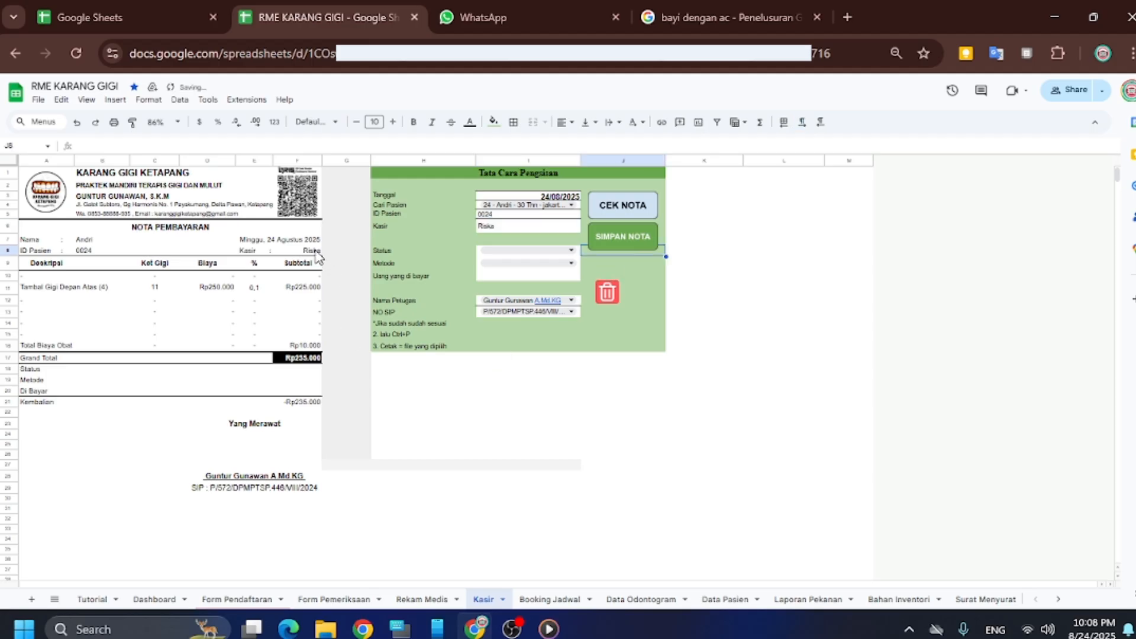
Set Status to Lunas, Metode to CASH and amount paid to Rp250.000
{"action": "left_click", "coordinate": [527, 251]}
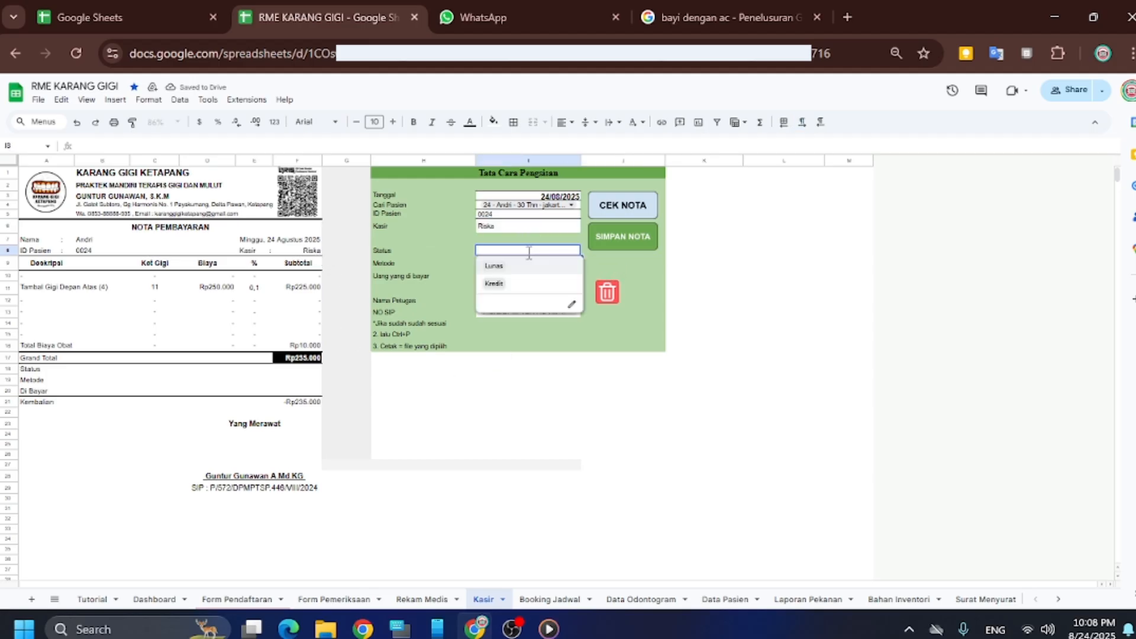
{"action": "left_click", "coordinate": [495, 267]}
{"action": "left_click", "coordinate": [524, 266]}
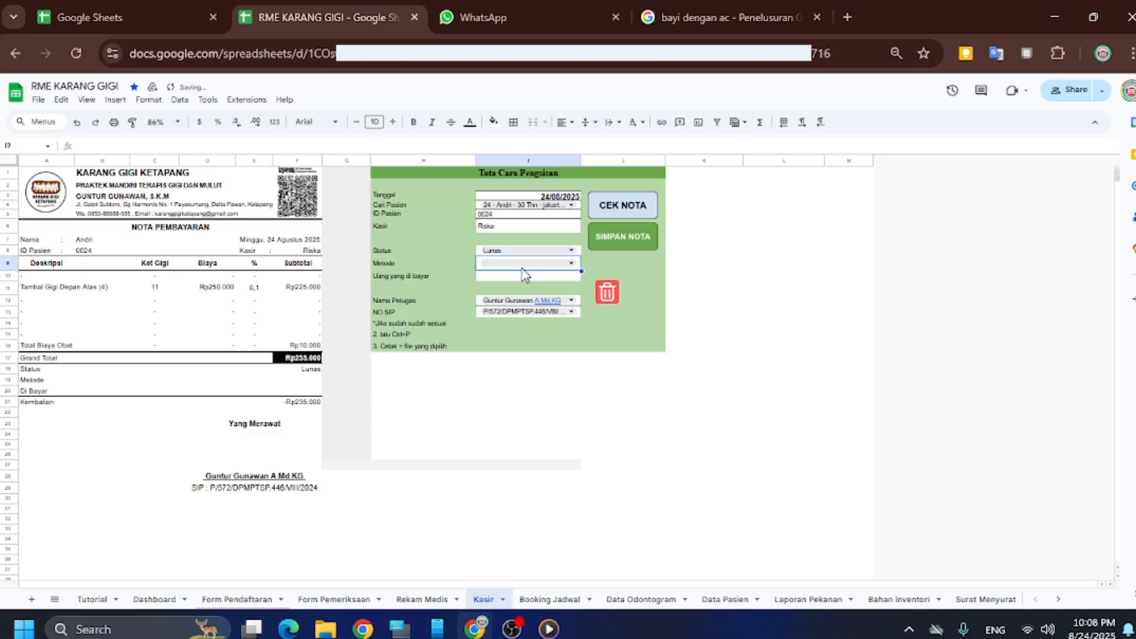
{"action": "double_click", "coordinate": [519, 263]}
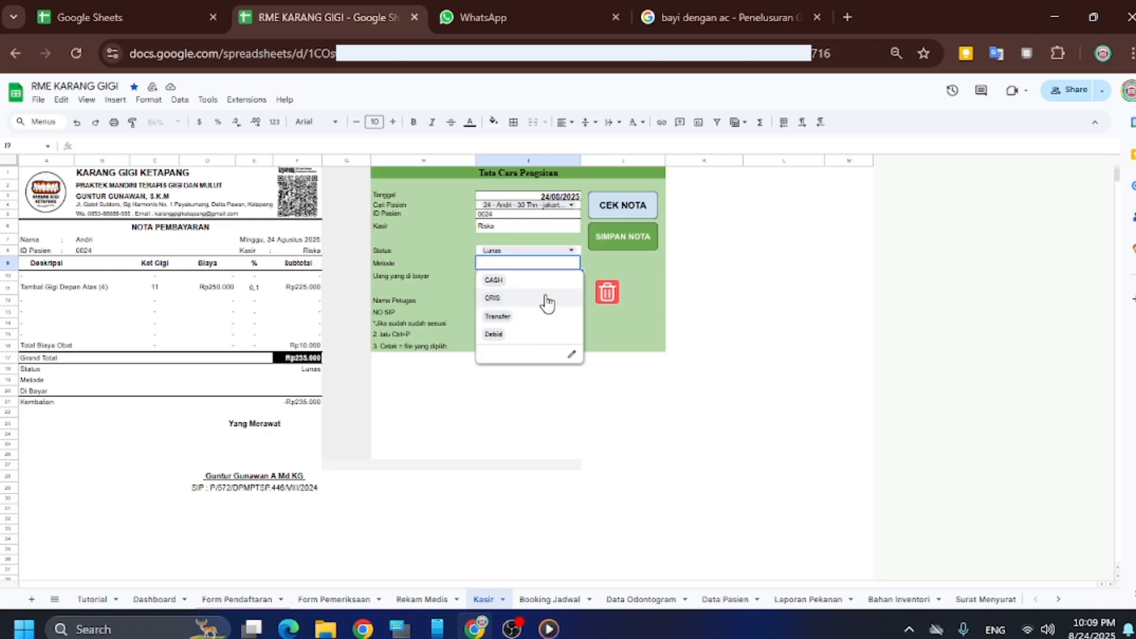
{"action": "left_click", "coordinate": [512, 283]}
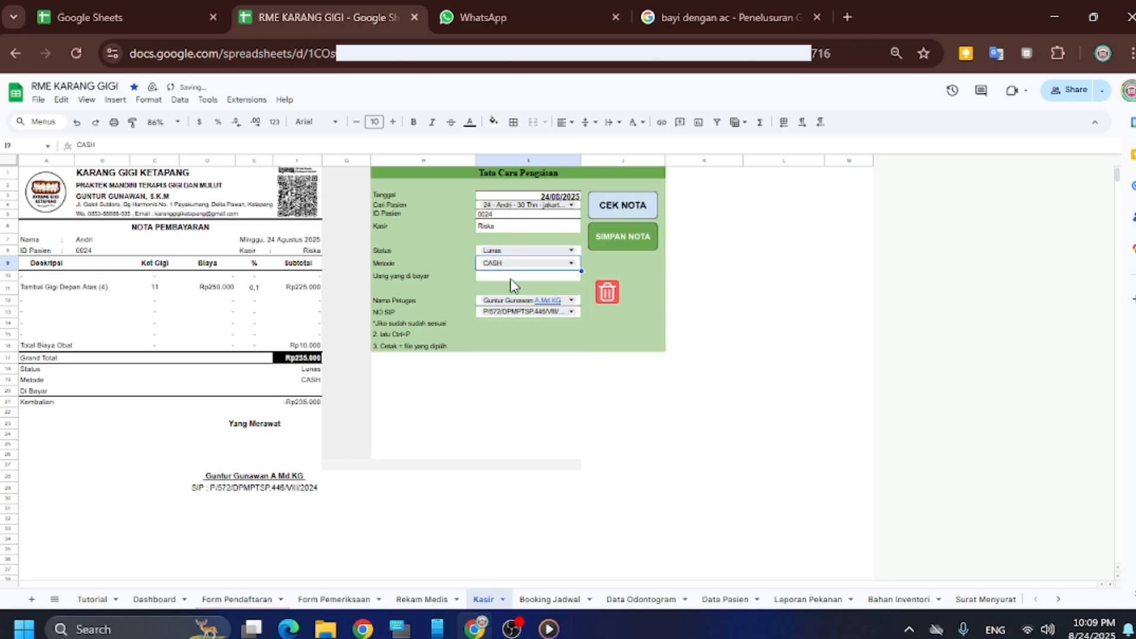
{"action": "left_click", "coordinate": [541, 277]}
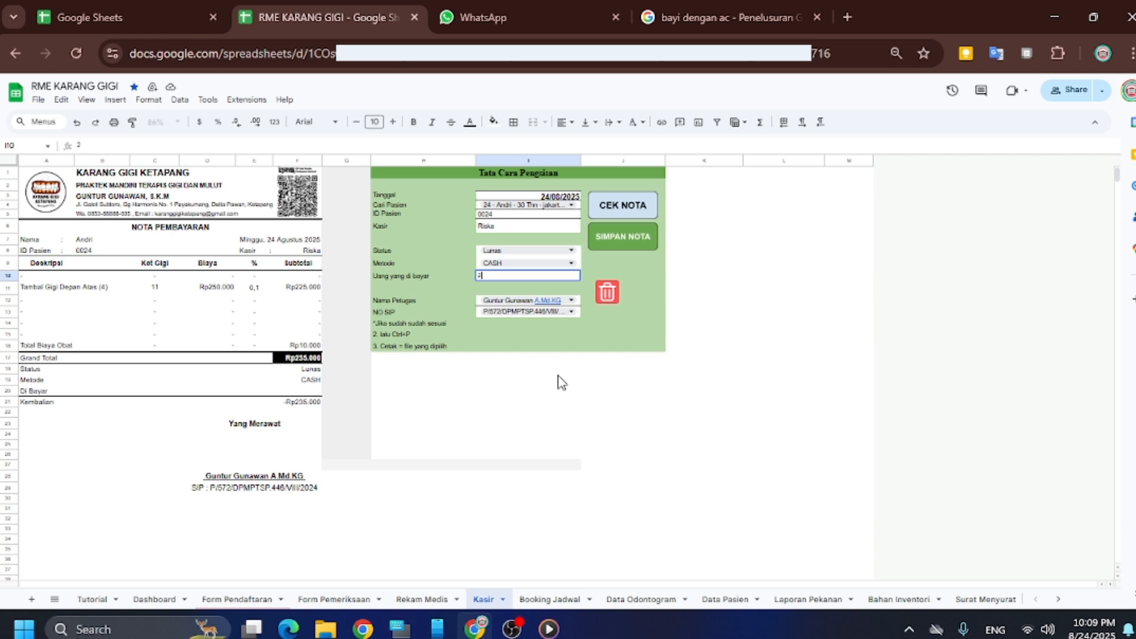
{"action": "type", "text": "0000"}
{"action": "key", "text": "Return"}
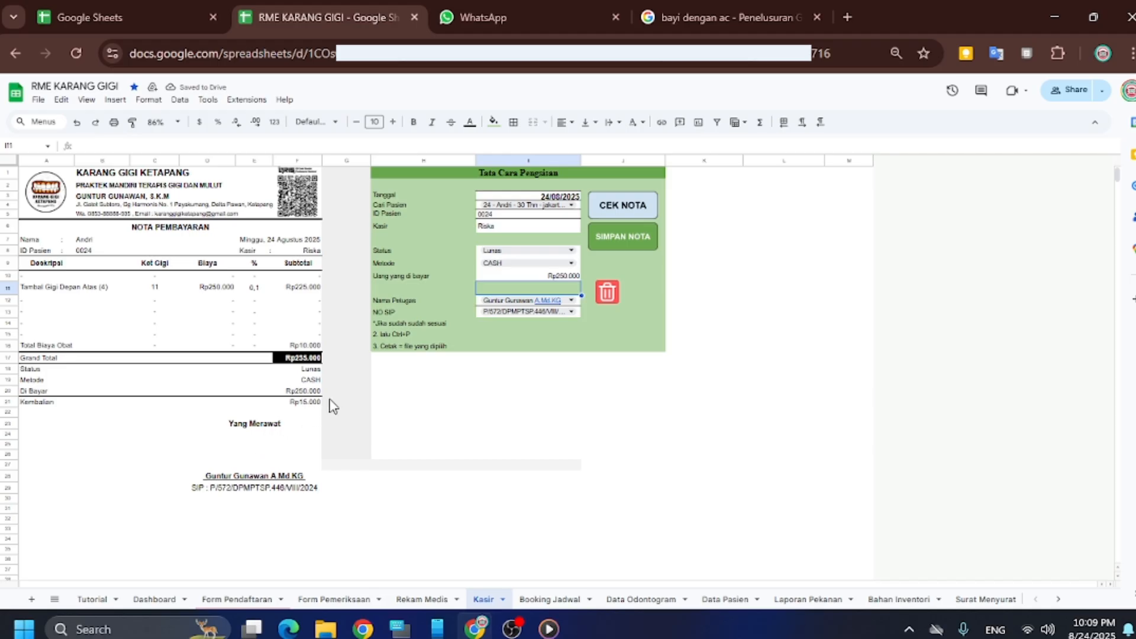
Save the nota to Data Pembayaran with SIMPAN NOTA
{"action": "scroll", "coordinate": [302, 343], "scroll_direction": "down", "scroll_amount": 3}
{"action": "scroll", "coordinate": [296, 329], "scroll_direction": "up", "scroll_amount": 3}
{"action": "left_click", "coordinate": [626, 240]}
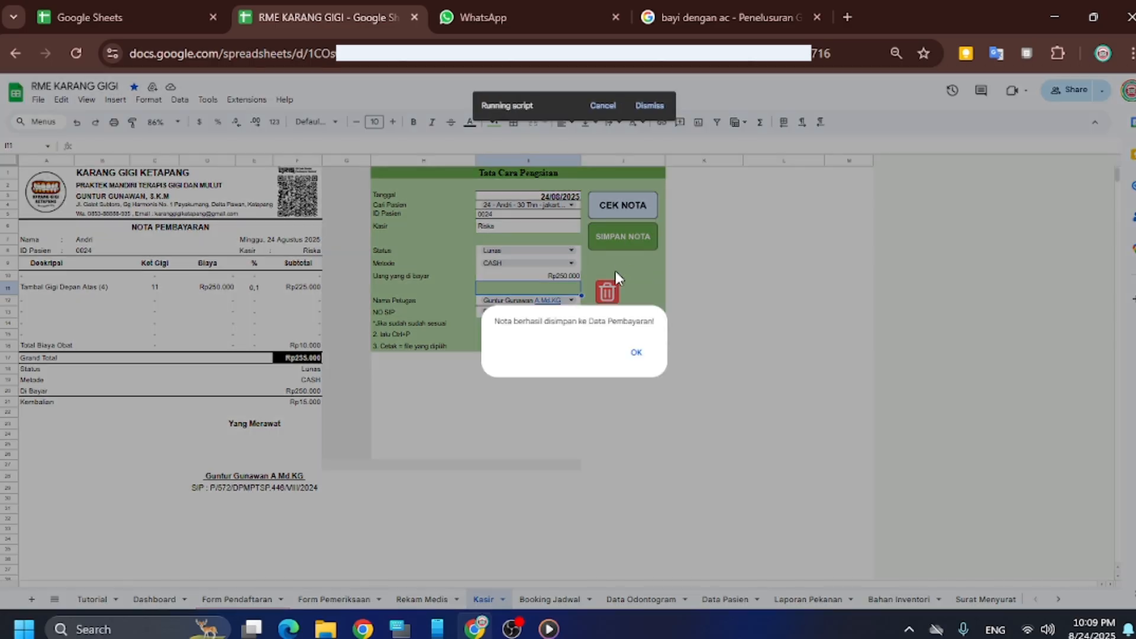
{"action": "left_click", "coordinate": [635, 355]}
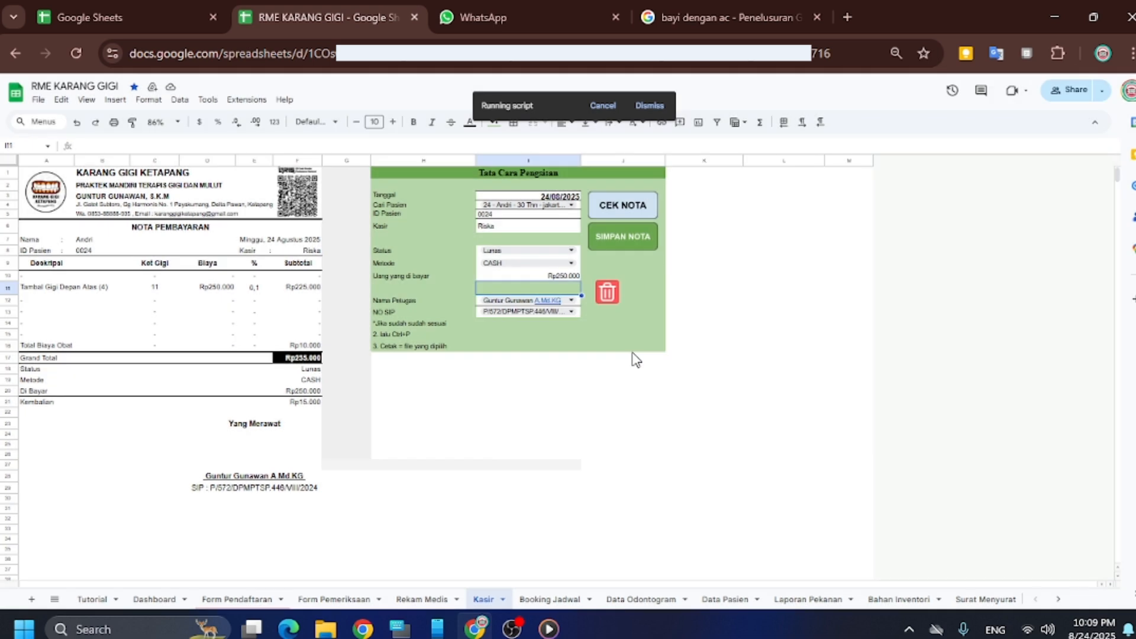
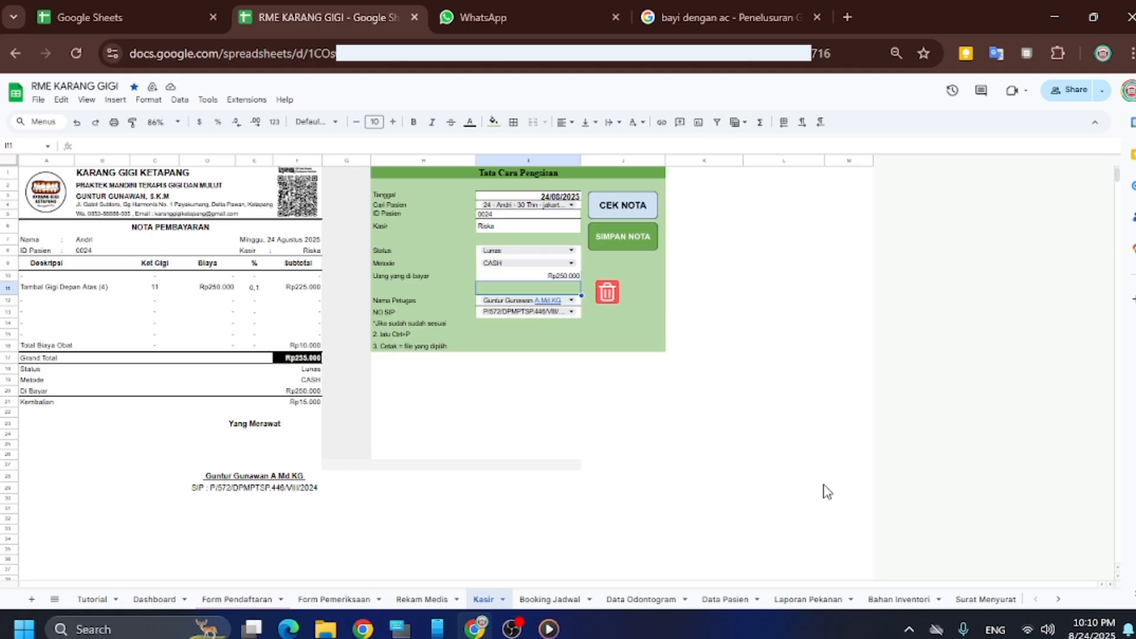
Open the Surat Menyurat sheet, check the NO RM cell's formula and scroll through the consent letter
{"action": "left_click", "coordinate": [997, 601]}
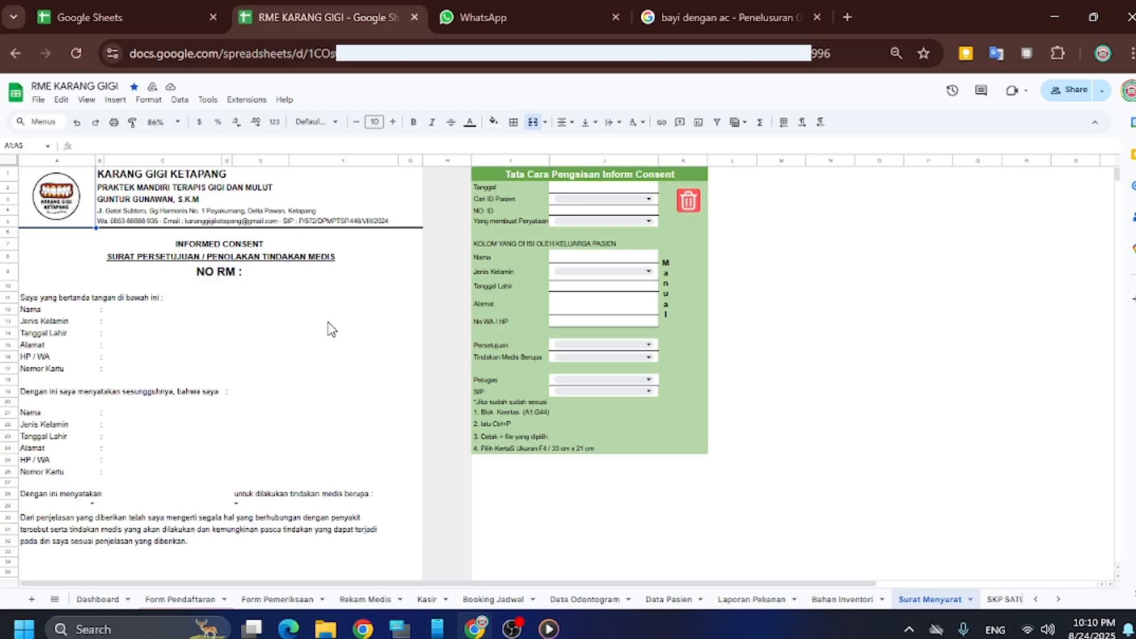
{"action": "left_click", "coordinate": [341, 276]}
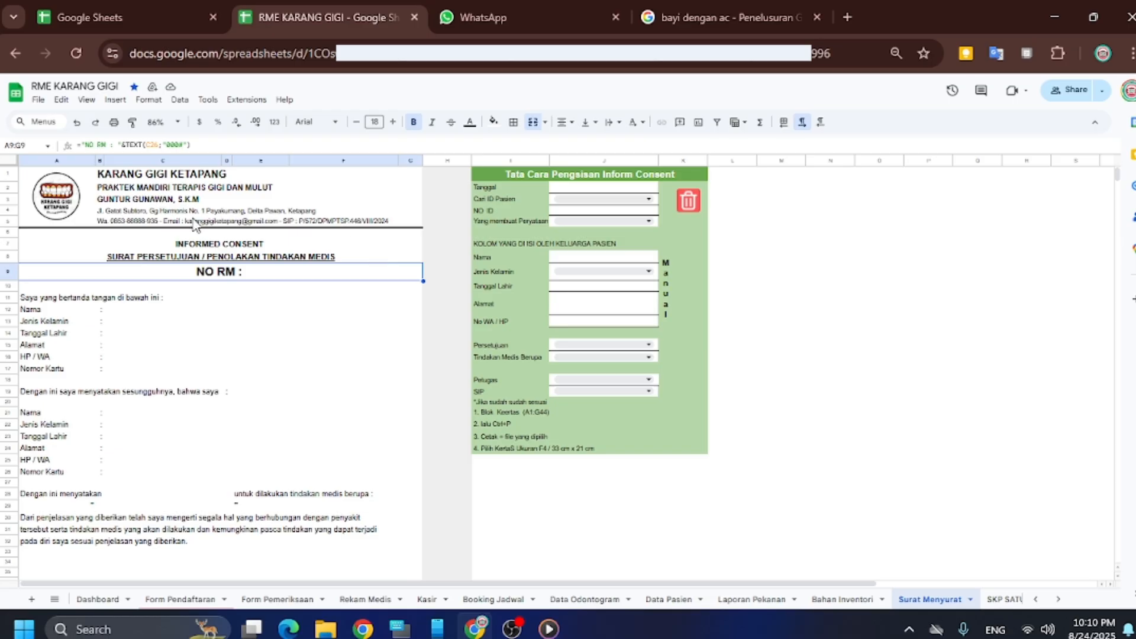
{"action": "scroll", "coordinate": [409, 322], "scroll_direction": "down", "scroll_amount": 5}
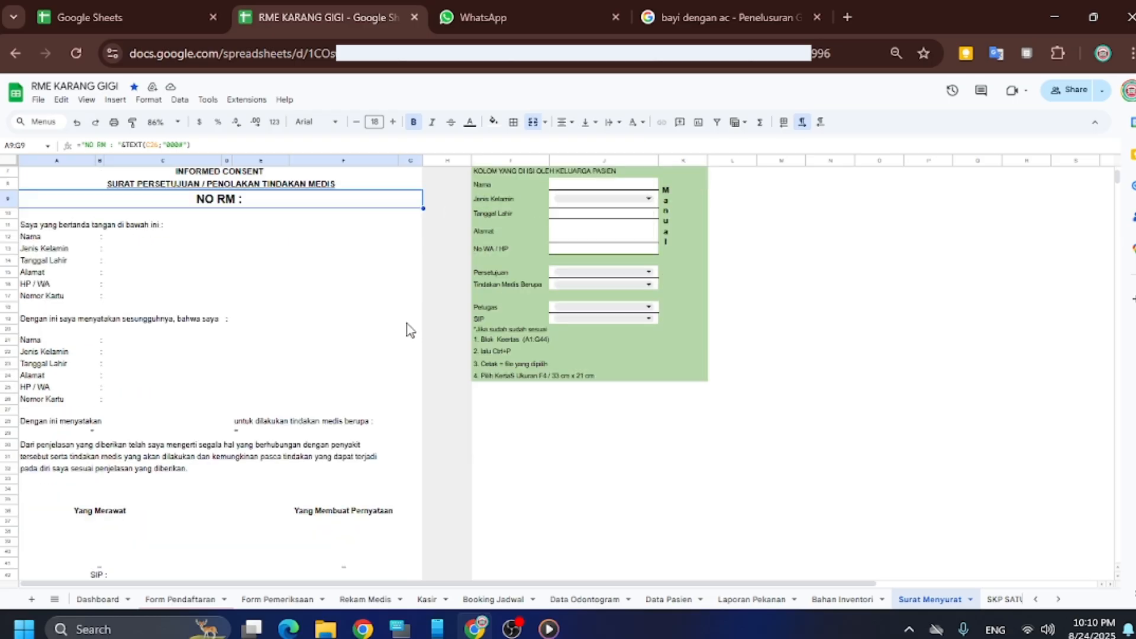
{"action": "scroll", "coordinate": [406, 329], "scroll_direction": "up", "scroll_amount": 5}
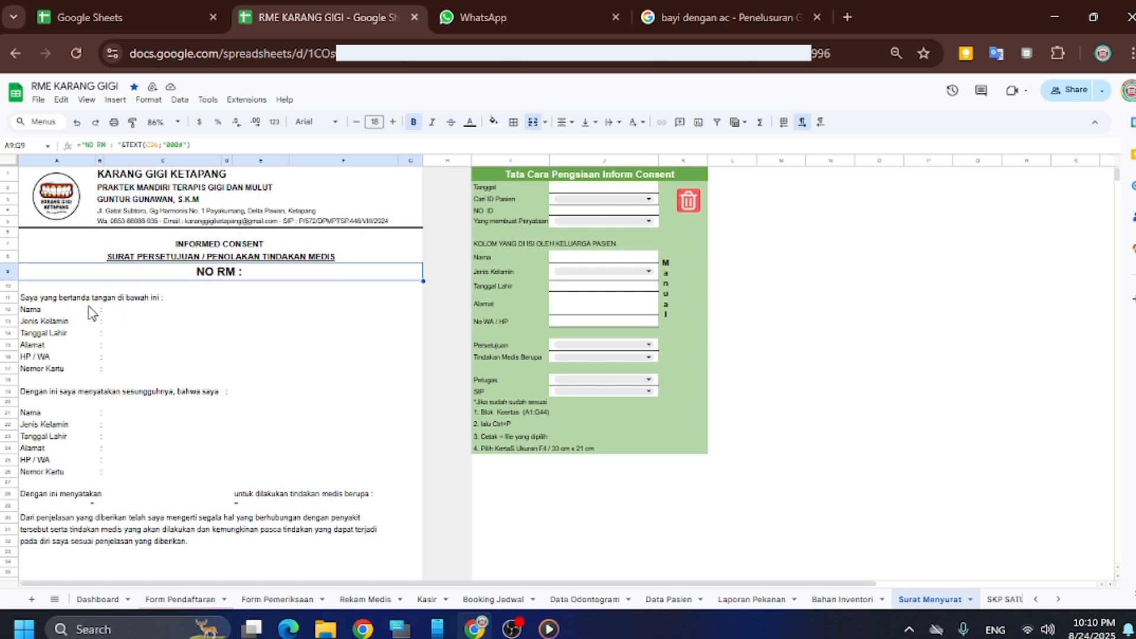
{"action": "scroll", "coordinate": [92, 427], "scroll_direction": "down", "scroll_amount": 2}
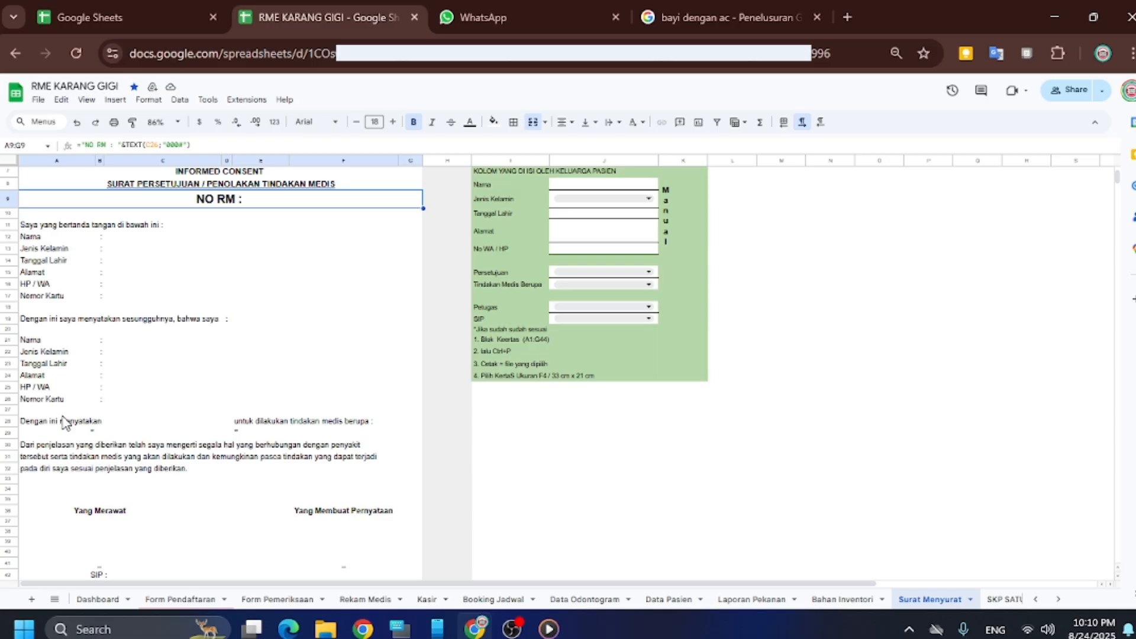
{"action": "scroll", "coordinate": [107, 435], "scroll_direction": "down", "scroll_amount": 2}
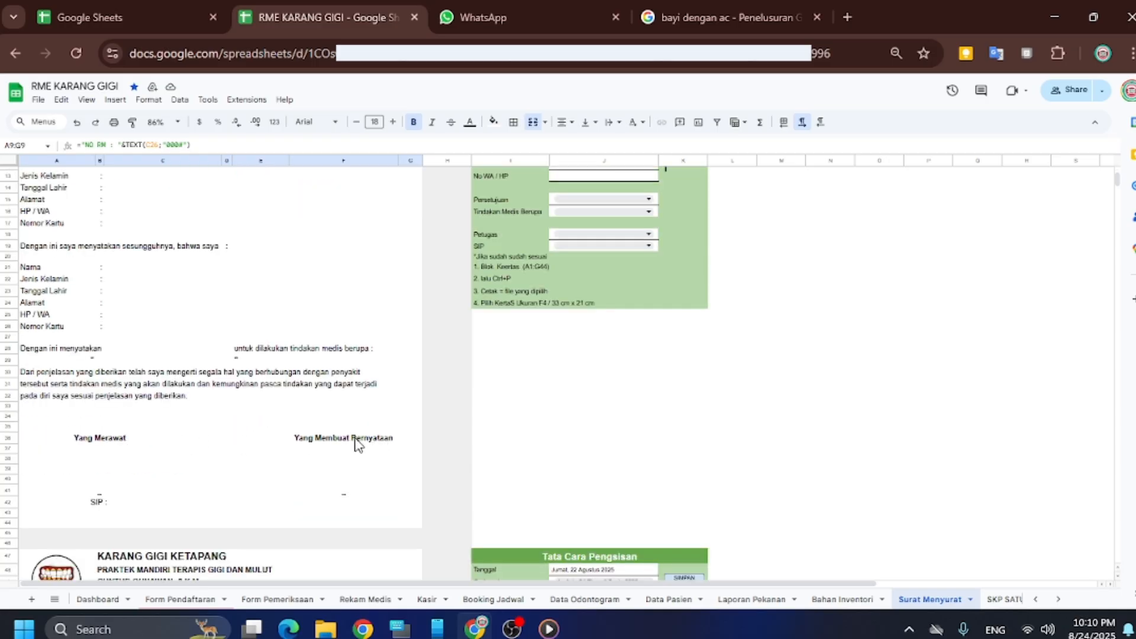
{"action": "scroll", "coordinate": [451, 347], "scroll_direction": "up", "scroll_amount": 4}
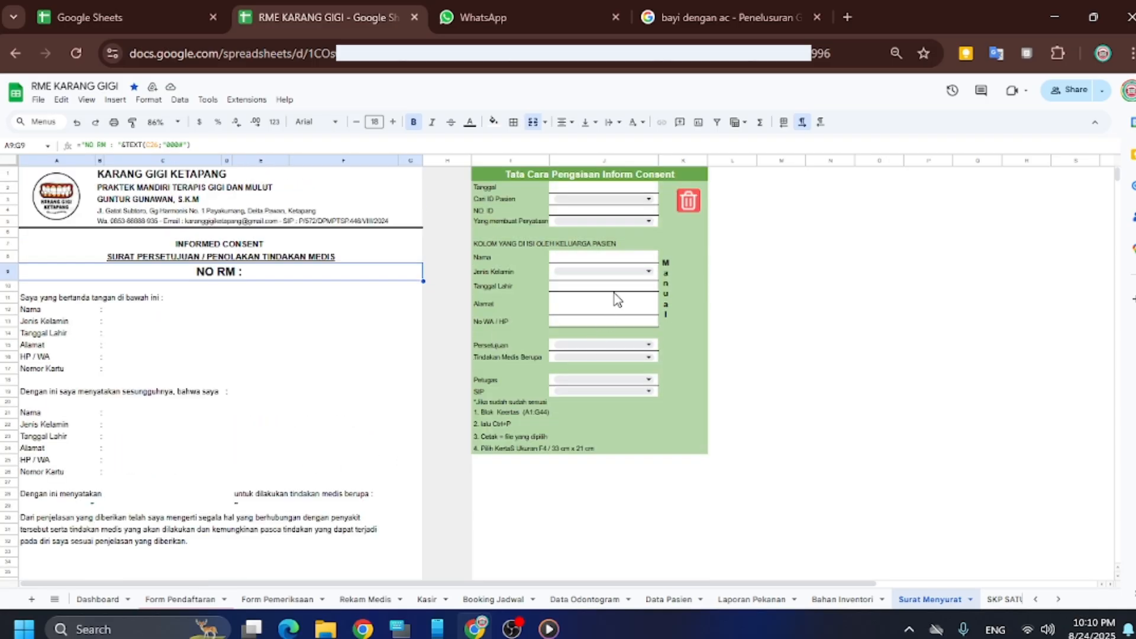
Date the consent letter 24 August 2025, choose patient 24 and set the statement maker to Sendiri
{"action": "double_click", "coordinate": [614, 188]}
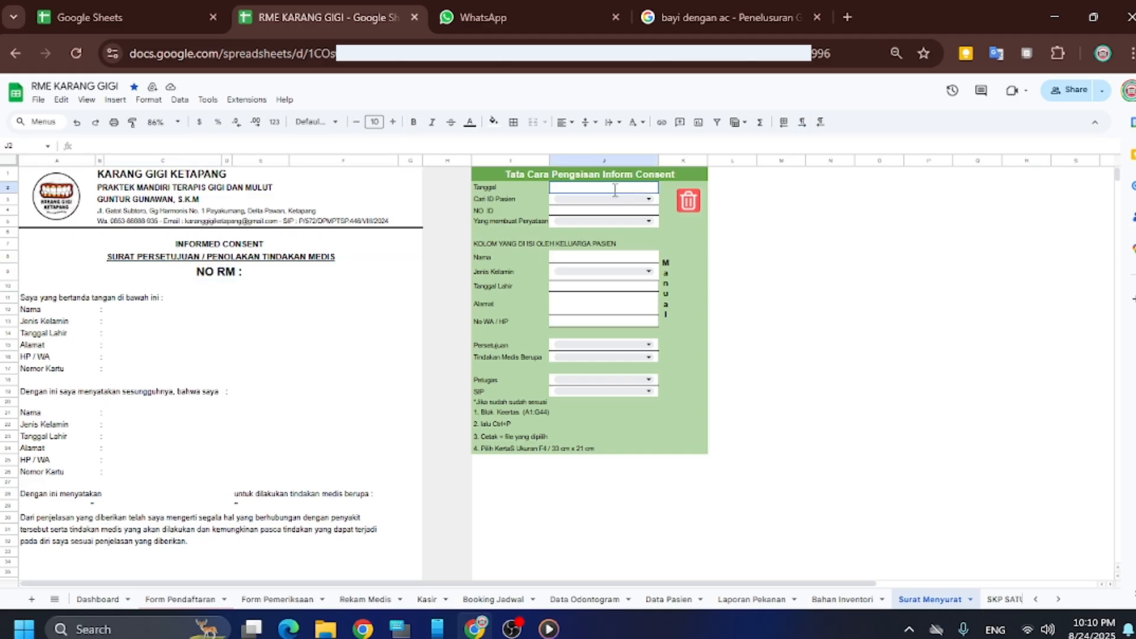
{"action": "left_click", "coordinate": [654, 287]}
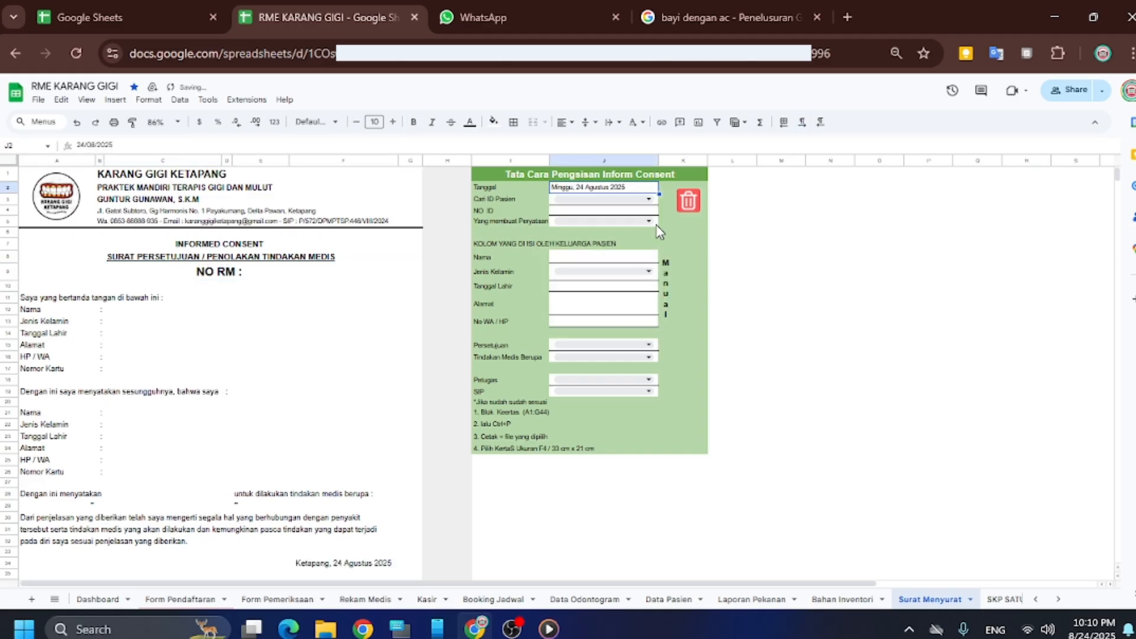
{"action": "left_click", "coordinate": [614, 200]}
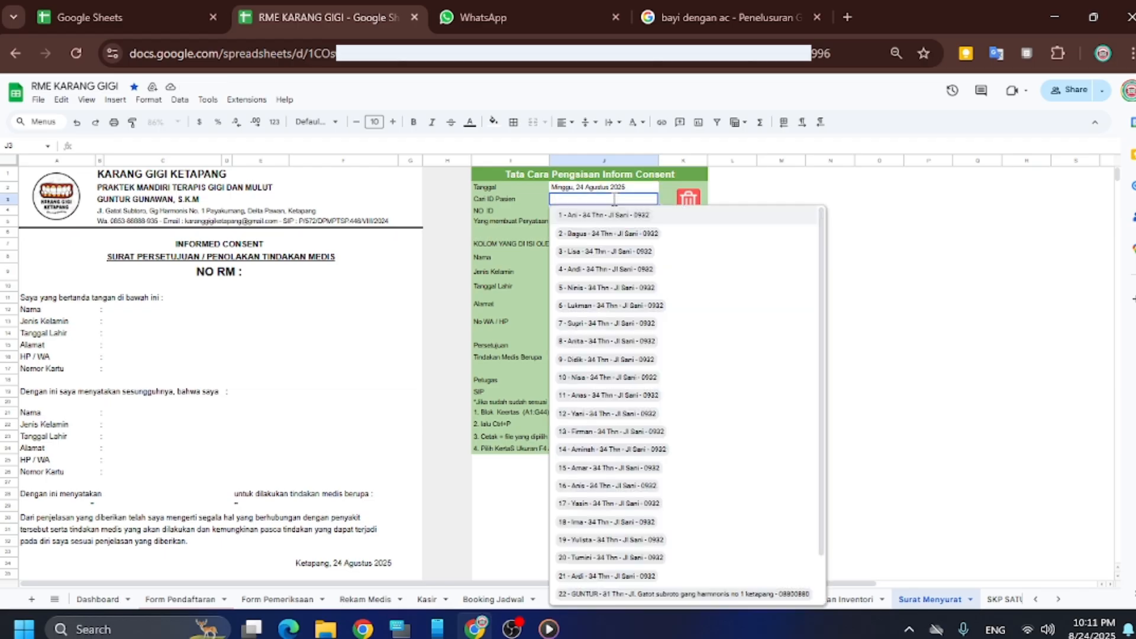
{"action": "scroll", "coordinate": [586, 509], "scroll_direction": "down", "scroll_amount": 1}
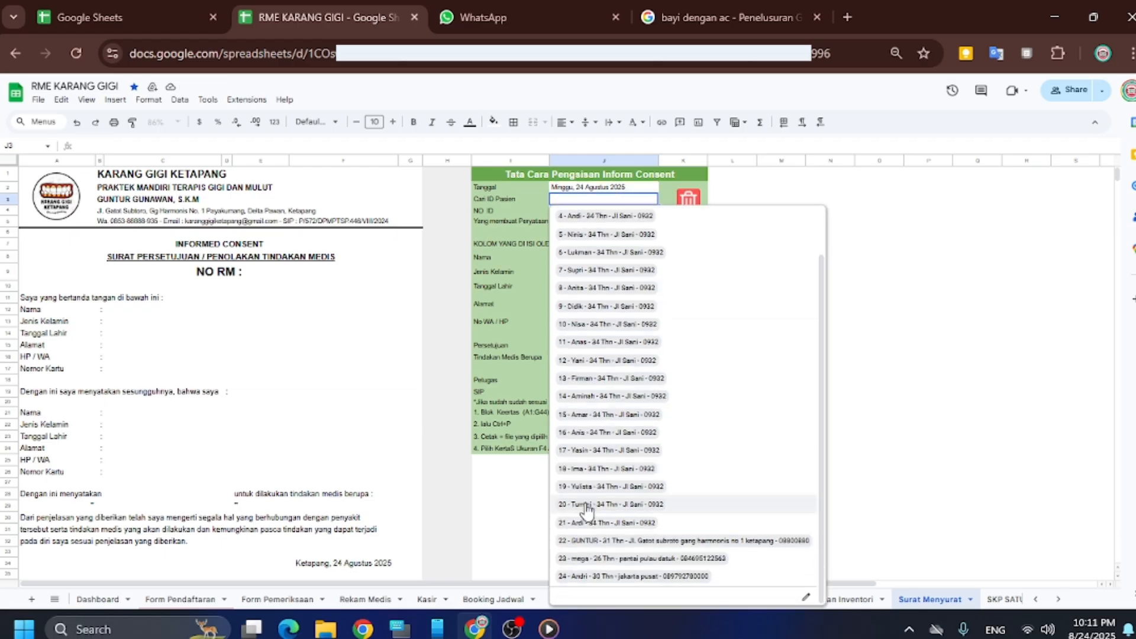
{"action": "left_click", "coordinate": [588, 577]}
{"action": "left_click", "coordinate": [603, 221]}
{"action": "left_click", "coordinate": [603, 222]}
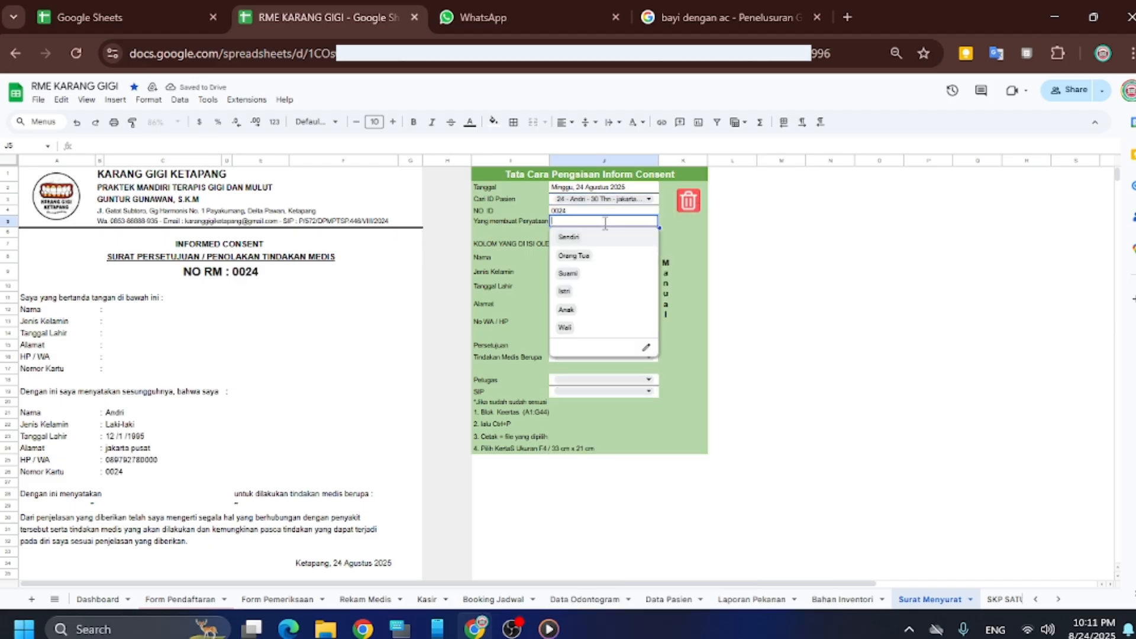
{"action": "left_click", "coordinate": [601, 238]}
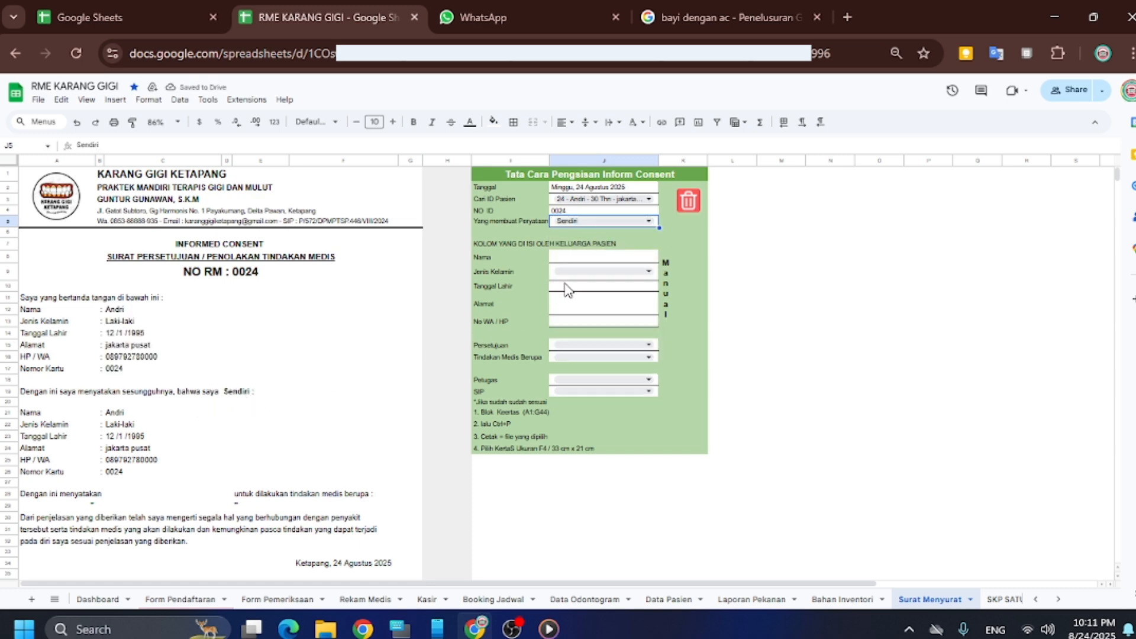
Record consent as SETUJU for the treatment Tambal Gigi Depan Atas (4)
{"action": "scroll", "coordinate": [570, 343], "scroll_direction": "down", "scroll_amount": 2}
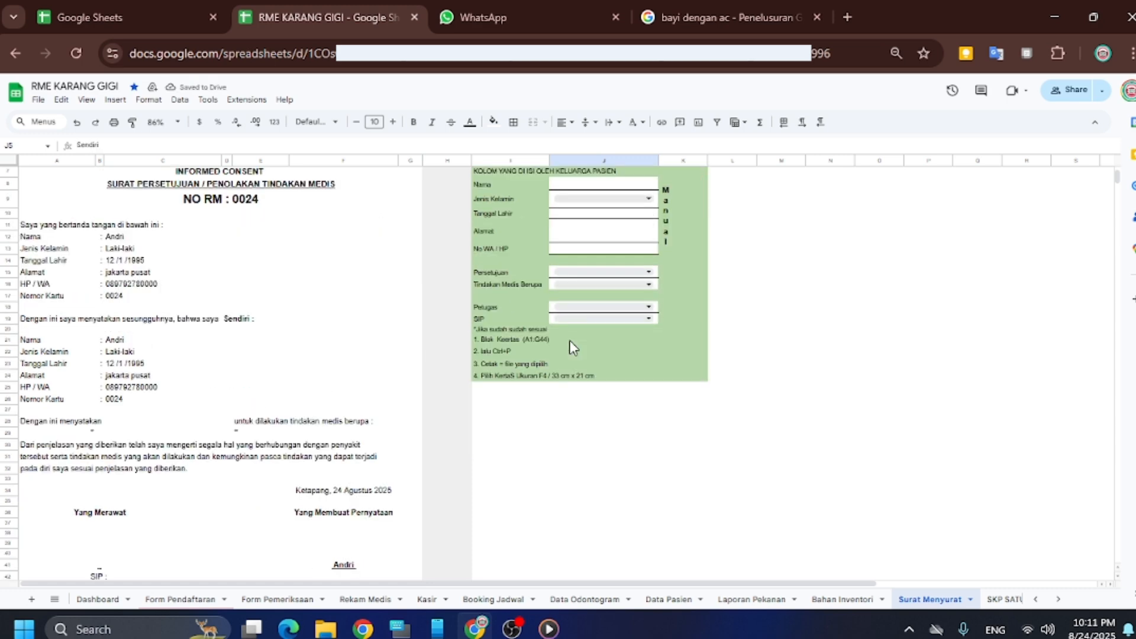
{"action": "left_click", "coordinate": [603, 273]}
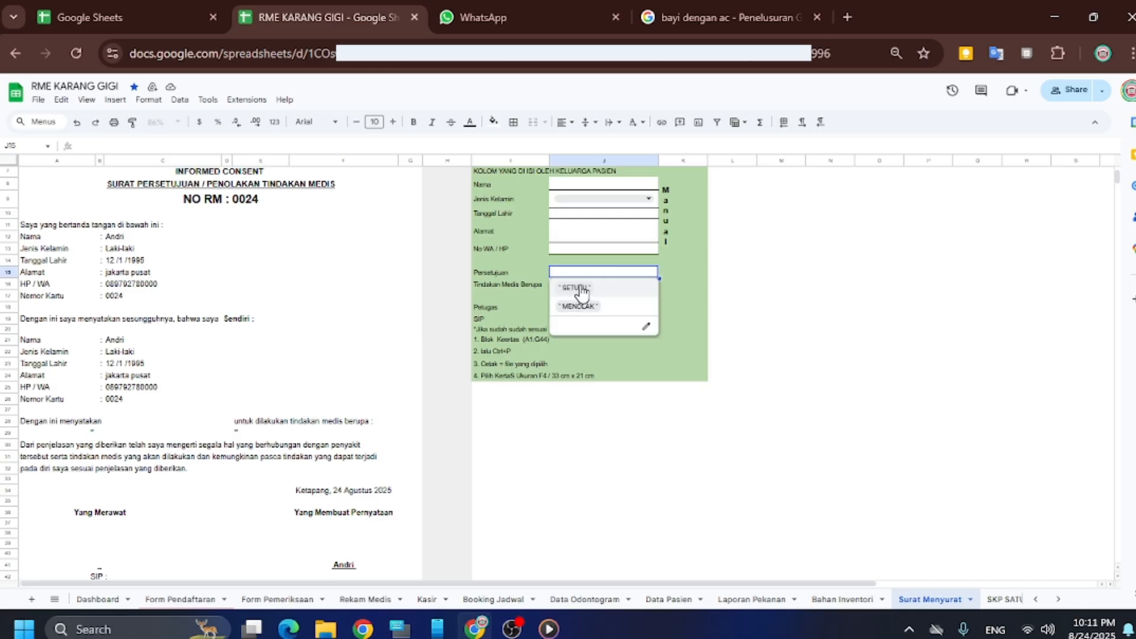
{"action": "left_click", "coordinate": [582, 289]}
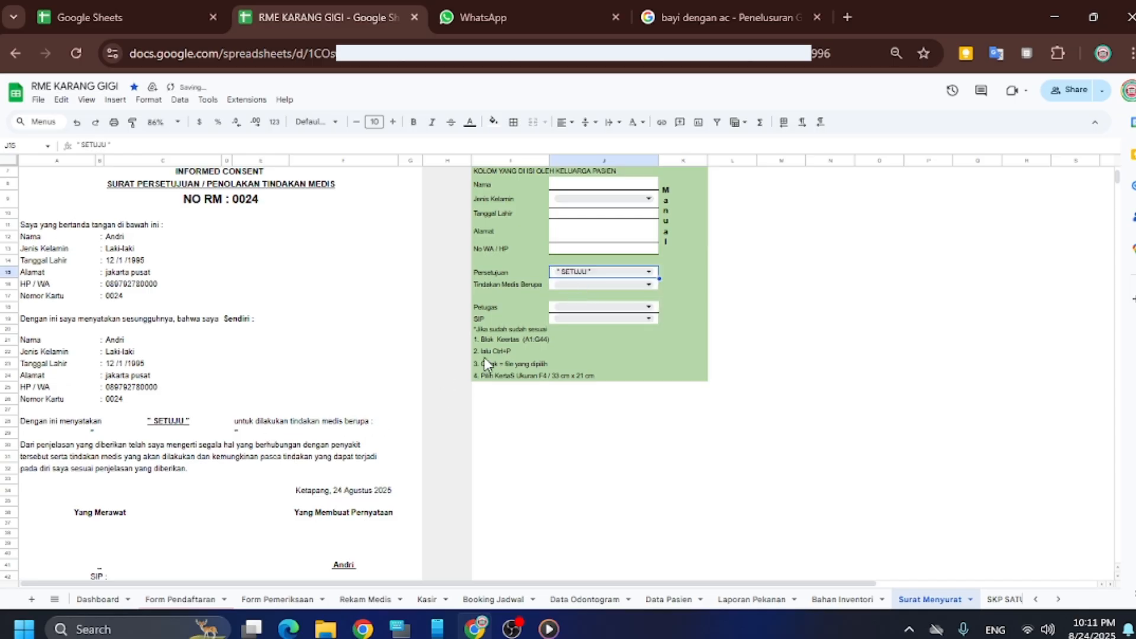
{"action": "left_click", "coordinate": [556, 284]}
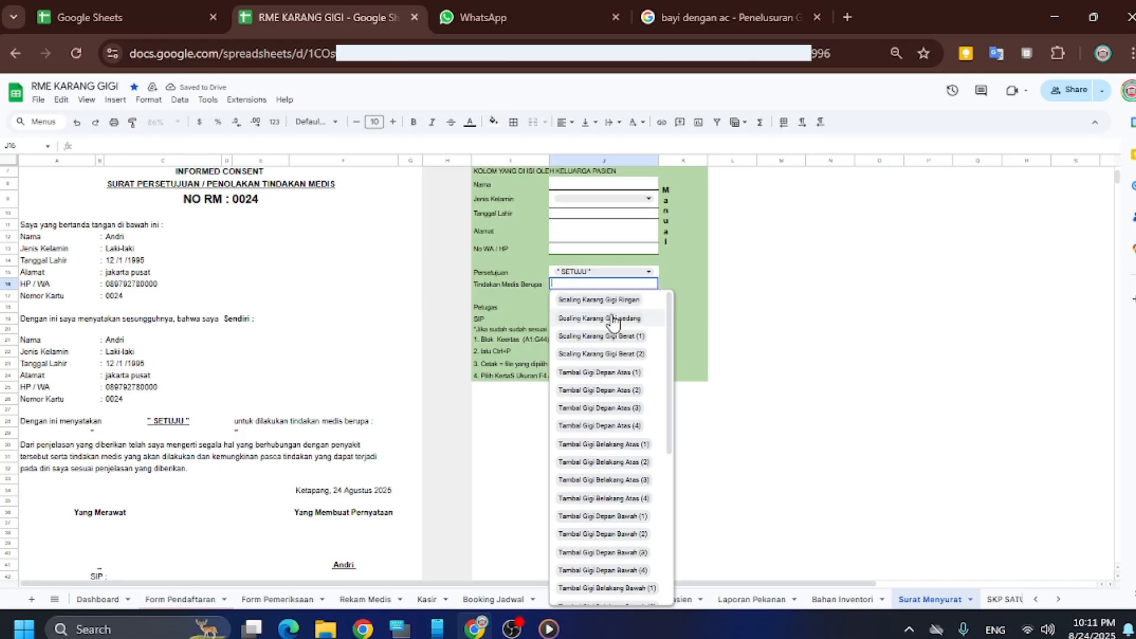
{"action": "left_click", "coordinate": [609, 425]}
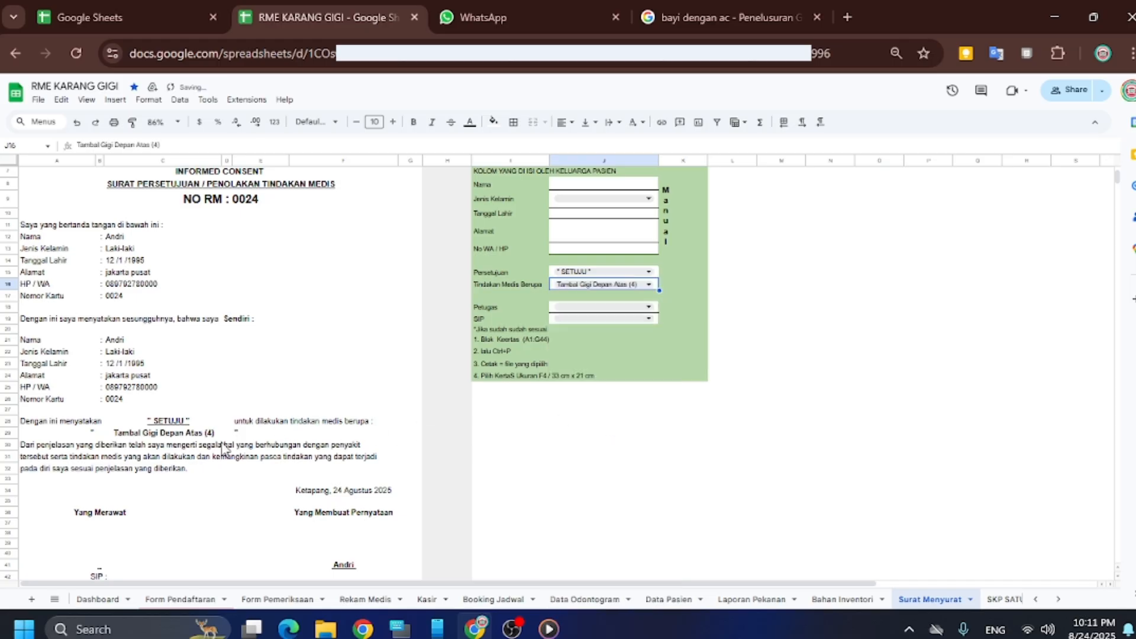
Choose the attending dentist as Petugas and fill in the SIP number
{"action": "scroll", "coordinate": [220, 477], "scroll_direction": "down", "scroll_amount": 3}
{"action": "scroll", "coordinate": [596, 309], "scroll_direction": "up", "scroll_amount": 2}
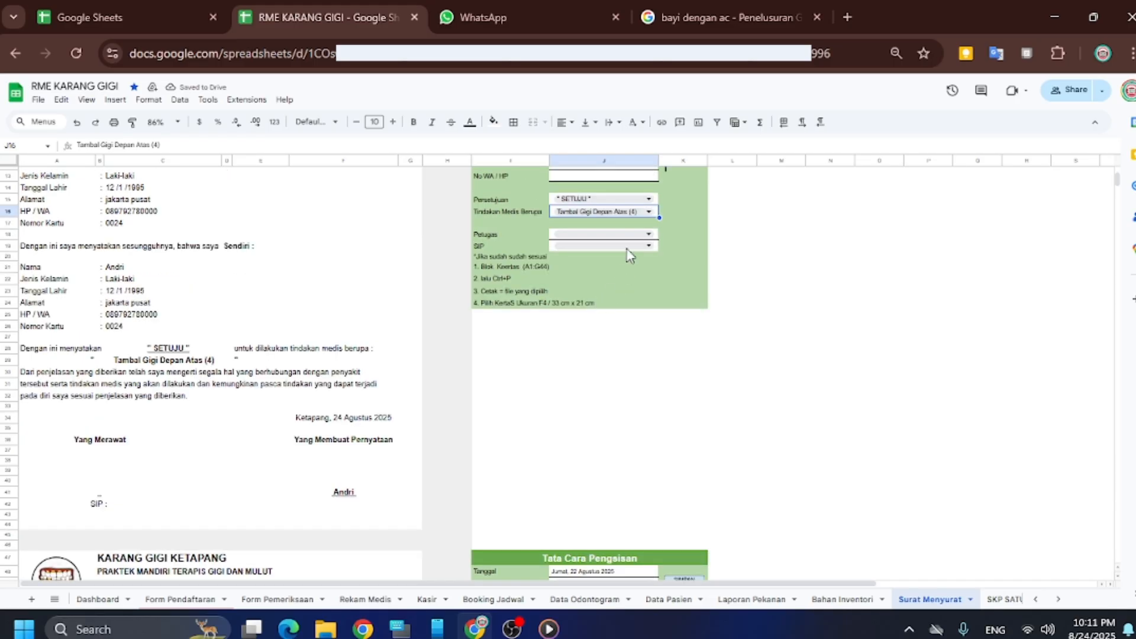
{"action": "double_click", "coordinate": [618, 234]}
{"action": "left_click", "coordinate": [617, 250]}
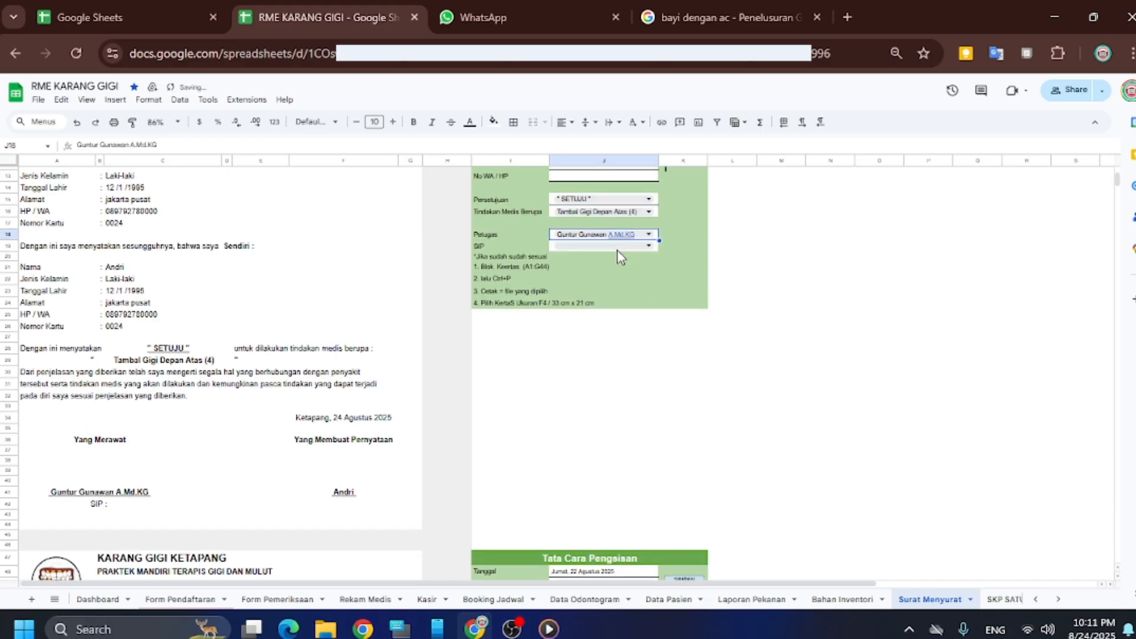
{"action": "double_click", "coordinate": [617, 248]}
{"action": "left_click", "coordinate": [602, 266]}
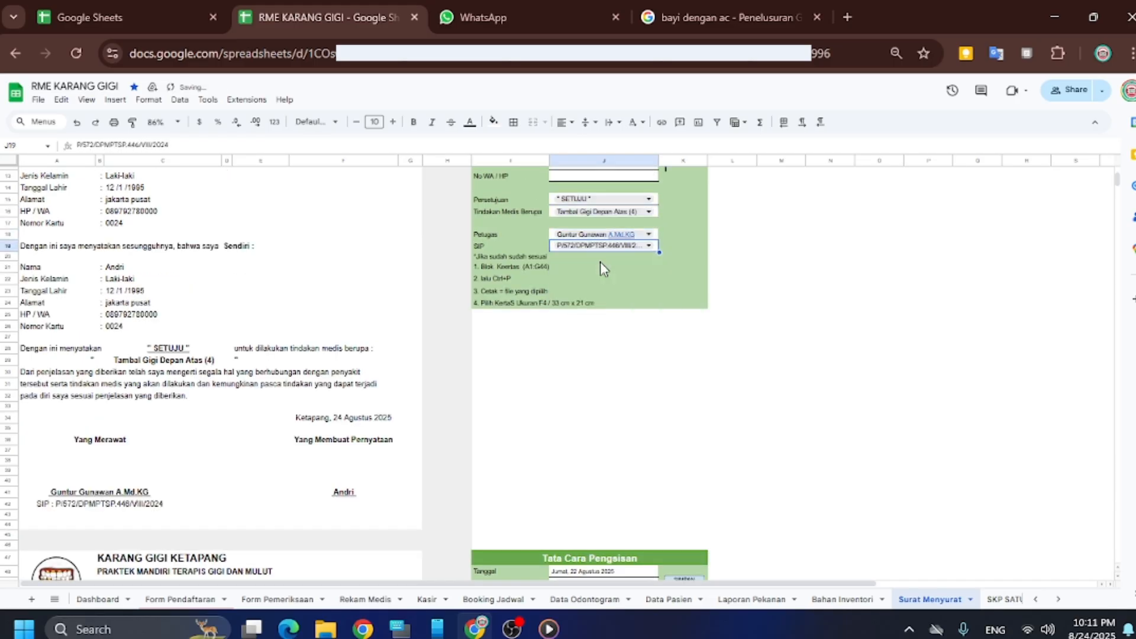
{"action": "scroll", "coordinate": [327, 398], "scroll_direction": "up", "scroll_amount": 4}
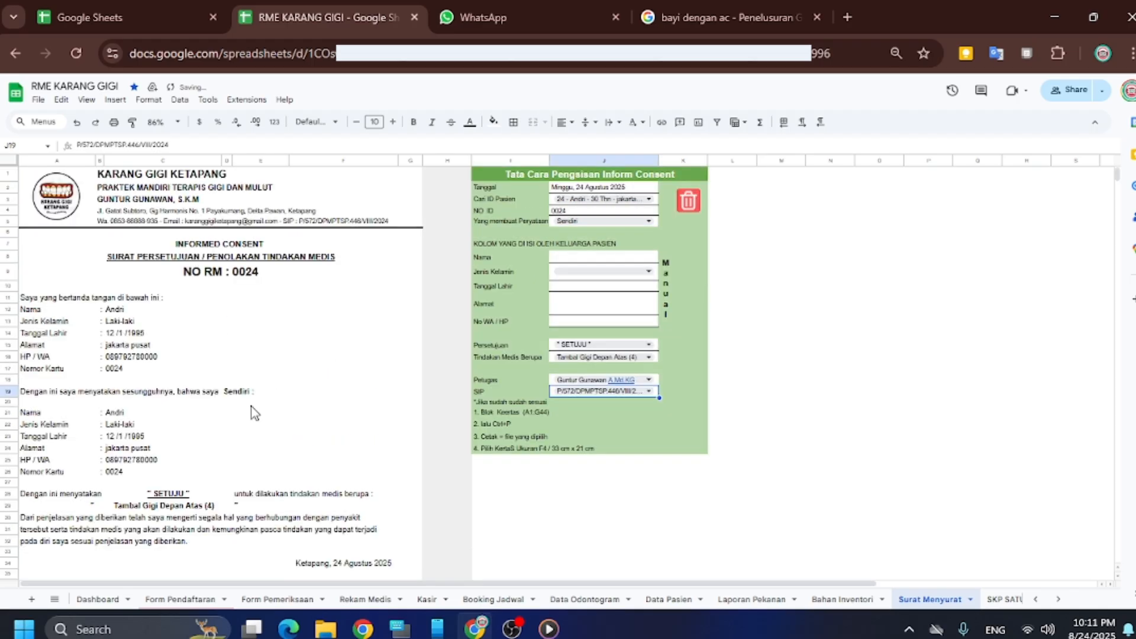
{"action": "left_click", "coordinate": [32, 180]}
{"action": "left_click_drag", "start_coordinate": [136, 240], "coordinate": [305, 447]}
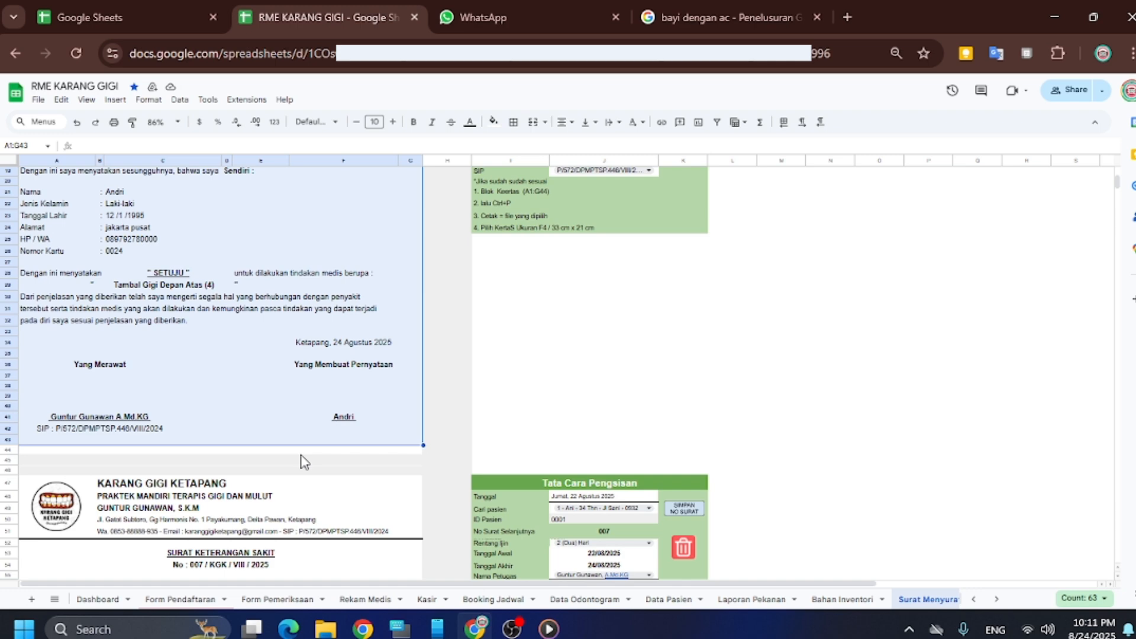
{"action": "key", "text": "ctrl+p"}
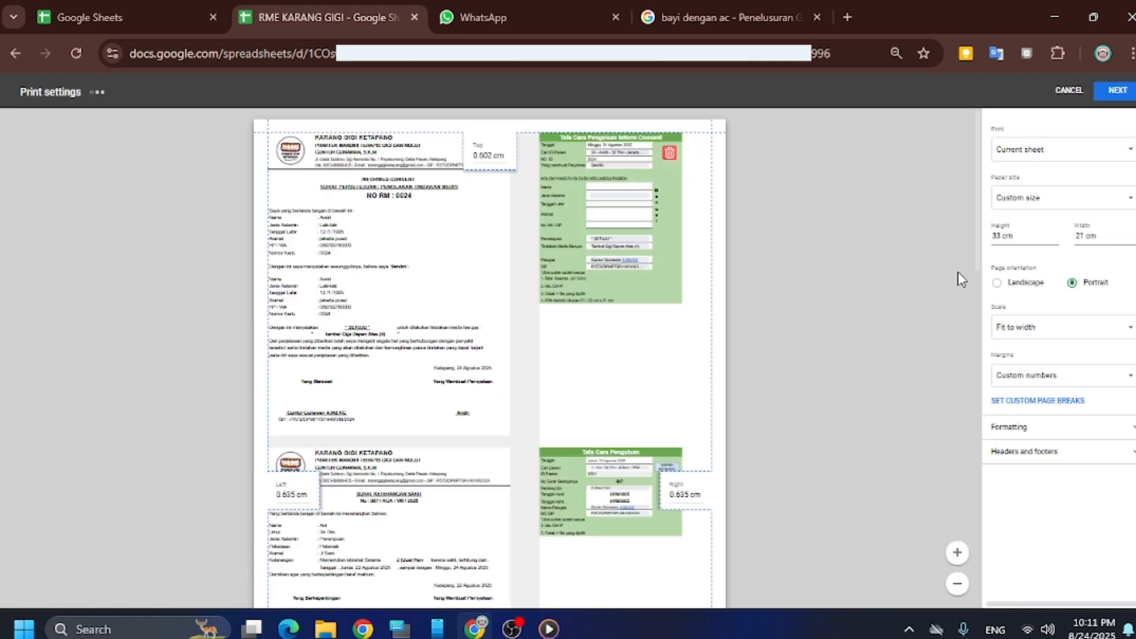
{"action": "left_click", "coordinate": [1061, 152]}
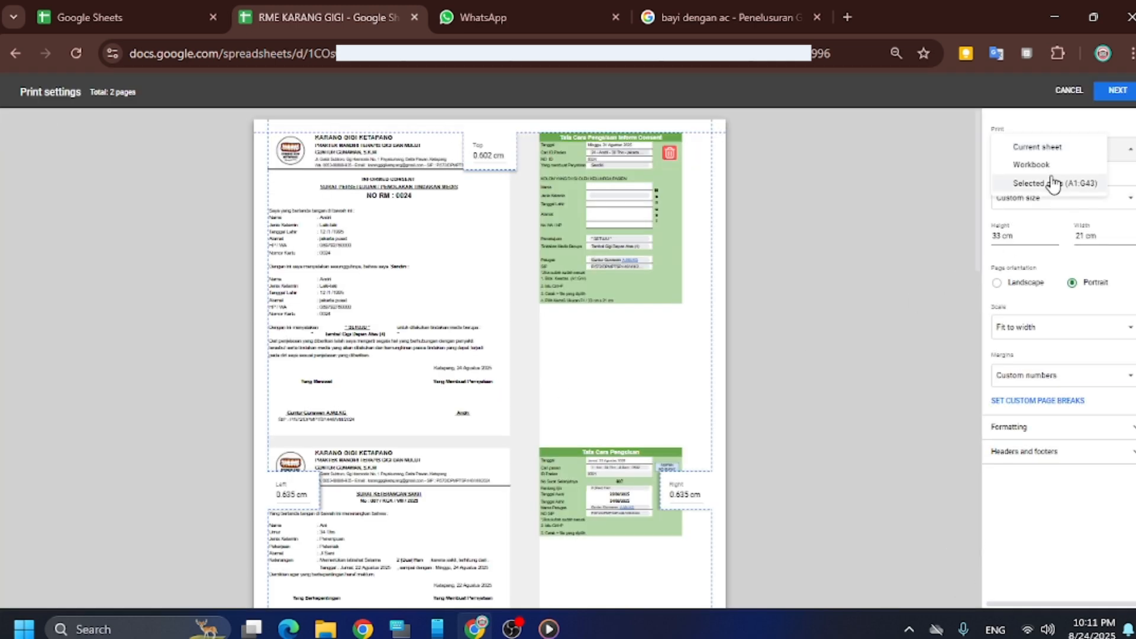
{"action": "left_click", "coordinate": [1055, 183]}
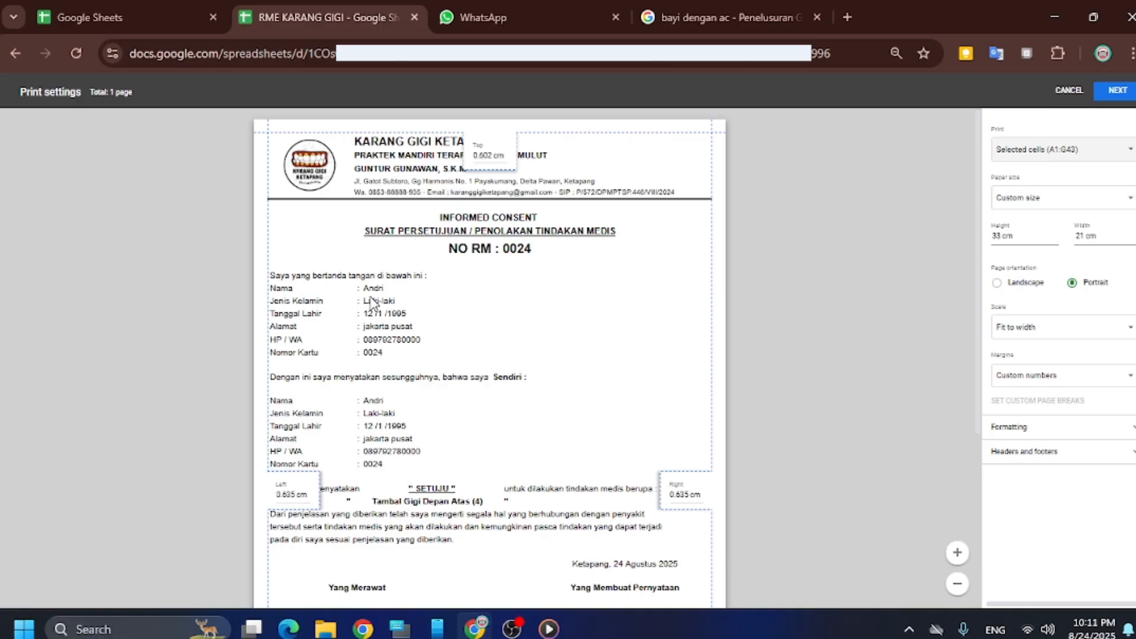
{"action": "scroll", "coordinate": [373, 302], "scroll_direction": "down", "scroll_amount": 4}
{"action": "scroll", "coordinate": [393, 303], "scroll_direction": "up", "scroll_amount": 4}
{"action": "scroll", "coordinate": [417, 301], "scroll_direction": "down", "scroll_amount": 4}
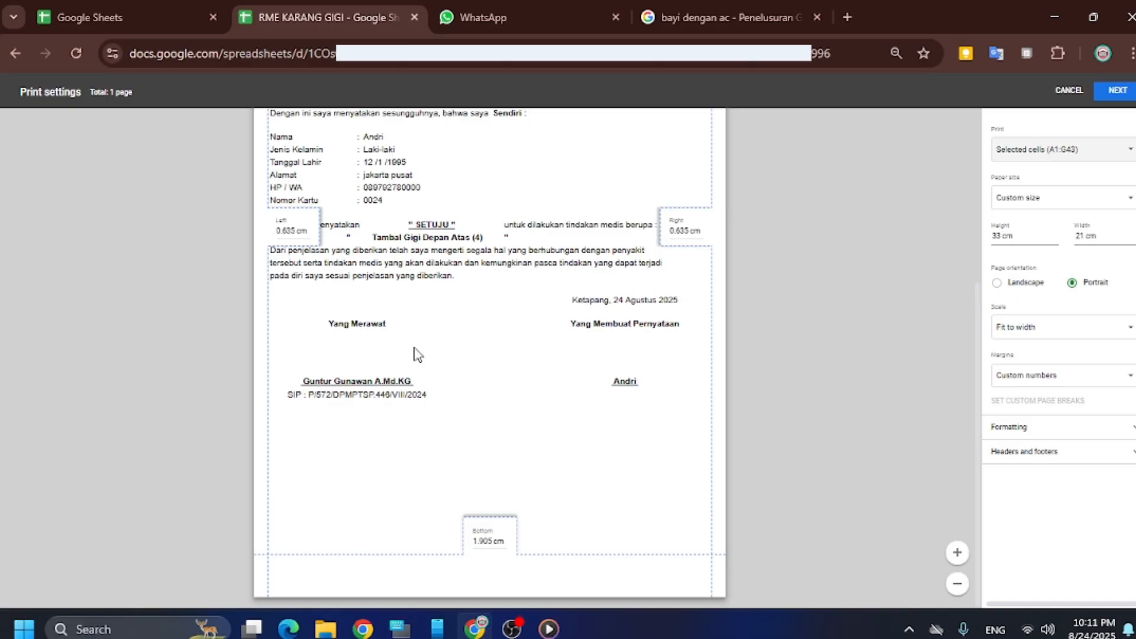
{"action": "scroll", "coordinate": [401, 342], "scroll_direction": "up", "scroll_amount": 4}
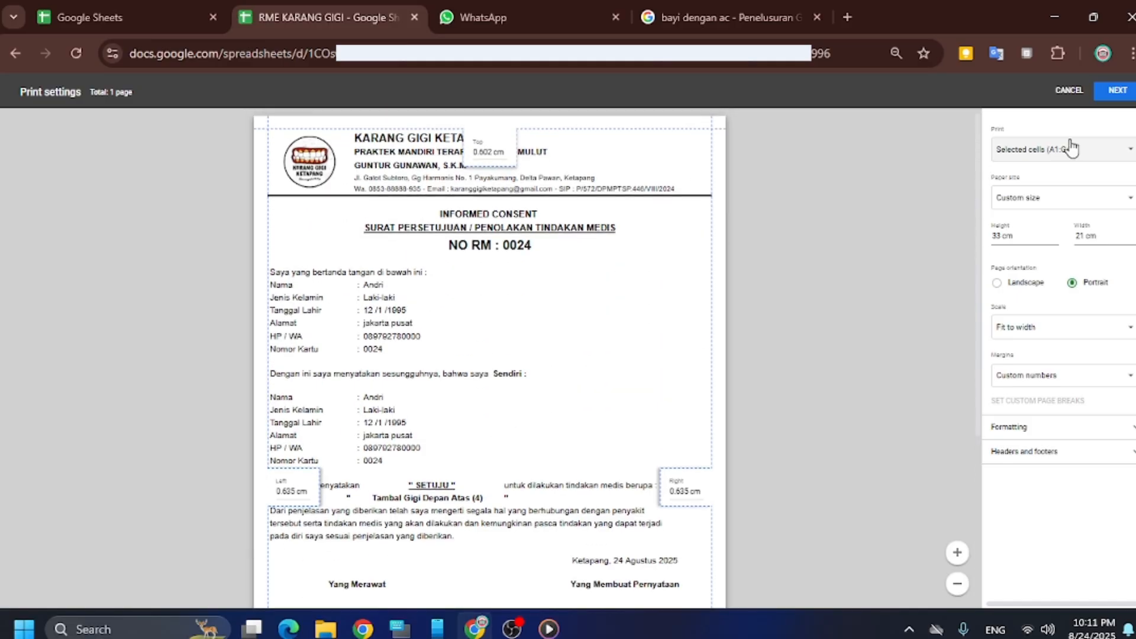
{"action": "left_click", "coordinate": [1069, 91]}
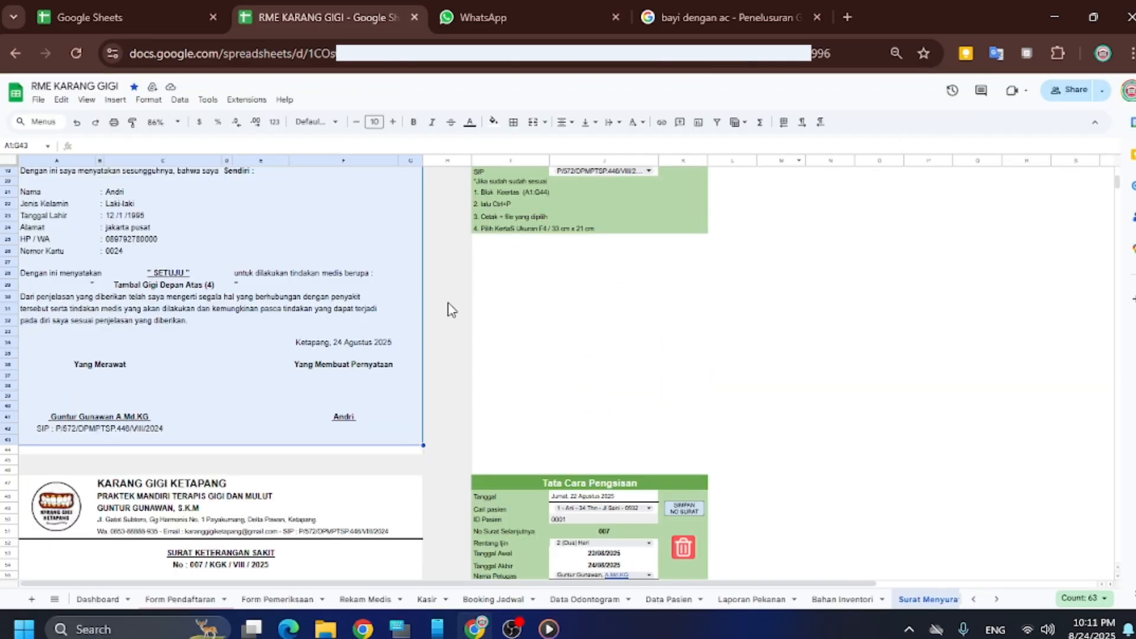
Deselect the consent letter and scroll down to the Surat Keterangan Sakit form
{"action": "scroll", "coordinate": [406, 330], "scroll_direction": "up", "scroll_amount": 4}
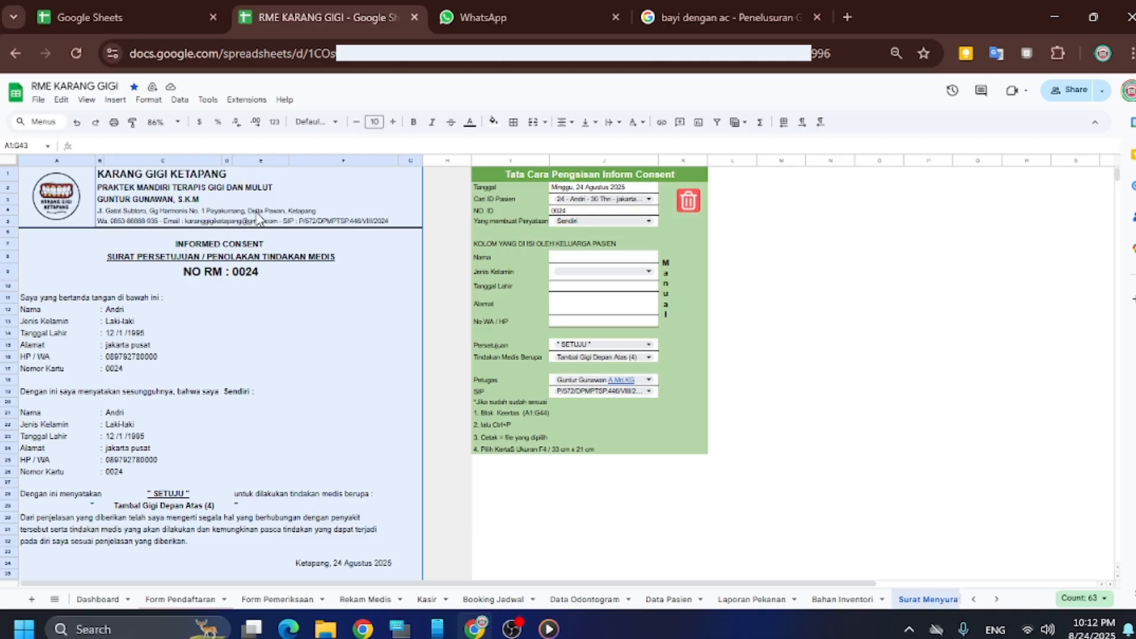
{"action": "left_click", "coordinate": [273, 290]}
{"action": "scroll", "coordinate": [275, 293], "scroll_direction": "down", "scroll_amount": 5}
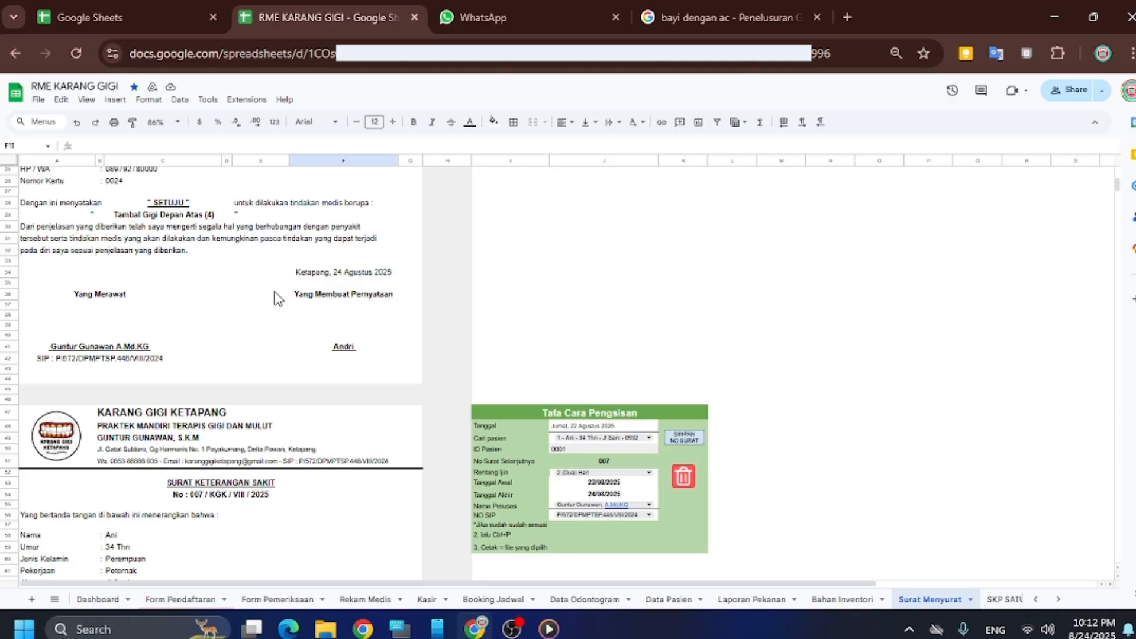
{"action": "scroll", "coordinate": [274, 295], "scroll_direction": "down", "scroll_amount": 10}
{"action": "scroll", "coordinate": [274, 296], "scroll_direction": "down", "scroll_amount": 12}
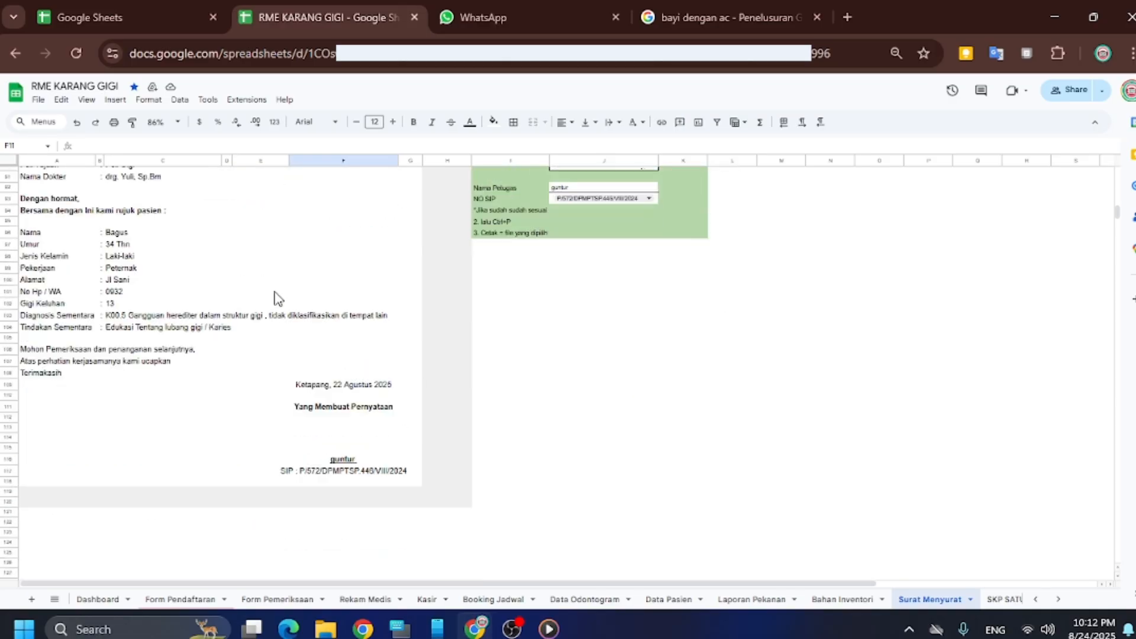
{"action": "scroll", "coordinate": [276, 295], "scroll_direction": "up", "scroll_amount": 20}
{"action": "scroll", "coordinate": [278, 293], "scroll_direction": "up", "scroll_amount": 4}
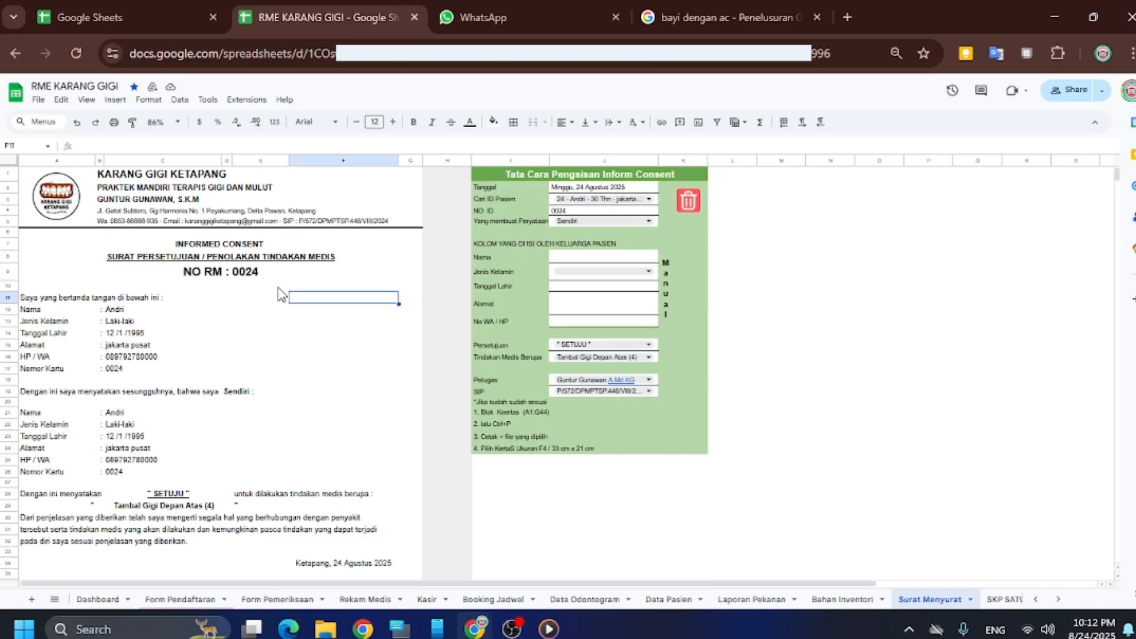
{"action": "left_click_drag", "start_coordinate": [626, 336], "coordinate": [449, 322]}
{"action": "scroll", "coordinate": [364, 291], "scroll_direction": "down", "scroll_amount": 5}
{"action": "left_click", "coordinate": [540, 284]}
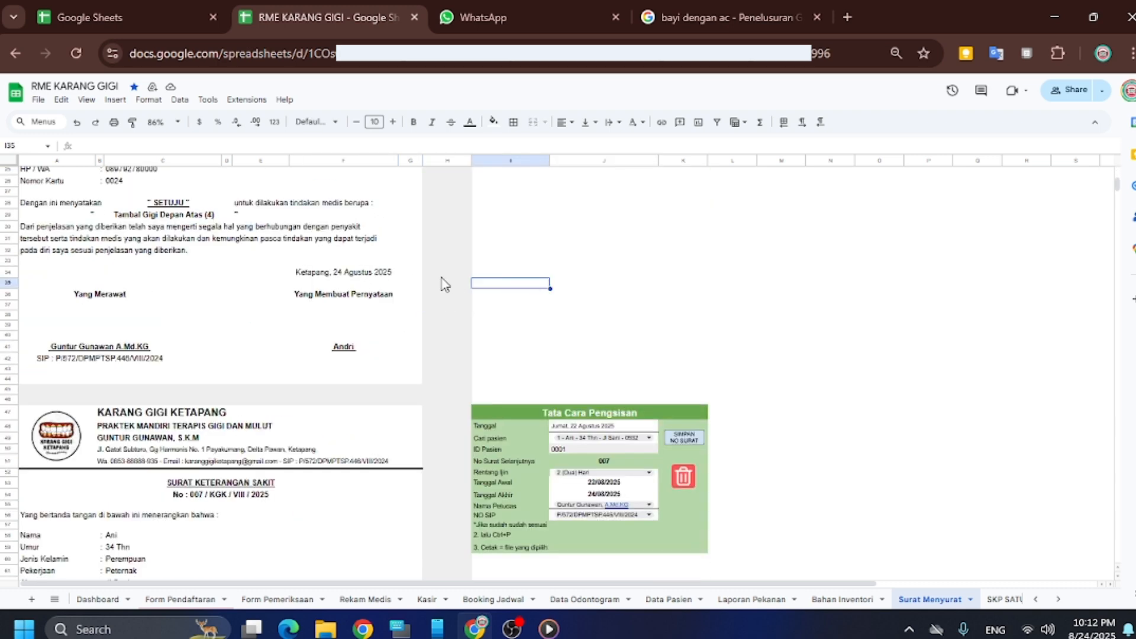
{"action": "left_click", "coordinate": [413, 283]}
Run the trash-can clear script to empty the sick-leave form and its letter
{"action": "scroll", "coordinate": [413, 284], "scroll_direction": "down", "scroll_amount": 4}
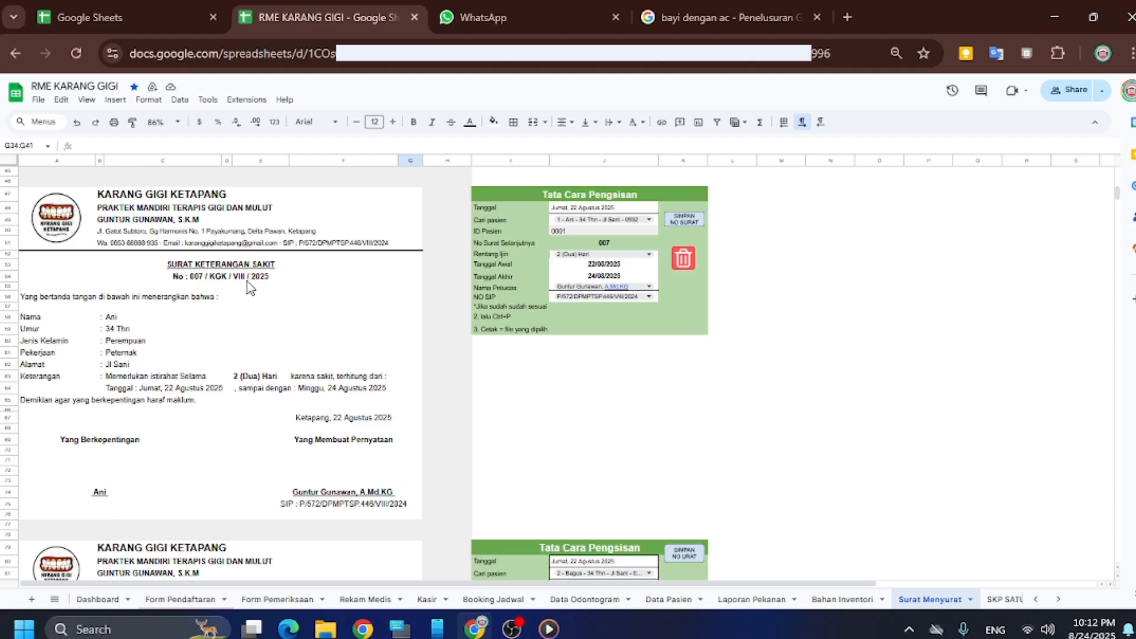
{"action": "scroll", "coordinate": [231, 300], "scroll_direction": "down", "scroll_amount": 3}
{"action": "scroll", "coordinate": [224, 300], "scroll_direction": "up", "scroll_amount": 3}
{"action": "left_click", "coordinate": [682, 261]}
{"action": "scroll", "coordinate": [443, 261], "scroll_direction": "down", "scroll_amount": 1}
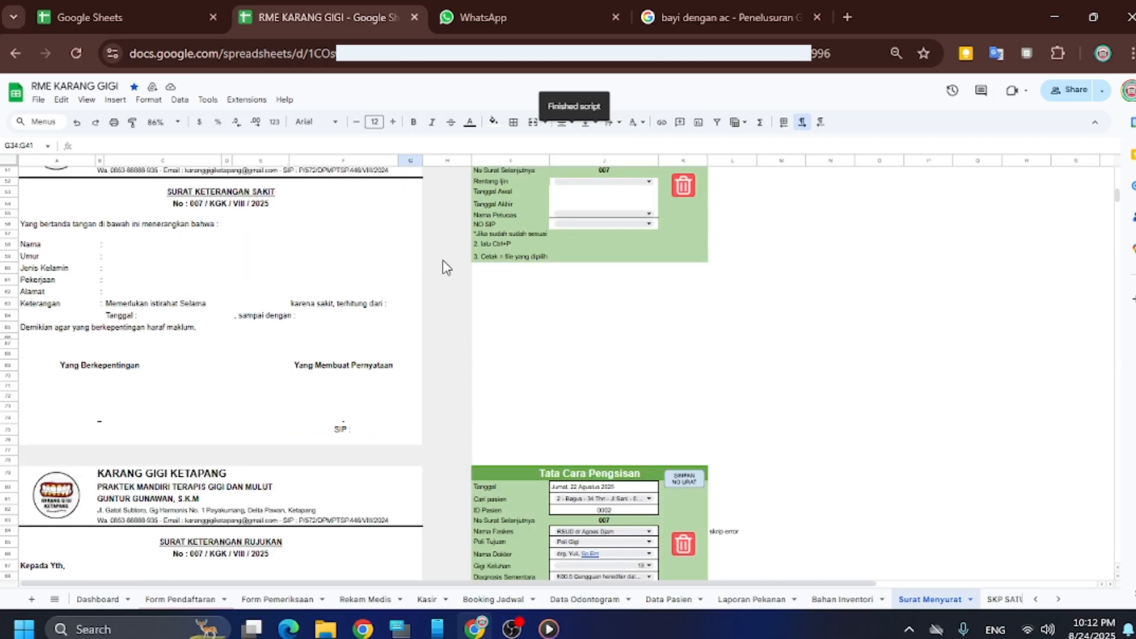
{"action": "scroll", "coordinate": [442, 260], "scroll_direction": "up", "scroll_amount": 1}
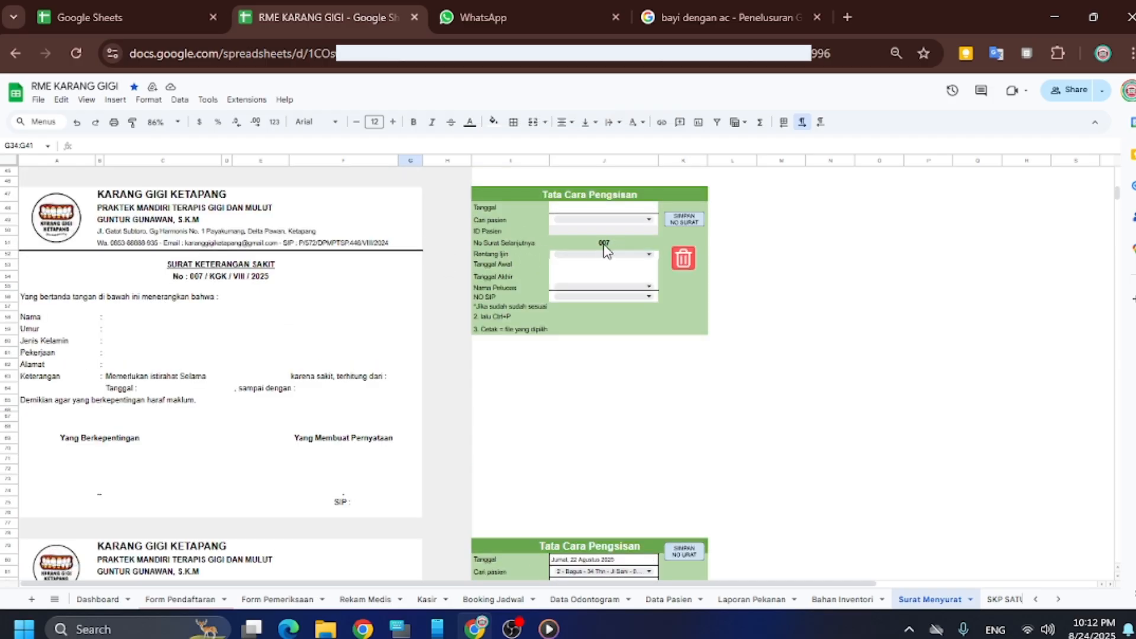
Date the sick-leave letter 24 August 2025 and pick patient 24
{"action": "double_click", "coordinate": [618, 208]}
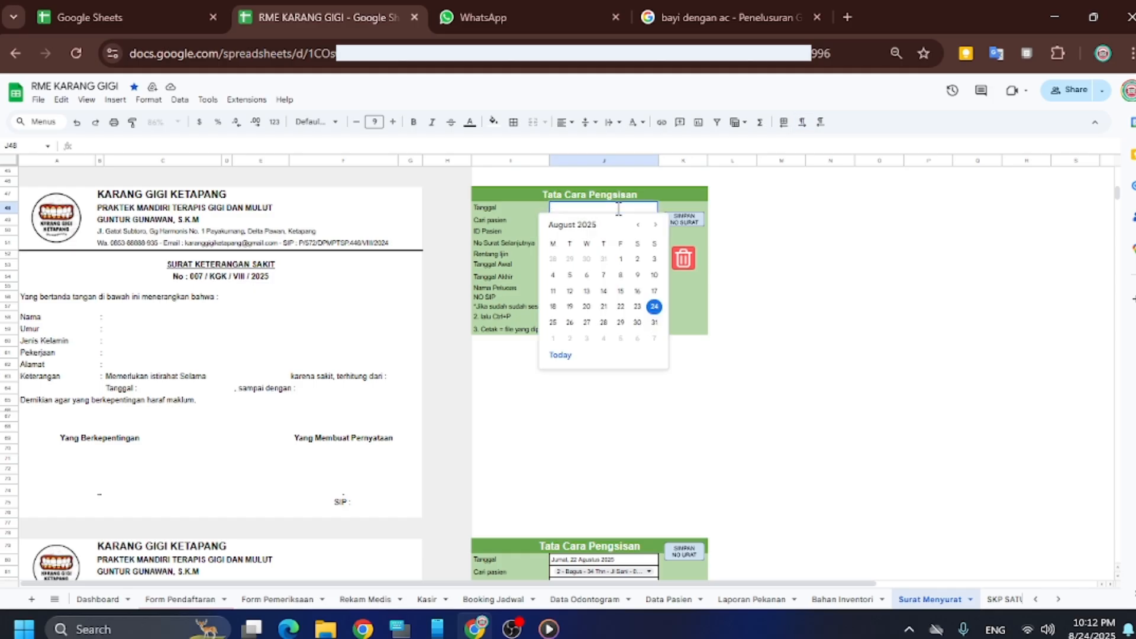
{"action": "left_click", "coordinate": [654, 307]}
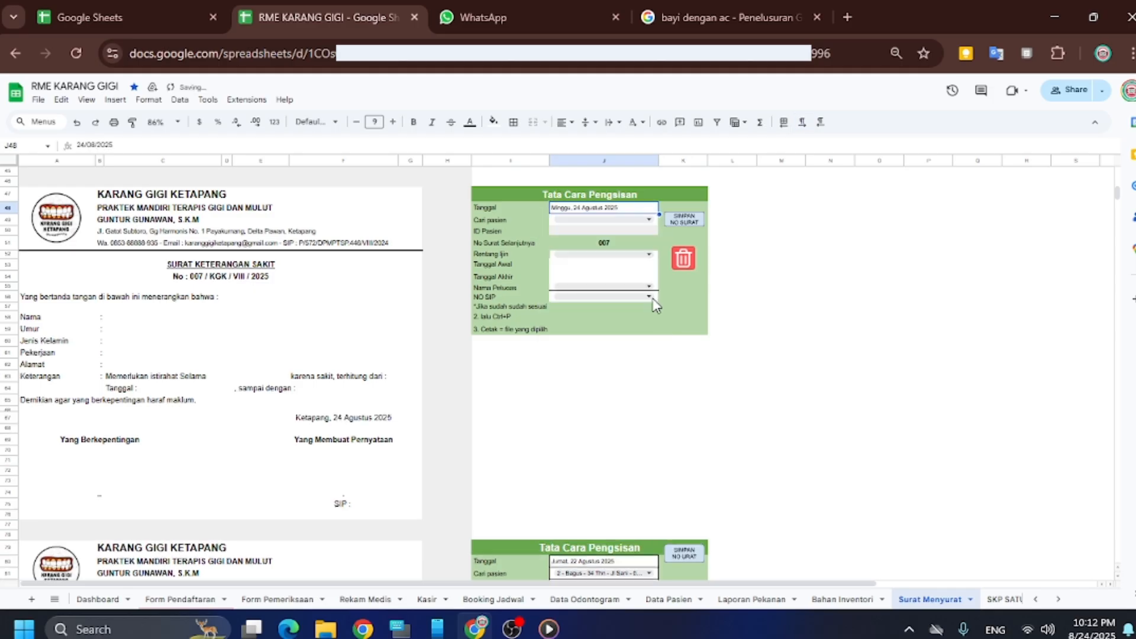
{"action": "left_click", "coordinate": [631, 226]}
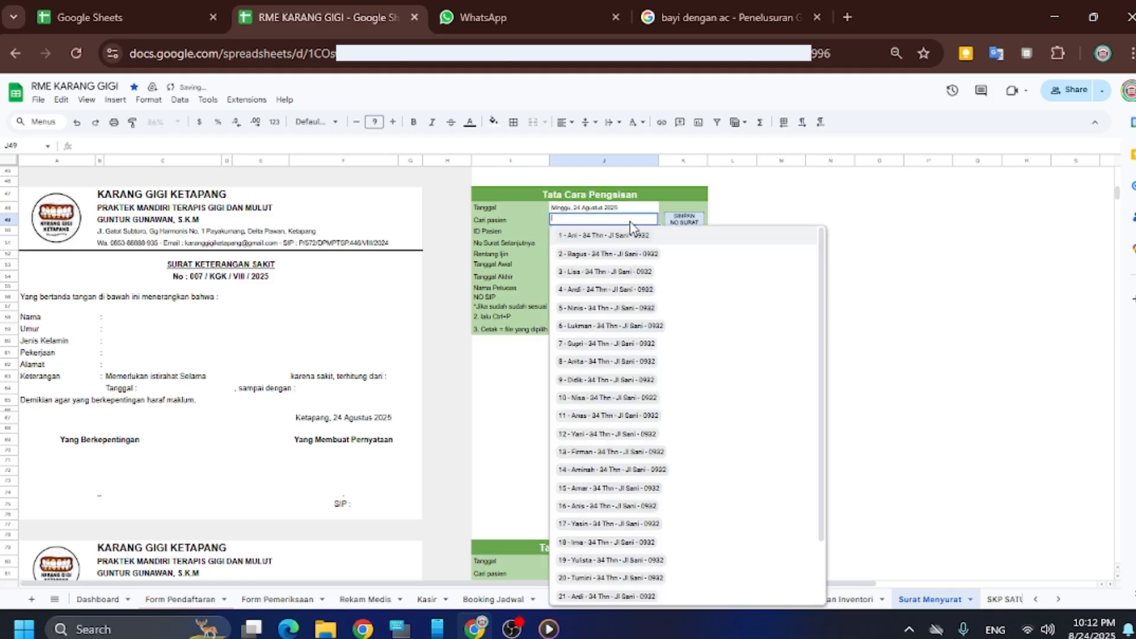
{"action": "left_click", "coordinate": [590, 597]}
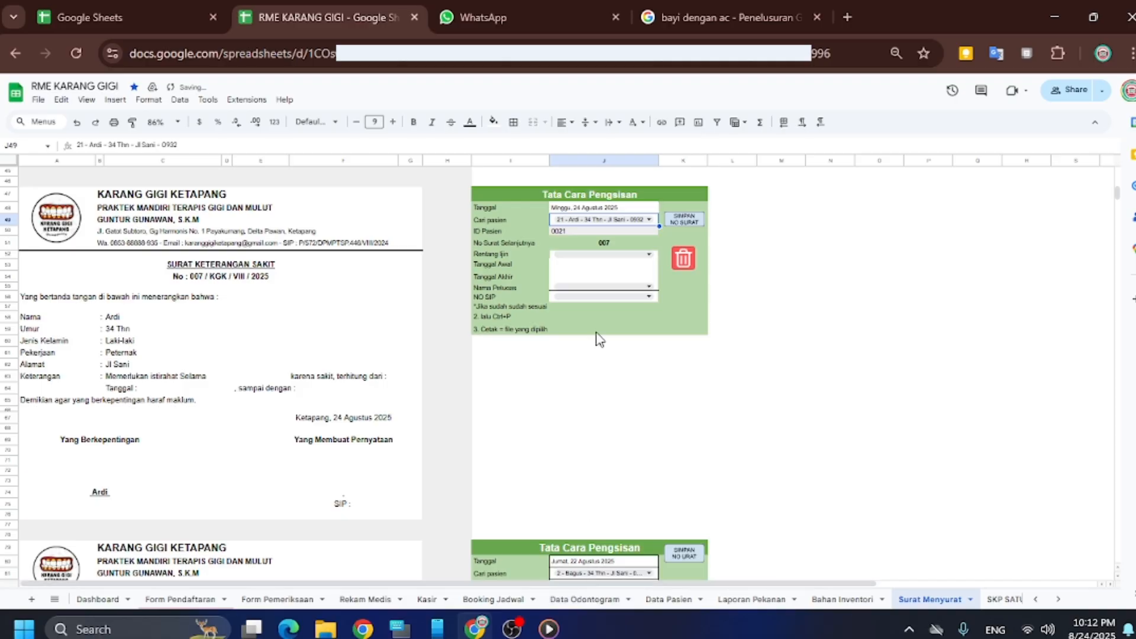
{"action": "left_click", "coordinate": [609, 224]}
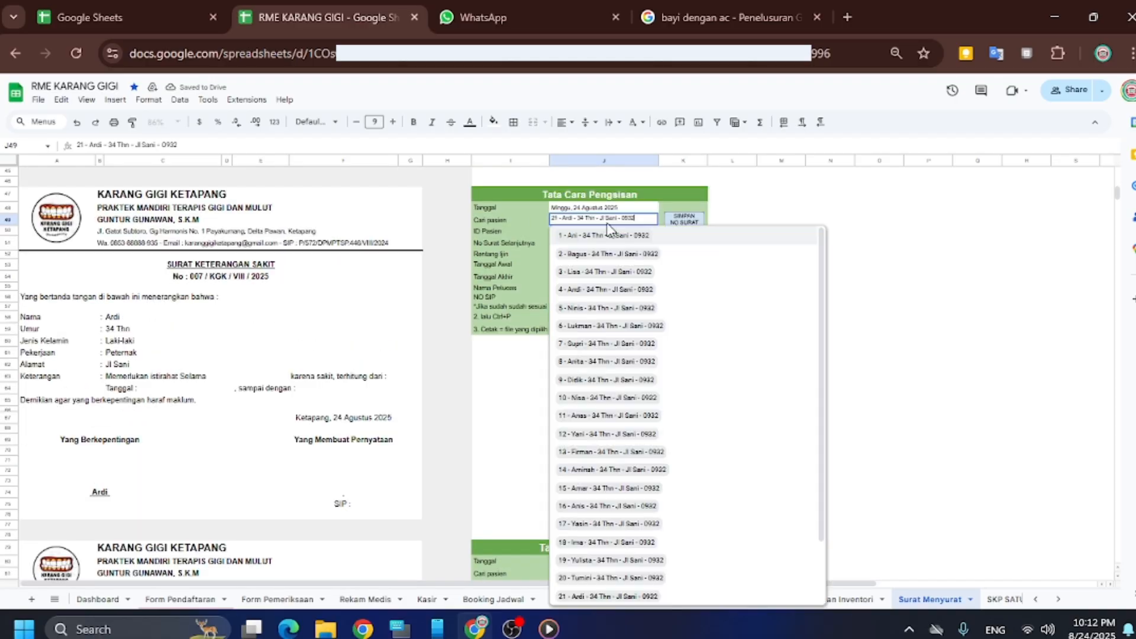
{"action": "scroll", "coordinate": [596, 385], "scroll_direction": "down", "scroll_amount": 1}
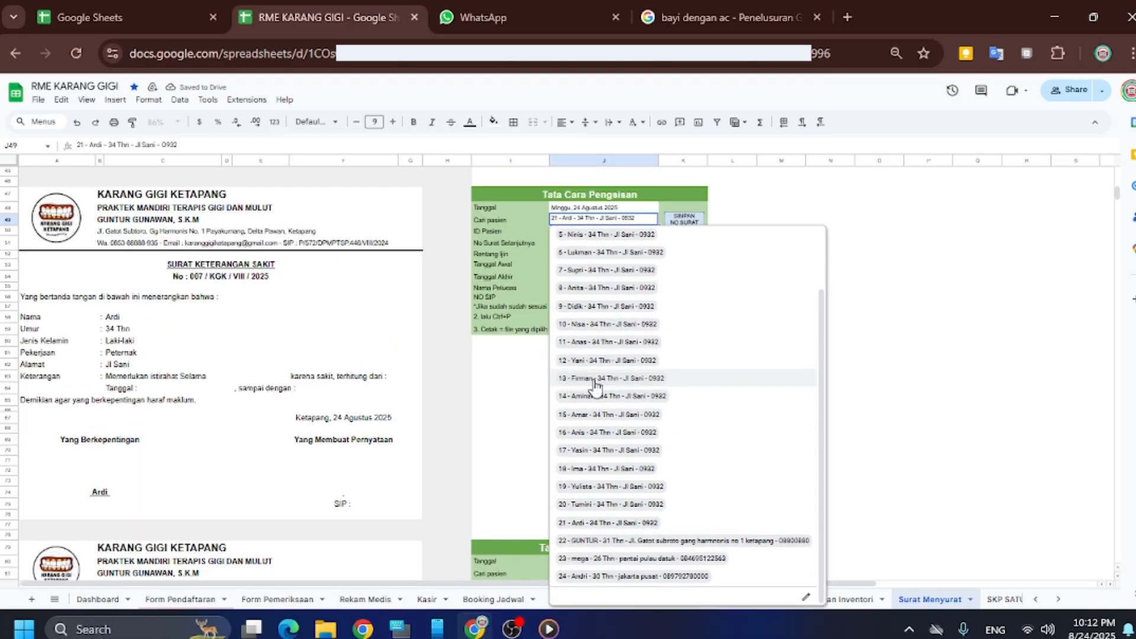
{"action": "left_click", "coordinate": [607, 577]}
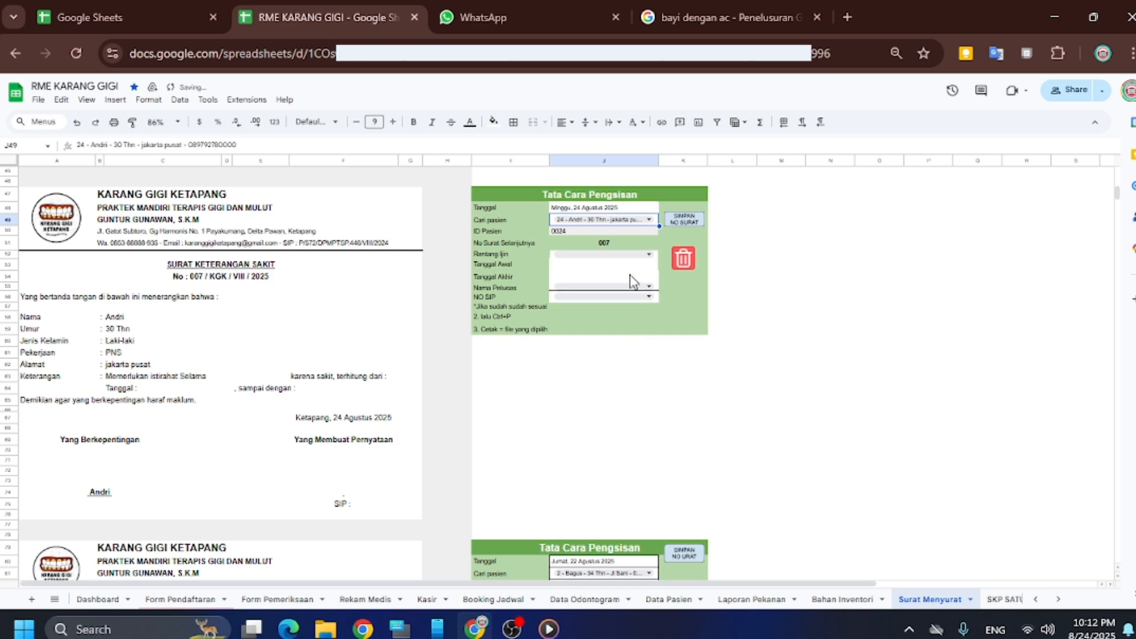
Set the leave to 2 (Dua) Hari, from 24/08/2025 to 25/08/2025
{"action": "left_click", "coordinate": [600, 256]}
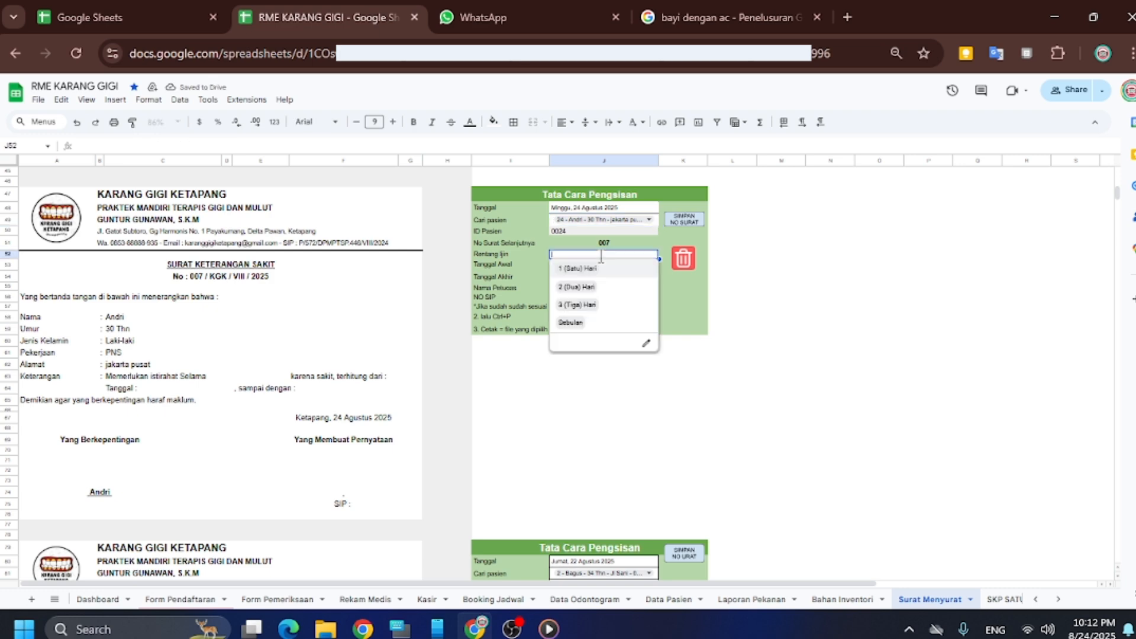
{"action": "left_click", "coordinate": [592, 288]}
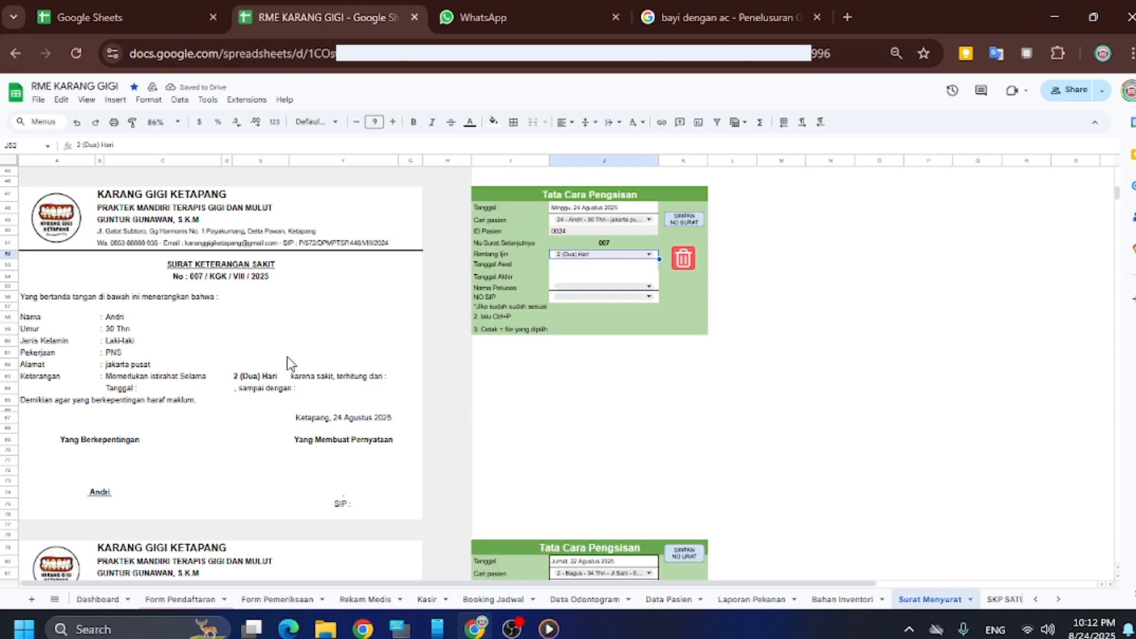
{"action": "double_click", "coordinate": [595, 267]}
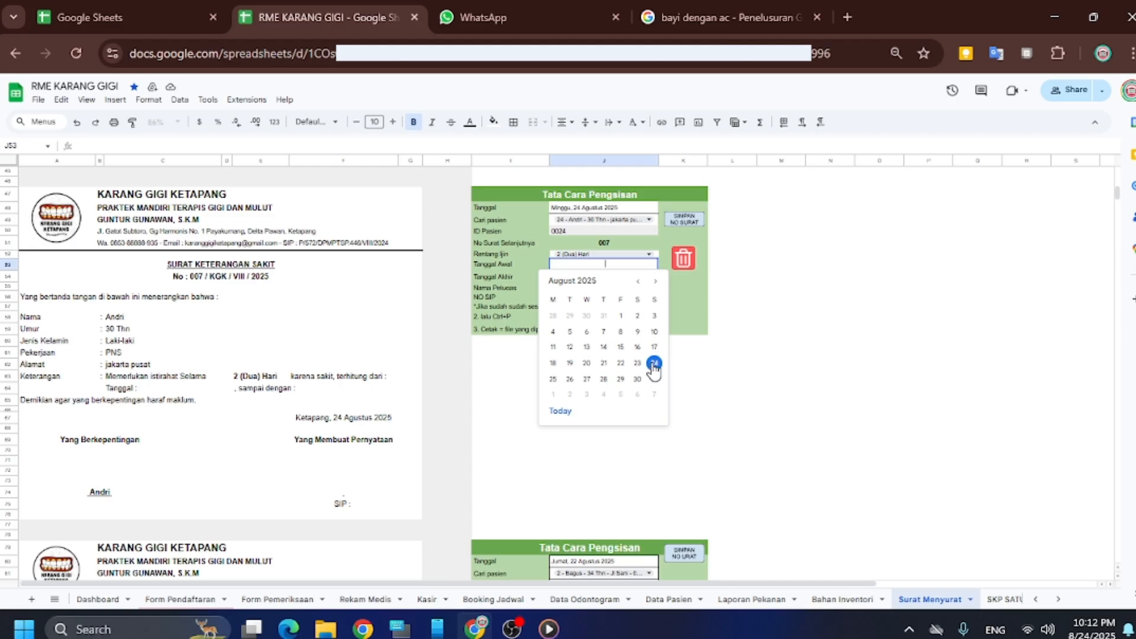
{"action": "left_click", "coordinate": [654, 364]}
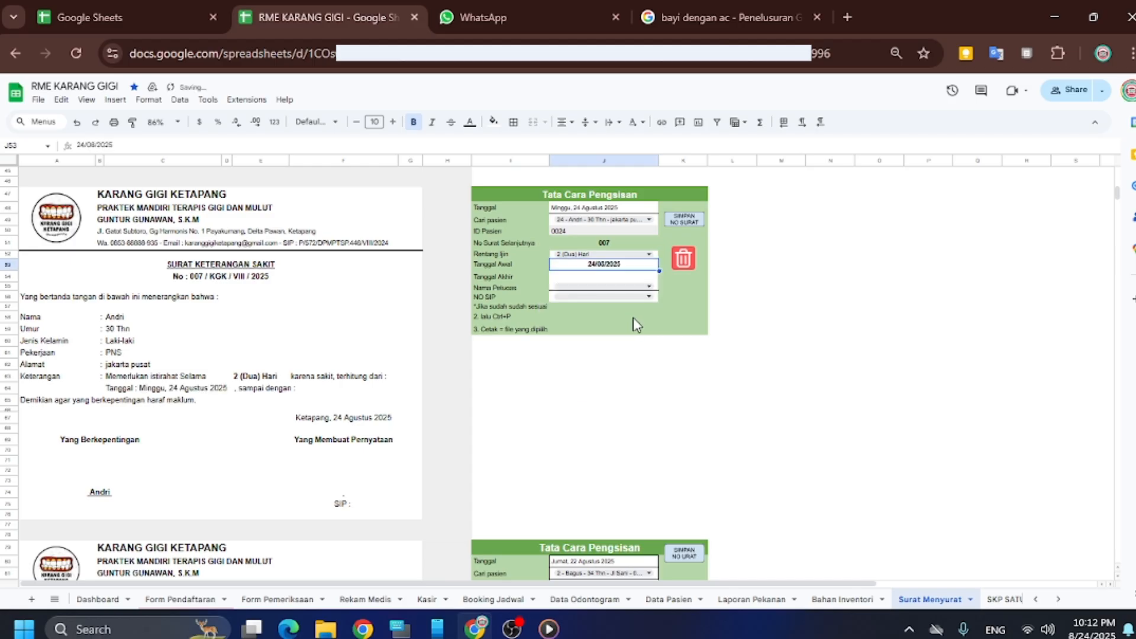
{"action": "double_click", "coordinate": [612, 276]}
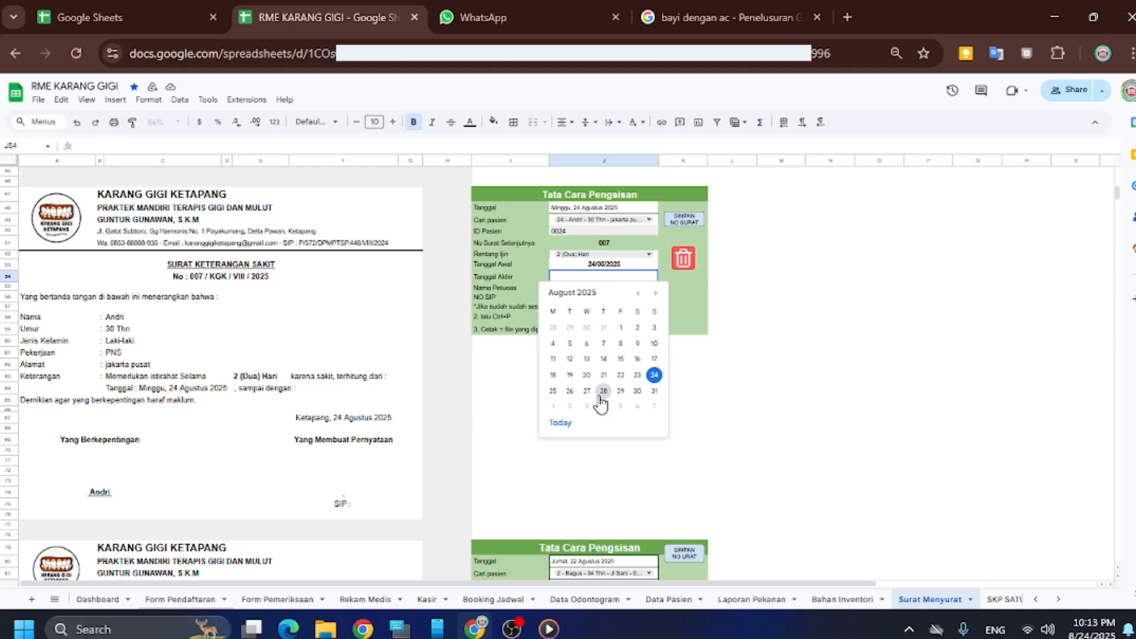
{"action": "left_click", "coordinate": [570, 391]}
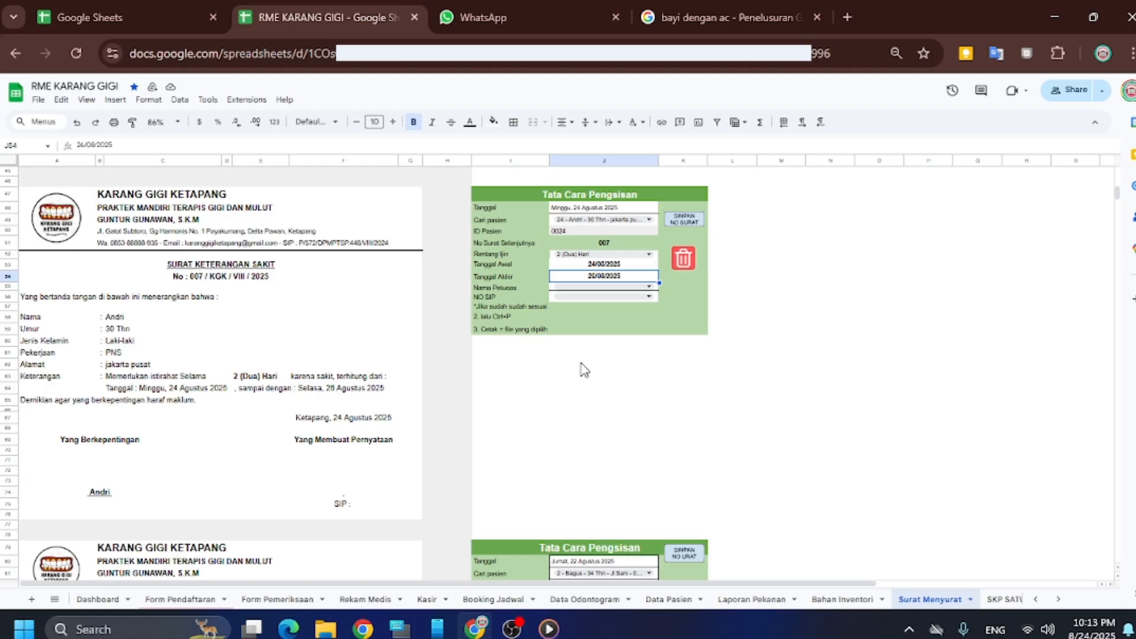
{"action": "double_click", "coordinate": [638, 278]}
{"action": "left_click", "coordinate": [556, 390]}
Choose the attending officer and SIP number, then select the letter range A47:G75
{"action": "left_click", "coordinate": [600, 288]}
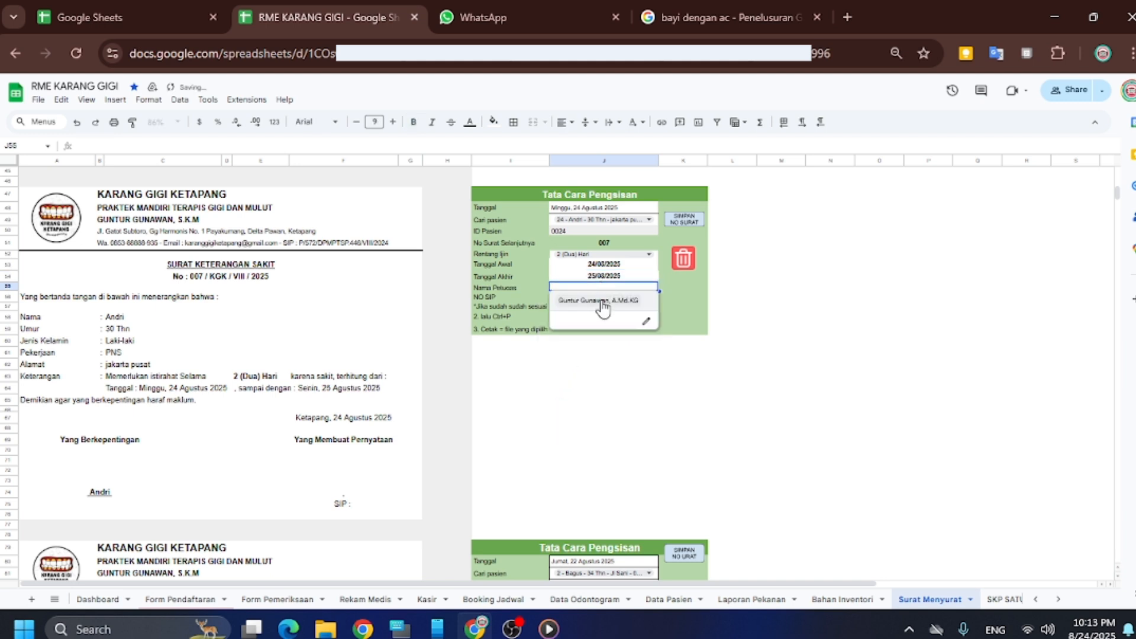
{"action": "left_click", "coordinate": [604, 307]}
{"action": "left_click", "coordinate": [601, 297]}
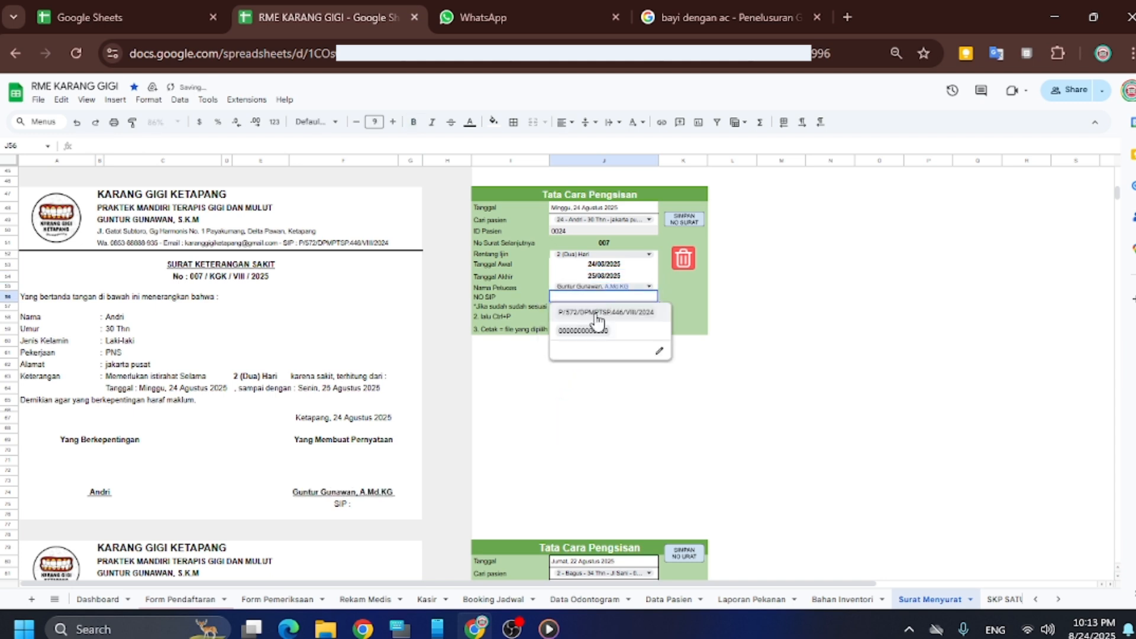
{"action": "left_click", "coordinate": [598, 321]}
{"action": "scroll", "coordinate": [263, 405], "scroll_direction": "down", "scroll_amount": 3}
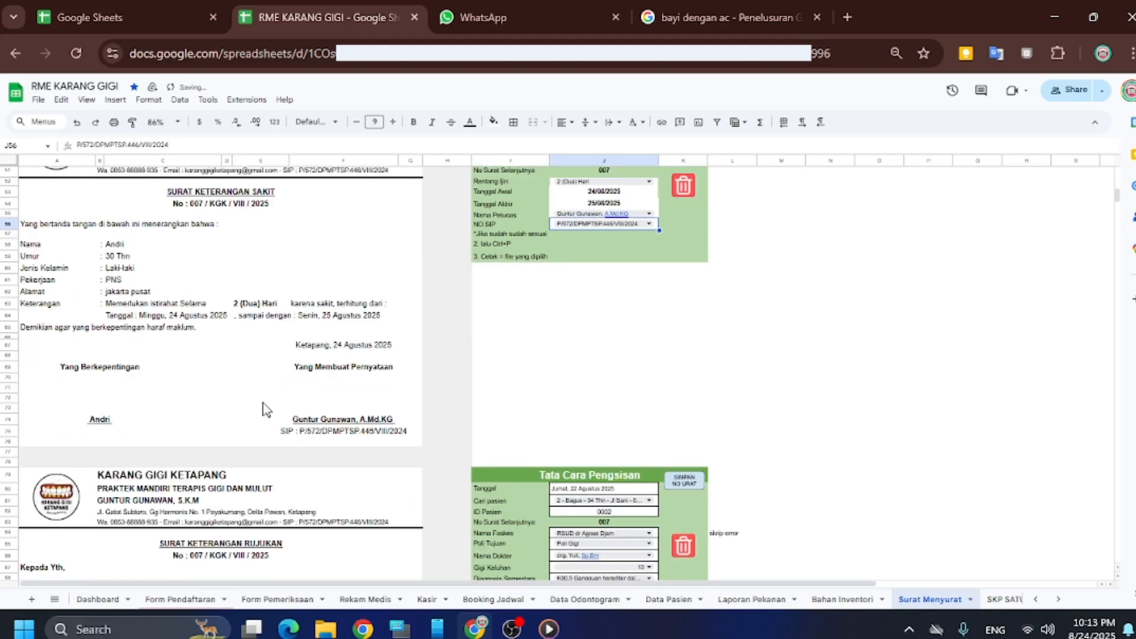
{"action": "scroll", "coordinate": [178, 343], "scroll_direction": "up", "scroll_amount": 5}
{"action": "left_click_drag", "start_coordinate": [25, 268], "coordinate": [398, 546]}
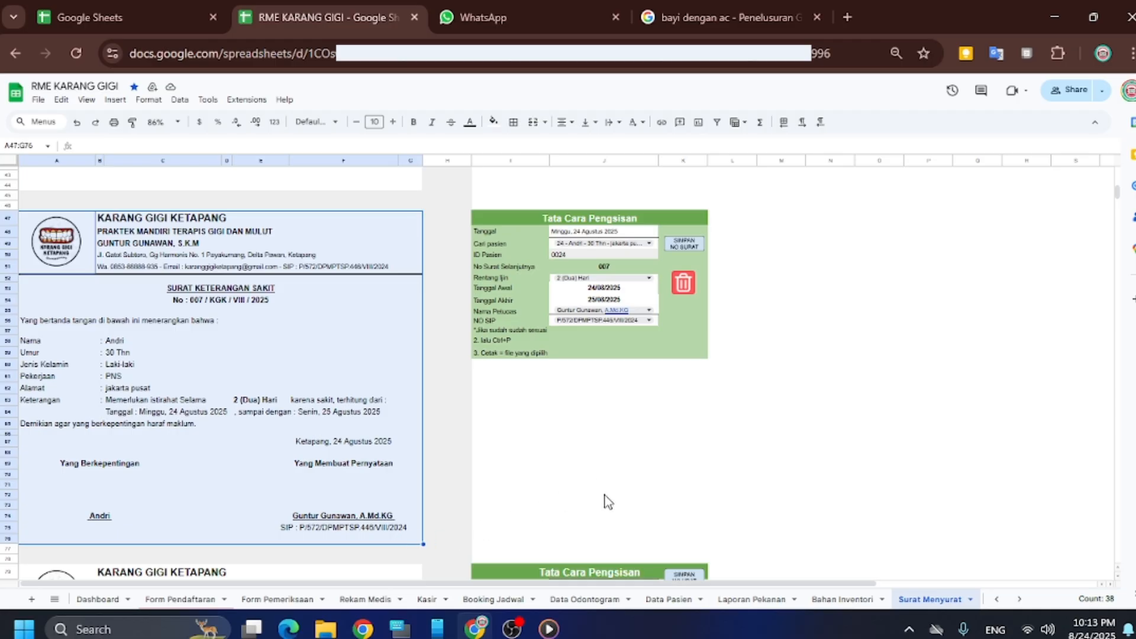
{"action": "key", "text": "ctrl+p"}
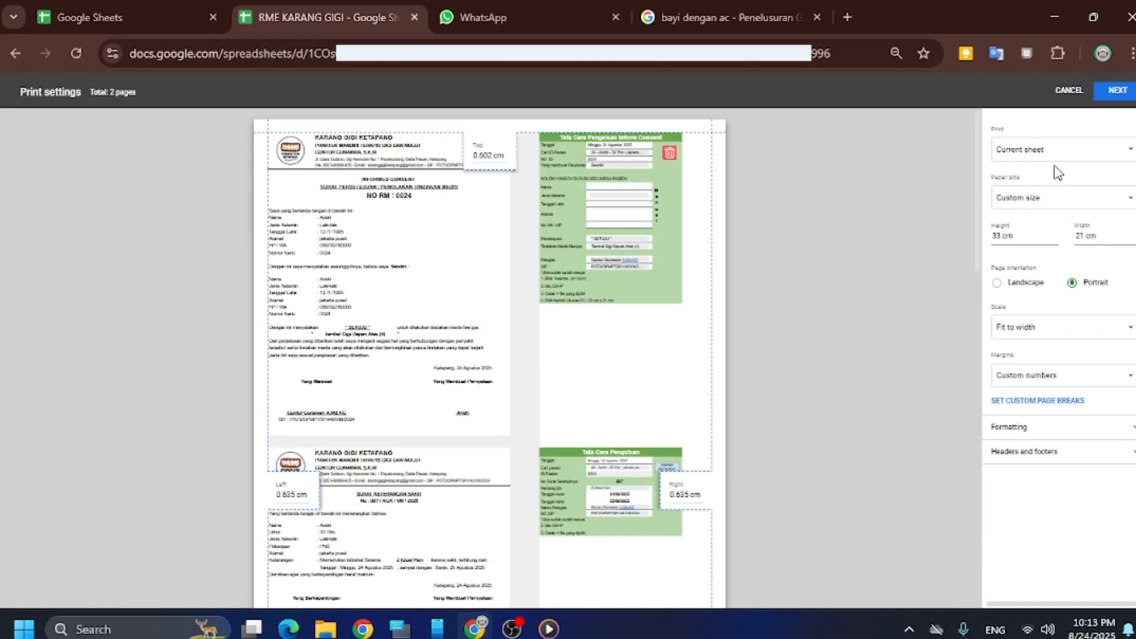
{"action": "left_click", "coordinate": [1054, 153]}
{"action": "left_click", "coordinate": [1053, 184]}
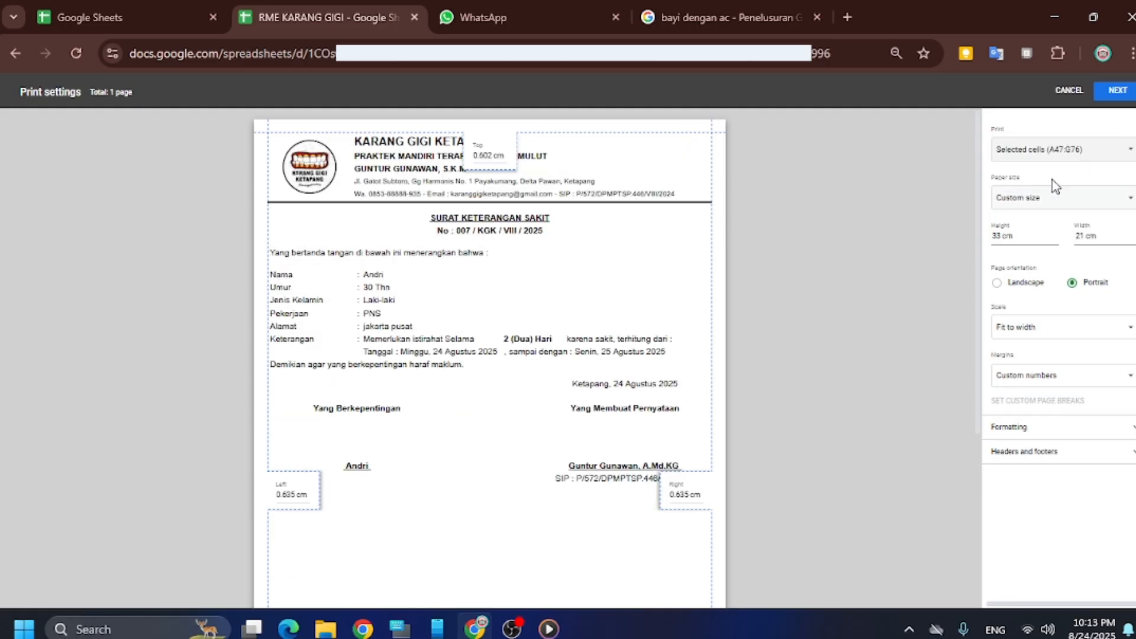
{"action": "scroll", "coordinate": [540, 243], "scroll_direction": "down", "scroll_amount": 2}
{"action": "scroll", "coordinate": [490, 243], "scroll_direction": "up", "scroll_amount": 2}
{"action": "left_click", "coordinate": [1072, 95]}
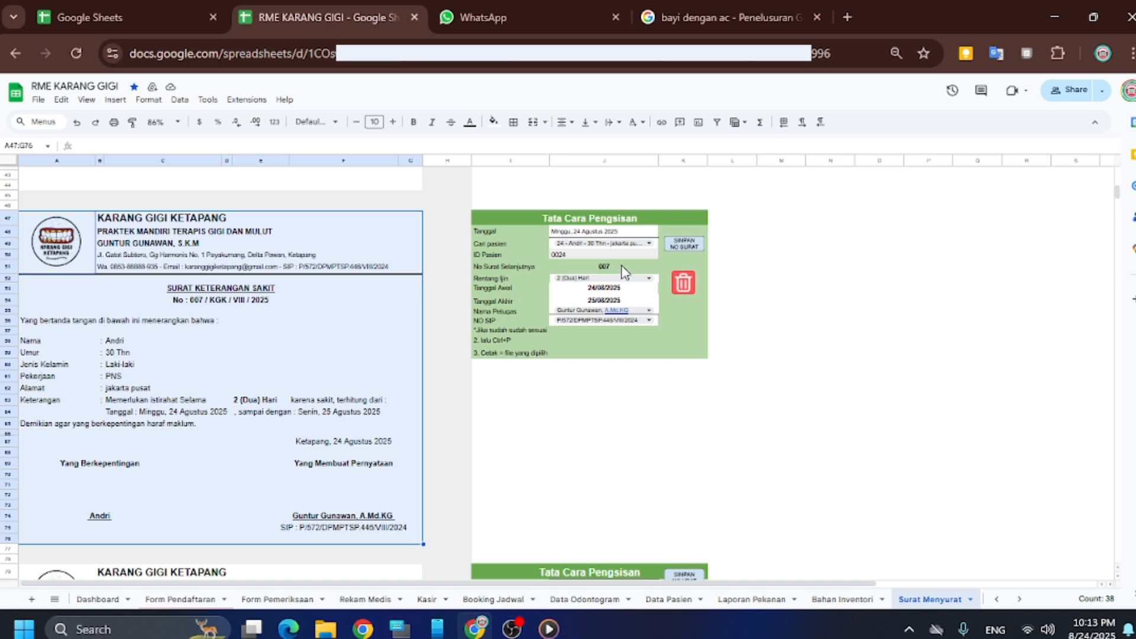
Scroll to the referral letter and save its number with SIMPAN NO SURAT
{"action": "scroll", "coordinate": [581, 301], "scroll_direction": "down", "scroll_amount": 4}
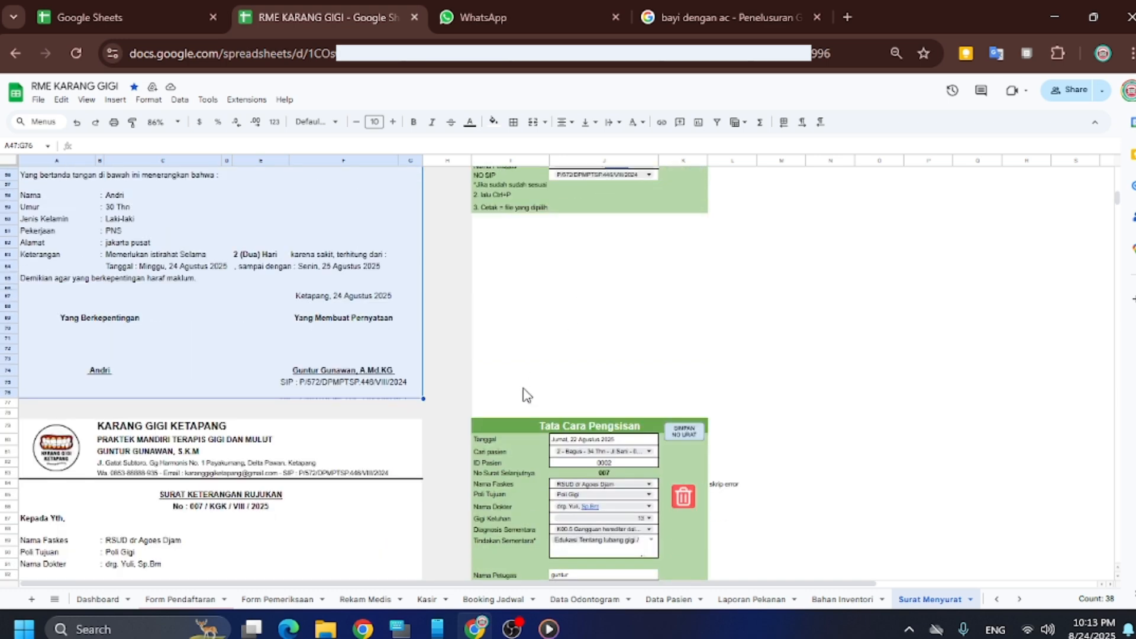
{"action": "scroll", "coordinate": [524, 391], "scroll_direction": "up", "scroll_amount": 6}
{"action": "scroll", "coordinate": [578, 355], "scroll_direction": "down", "scroll_amount": 10}
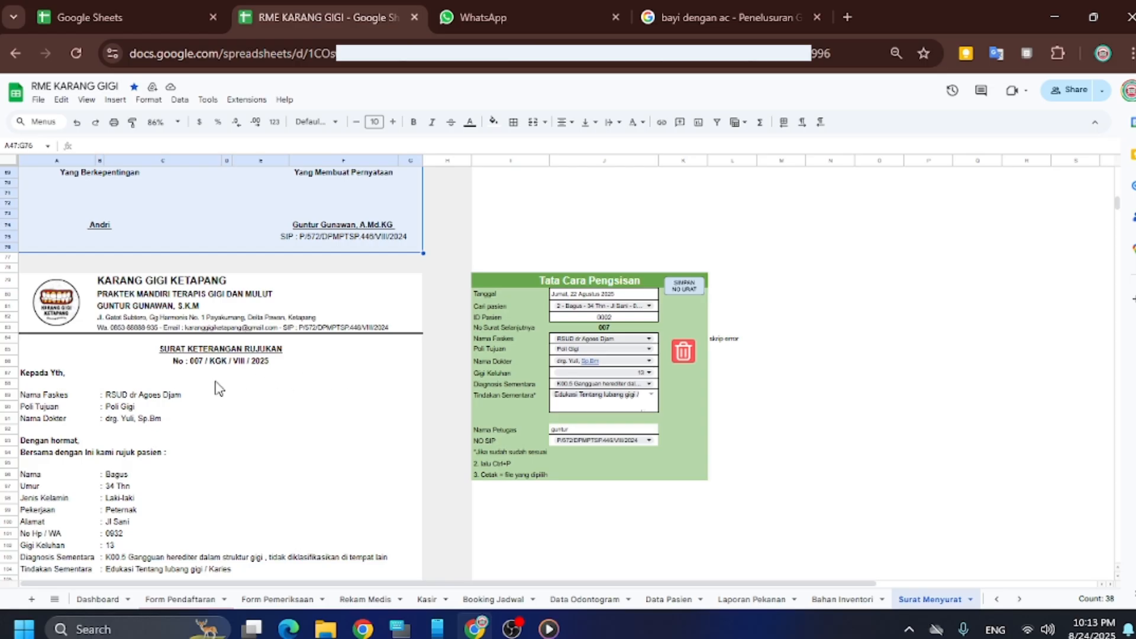
{"action": "scroll", "coordinate": [210, 389], "scroll_direction": "down", "scroll_amount": 2}
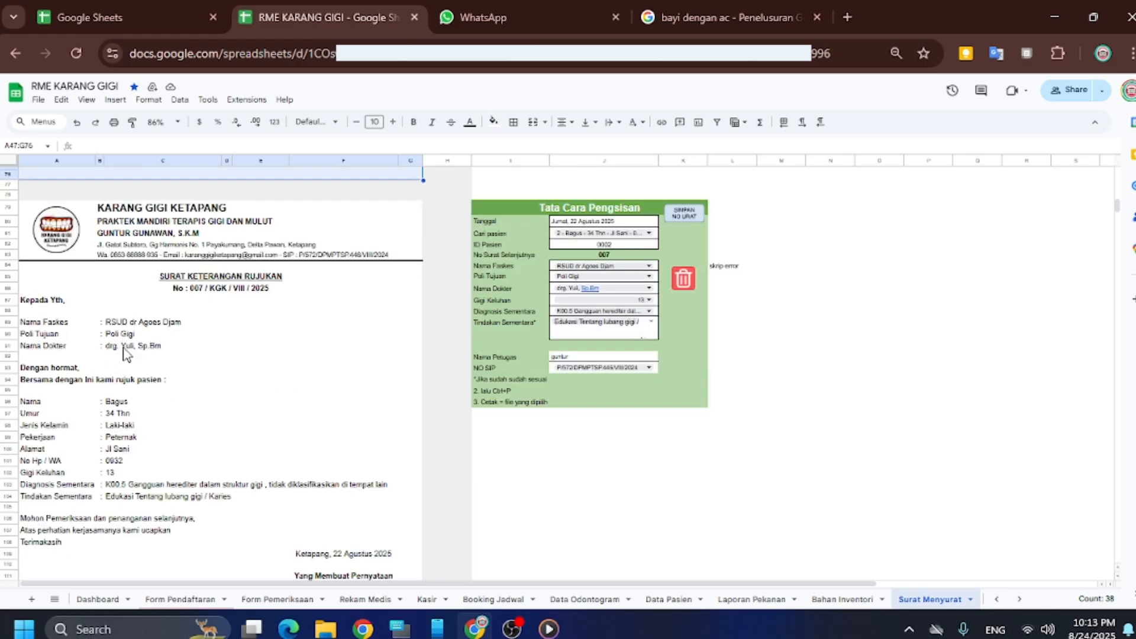
{"action": "scroll", "coordinate": [167, 376], "scroll_direction": "down", "scroll_amount": 4}
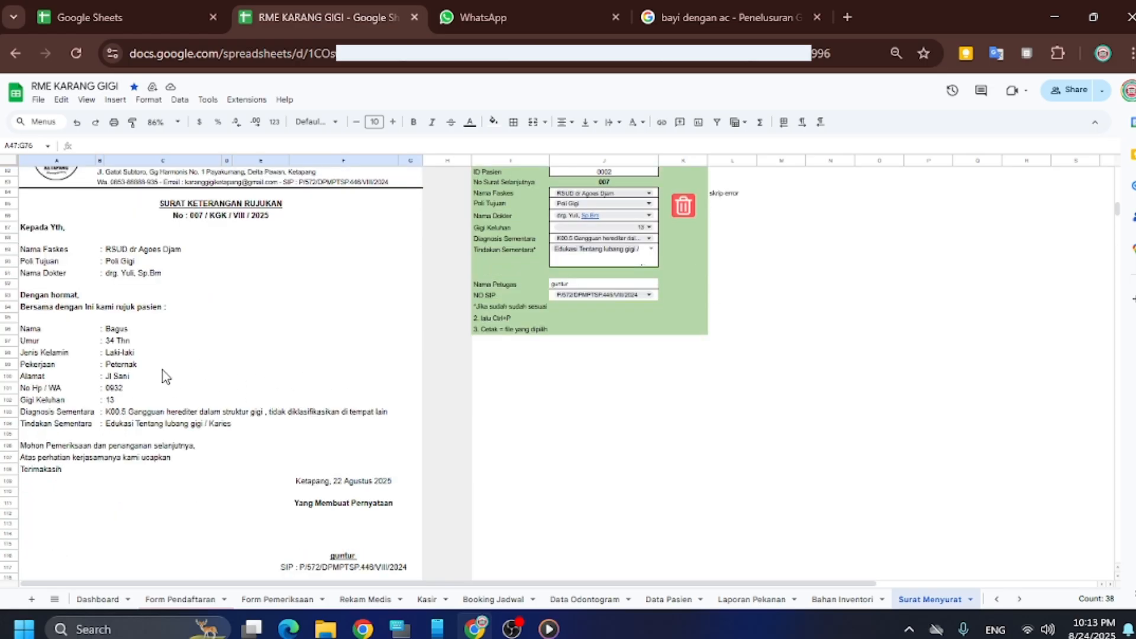
{"action": "scroll", "coordinate": [320, 352], "scroll_direction": "up", "scroll_amount": 6}
{"action": "scroll", "coordinate": [426, 335], "scroll_direction": "up", "scroll_amount": 3}
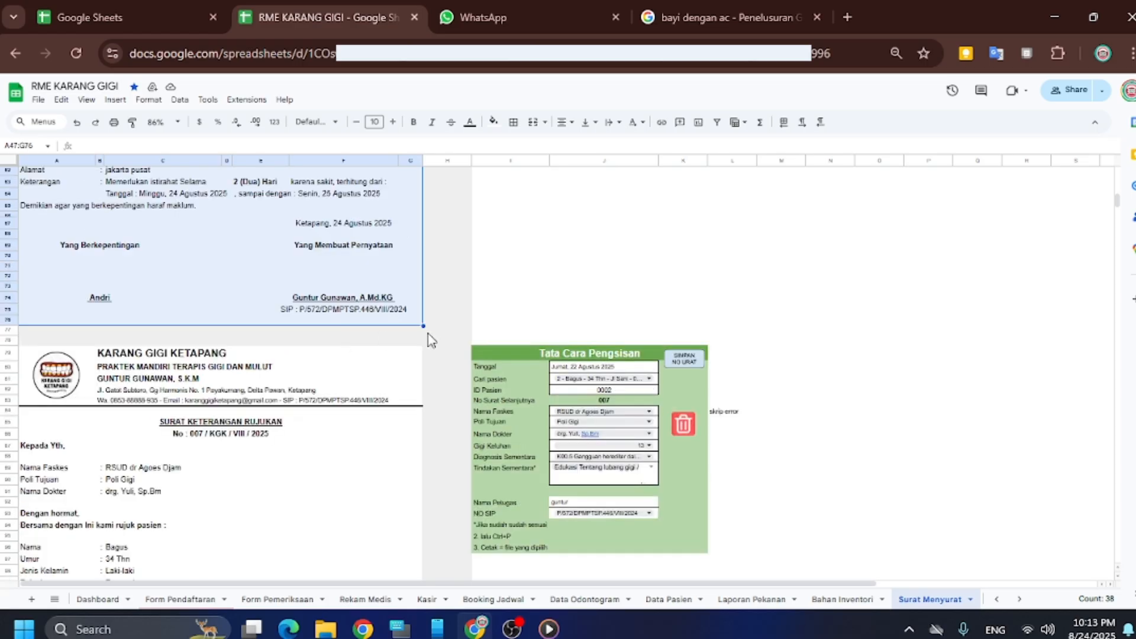
{"action": "scroll", "coordinate": [426, 335], "scroll_direction": "down", "scroll_amount": 3}
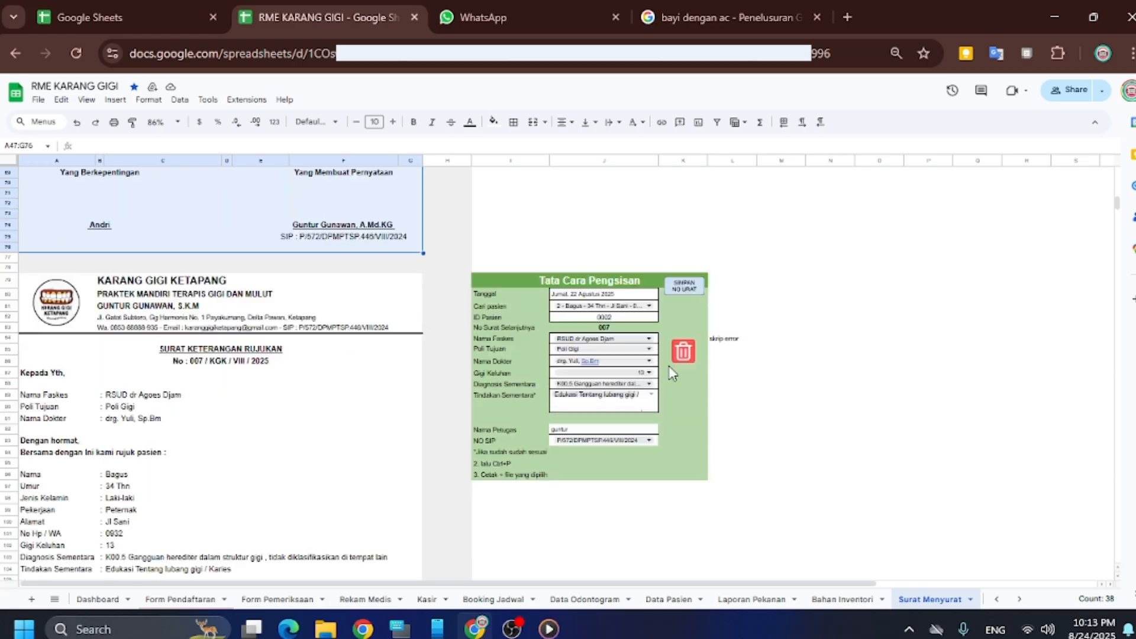
{"action": "left_click", "coordinate": [731, 340]}
{"action": "left_click", "coordinate": [677, 285]}
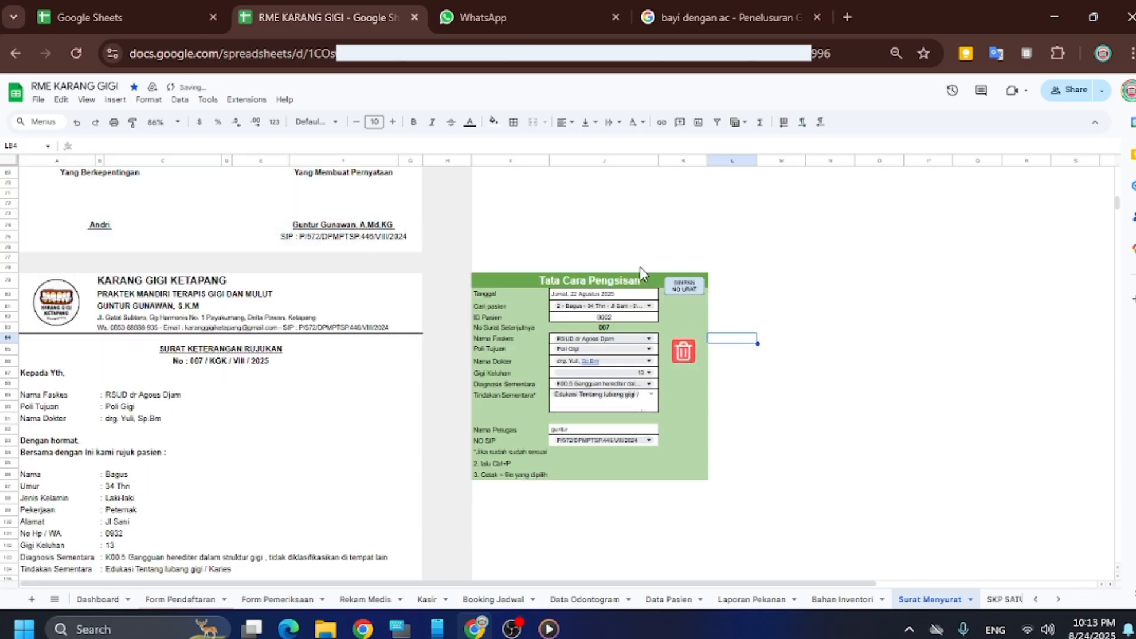
Move the SIMPAN NO SURAT button slightly lower on the panel
{"action": "left_click", "coordinate": [679, 286]}
{"action": "left_click_drag", "start_coordinate": [671, 282], "coordinate": [671, 303]}
{"action": "left_click", "coordinate": [769, 261]}
{"action": "scroll", "coordinate": [665, 293], "scroll_direction": "down", "scroll_amount": 2}
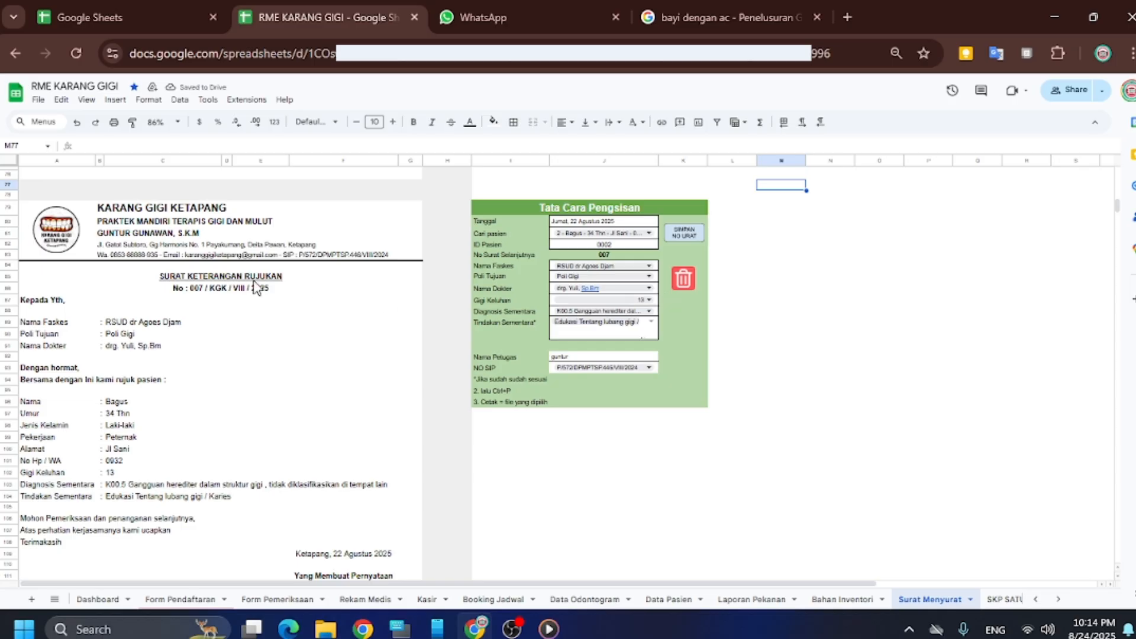
Run the clear script on the referral, sick-leave and informed consent forms in turn
{"action": "left_click", "coordinate": [683, 280]}
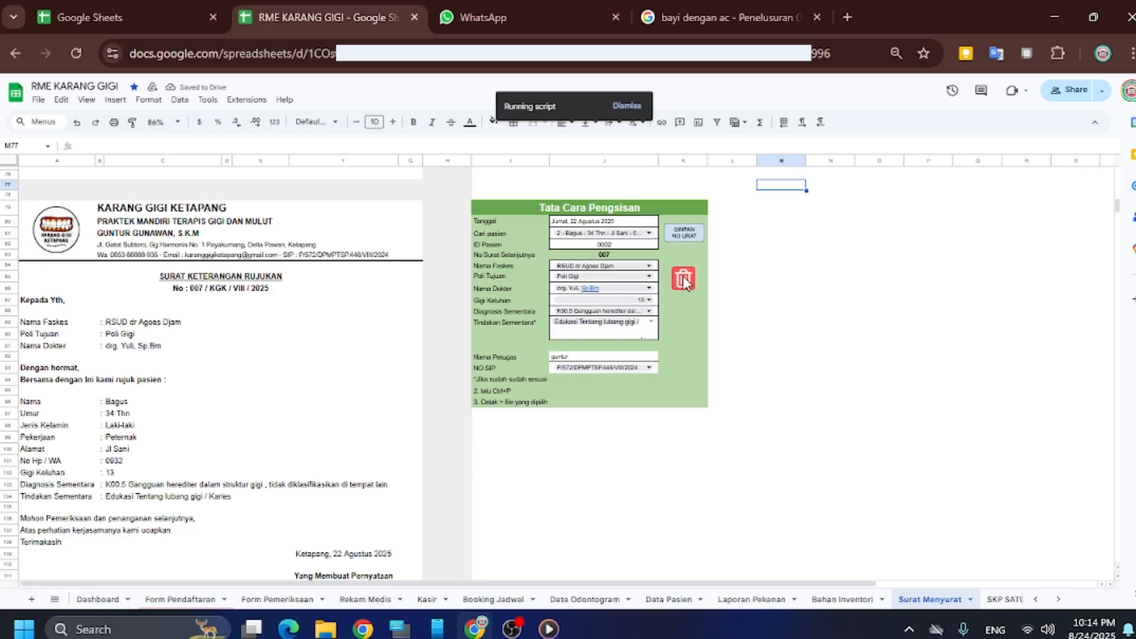
{"action": "scroll", "coordinate": [236, 351], "scroll_direction": "up", "scroll_amount": 4}
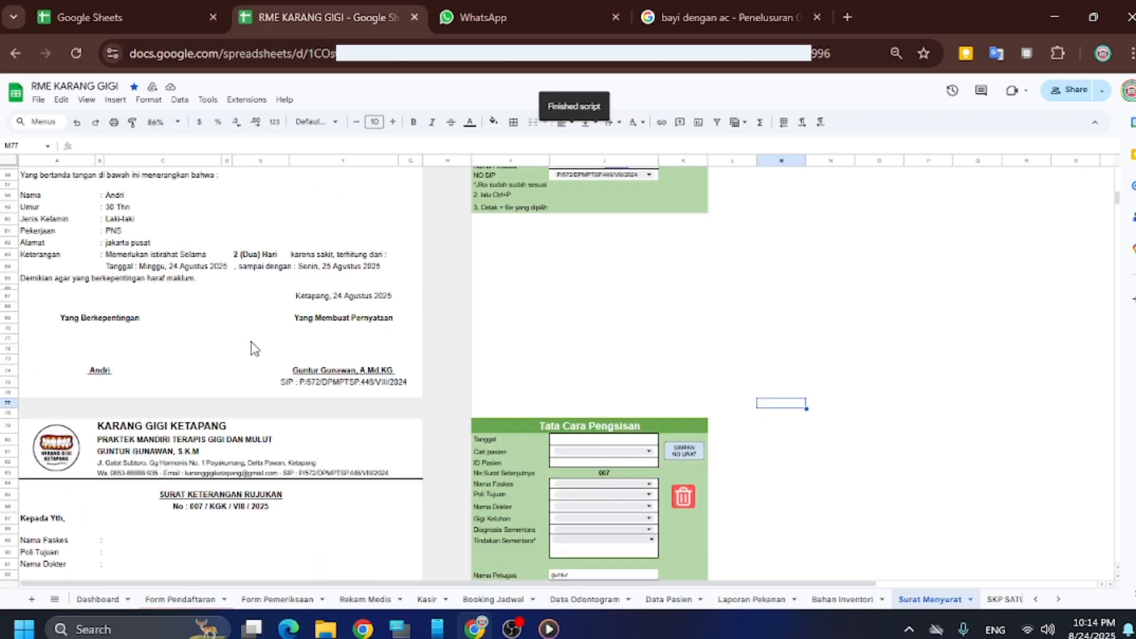
{"action": "scroll", "coordinate": [438, 324], "scroll_direction": "up", "scroll_amount": 3}
{"action": "left_click", "coordinate": [696, 294]}
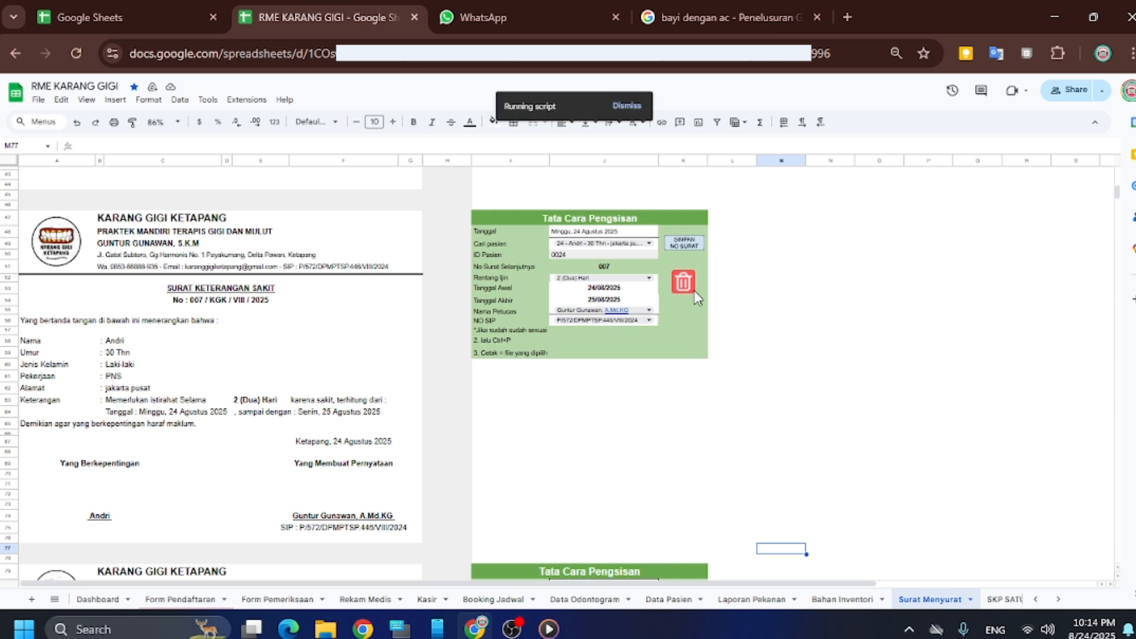
{"action": "scroll", "coordinate": [542, 296], "scroll_direction": "up", "scroll_amount": 3}
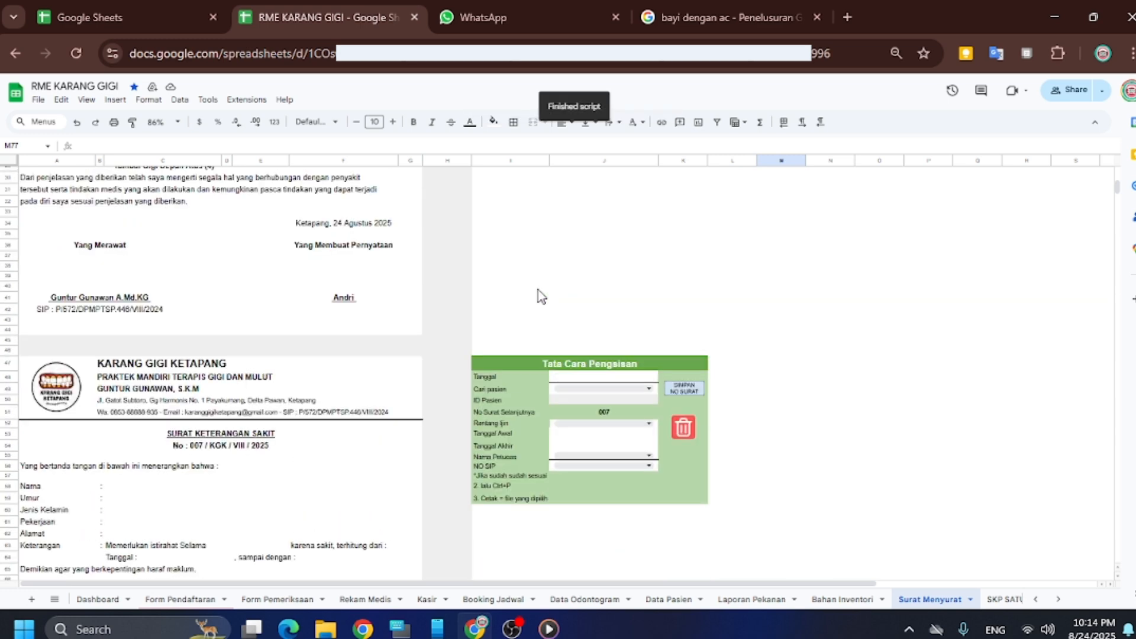
{"action": "scroll", "coordinate": [541, 296], "scroll_direction": "up", "scroll_amount": 6}
{"action": "left_click", "coordinate": [688, 199]}
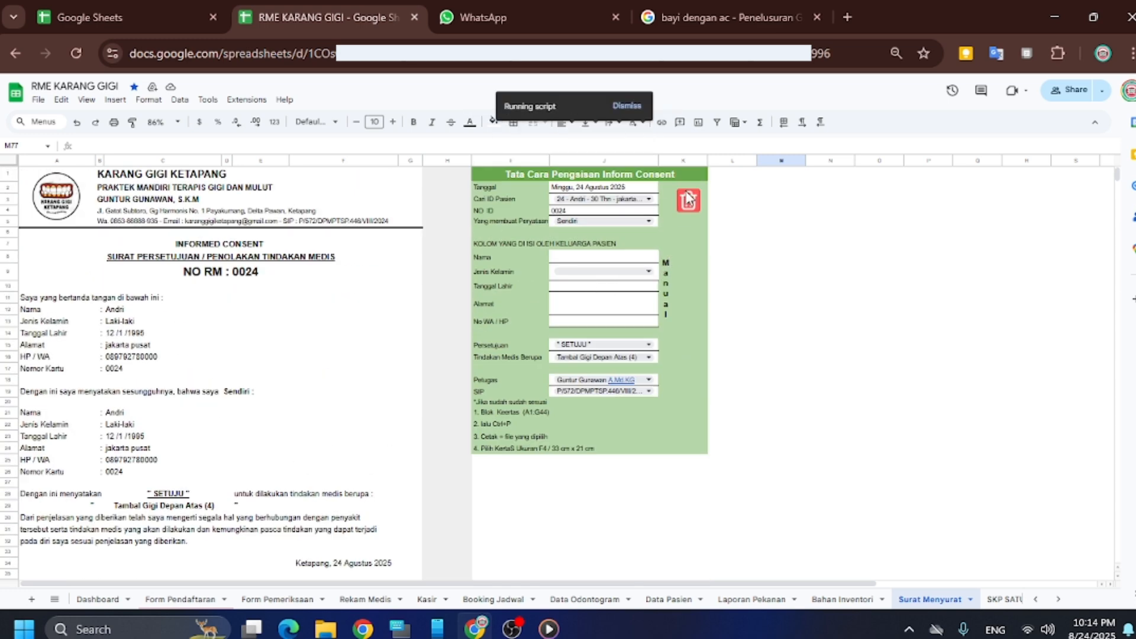
{"action": "scroll", "coordinate": [565, 275], "scroll_direction": "down", "scroll_amount": 15}
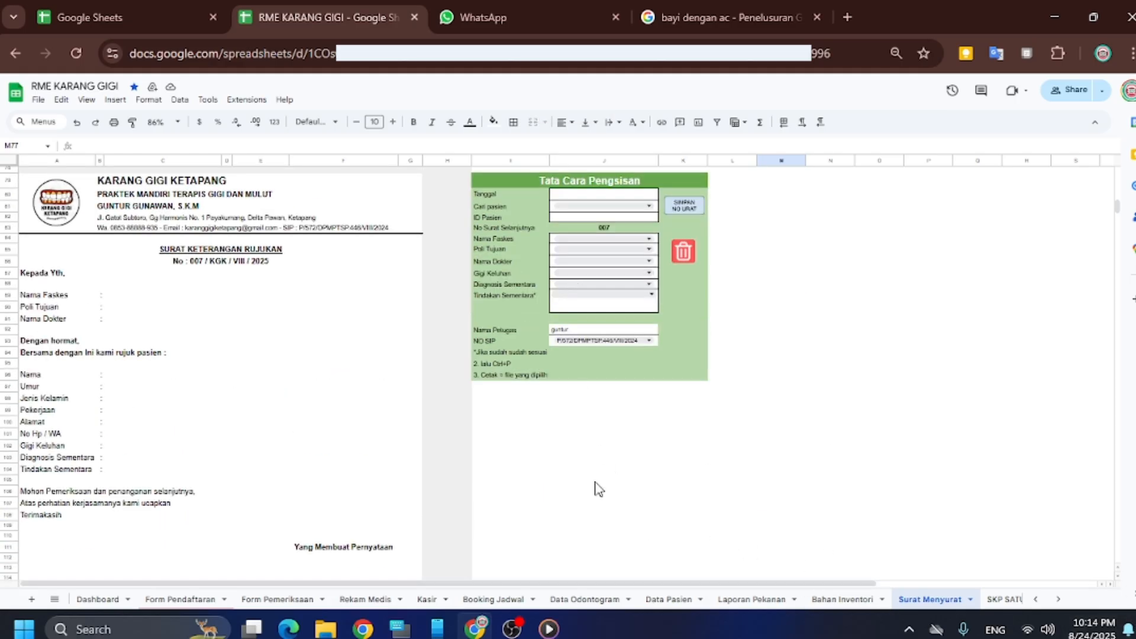
Open the SKP SATU-SEHAT sheet and scroll through the Bukti Pelayanan Keprofesian report
{"action": "left_click", "coordinate": [1058, 599]}
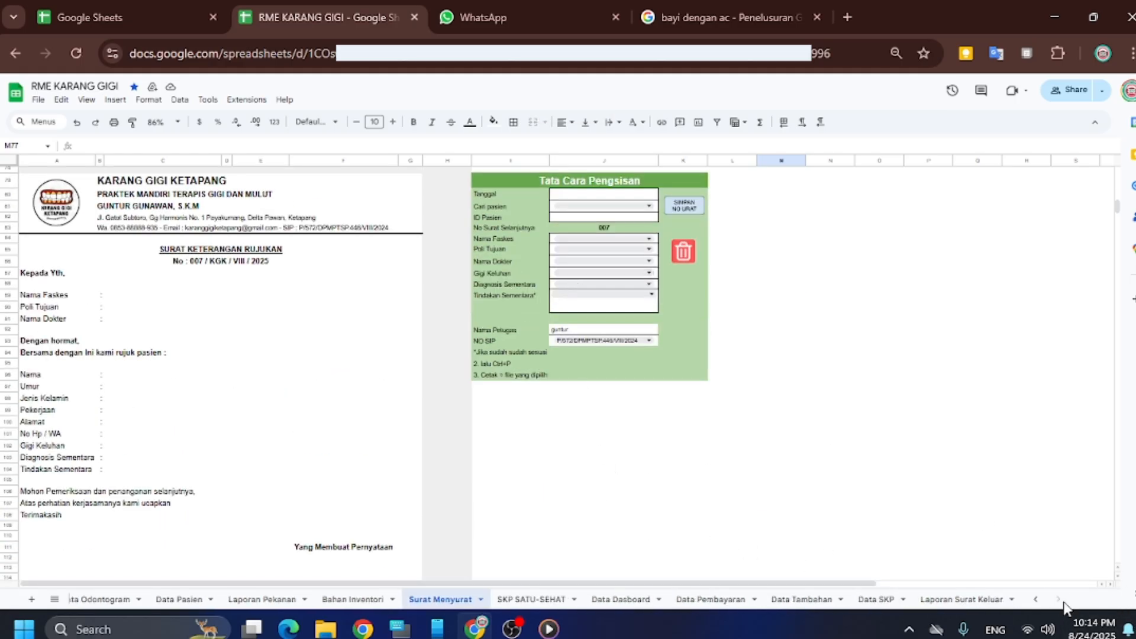
{"action": "left_click", "coordinate": [861, 600]}
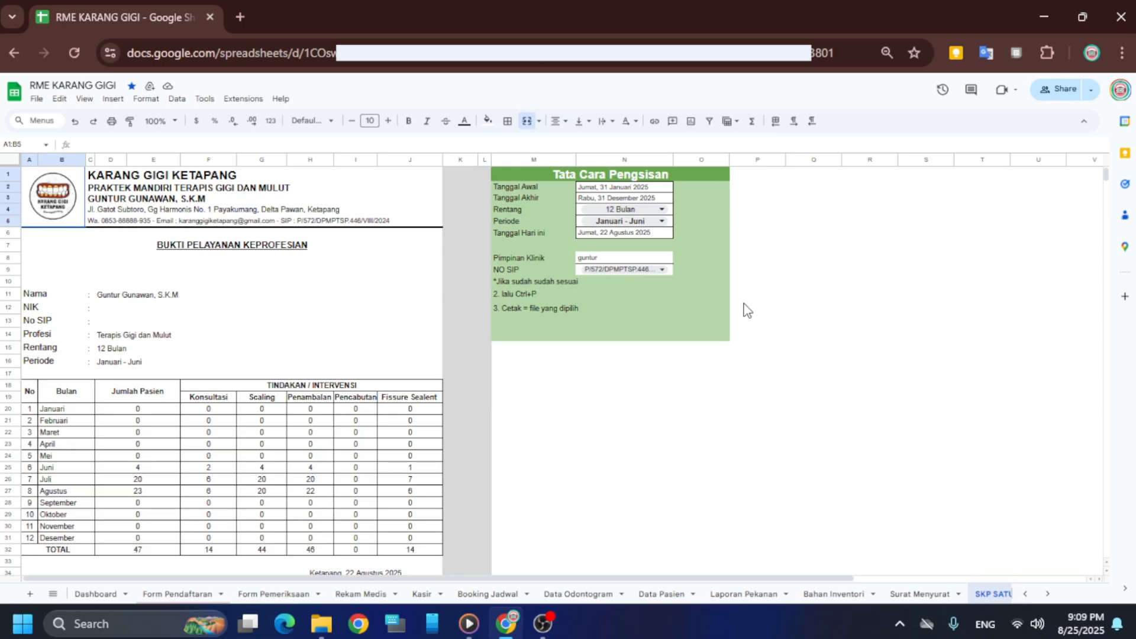
{"action": "left_click", "coordinate": [1048, 593]}
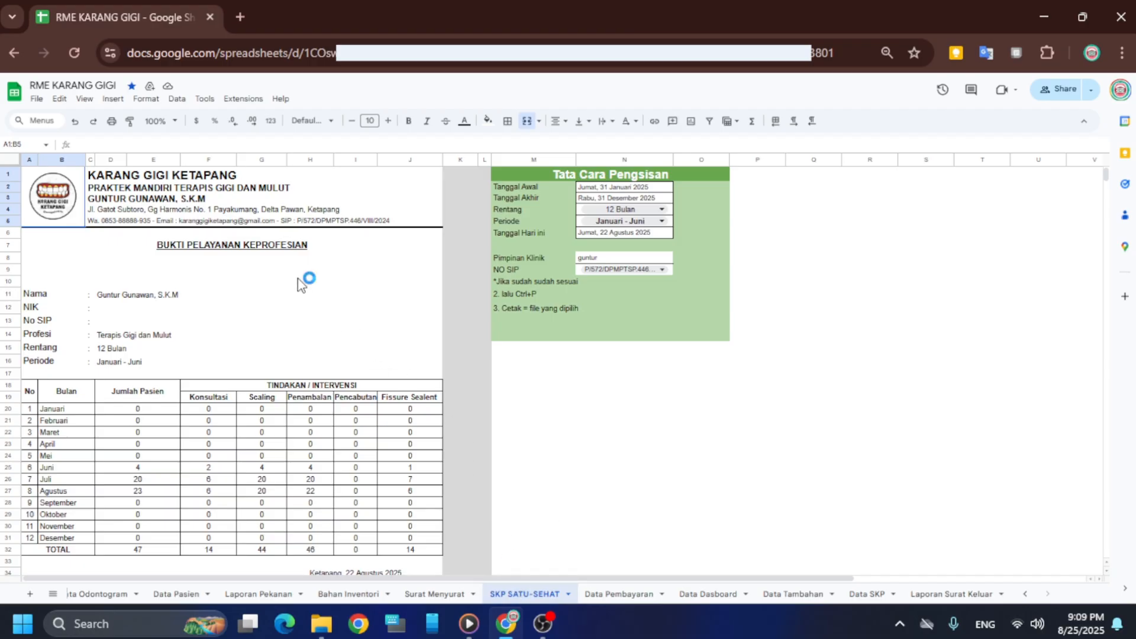
{"action": "scroll", "coordinate": [297, 278], "scroll_direction": "down", "scroll_amount": 5}
{"action": "scroll", "coordinate": [297, 278], "scroll_direction": "up", "scroll_amount": 5}
{"action": "scroll", "coordinate": [297, 278], "scroll_direction": "down", "scroll_amount": 4}
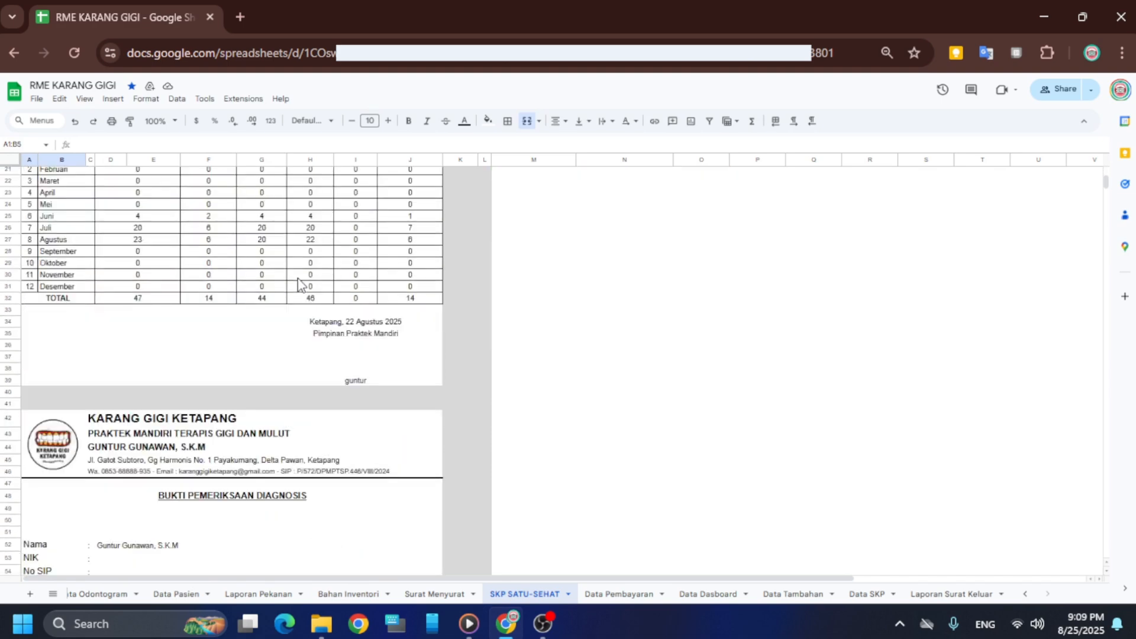
{"action": "scroll", "coordinate": [300, 285], "scroll_direction": "up", "scroll_amount": 4}
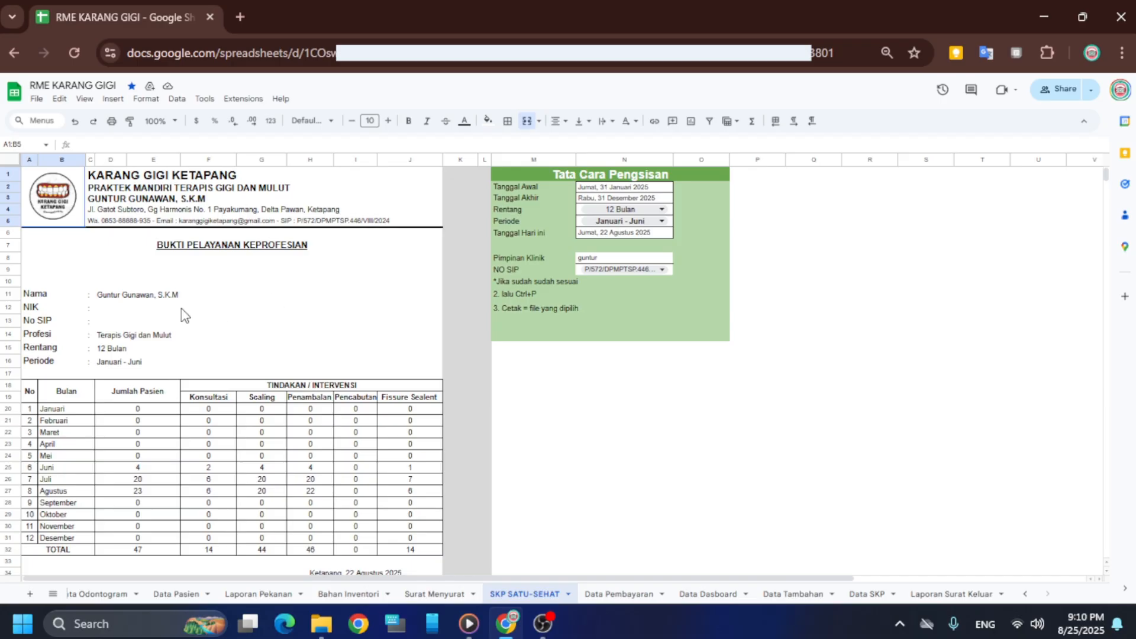
Check the report's name, NIK and No SIP cells and scroll through the report
{"action": "left_click", "coordinate": [100, 297]}
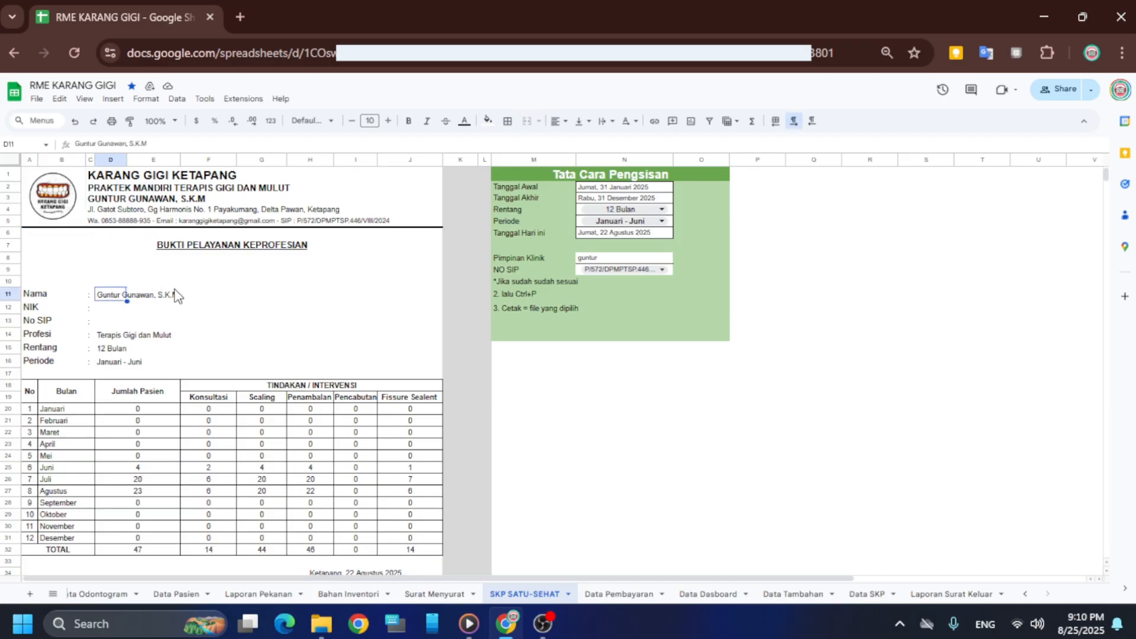
{"action": "left_click", "coordinate": [114, 315]}
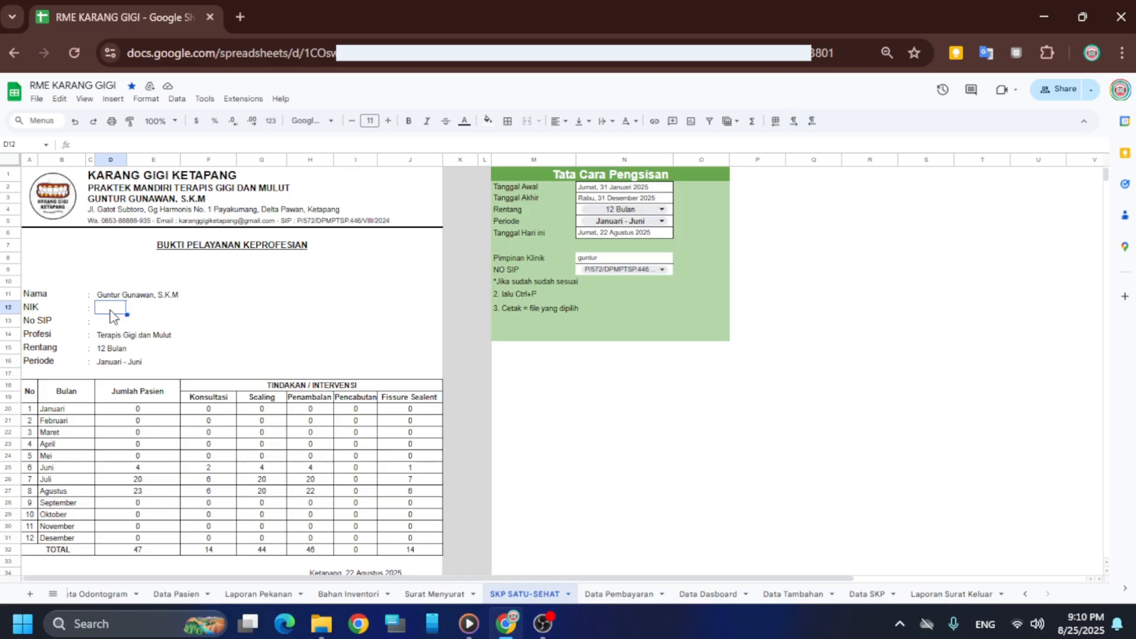
{"action": "left_click", "coordinate": [112, 325]}
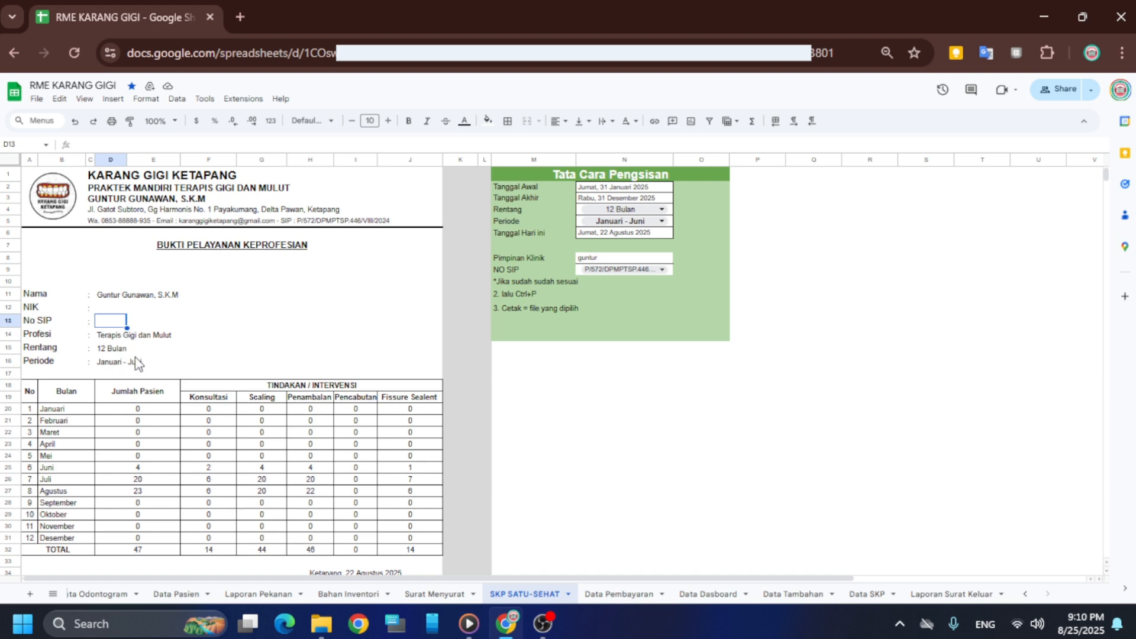
{"action": "scroll", "coordinate": [137, 363], "scroll_direction": "down", "scroll_amount": 2}
{"action": "scroll", "coordinate": [290, 337], "scroll_direction": "up", "scroll_amount": 2}
{"action": "scroll", "coordinate": [290, 339], "scroll_direction": "down", "scroll_amount": 2}
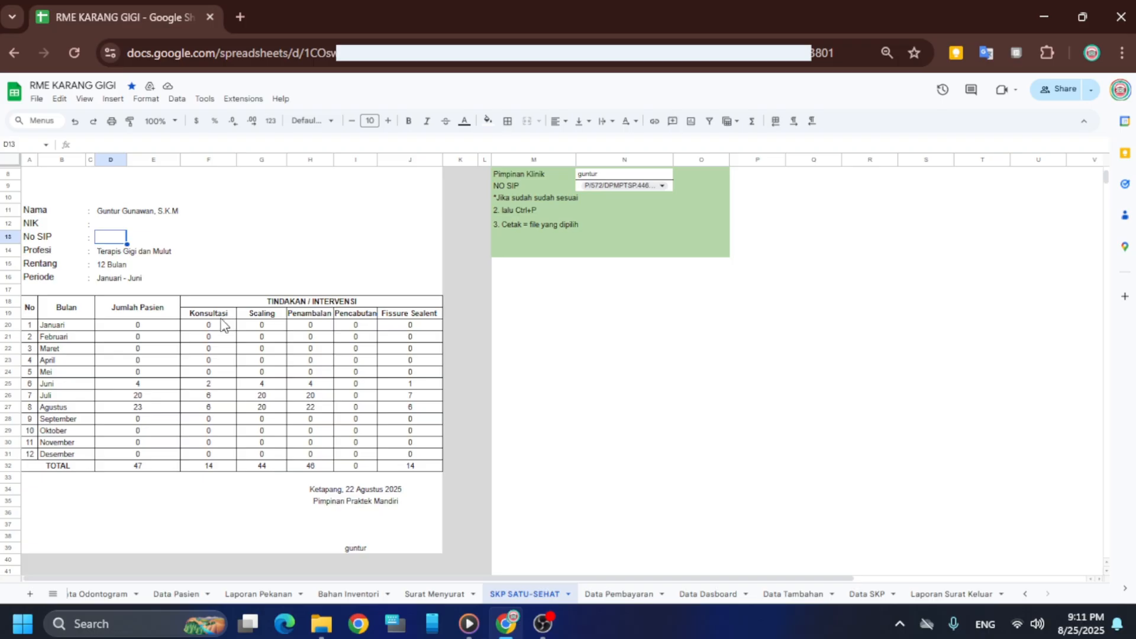
{"action": "scroll", "coordinate": [222, 326], "scroll_direction": "up", "scroll_amount": 3}
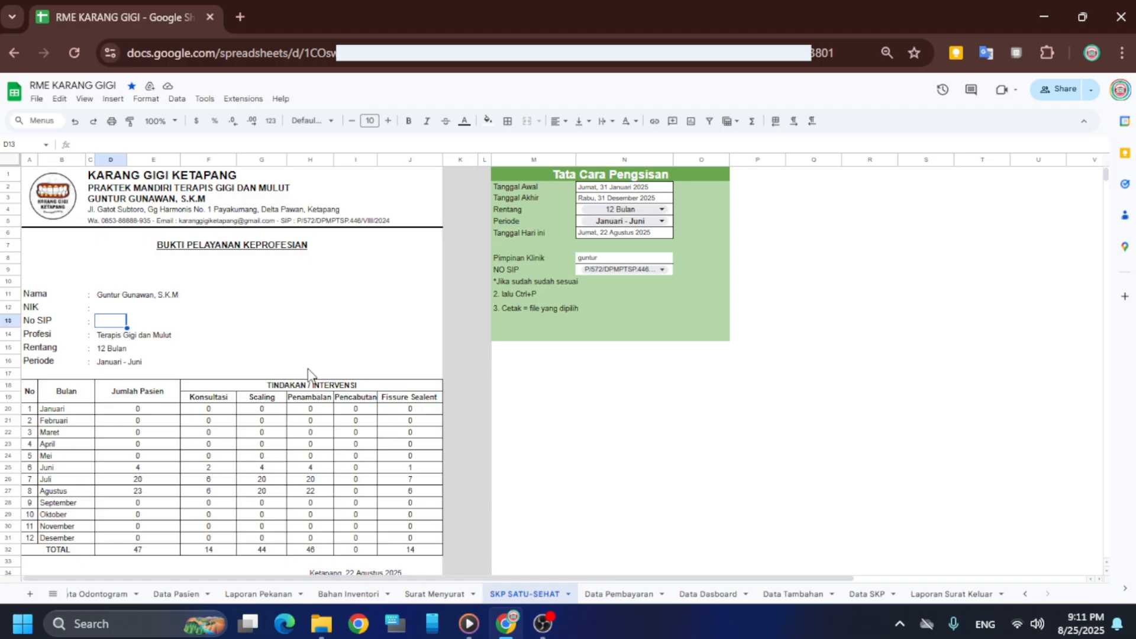
{"action": "scroll", "coordinate": [178, 365], "scroll_direction": "down", "scroll_amount": 3}
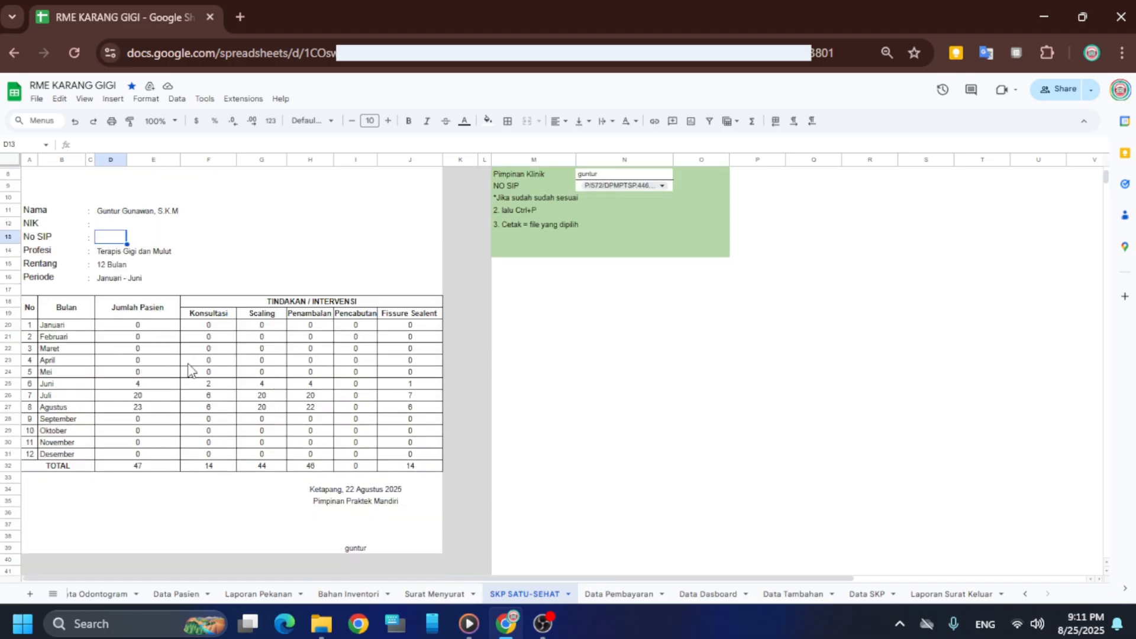
{"action": "scroll", "coordinate": [183, 373], "scroll_direction": "up", "scroll_amount": 3}
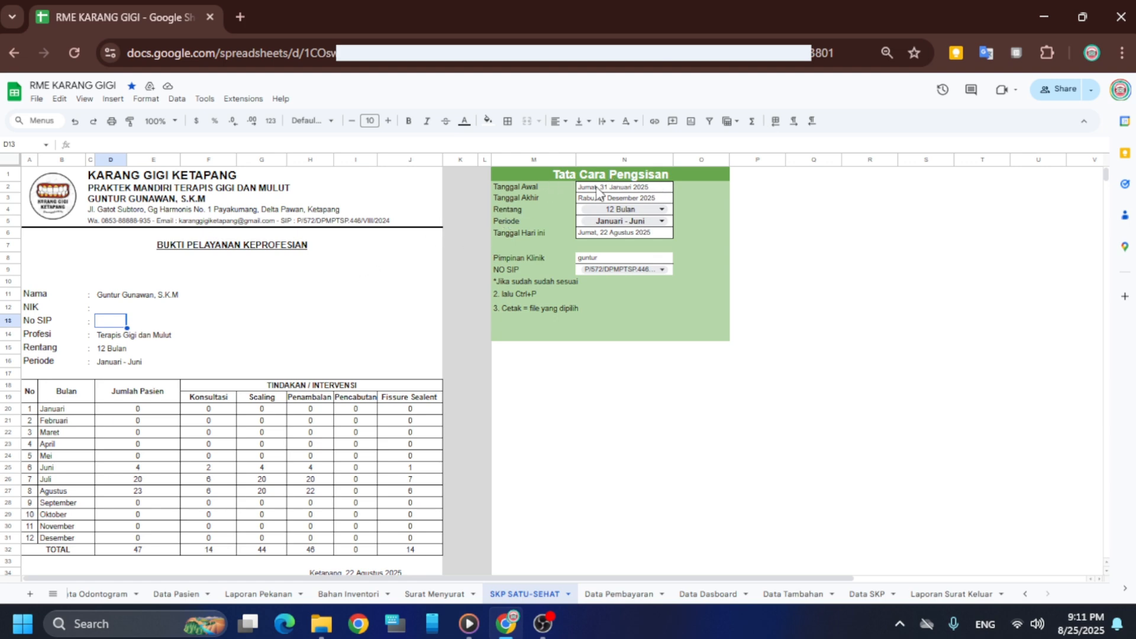
Set Rentang to 6 Bulan, Periode to Januari - Juni and start date to 1 January 2025
{"action": "left_click", "coordinate": [663, 210]}
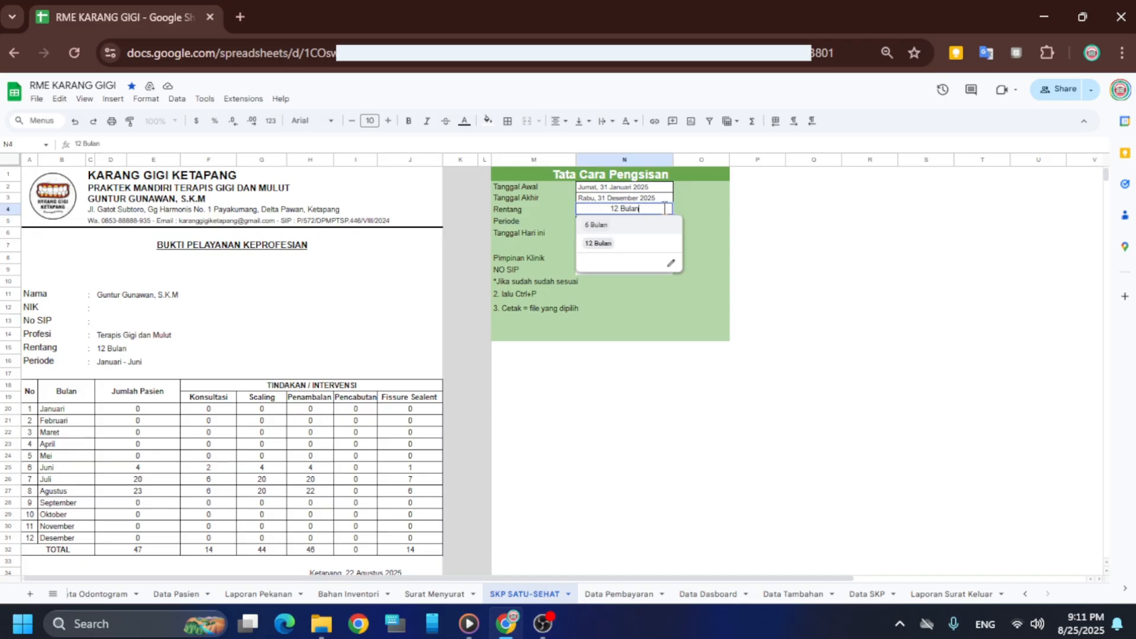
{"action": "left_click", "coordinate": [615, 227]}
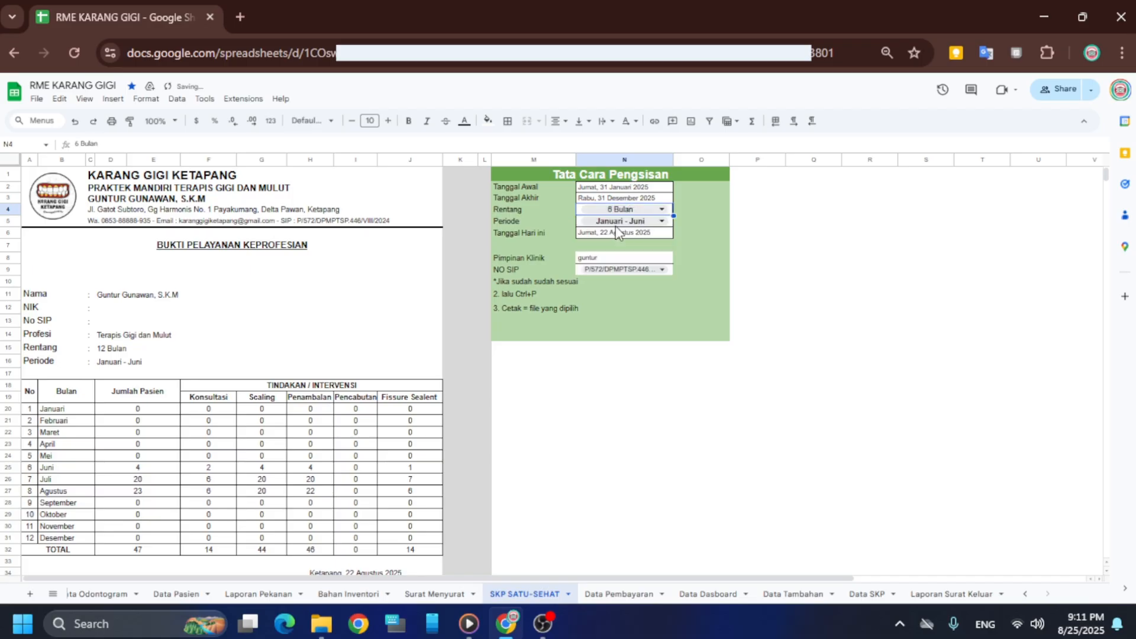
{"action": "left_click", "coordinate": [629, 226]}
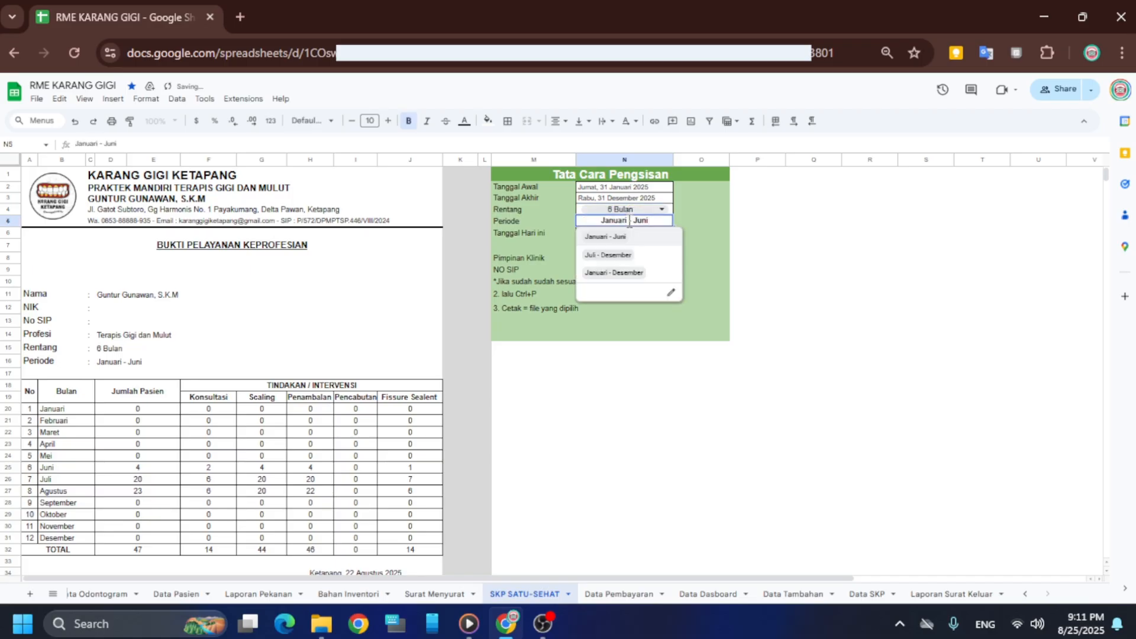
{"action": "left_click", "coordinate": [631, 235]}
{"action": "double_click", "coordinate": [637, 187]}
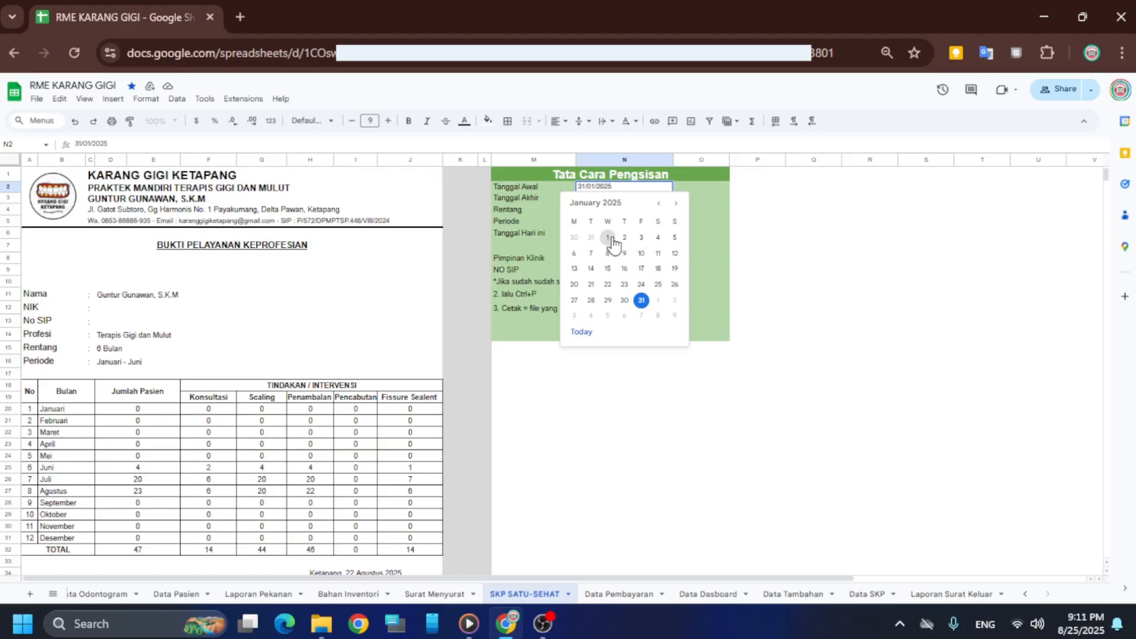
{"action": "left_click", "coordinate": [607, 237]}
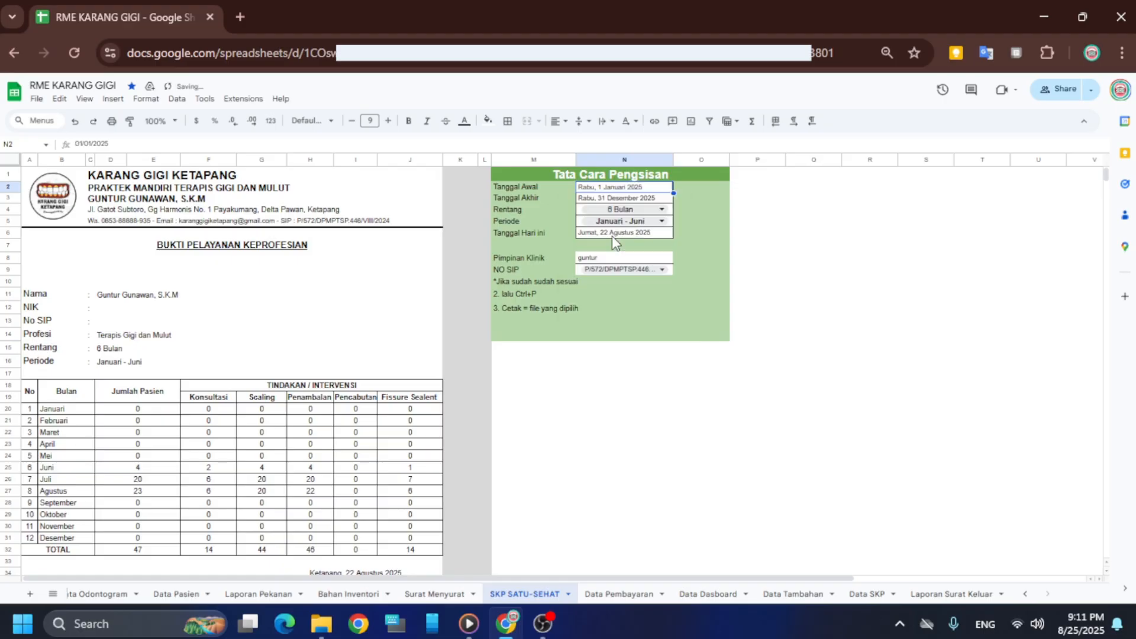
Set Tanggal Akhir in N3 to 30 June 2025 from the date picker
{"action": "double_click", "coordinate": [623, 198]}
{"action": "left_click", "coordinate": [660, 215]}
{"action": "left_click", "coordinate": [661, 215]}
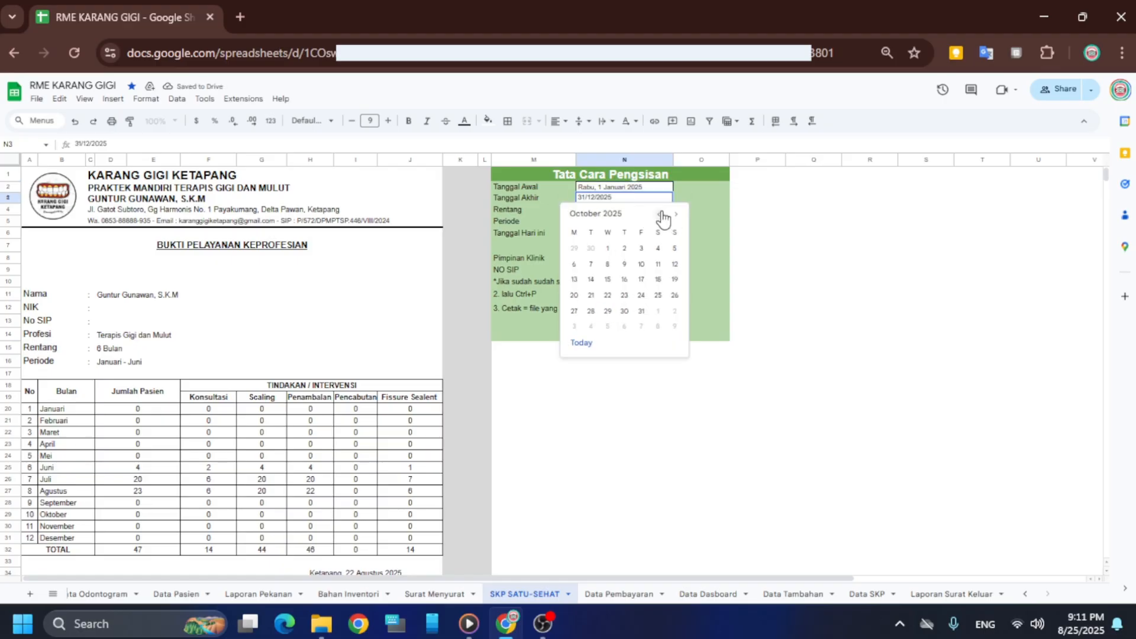
{"action": "left_click", "coordinate": [660, 215]}
{"action": "left_click", "coordinate": [660, 215]}
{"action": "left_click", "coordinate": [660, 215]}
{"action": "left_click", "coordinate": [661, 215]}
{"action": "left_click", "coordinate": [574, 326]}
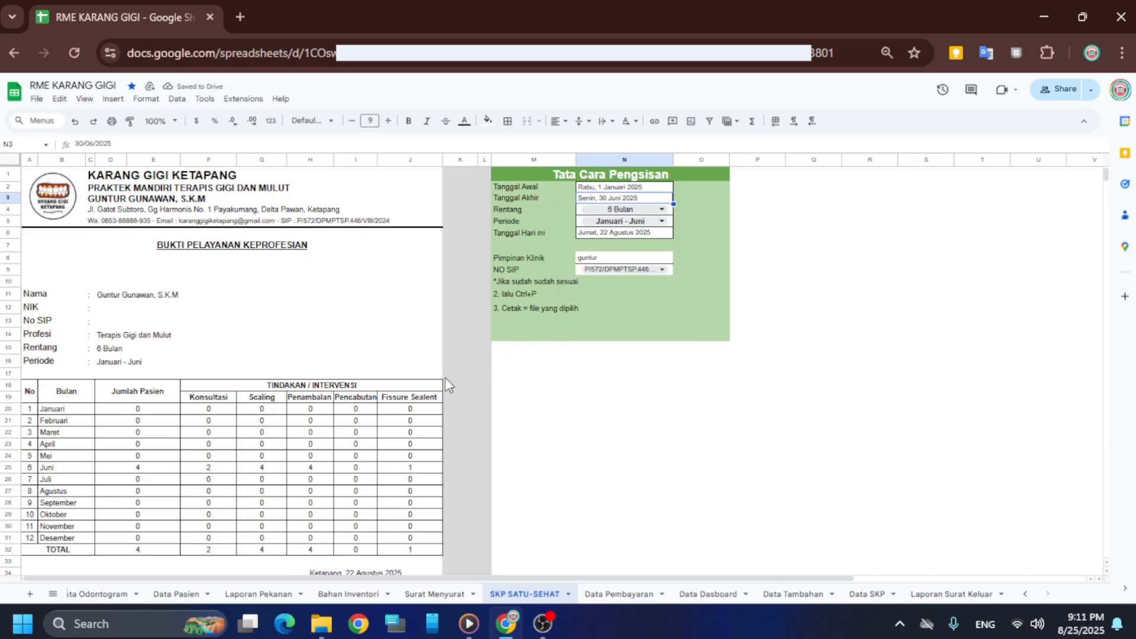
Scroll through the report tables and check the formula behind the Rata-rata Ohis values
{"action": "scroll", "coordinate": [162, 454], "scroll_direction": "down", "scroll_amount": 3}
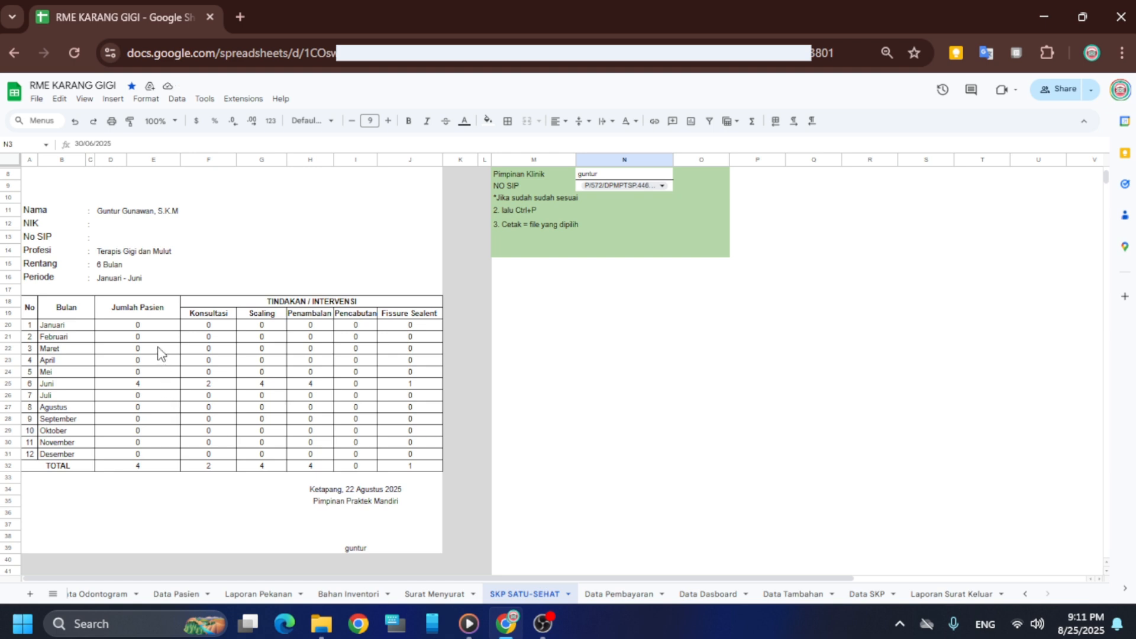
{"action": "scroll", "coordinate": [160, 355], "scroll_direction": "up", "scroll_amount": 3}
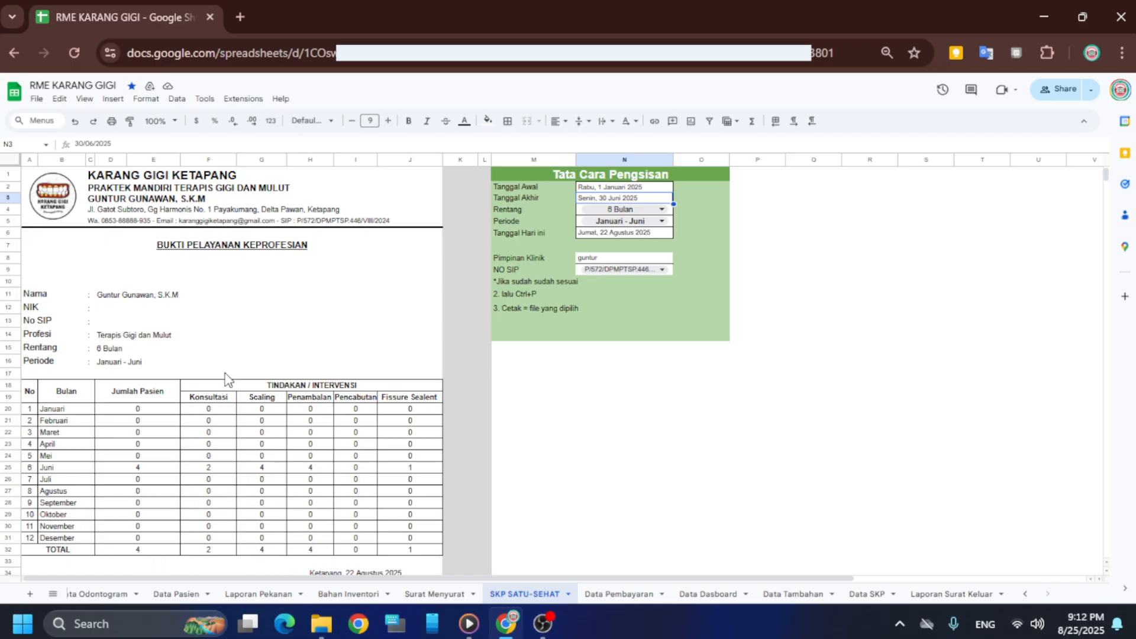
{"action": "scroll", "coordinate": [227, 377], "scroll_direction": "down", "scroll_amount": 3}
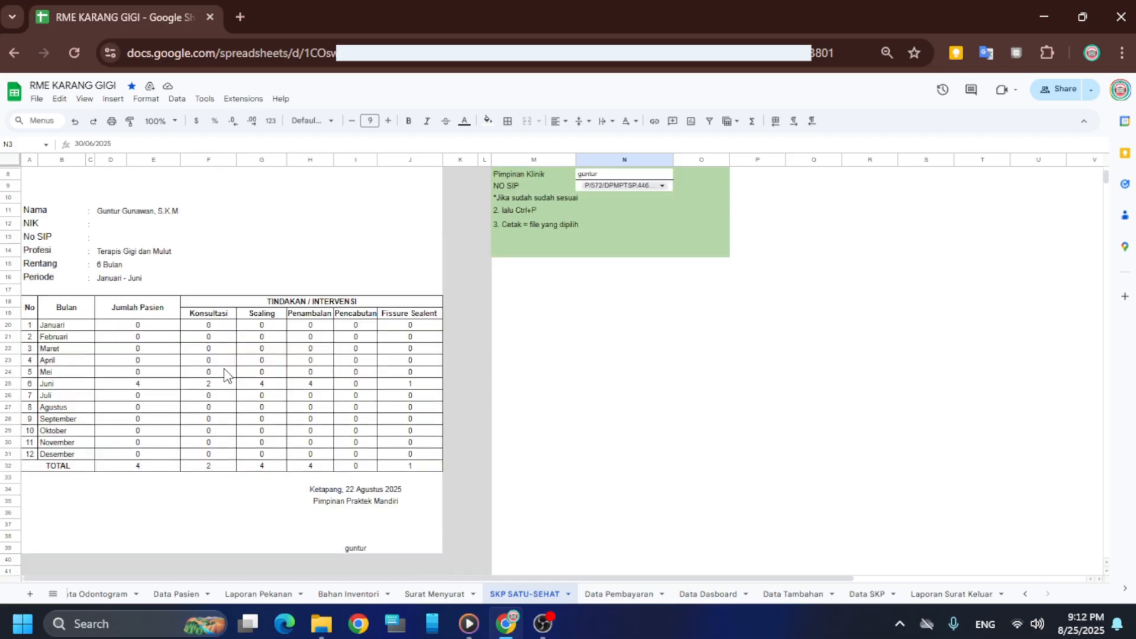
{"action": "scroll", "coordinate": [227, 376], "scroll_direction": "up", "scroll_amount": 3}
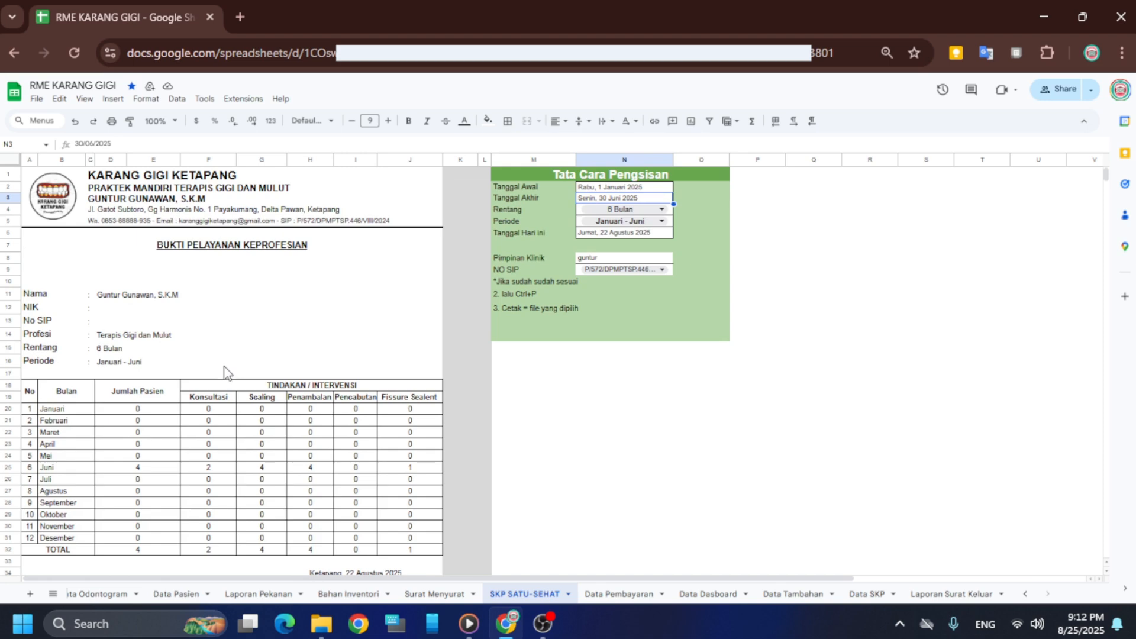
{"action": "scroll", "coordinate": [226, 371], "scroll_direction": "down", "scroll_amount": 12}
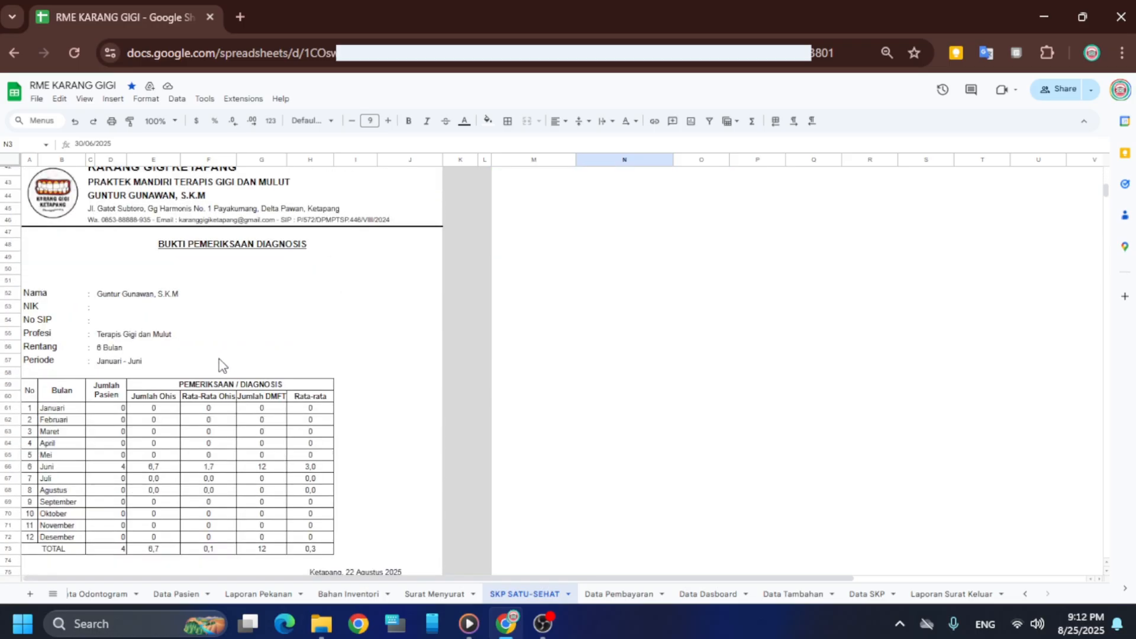
{"action": "scroll", "coordinate": [218, 365], "scroll_direction": "down", "scroll_amount": 2}
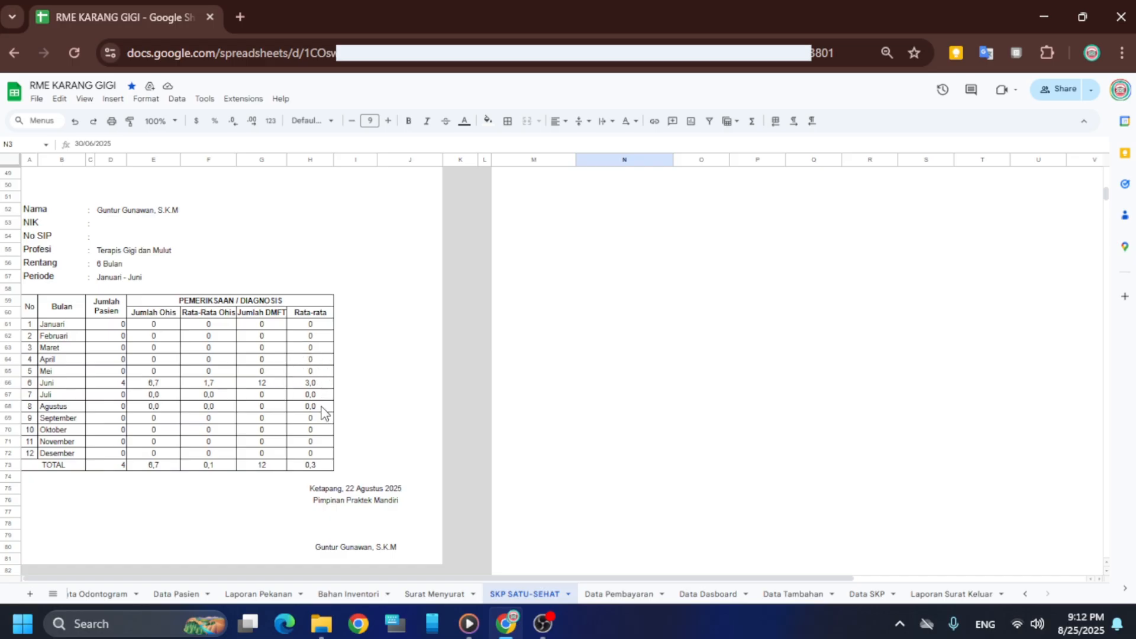
{"action": "left_click_drag", "start_coordinate": [314, 429], "coordinate": [315, 417]}
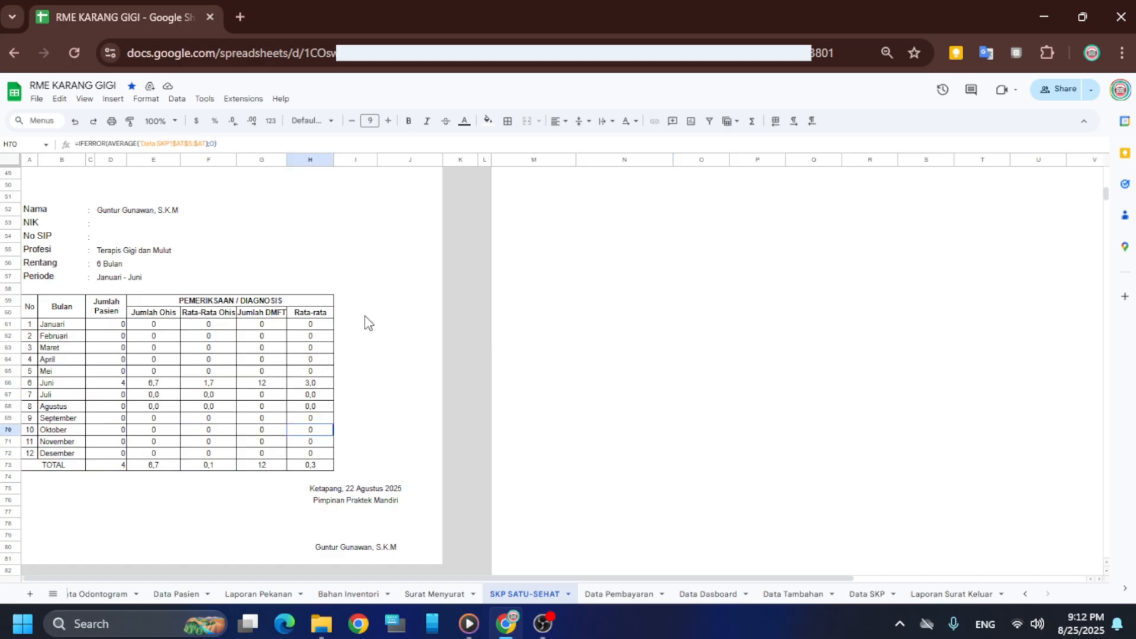
{"action": "left_click", "coordinate": [364, 314]}
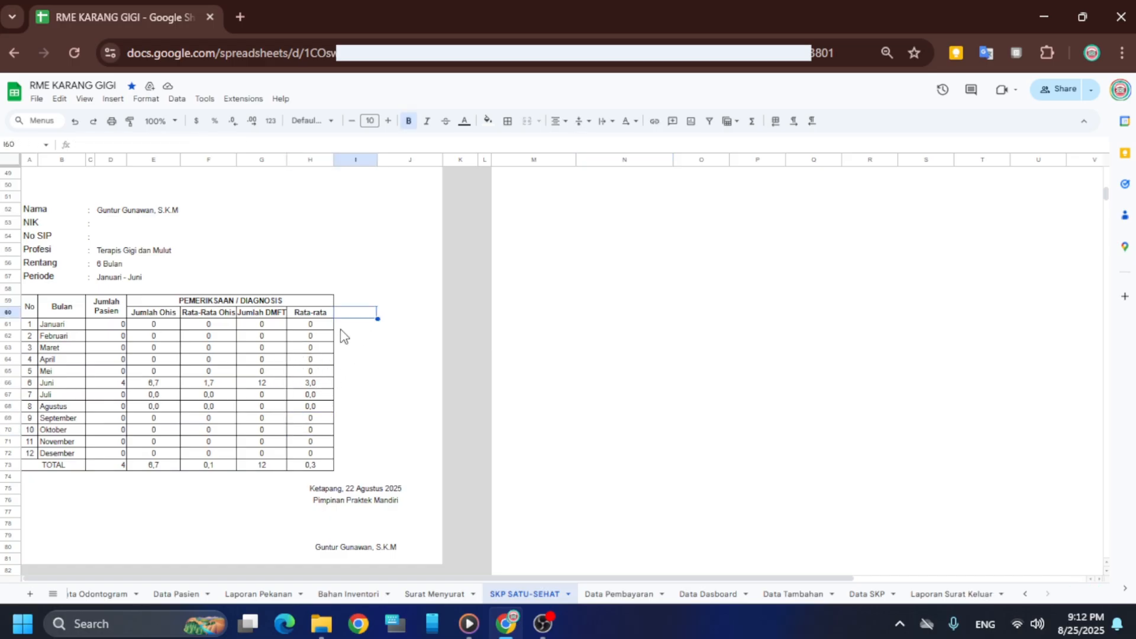
{"action": "left_click", "coordinate": [393, 251]}
{"action": "scroll", "coordinate": [349, 314], "scroll_direction": "up", "scroll_amount": 10}
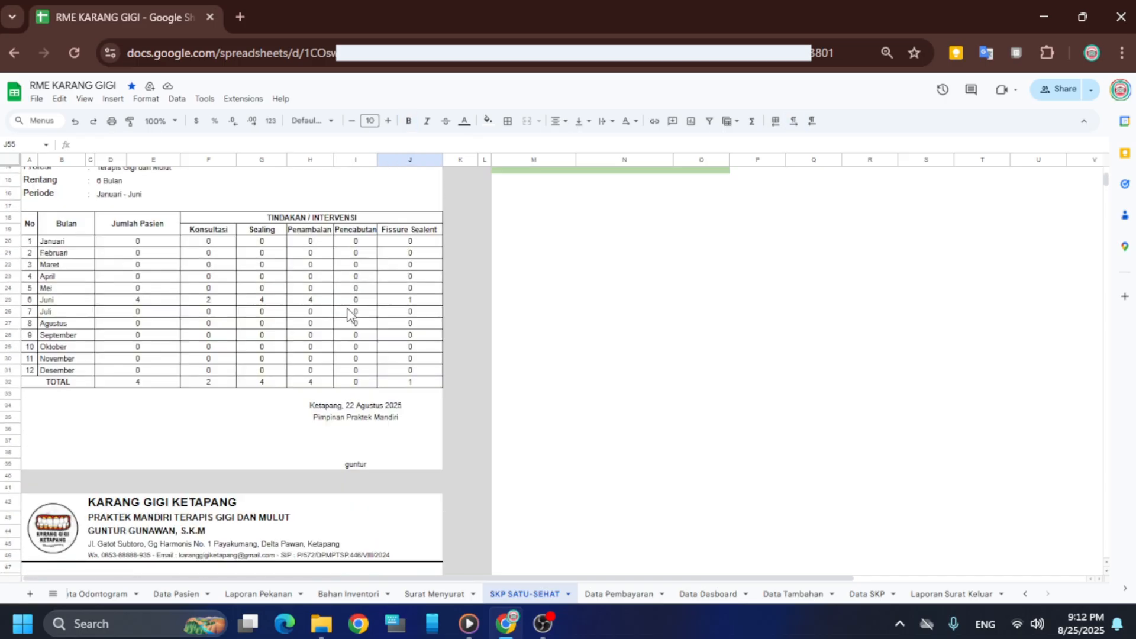
{"action": "scroll", "coordinate": [349, 314], "scroll_direction": "up", "scroll_amount": 5}
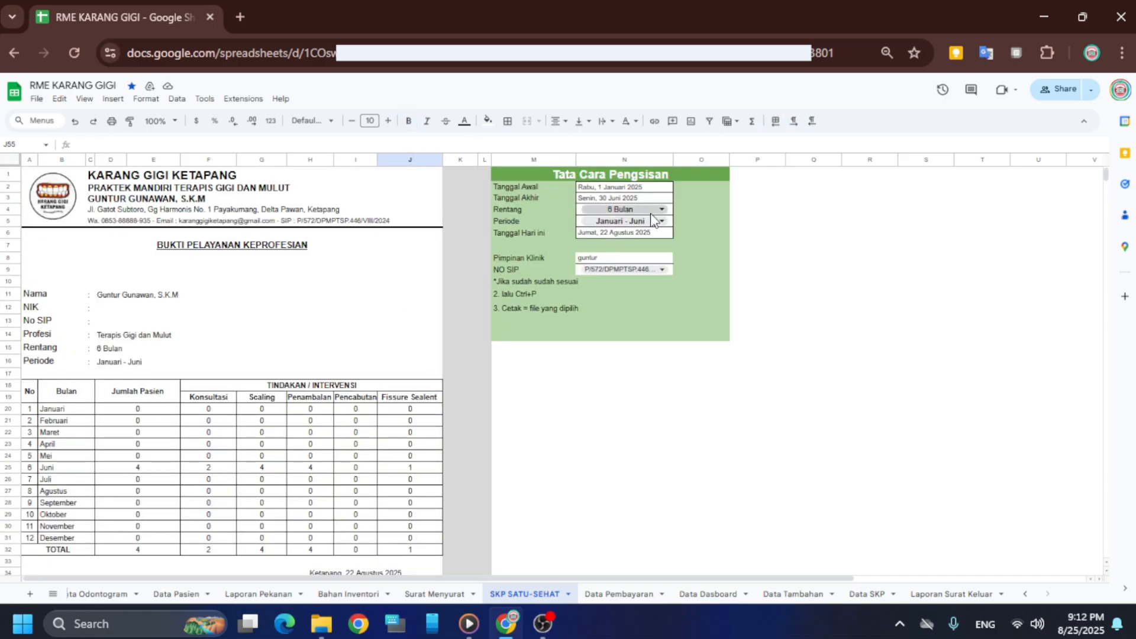
Switch Rentang to 12 Bulan and set Tanggal Akhir to 25 August 2025
{"action": "left_click", "coordinate": [656, 209]}
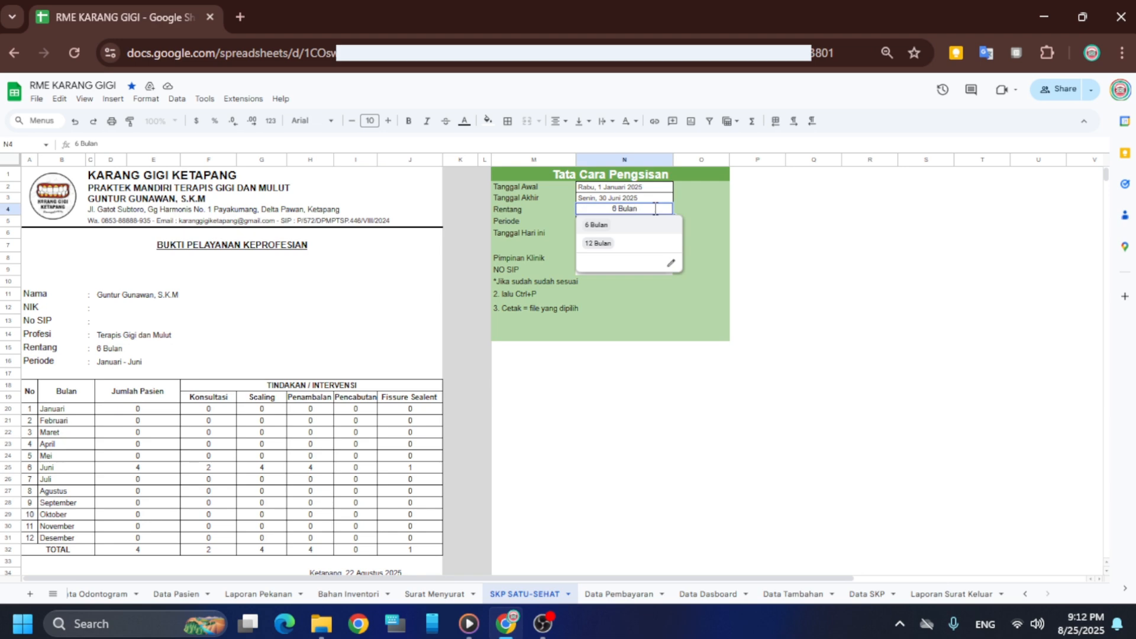
{"action": "left_click", "coordinate": [599, 244]}
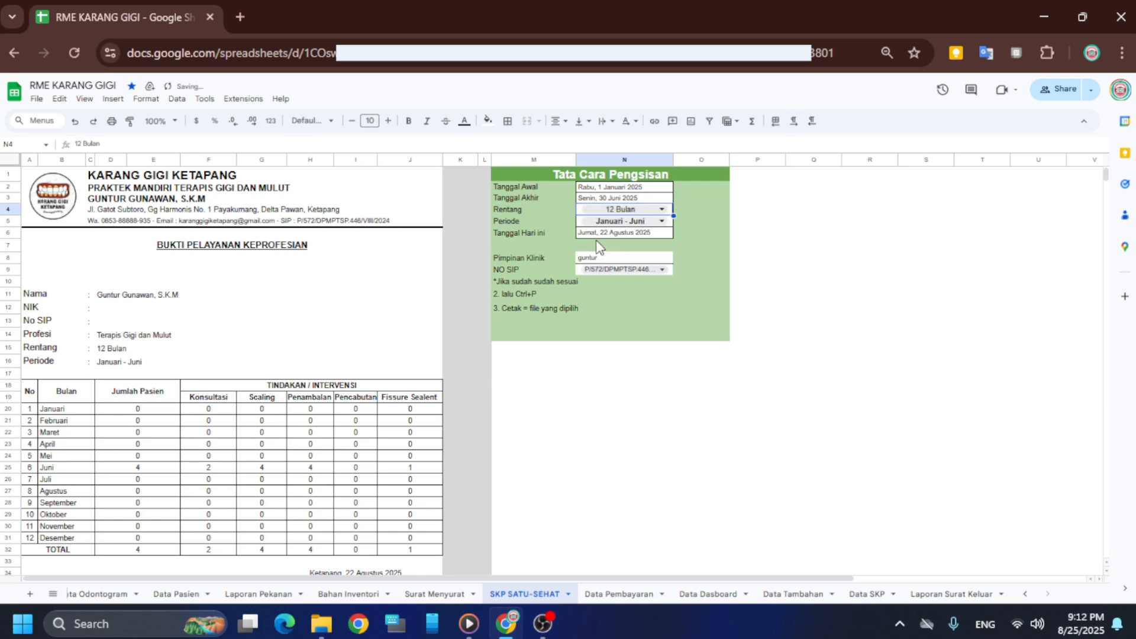
{"action": "left_click", "coordinate": [626, 198]}
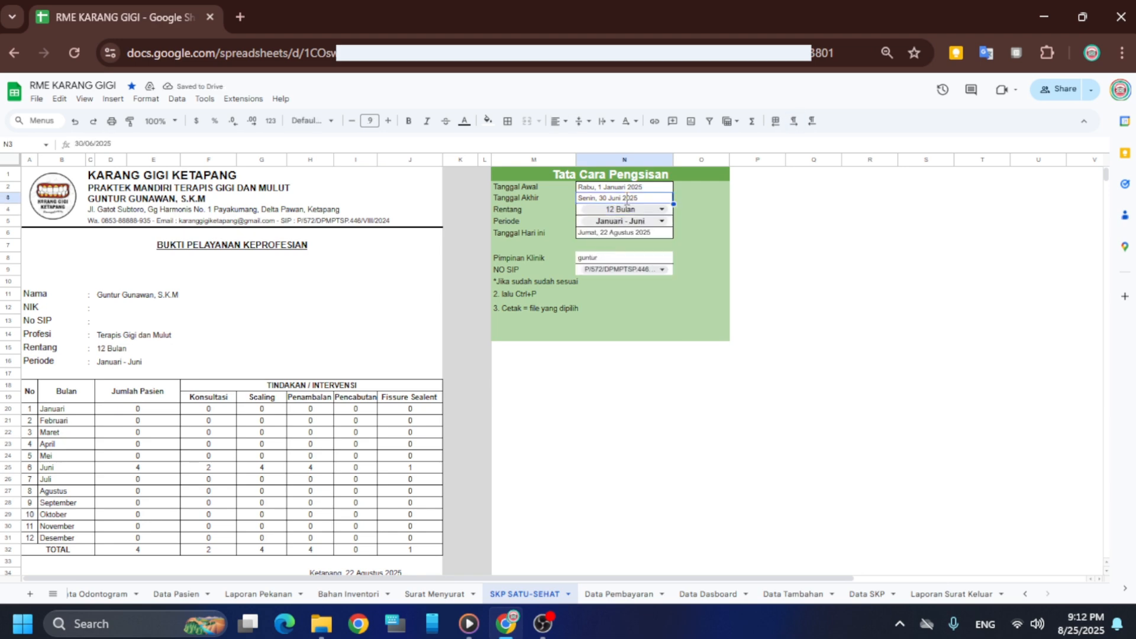
{"action": "double_click", "coordinate": [626, 198]}
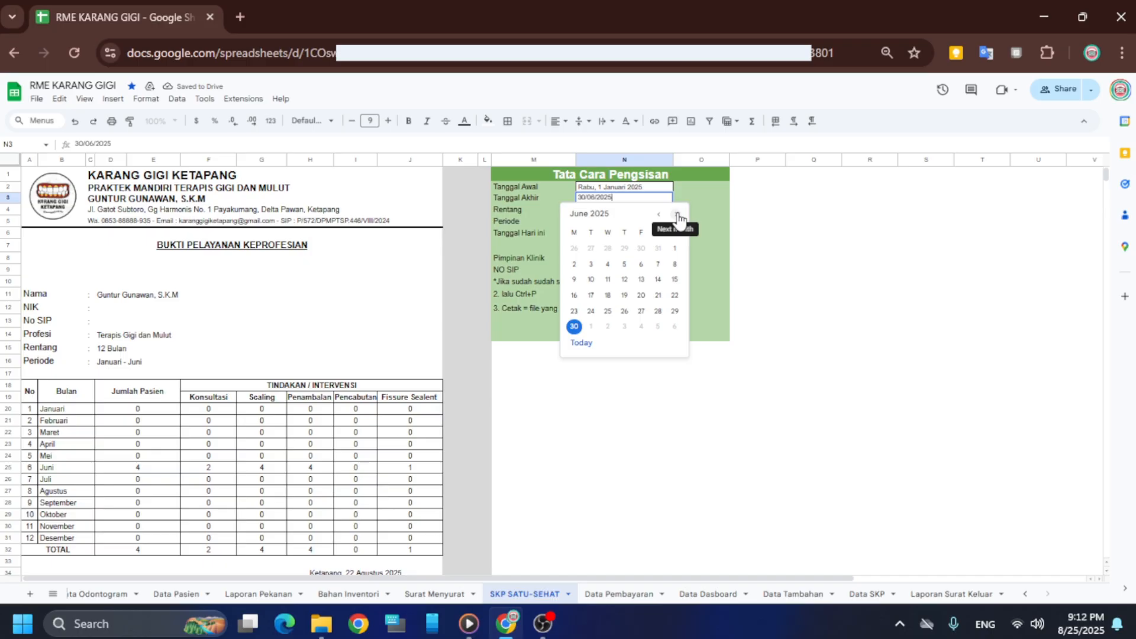
{"action": "left_click", "coordinate": [583, 343]}
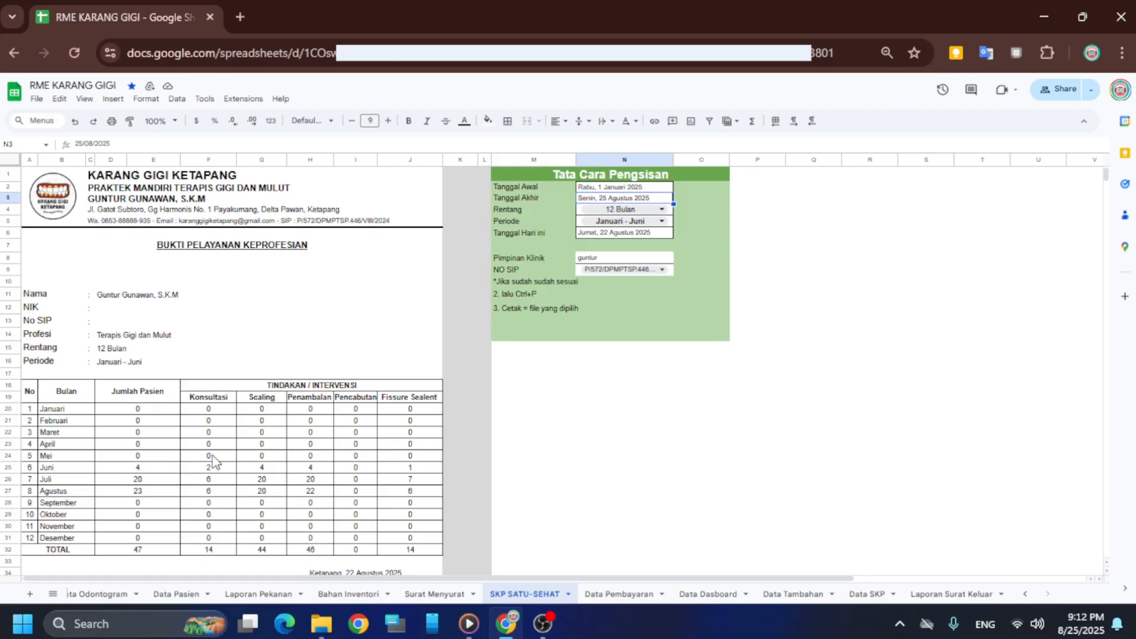
{"action": "scroll", "coordinate": [213, 460], "scroll_direction": "down", "scroll_amount": 2}
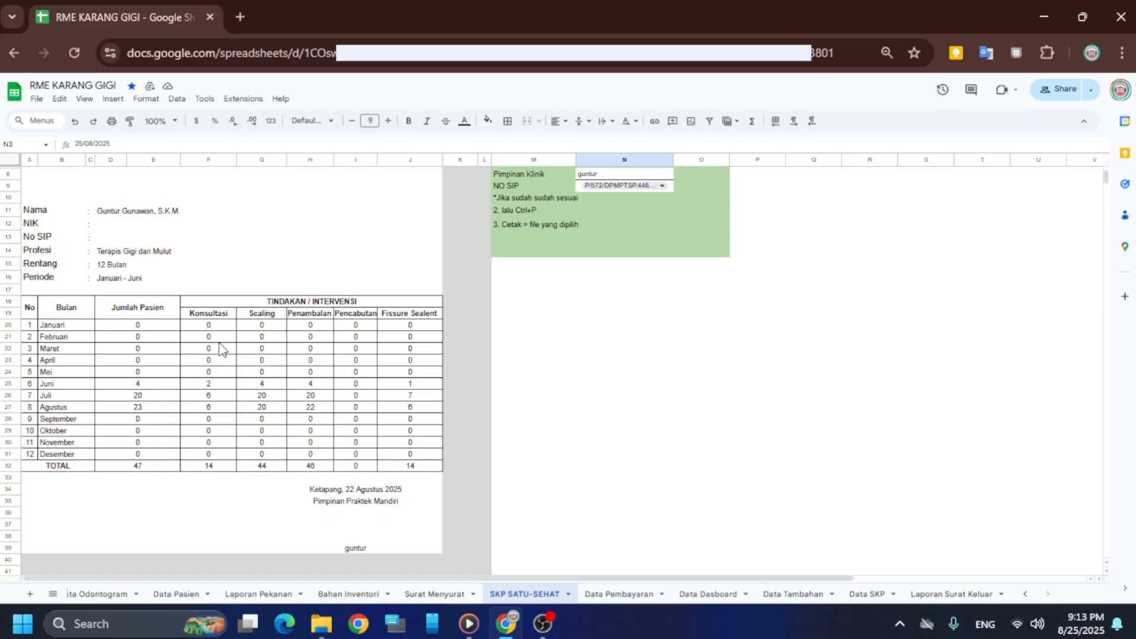
{"action": "scroll", "coordinate": [373, 469], "scroll_direction": "down", "scroll_amount": 5}
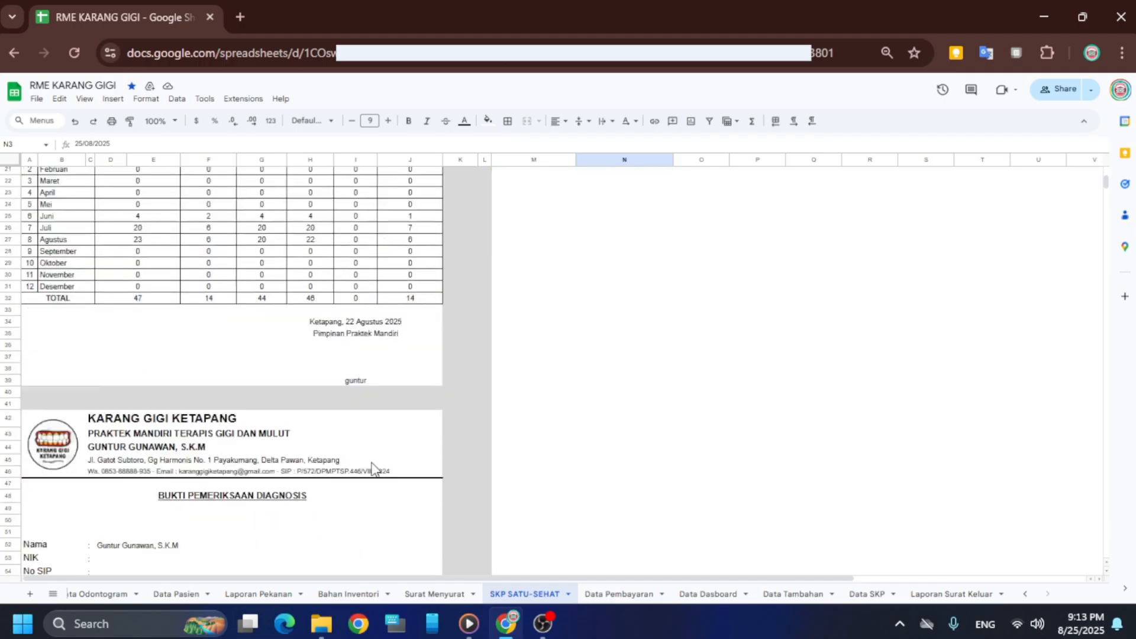
{"action": "scroll", "coordinate": [373, 469], "scroll_direction": "down", "scroll_amount": 5}
{"action": "scroll", "coordinate": [371, 466], "scroll_direction": "down", "scroll_amount": 6}
{"action": "scroll", "coordinate": [381, 459], "scroll_direction": "up", "scroll_amount": 6}
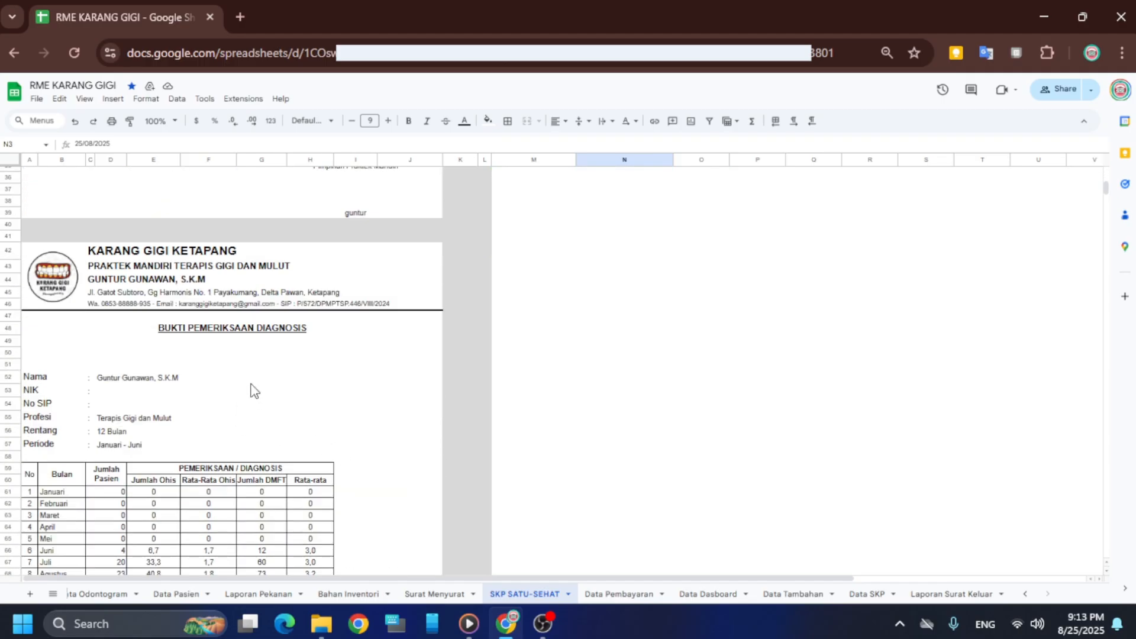
{"action": "scroll", "coordinate": [255, 390], "scroll_direction": "down", "scroll_amount": 5}
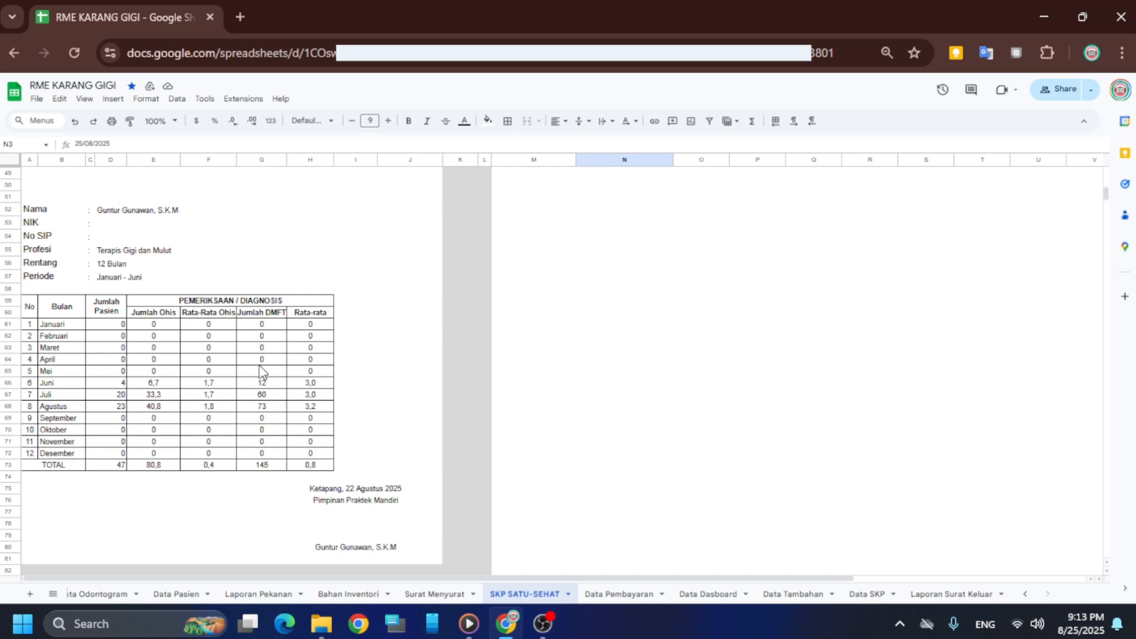
{"action": "scroll", "coordinate": [260, 373], "scroll_direction": "down", "scroll_amount": 8}
{"action": "scroll", "coordinate": [260, 373], "scroll_direction": "up", "scroll_amount": 20}
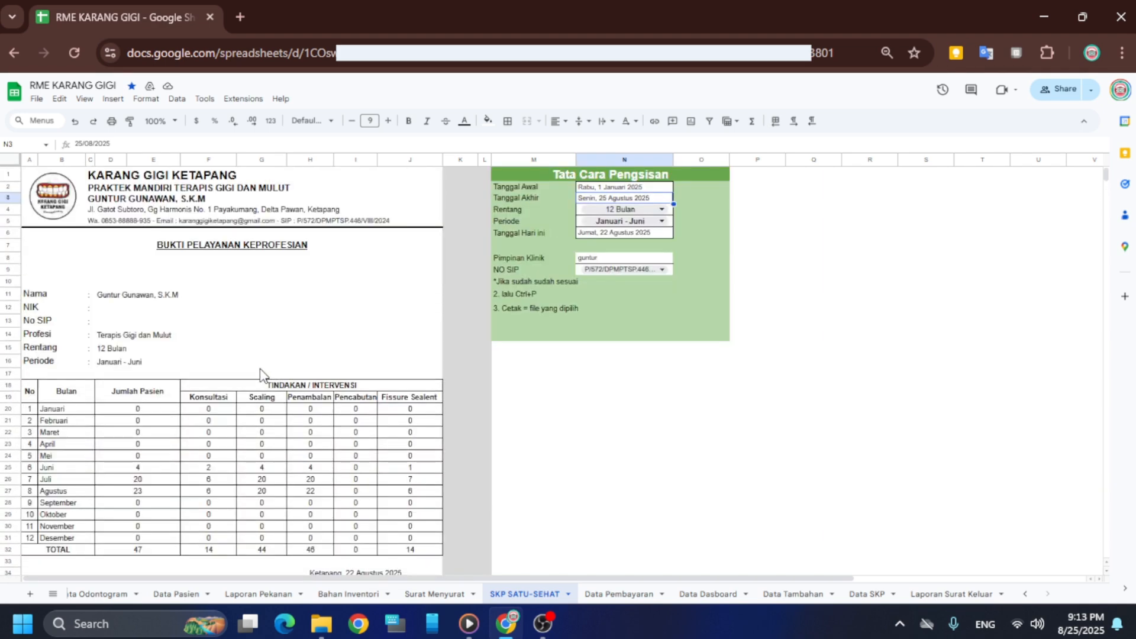
{"action": "scroll", "coordinate": [260, 375], "scroll_direction": "down", "scroll_amount": 15}
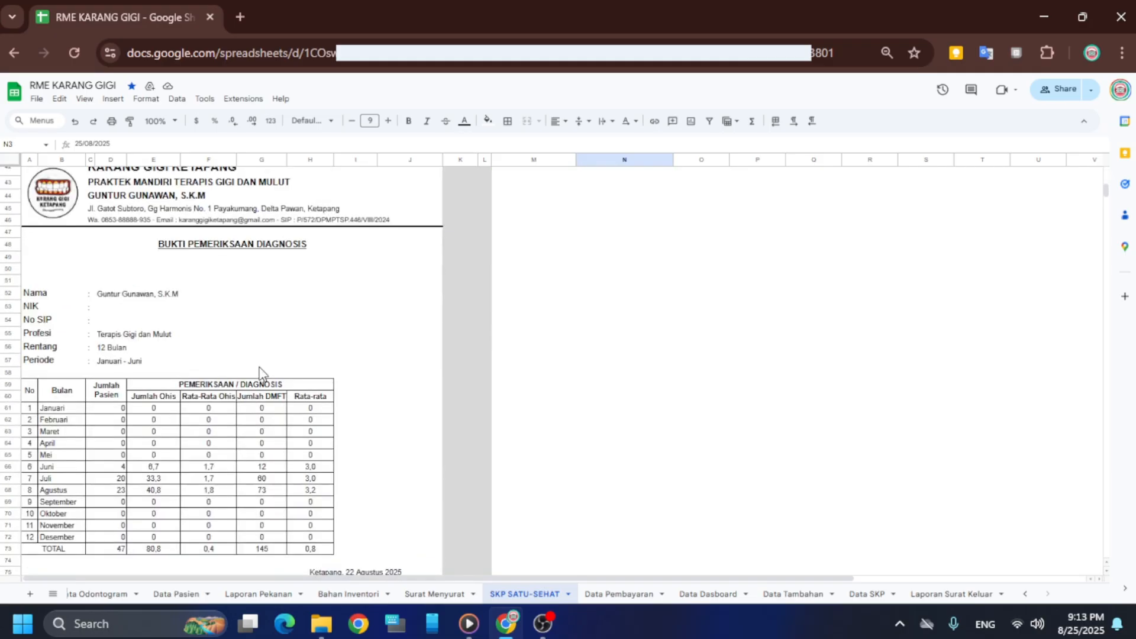
{"action": "scroll", "coordinate": [260, 374], "scroll_direction": "up", "scroll_amount": 15}
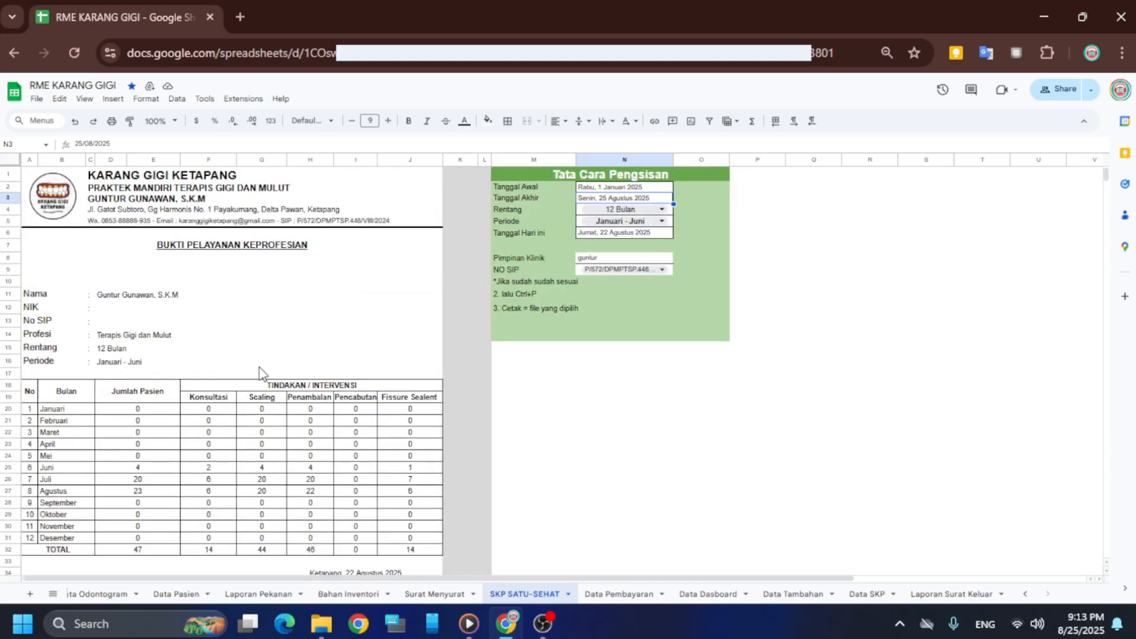
Select the report range A1:J39 and set printing to selected cells only
{"action": "left_click", "coordinate": [34, 185]}
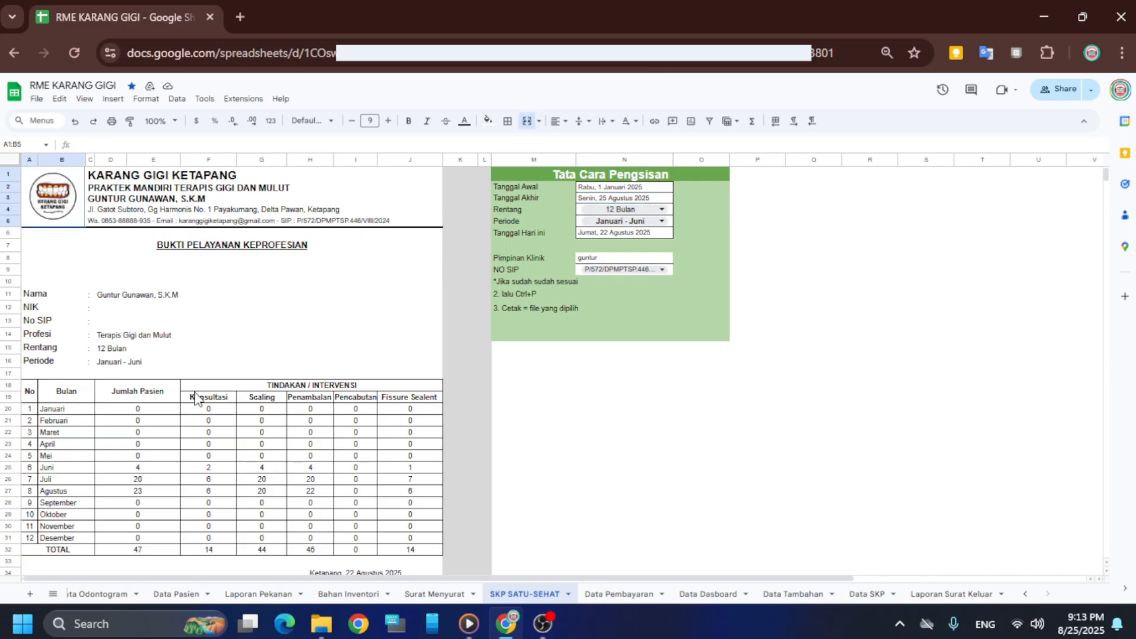
{"action": "left_click_drag", "start_coordinate": [197, 399], "coordinate": [424, 455]}
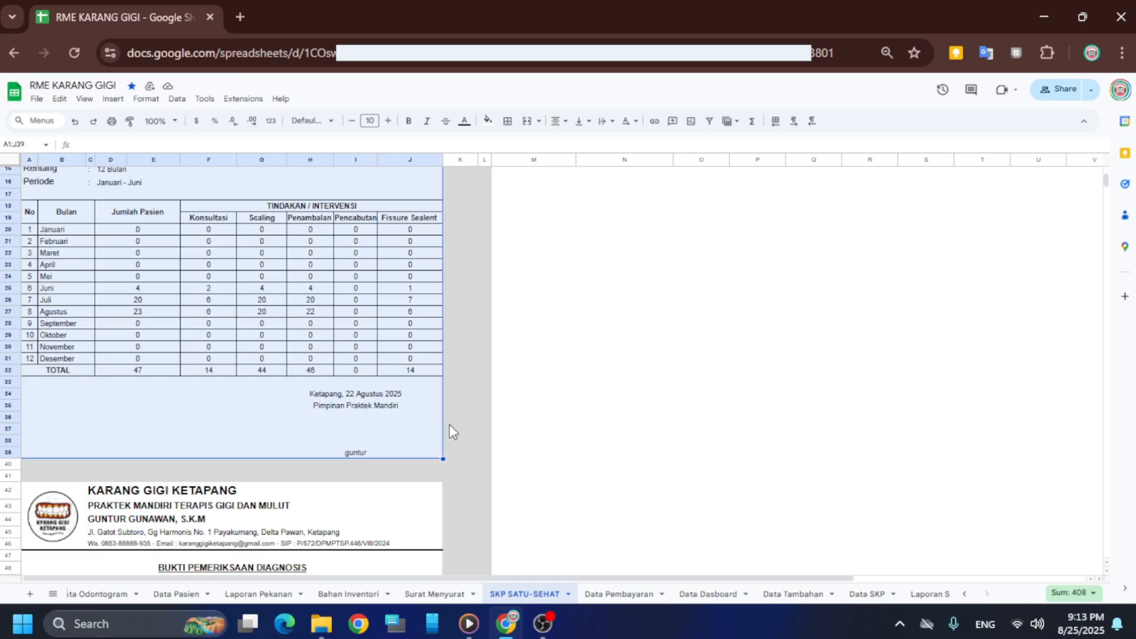
{"action": "key", "text": "ctrl+p"}
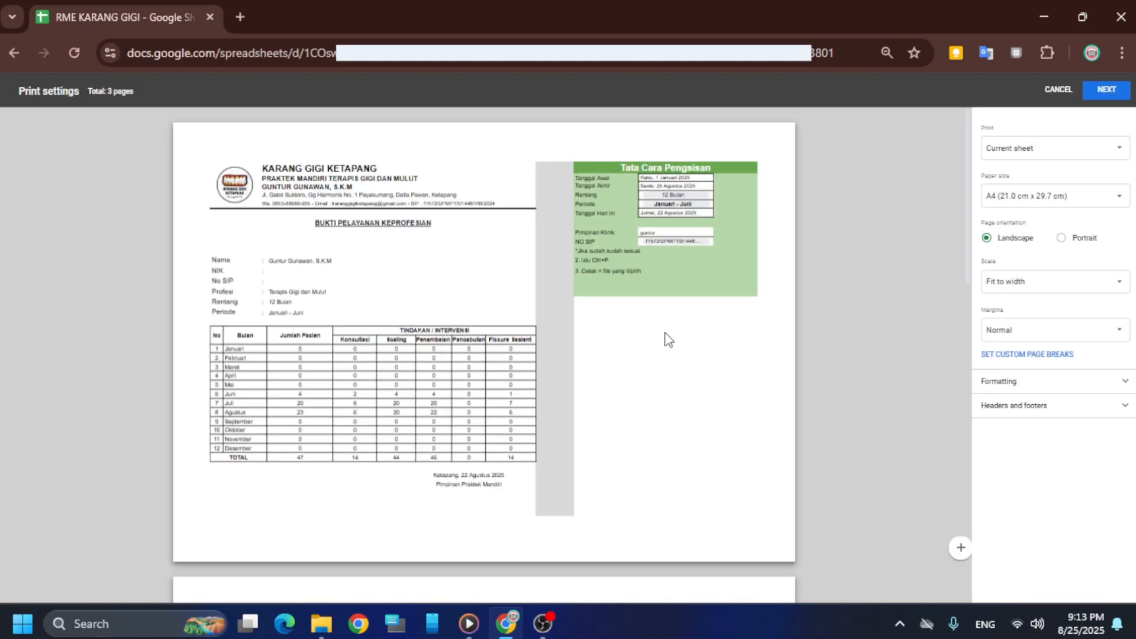
{"action": "left_click", "coordinate": [1055, 148]}
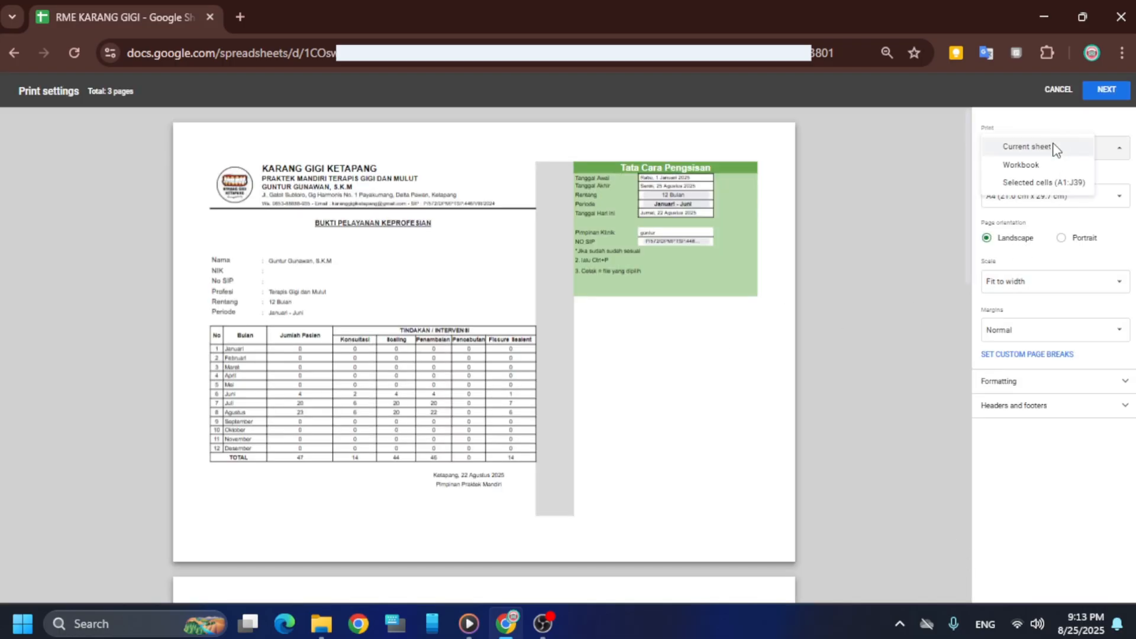
{"action": "left_click", "coordinate": [1051, 183]}
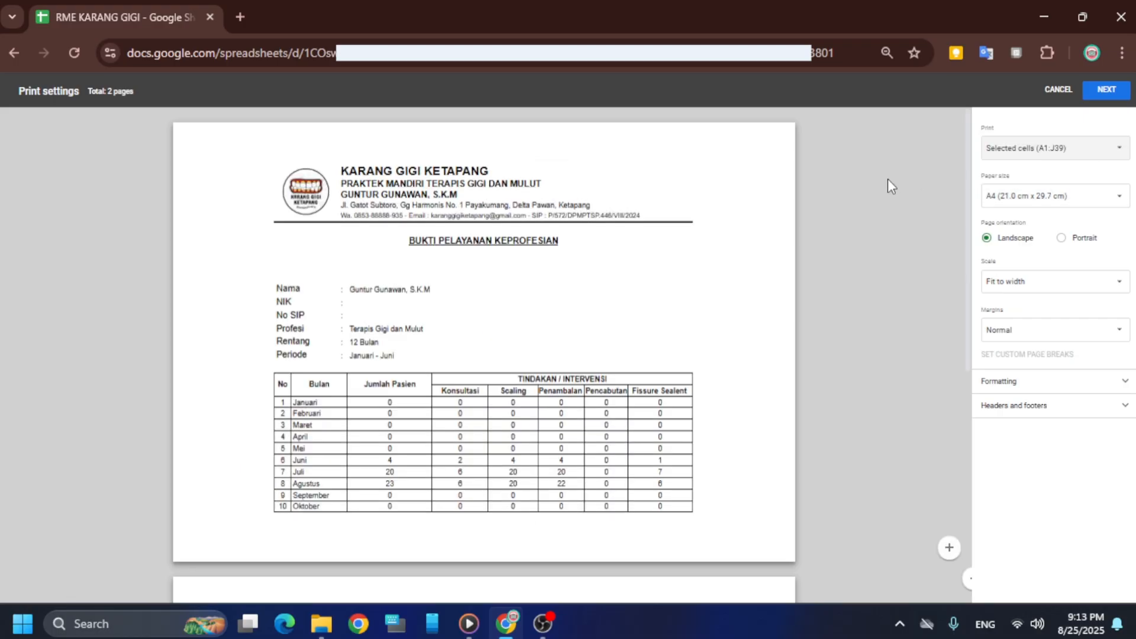
Switch the page to portrait, check the one-page A4 preview, and continue to Chrome print
{"action": "left_click", "coordinate": [1038, 155]}
{"action": "left_click", "coordinate": [1037, 148]}
{"action": "scroll", "coordinate": [604, 330], "scroll_direction": "down", "scroll_amount": 4}
{"action": "left_click", "coordinate": [1081, 238]}
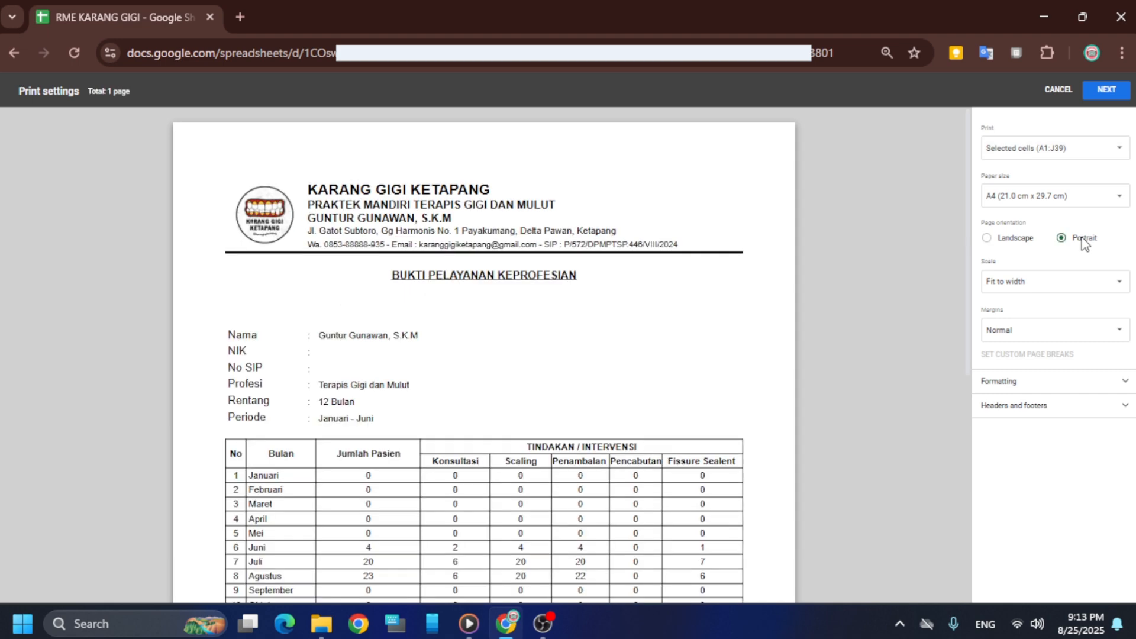
{"action": "scroll", "coordinate": [522, 314], "scroll_direction": "down", "scroll_amount": 3}
{"action": "scroll", "coordinate": [522, 315], "scroll_direction": "down", "scroll_amount": 3}
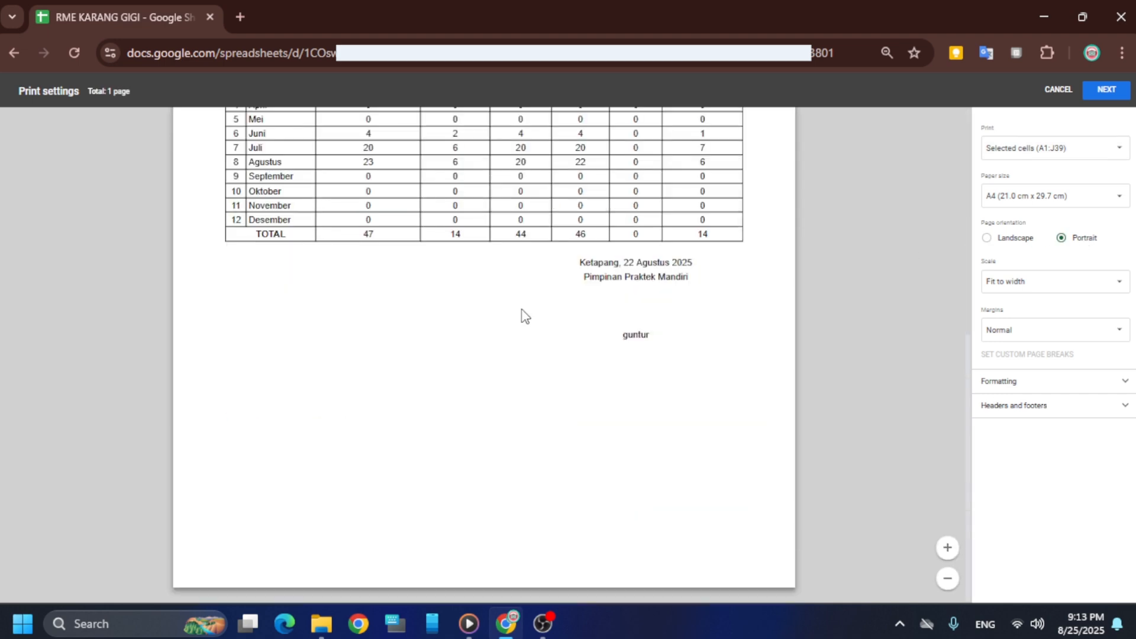
{"action": "scroll", "coordinate": [525, 316], "scroll_direction": "up", "scroll_amount": 8}
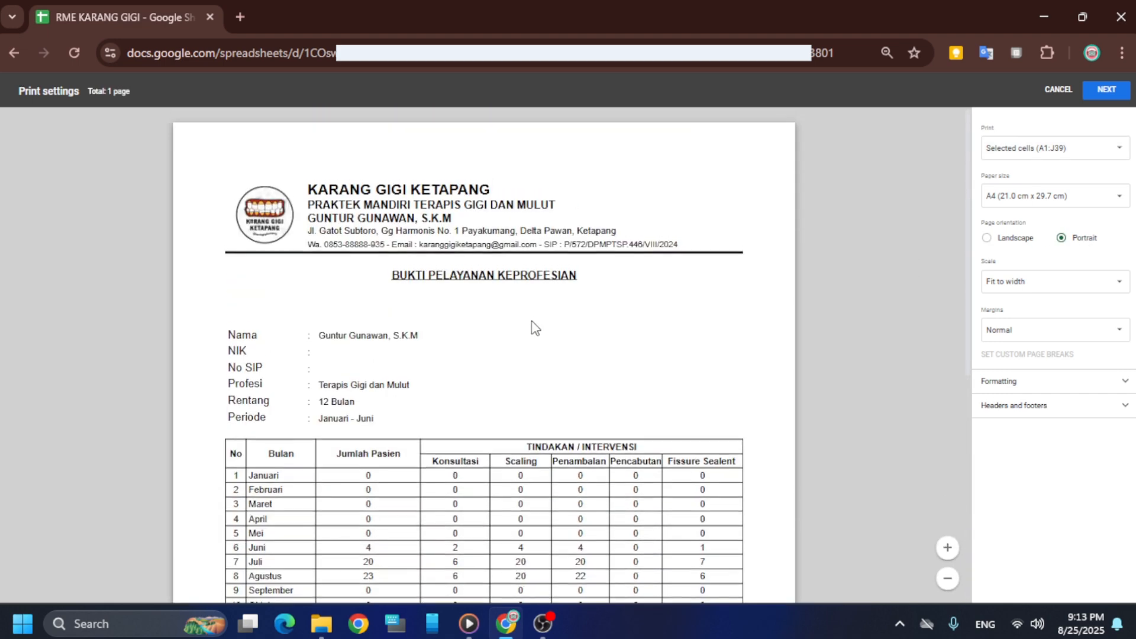
{"action": "left_click", "coordinate": [1105, 92]}
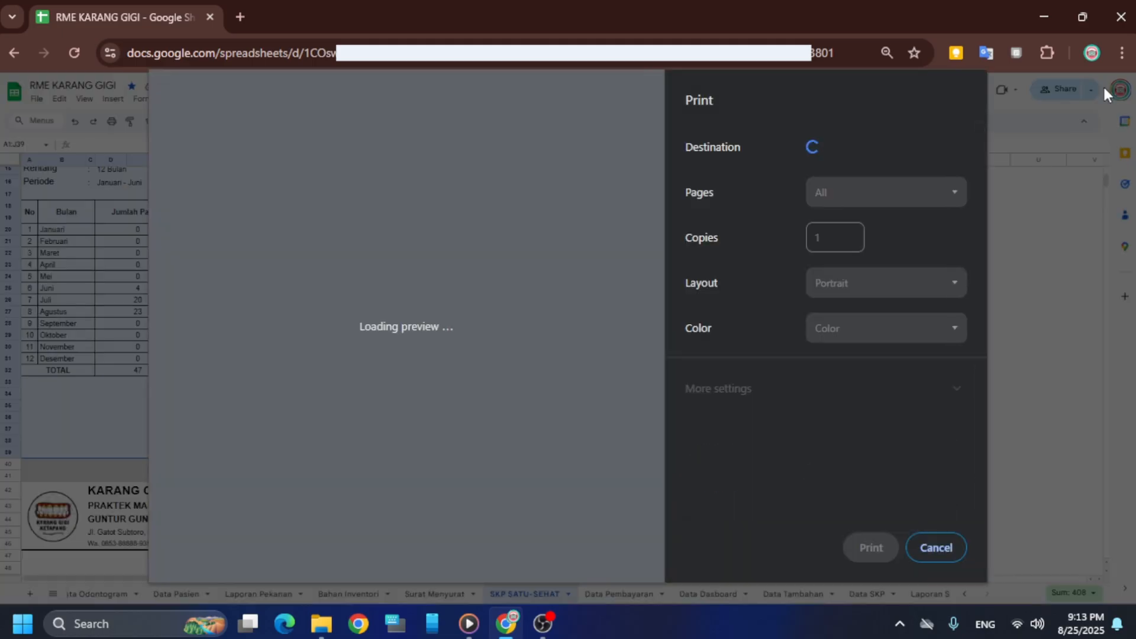
Choose Save as PDF as the destination and save the report as 'RME KARANG GIGI - Google Sheets.pdf'
{"action": "left_click", "coordinate": [840, 150]}
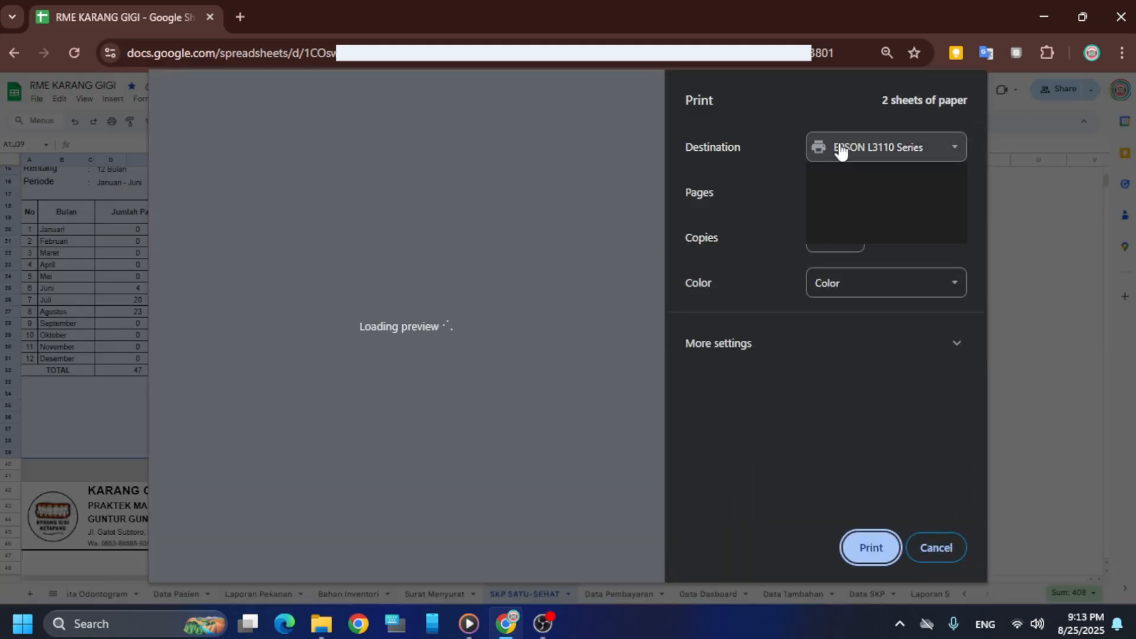
{"action": "left_click", "coordinate": [884, 218]}
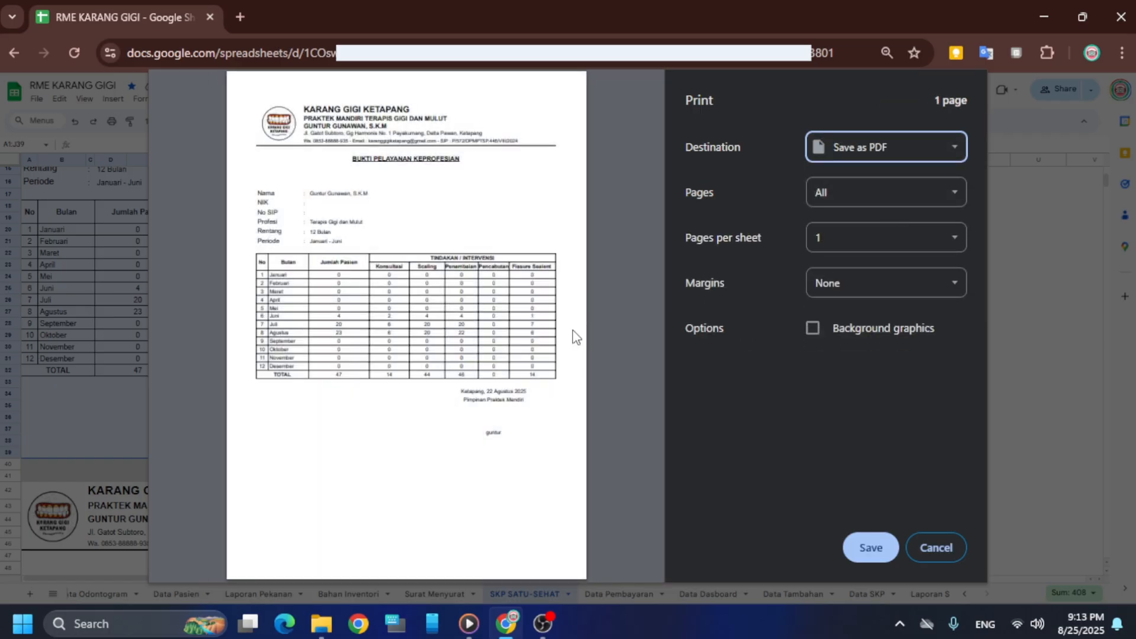
{"action": "left_click", "coordinate": [869, 548]}
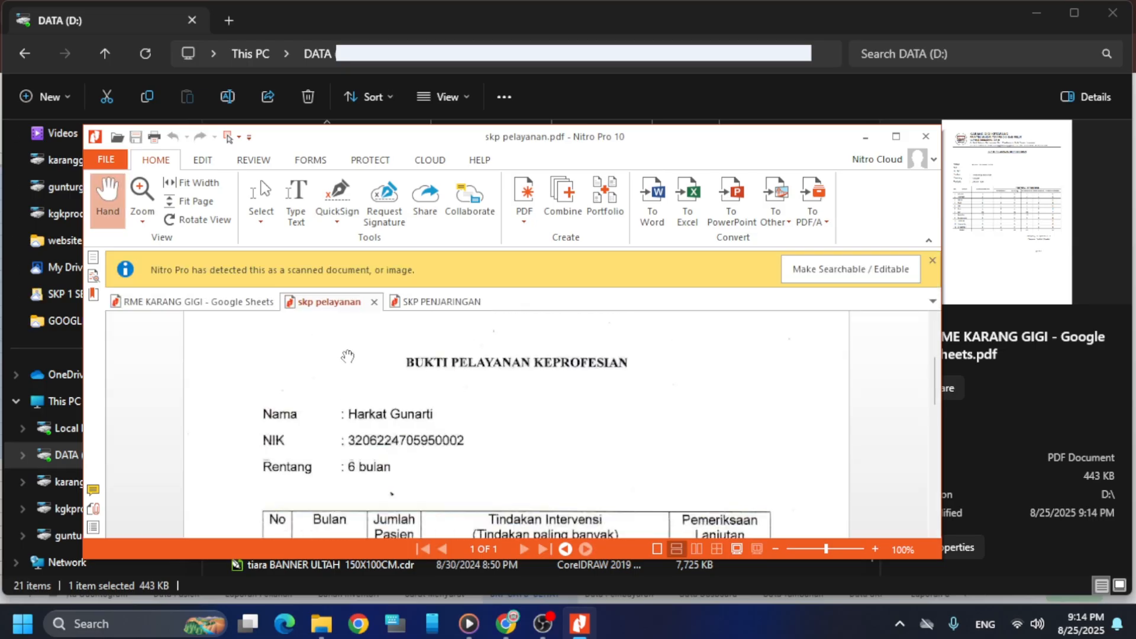
Show the RME KARANG GIGI PDF in Nitro Pro and scroll through the page
{"action": "left_click", "coordinate": [220, 303]}
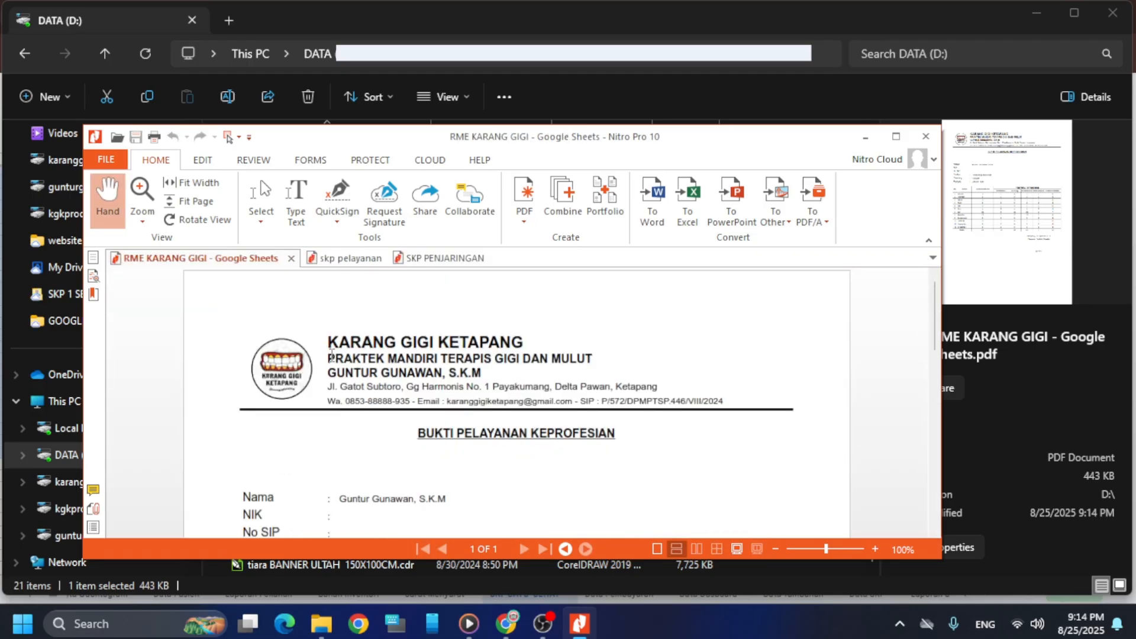
{"action": "scroll", "coordinate": [335, 362], "scroll_direction": "down", "scroll_amount": 5}
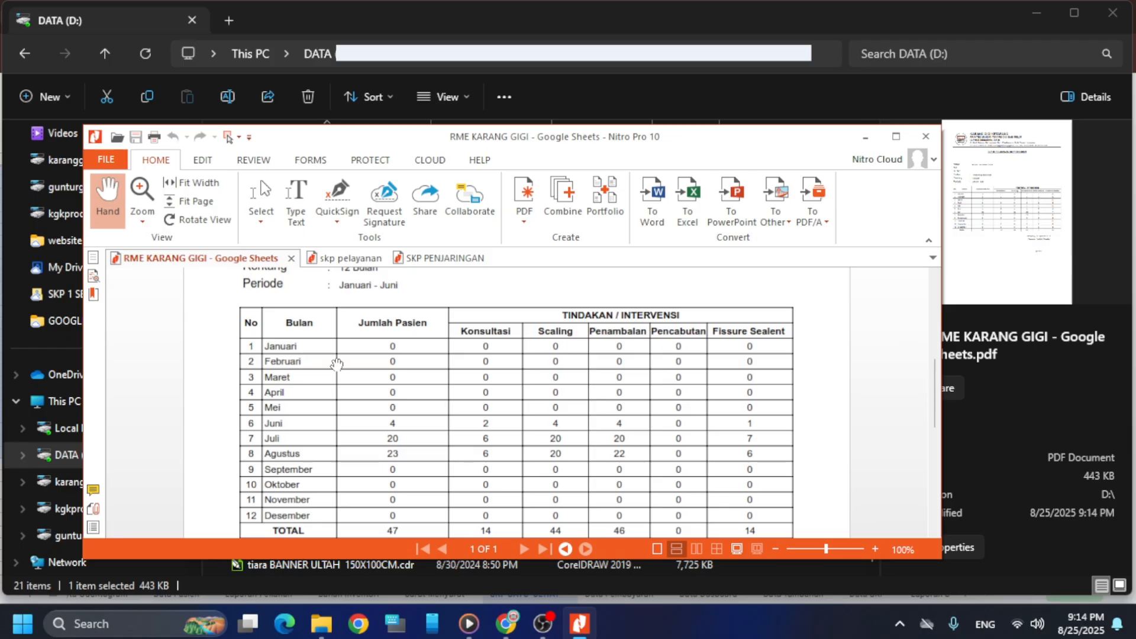
{"action": "scroll", "coordinate": [337, 364], "scroll_direction": "down", "scroll_amount": 3}
{"action": "scroll", "coordinate": [336, 364], "scroll_direction": "down", "scroll_amount": 2}
{"action": "scroll", "coordinate": [388, 367], "scroll_direction": "up", "scroll_amount": 10}
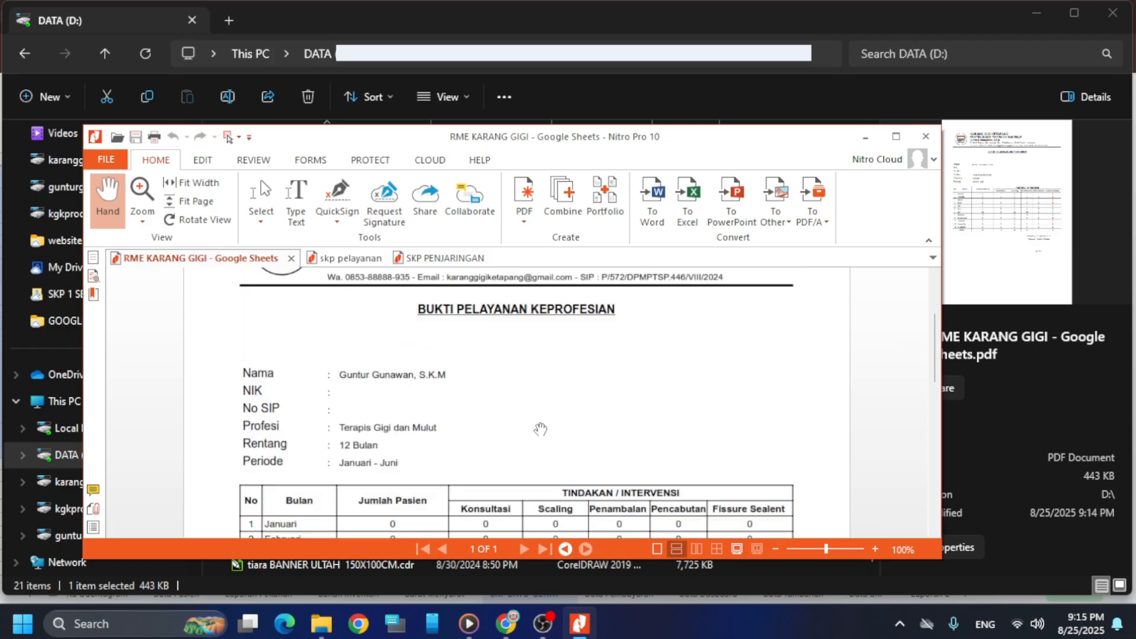
{"action": "scroll", "coordinate": [473, 419], "scroll_direction": "down", "scroll_amount": 2}
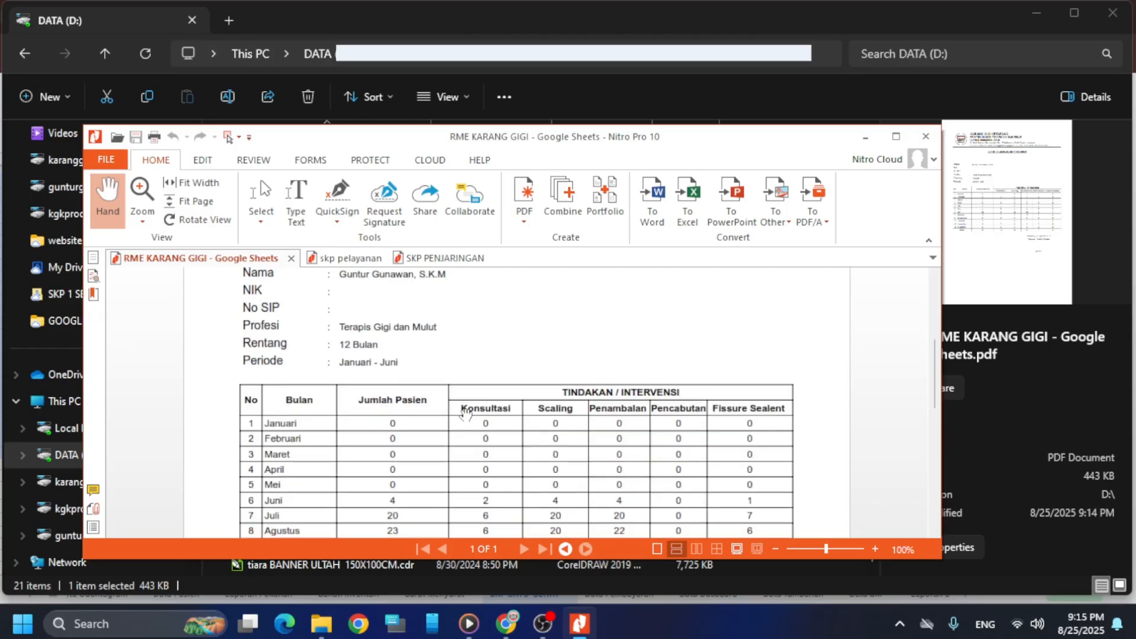
Minimize Nitro Pro and scroll the sheet tabs back toward the first sheets
{"action": "left_click", "coordinate": [866, 138]}
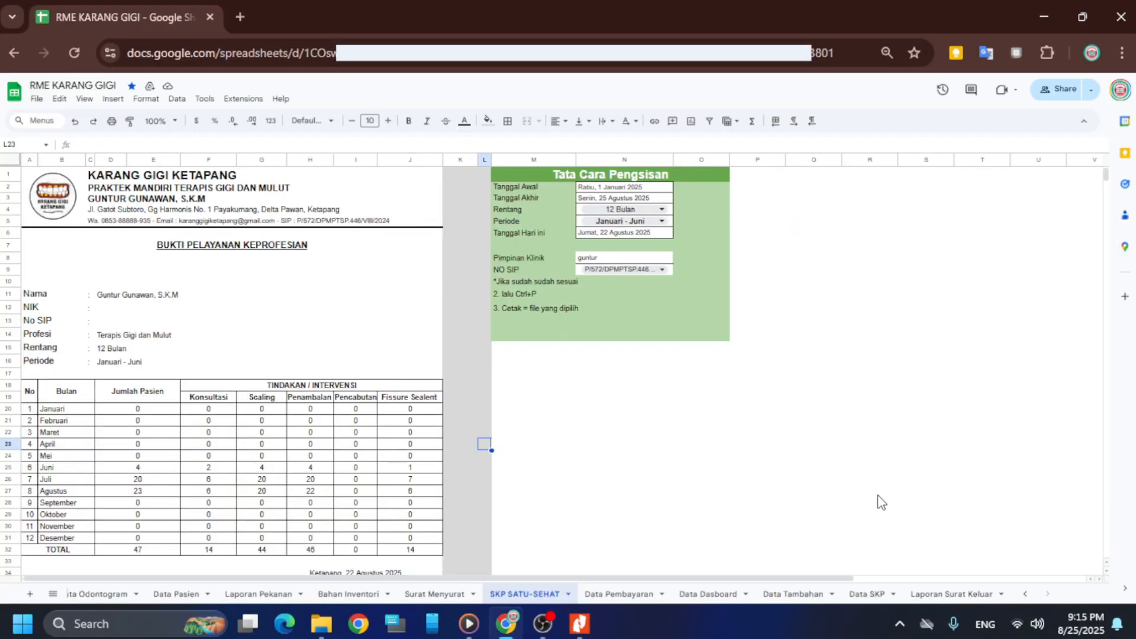
{"action": "left_click", "coordinate": [1025, 593]}
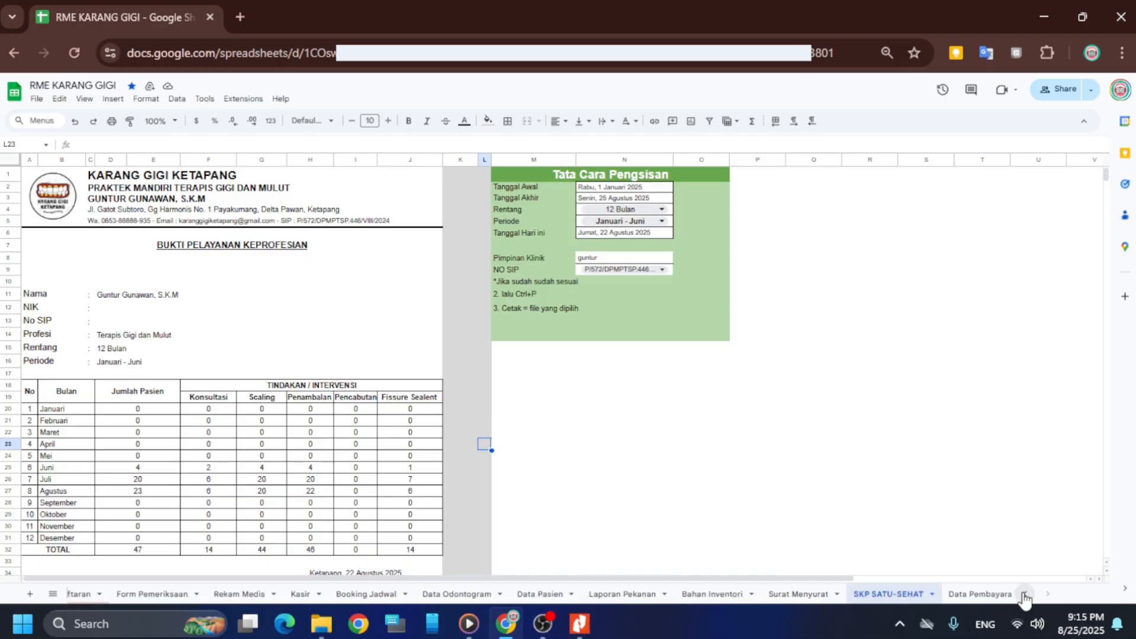
{"action": "left_click", "coordinate": [1025, 593]}
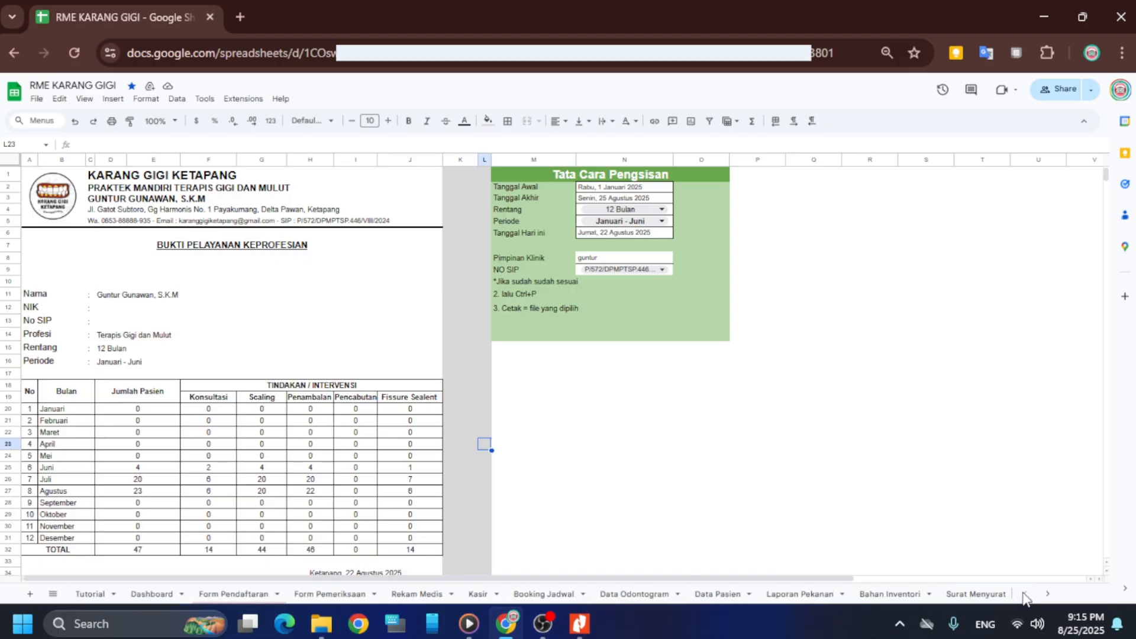
Open the Dashboard sheet and scroll through its revenue, patient, treatment and daily-visit charts
{"action": "left_click", "coordinate": [155, 595]}
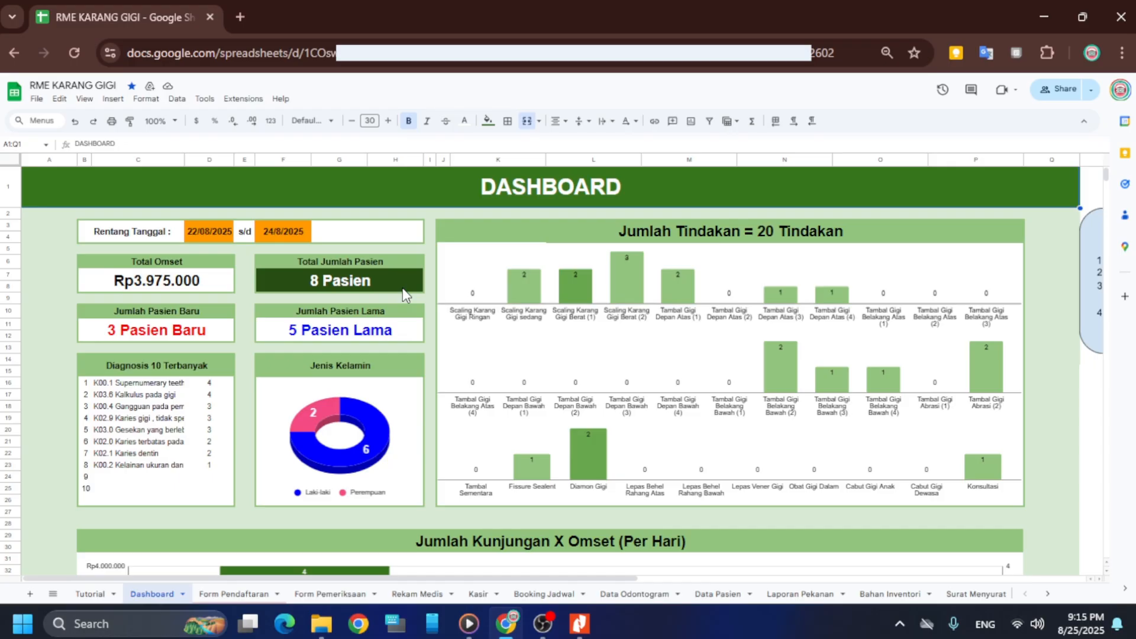
{"action": "scroll", "coordinate": [324, 339], "scroll_direction": "down", "scroll_amount": 8}
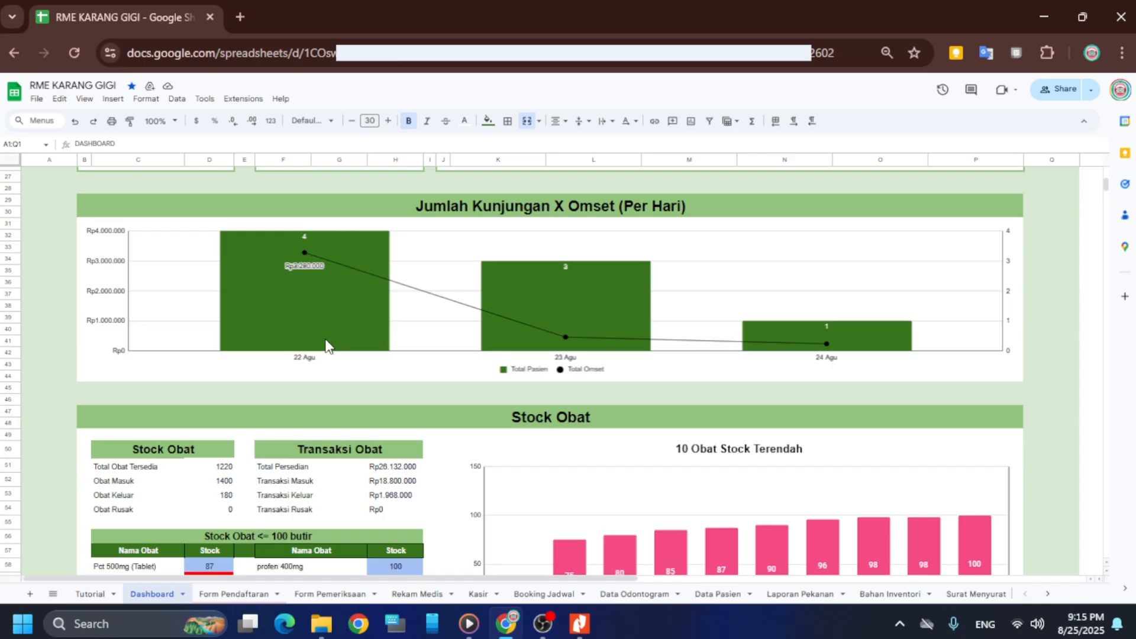
{"action": "scroll", "coordinate": [328, 347], "scroll_direction": "down", "scroll_amount": 5}
{"action": "scroll", "coordinate": [326, 343], "scroll_direction": "up", "scroll_amount": 13}
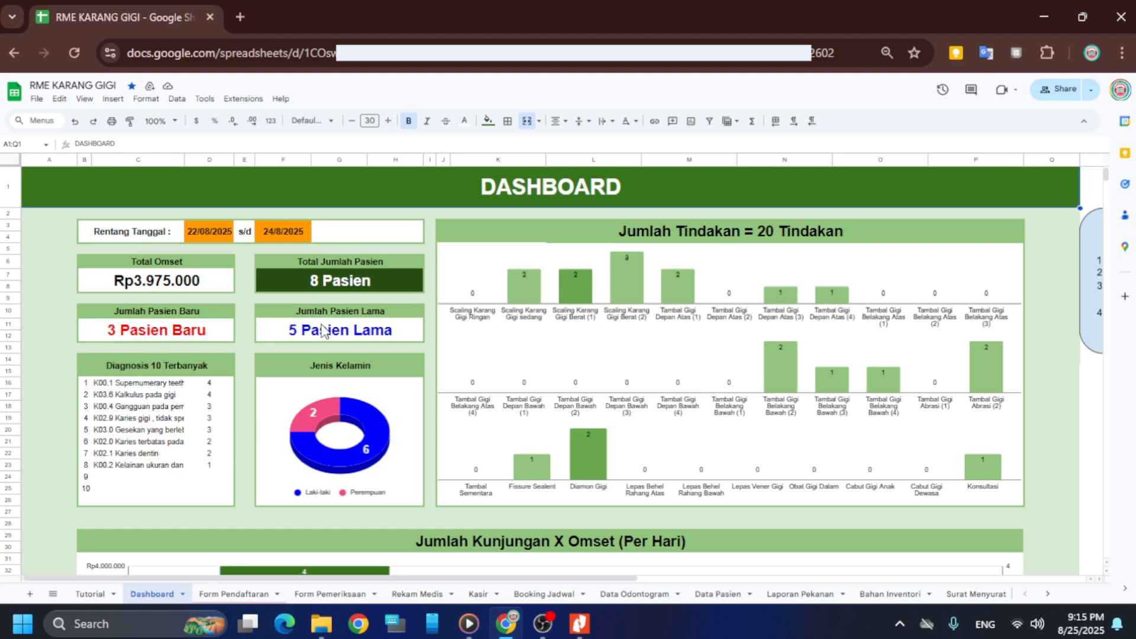
{"action": "scroll", "coordinate": [252, 393], "scroll_direction": "down", "scroll_amount": 2}
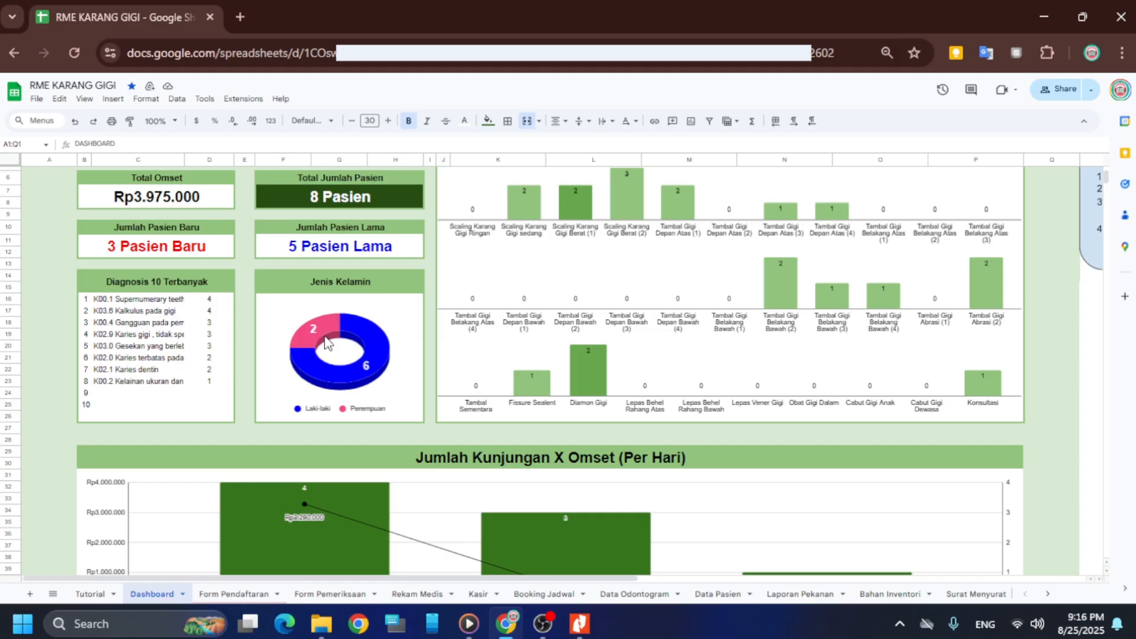
{"action": "scroll", "coordinate": [583, 334], "scroll_direction": "up", "scroll_amount": 3}
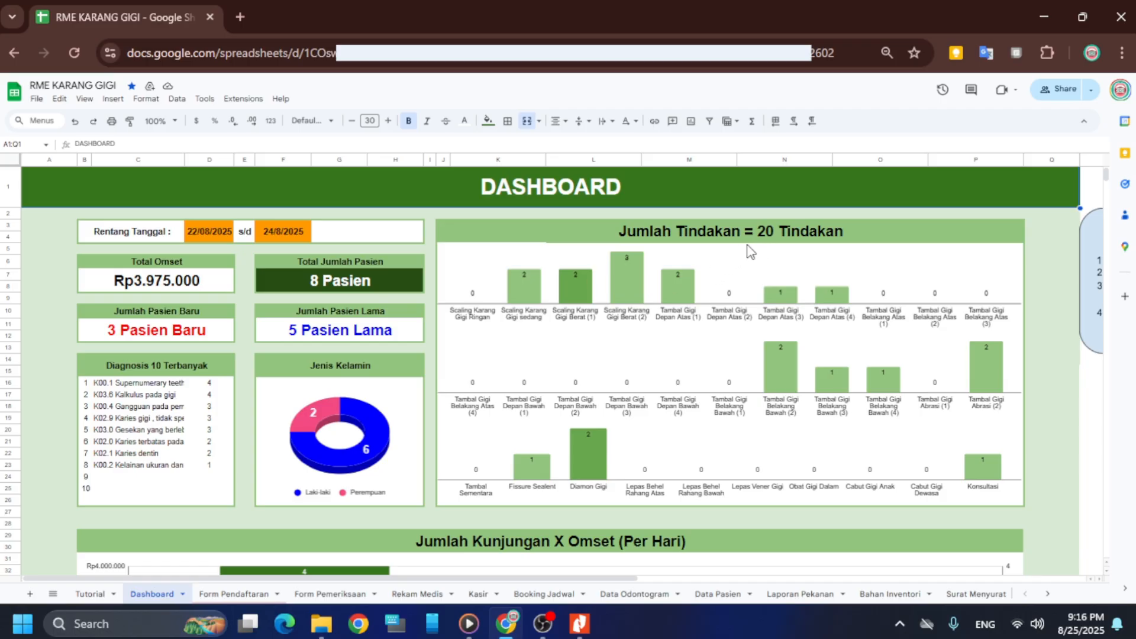
{"action": "scroll", "coordinate": [728, 274], "scroll_direction": "down", "scroll_amount": 1}
{"action": "scroll", "coordinate": [728, 274], "scroll_direction": "down", "scroll_amount": 3}
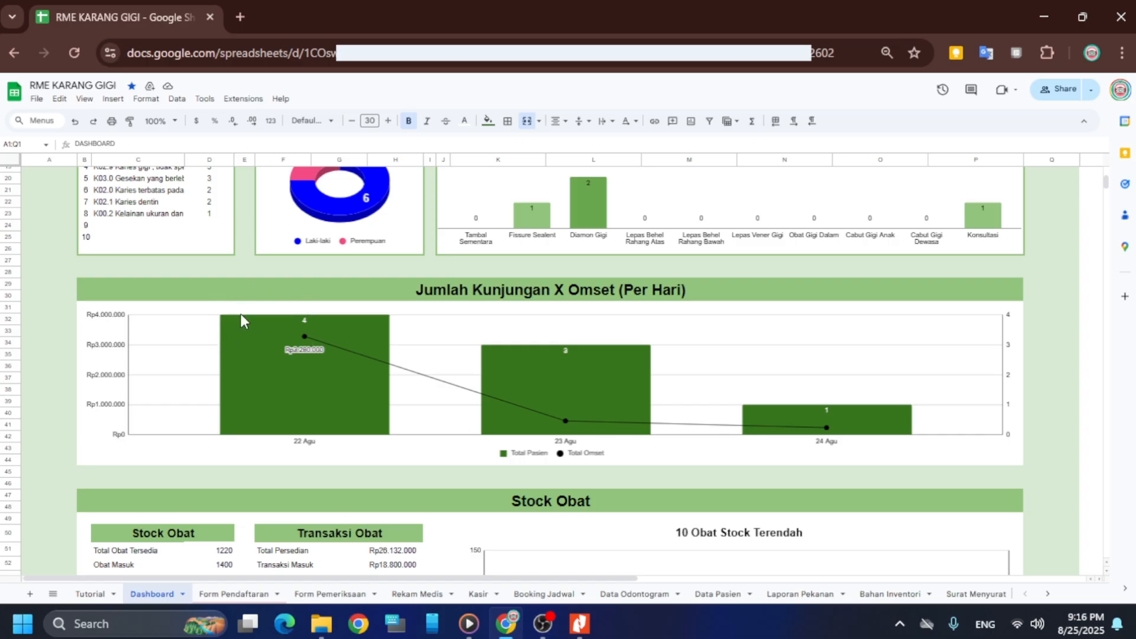
{"action": "scroll", "coordinate": [299, 313], "scroll_direction": "down", "scroll_amount": 2}
{"action": "scroll", "coordinate": [299, 311], "scroll_direction": "down", "scroll_amount": 2}
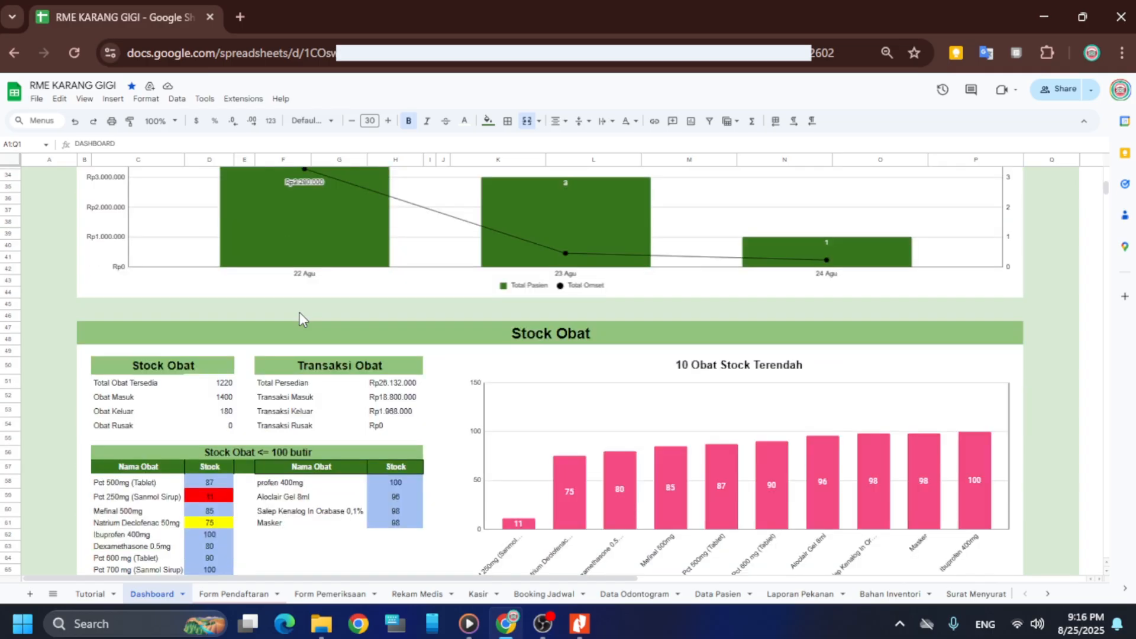
{"action": "scroll", "coordinate": [554, 342], "scroll_direction": "down", "scroll_amount": 2}
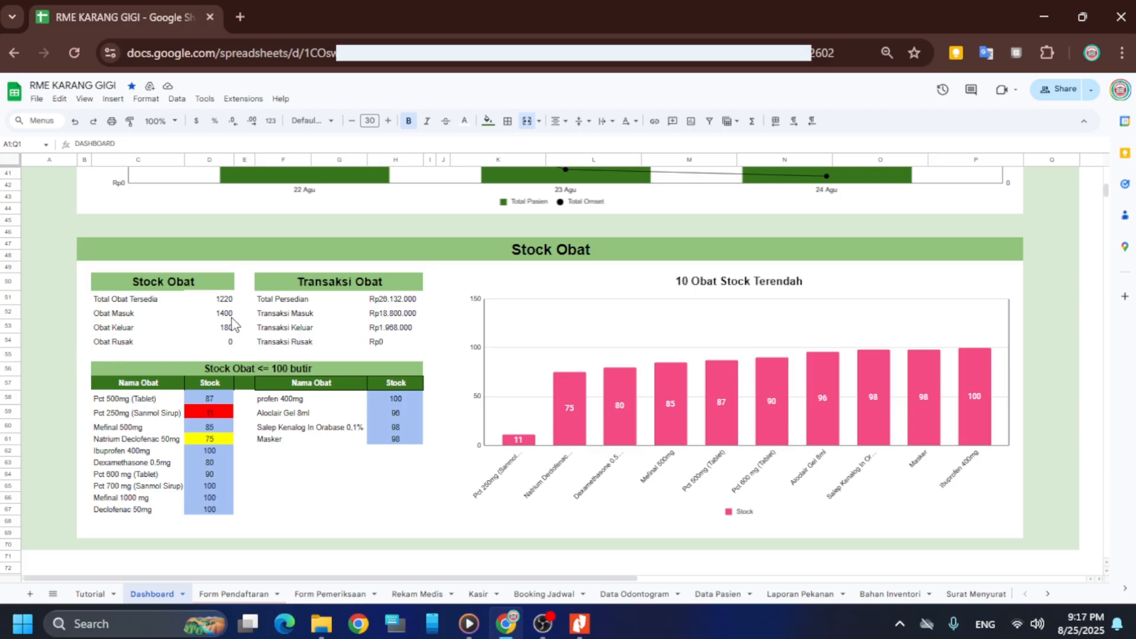
{"action": "scroll", "coordinate": [209, 405], "scroll_direction": "down", "scroll_amount": 2}
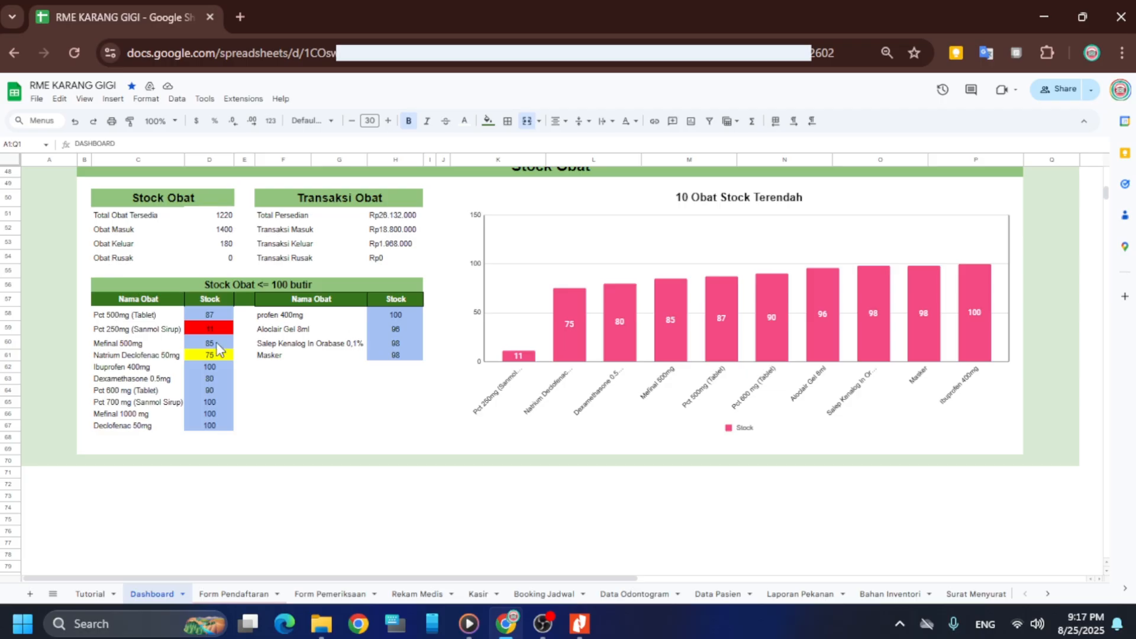
{"action": "scroll", "coordinate": [455, 327], "scroll_direction": "up", "scroll_amount": 3}
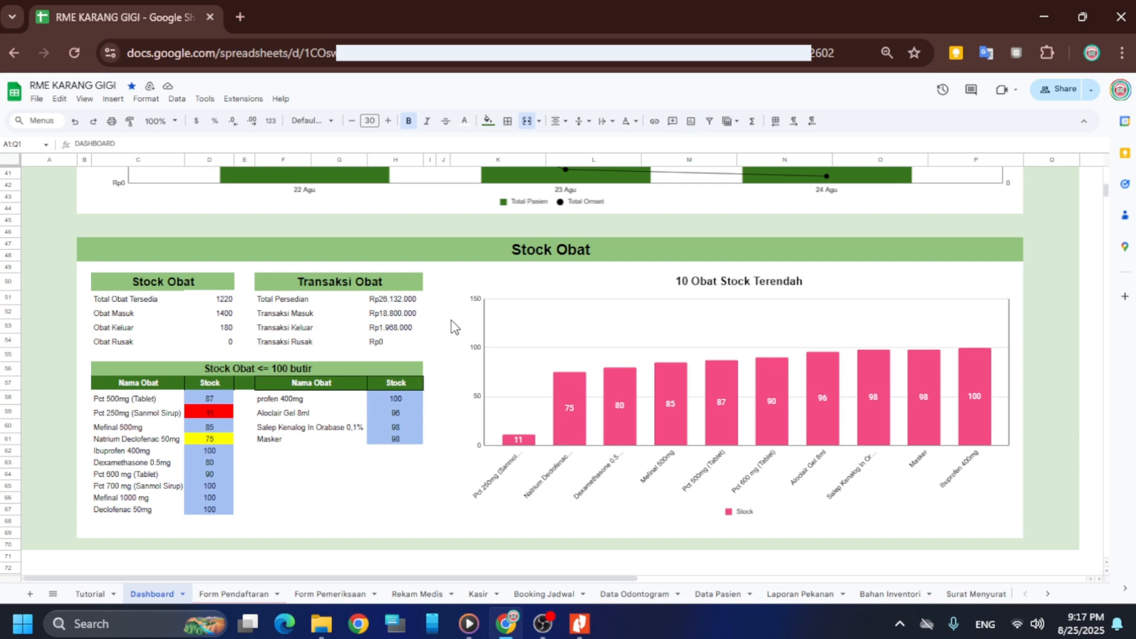
{"action": "scroll", "coordinate": [455, 327], "scroll_direction": "down", "scroll_amount": 5}
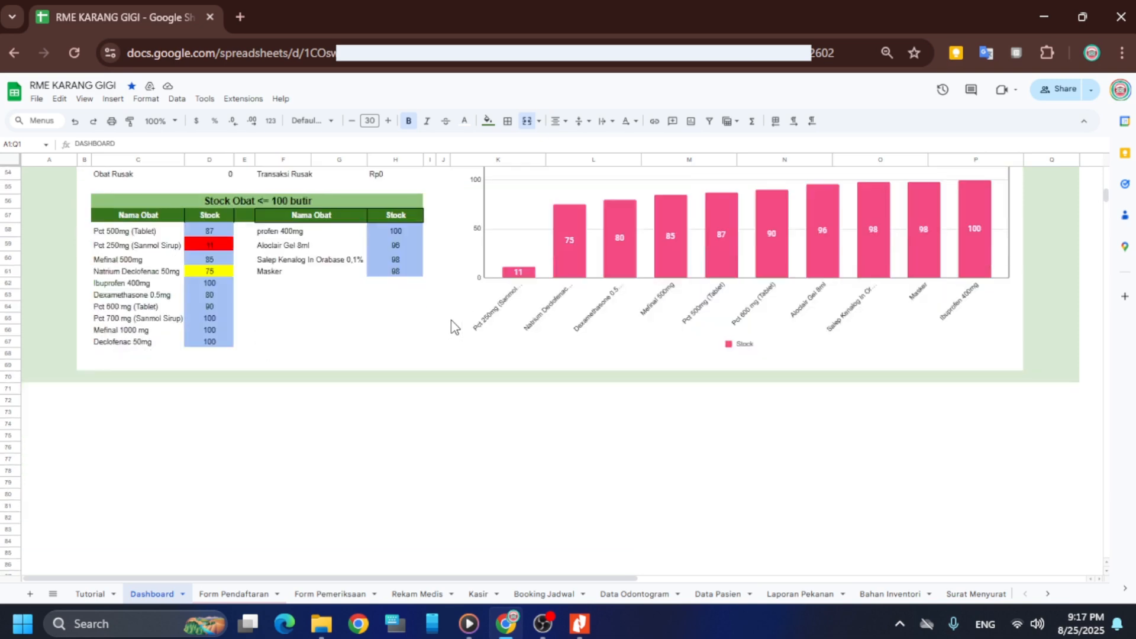
{"action": "scroll", "coordinate": [451, 326], "scroll_direction": "up", "scroll_amount": 15}
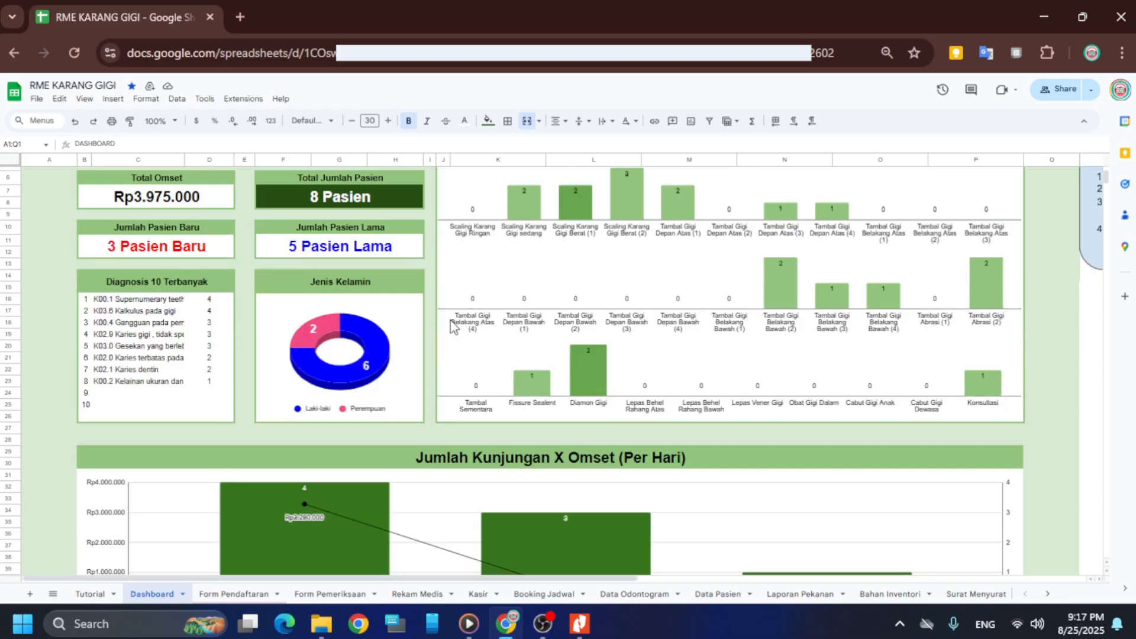
{"action": "scroll", "coordinate": [453, 327], "scroll_direction": "up", "scroll_amount": 2}
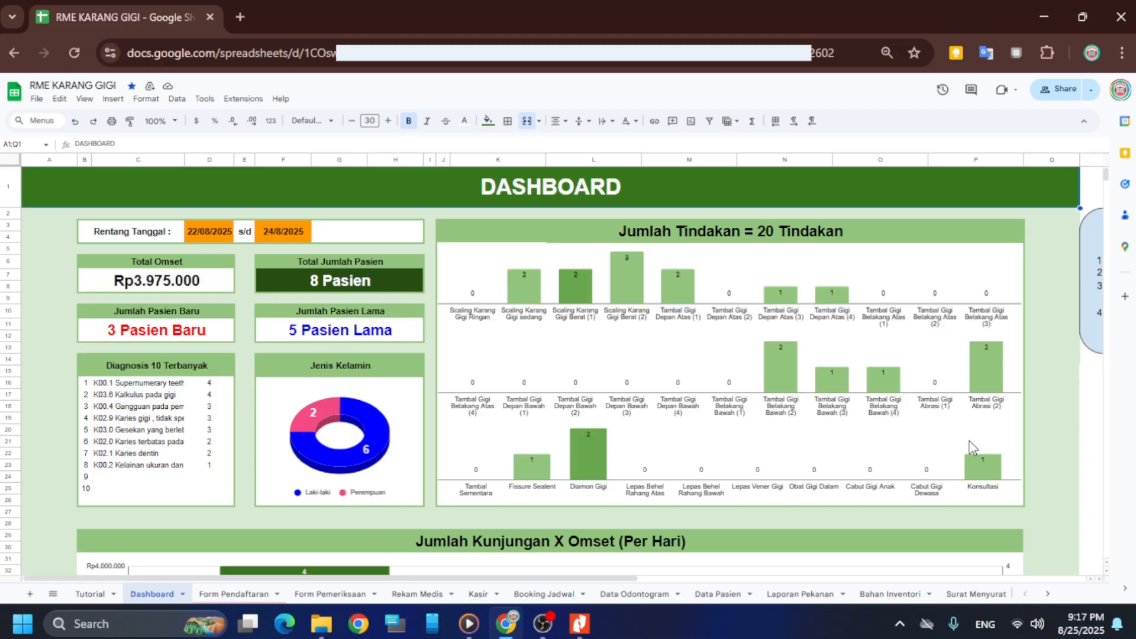
{"action": "left_click", "coordinate": [1048, 594]}
{"action": "left_click", "coordinate": [1026, 594]}
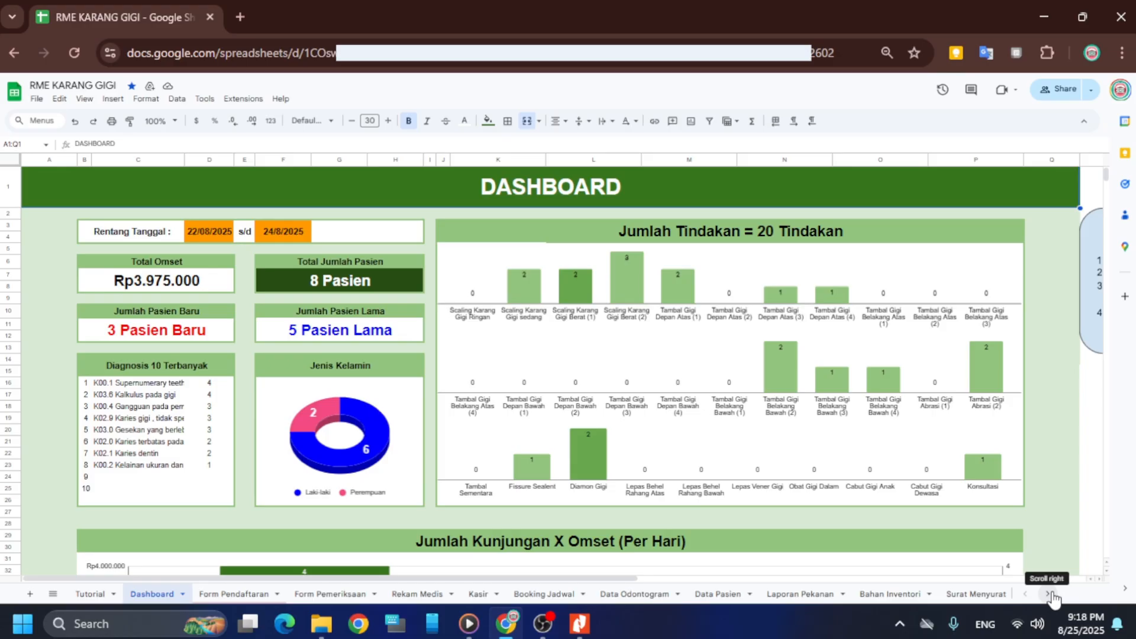
{"action": "left_click", "coordinate": [1049, 594]}
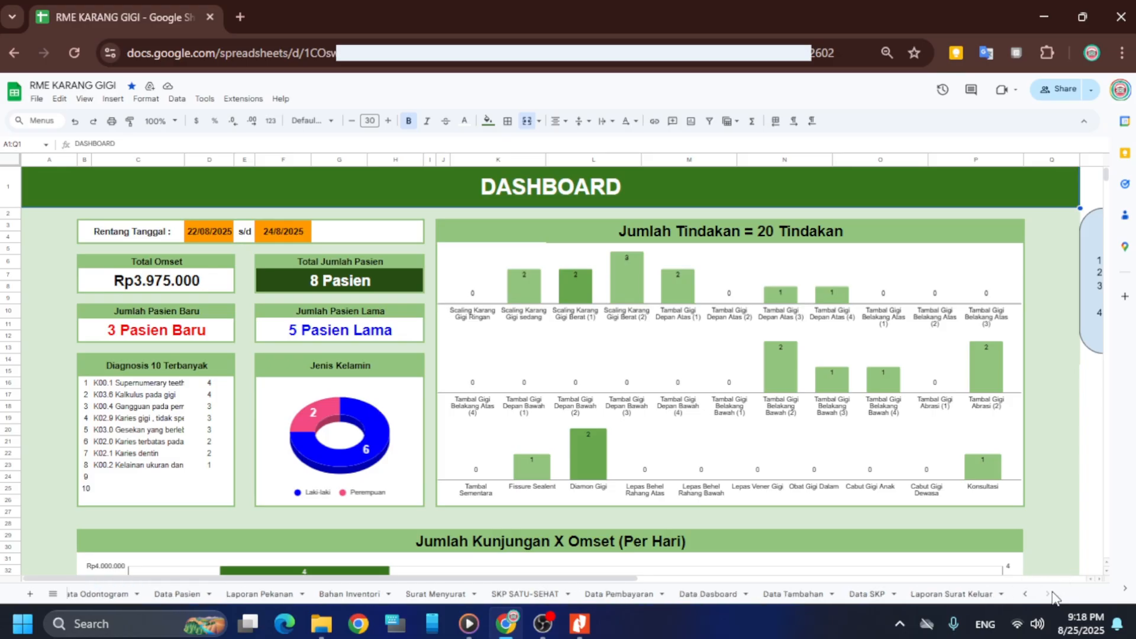
{"action": "left_click", "coordinate": [1025, 594]}
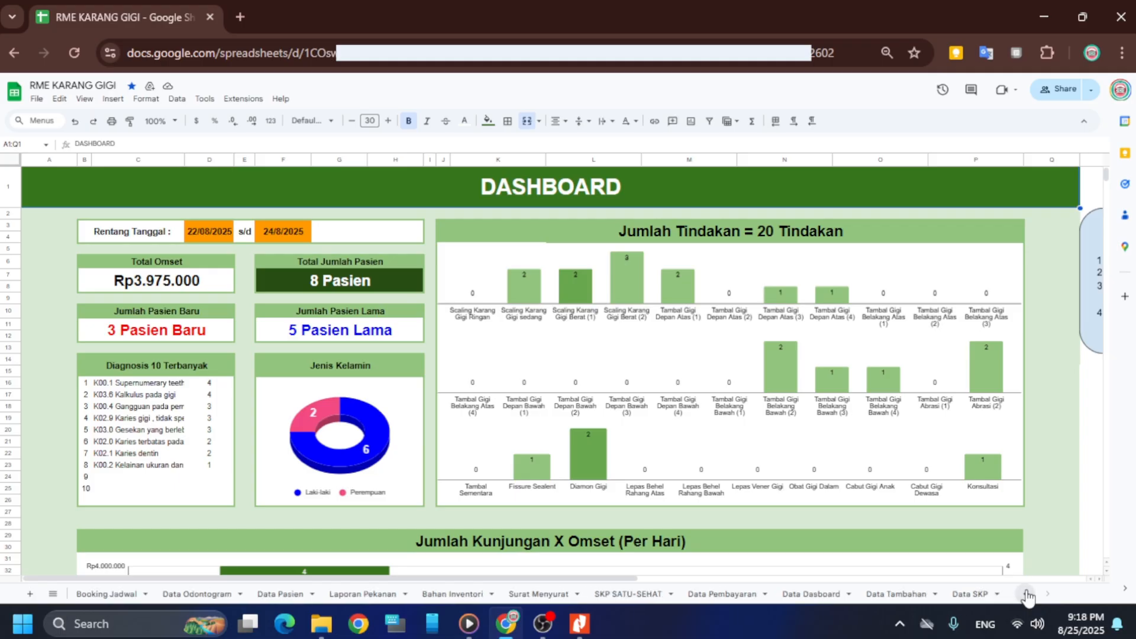
{"action": "scroll", "coordinate": [88, 414], "scroll_direction": "down", "scroll_amount": 2}
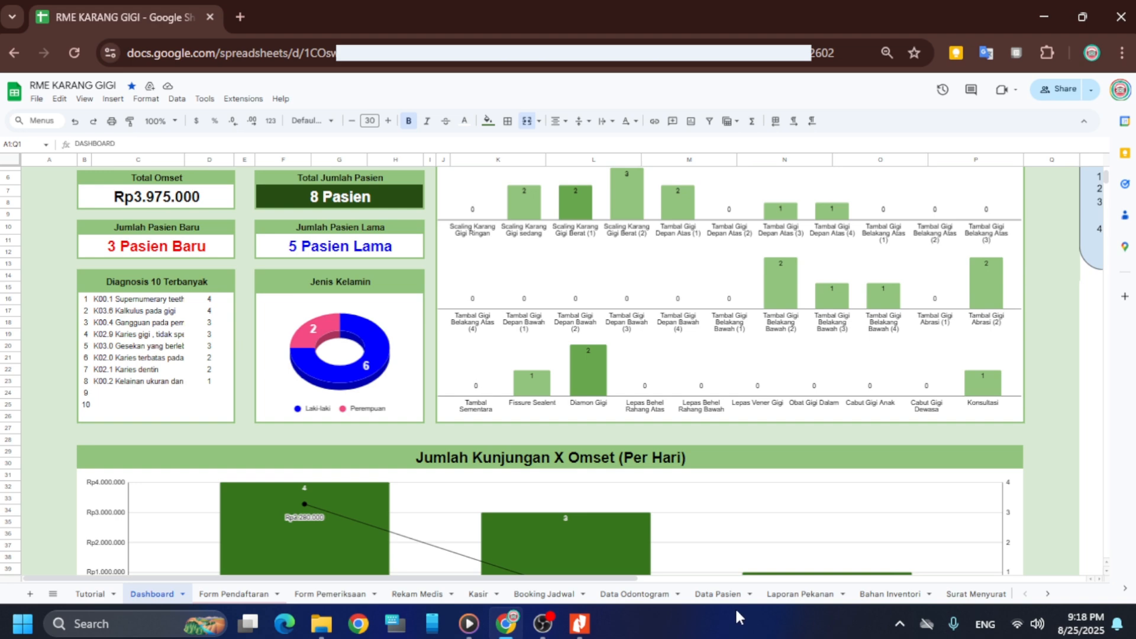
Hide the Data Odontogram sheet through its tab's Hide sheet option
{"action": "left_click", "coordinate": [632, 597]}
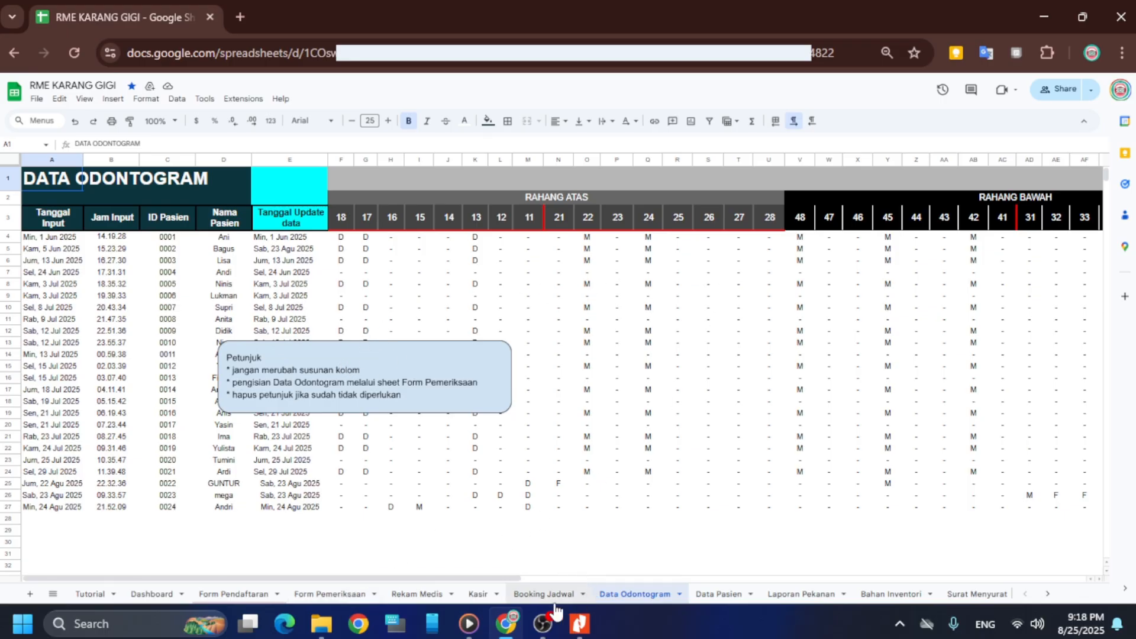
{"action": "right_click", "coordinate": [622, 598]}
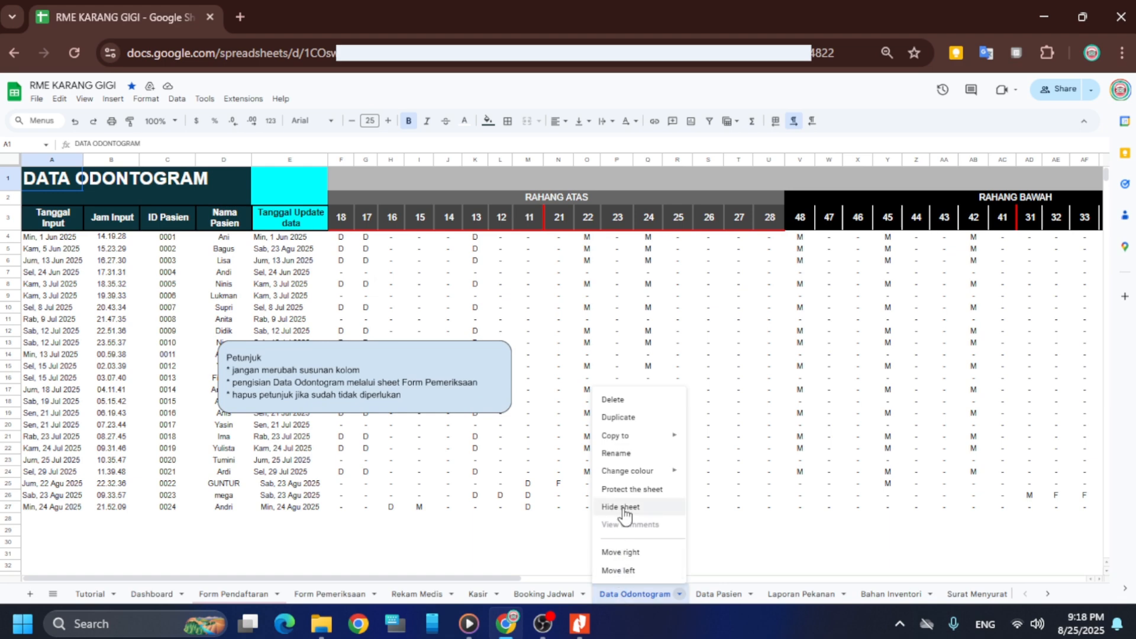
{"action": "left_click", "coordinate": [630, 598]}
{"action": "right_click", "coordinate": [631, 598]}
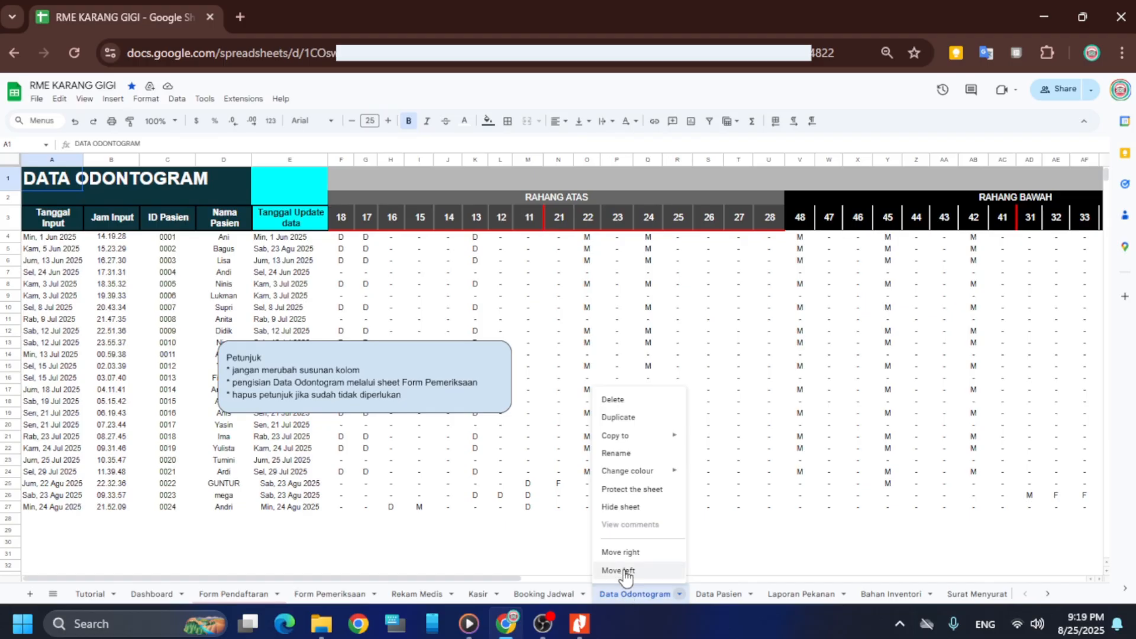
{"action": "left_click", "coordinate": [621, 507]}
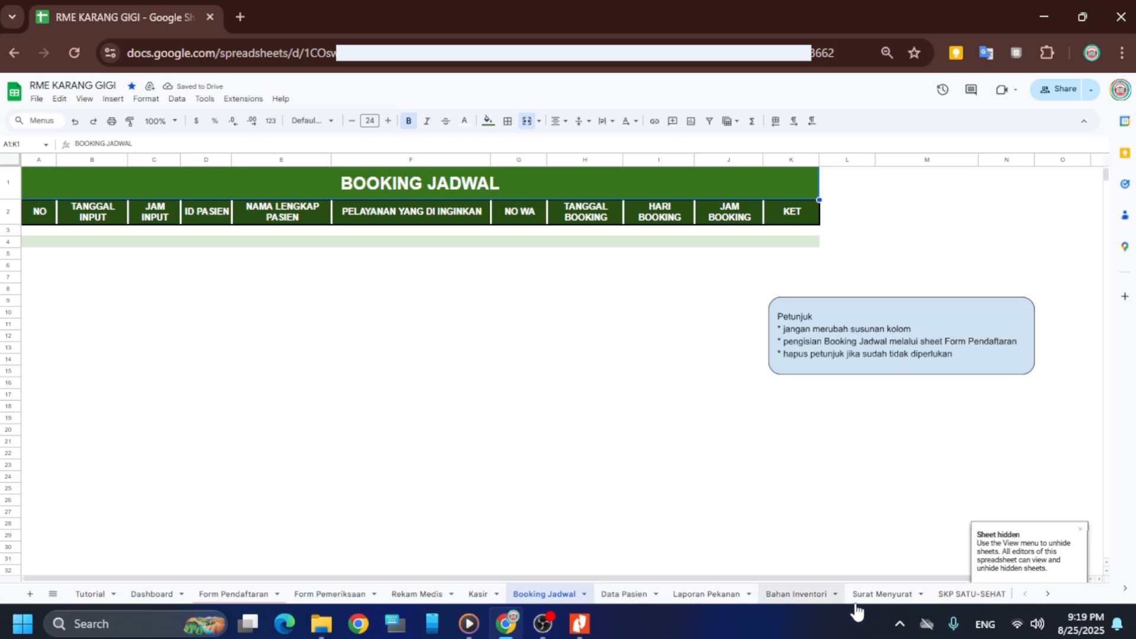
Check the Data SKP sheet, then hide it
{"action": "left_click", "coordinate": [1046, 594]}
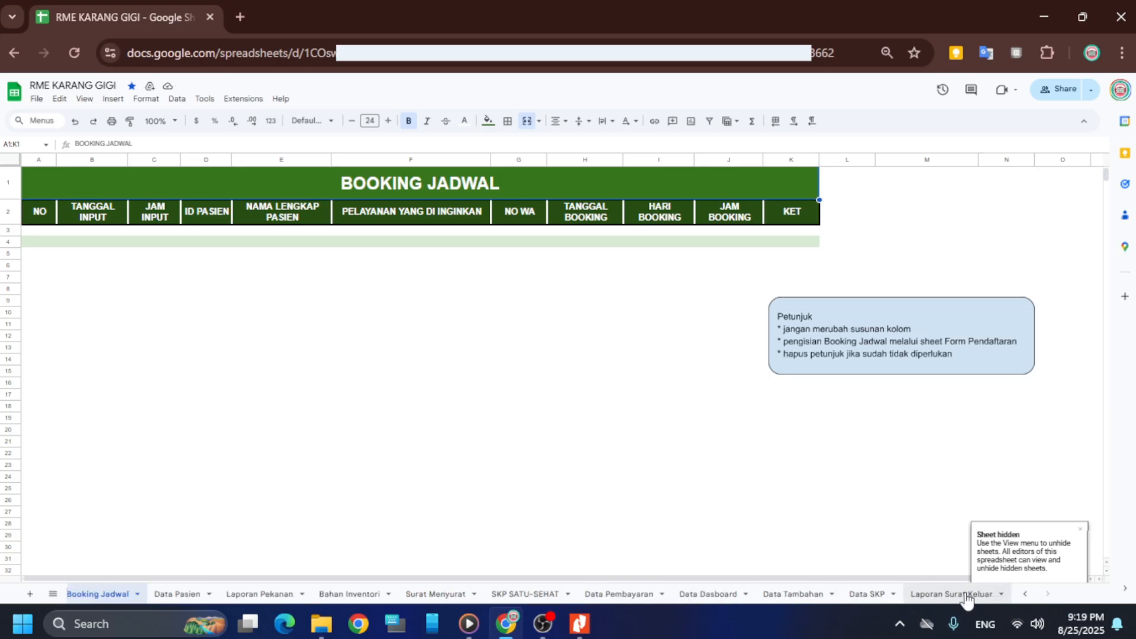
{"action": "left_click", "coordinate": [862, 595]}
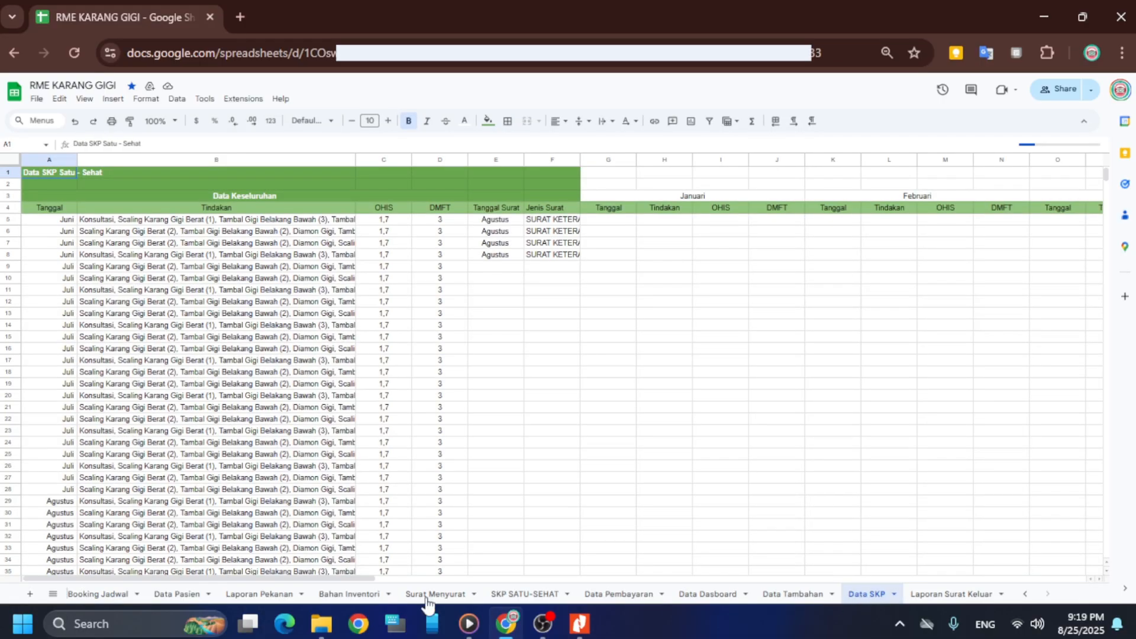
{"action": "scroll", "coordinate": [250, 311], "scroll_direction": "down", "scroll_amount": 5}
{"action": "scroll", "coordinate": [331, 401], "scroll_direction": "up", "scroll_amount": 5}
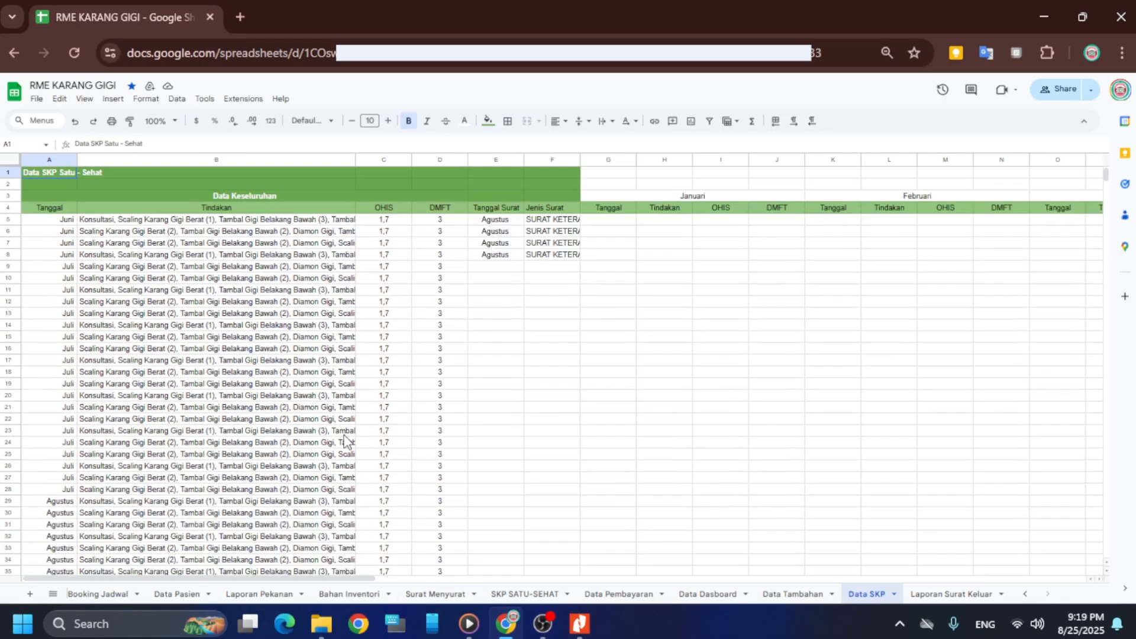
{"action": "right_click", "coordinate": [868, 598]}
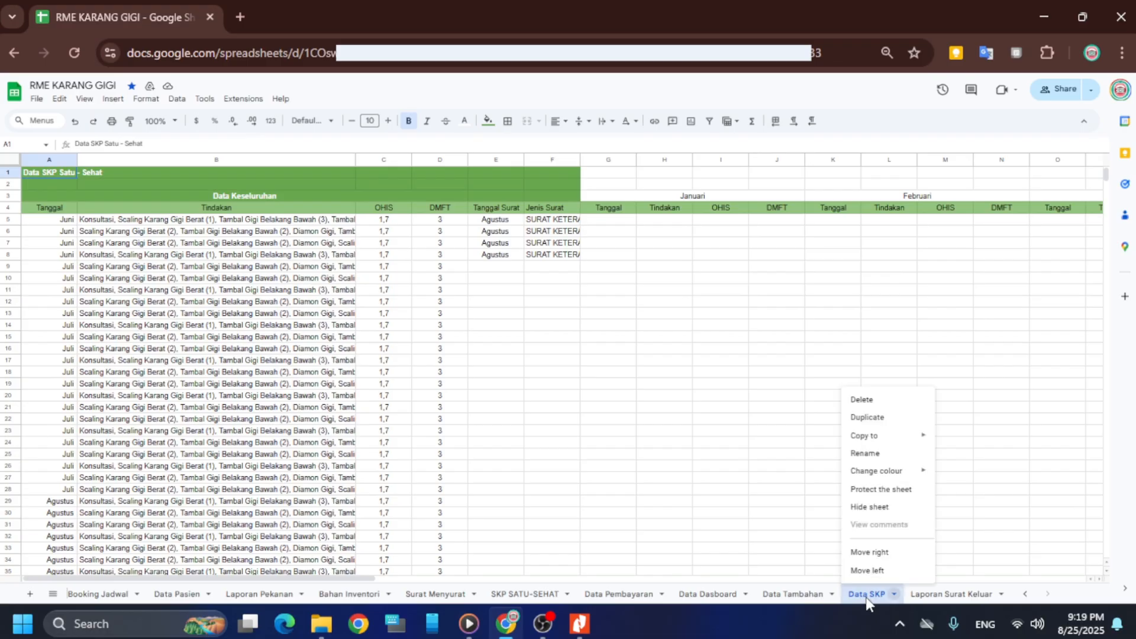
{"action": "left_click", "coordinate": [859, 507]}
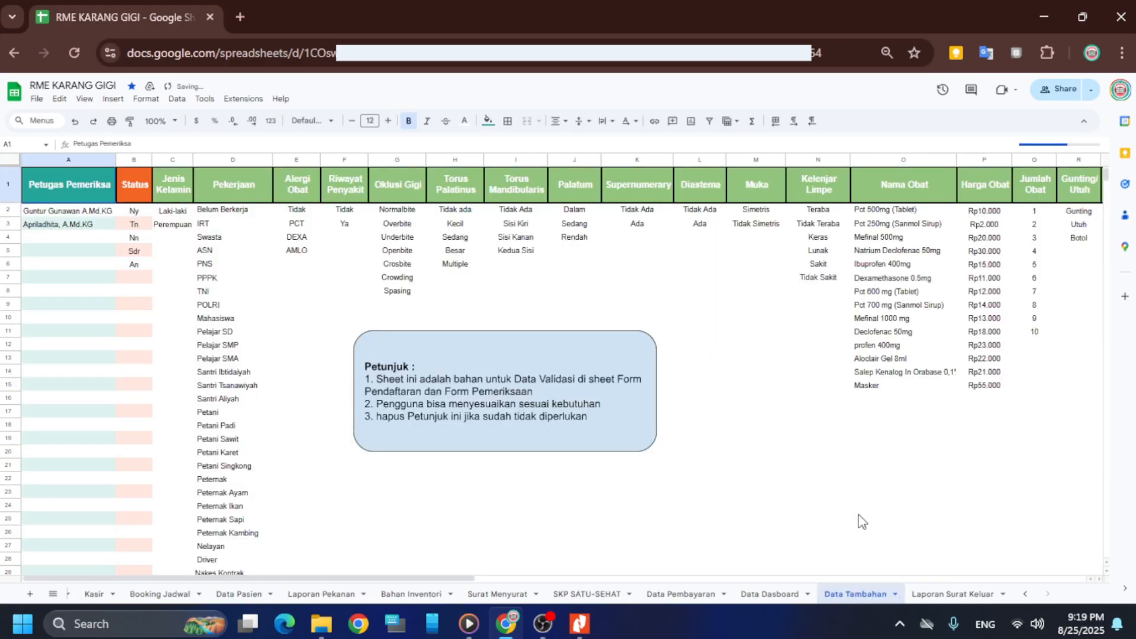
Check the Data Dasboard sheet, then hide it
{"action": "left_click", "coordinate": [776, 595]}
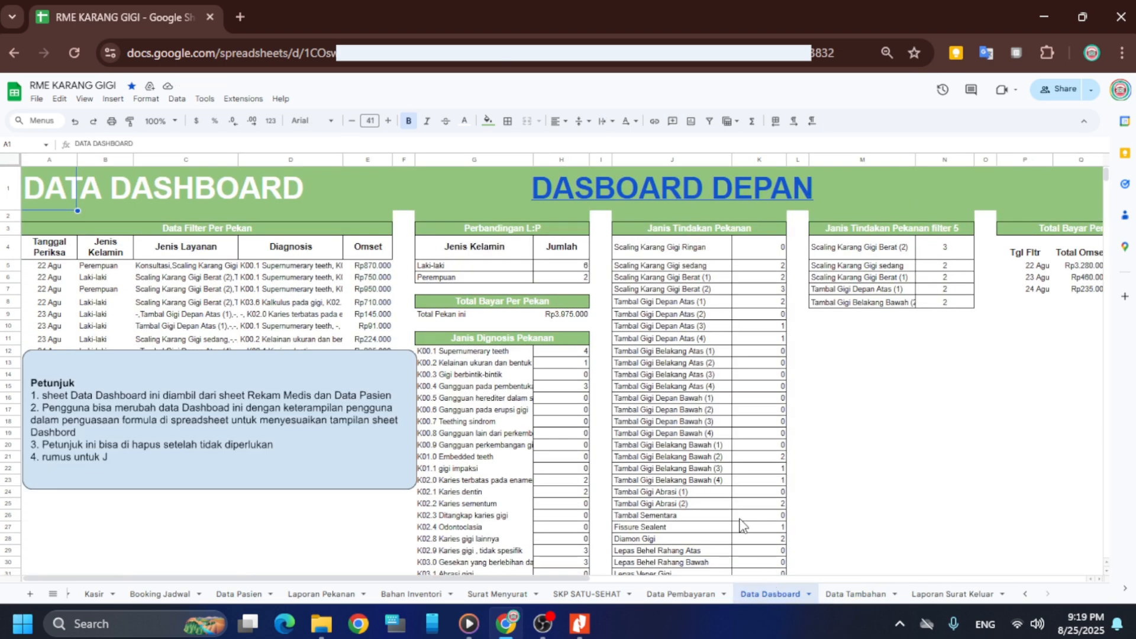
{"action": "scroll", "coordinate": [537, 467], "scroll_direction": "down", "scroll_amount": 1}
{"action": "scroll", "coordinate": [650, 465], "scroll_direction": "up", "scroll_amount": 1}
{"action": "left_click_drag", "start_coordinate": [462, 579], "coordinate": [443, 541]}
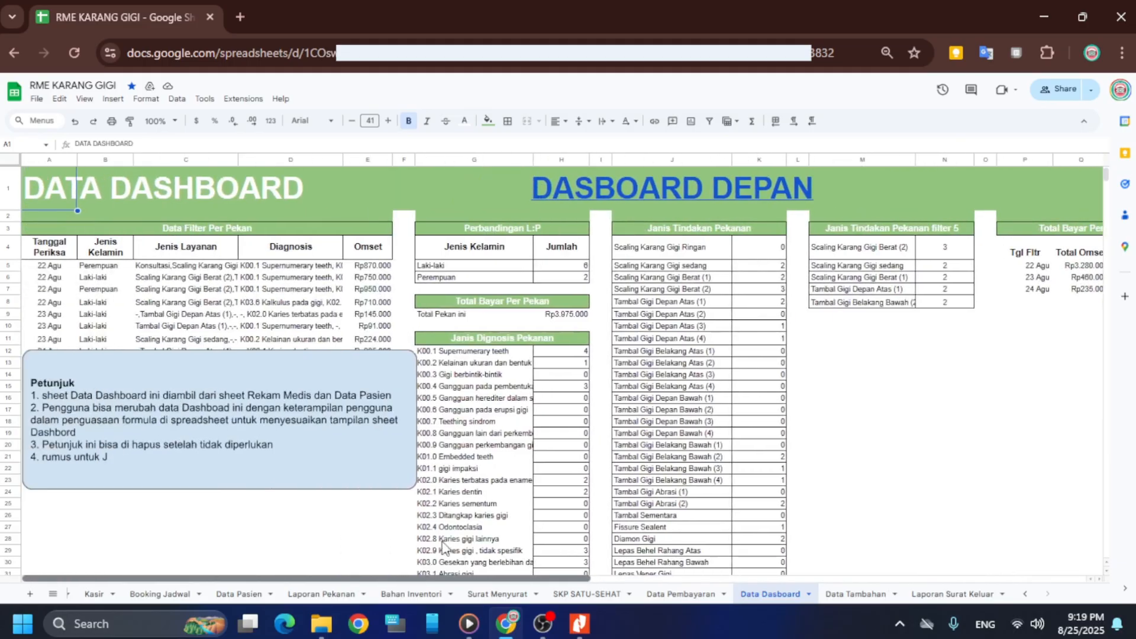
{"action": "right_click", "coordinate": [760, 597]}
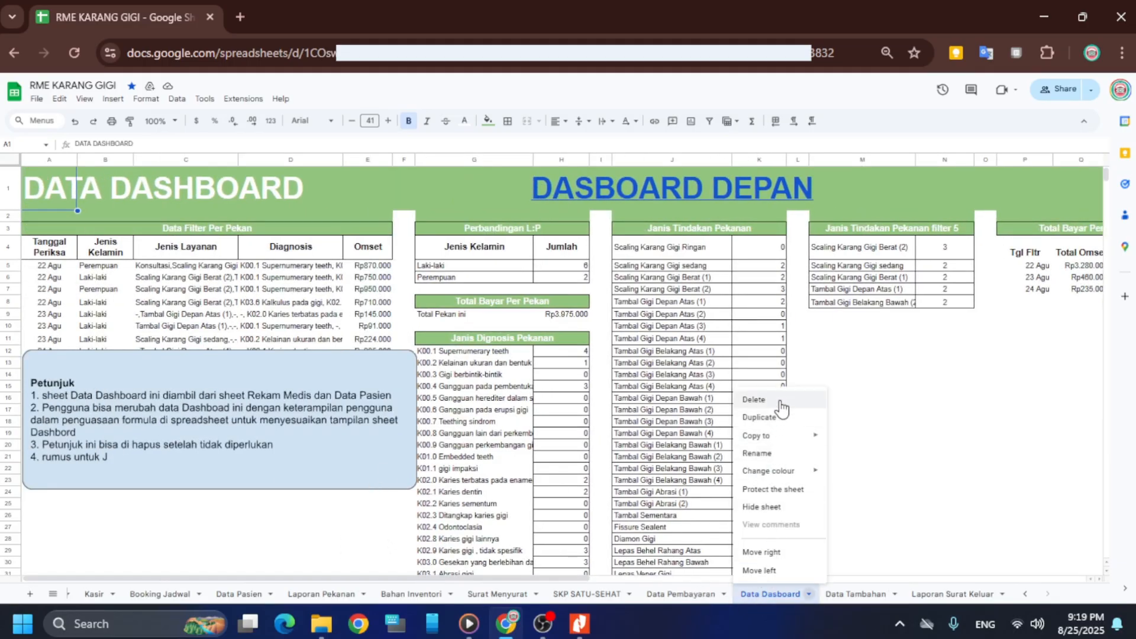
{"action": "left_click", "coordinate": [770, 508]}
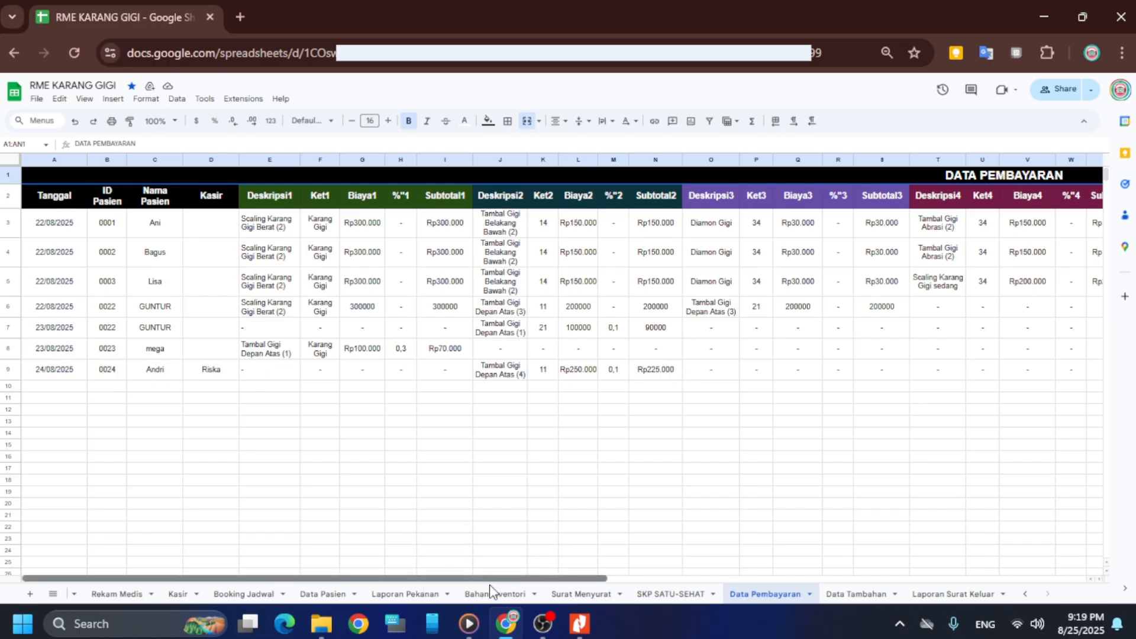
Hide the Data Pembayaran sheet
{"action": "left_click_drag", "start_coordinate": [490, 585], "coordinate": [340, 521]}
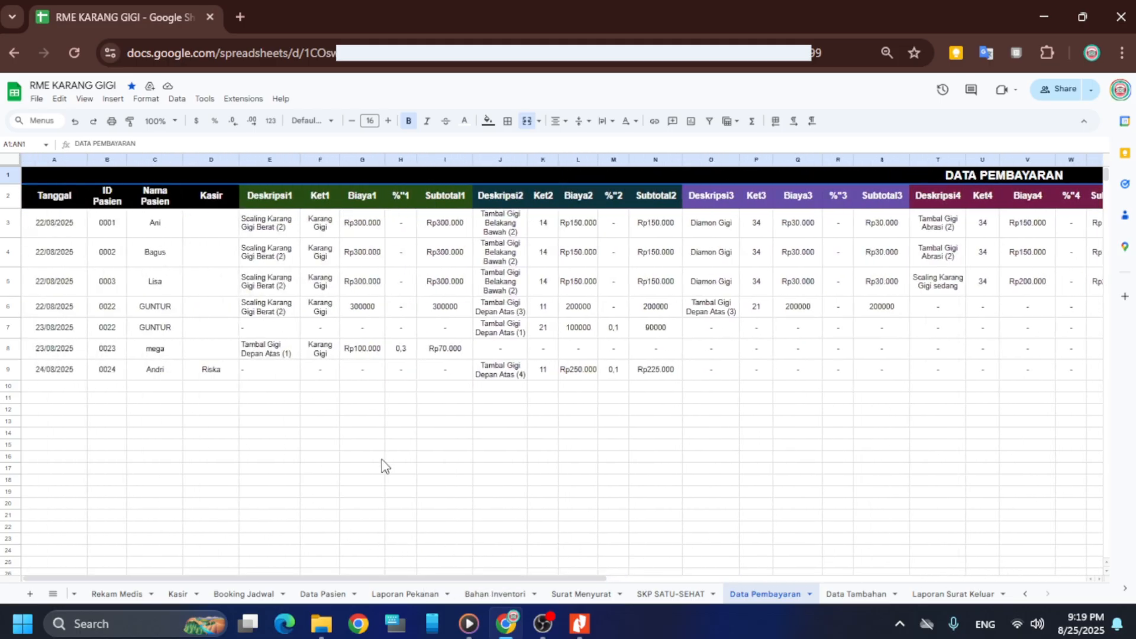
{"action": "right_click", "coordinate": [745, 599]}
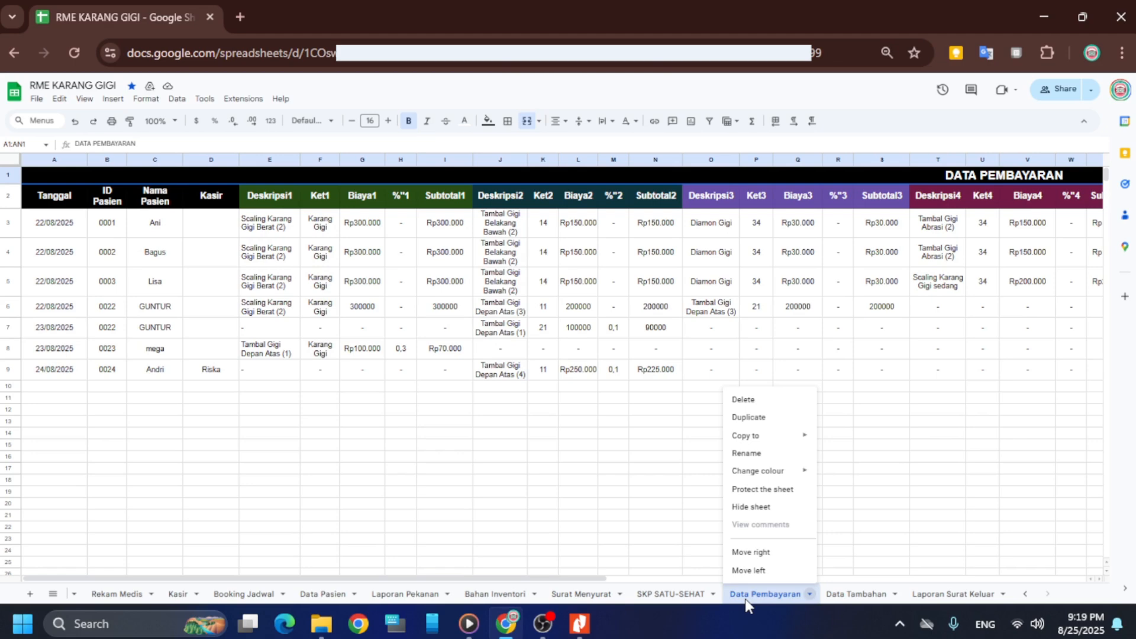
{"action": "left_click", "coordinate": [751, 507]}
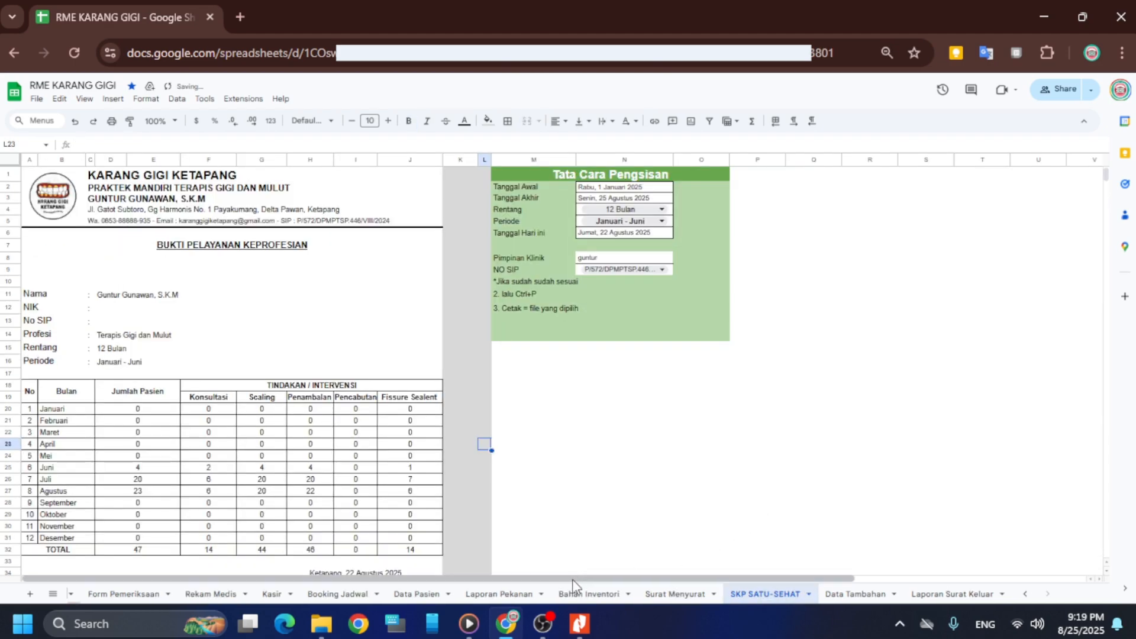
Hide the Laporan Surat Keluar sheet and scroll the tab bar back to the Tutorial sheet
{"action": "left_click_drag", "start_coordinate": [573, 580], "coordinate": [824, 571]}
{"action": "left_click_drag", "start_coordinate": [896, 565], "coordinate": [412, 557]}
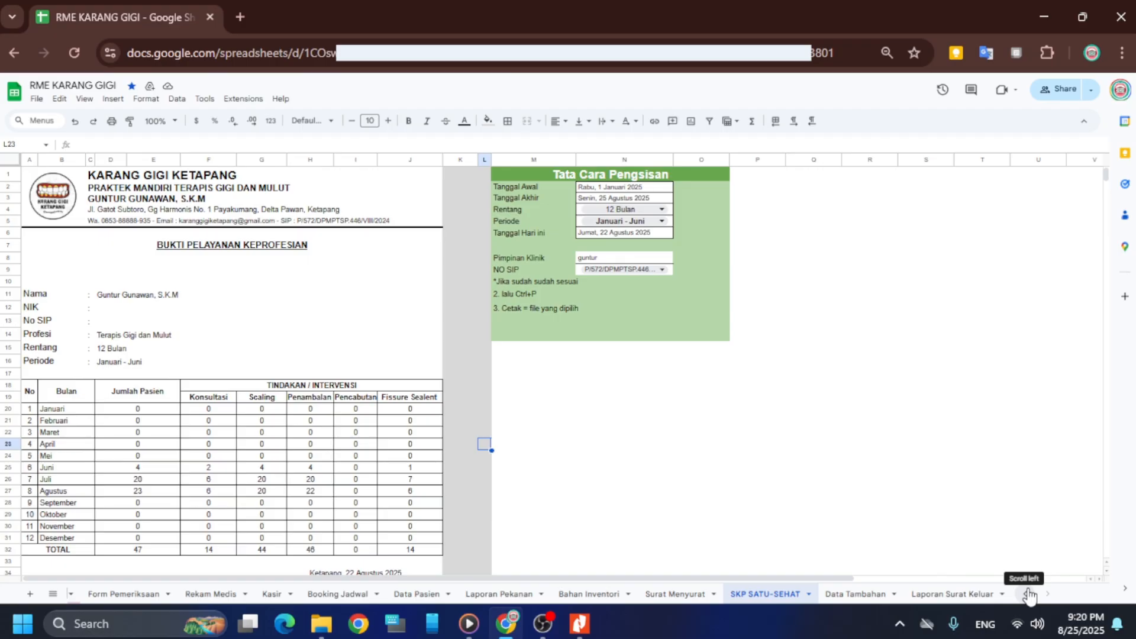
{"action": "left_click", "coordinate": [938, 595]}
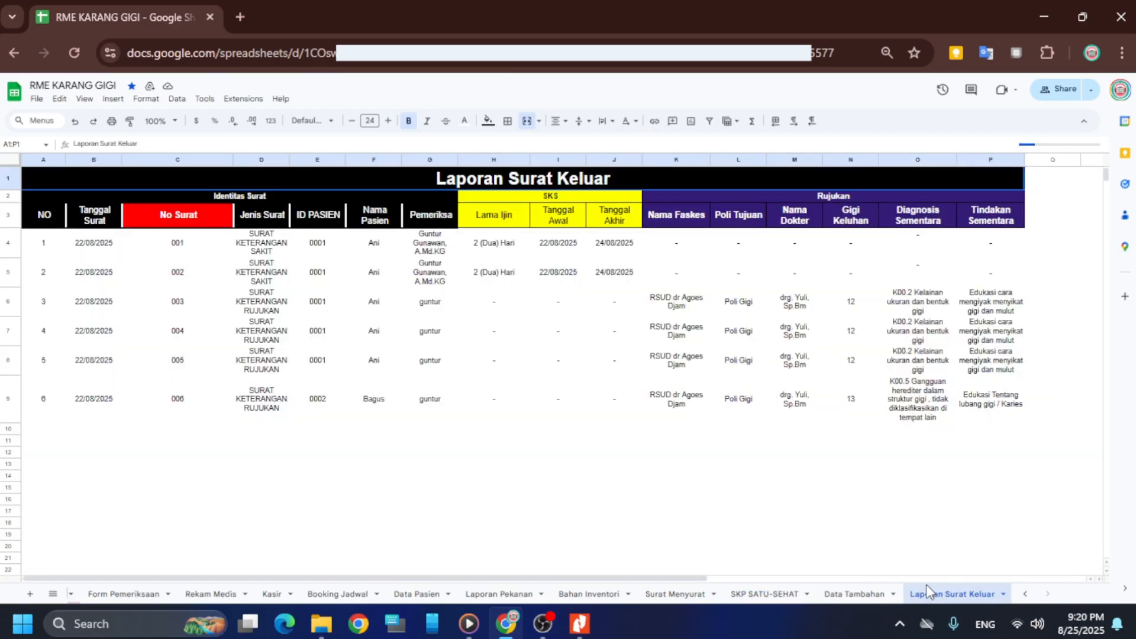
{"action": "right_click", "coordinate": [943, 594]}
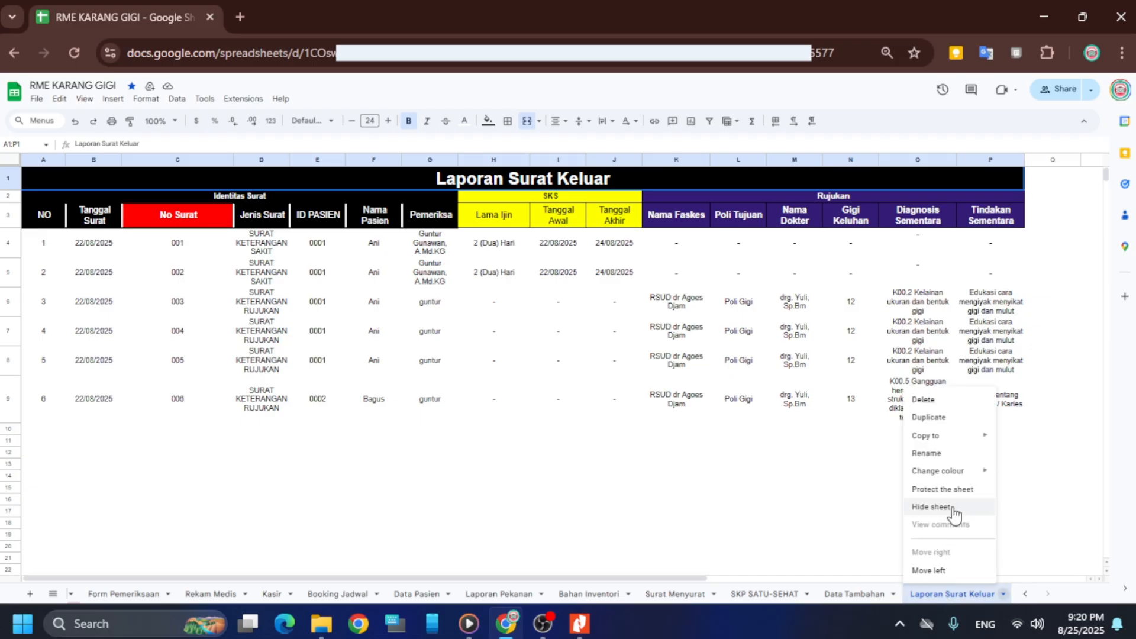
{"action": "left_click", "coordinate": [939, 599]}
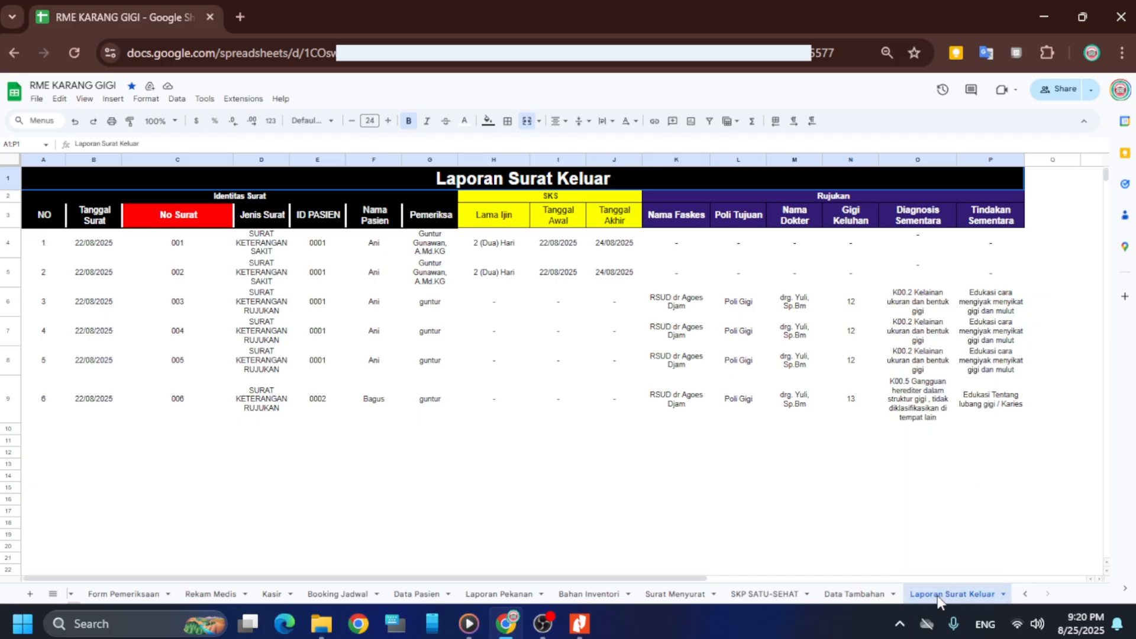
{"action": "right_click", "coordinate": [938, 600]}
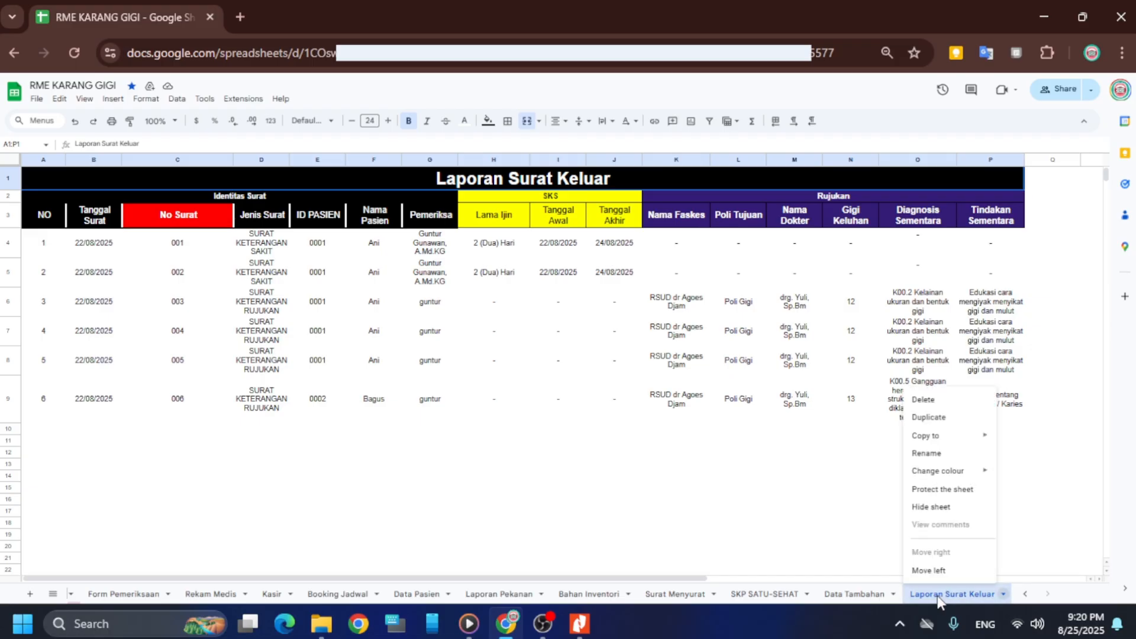
{"action": "left_click", "coordinate": [928, 508]}
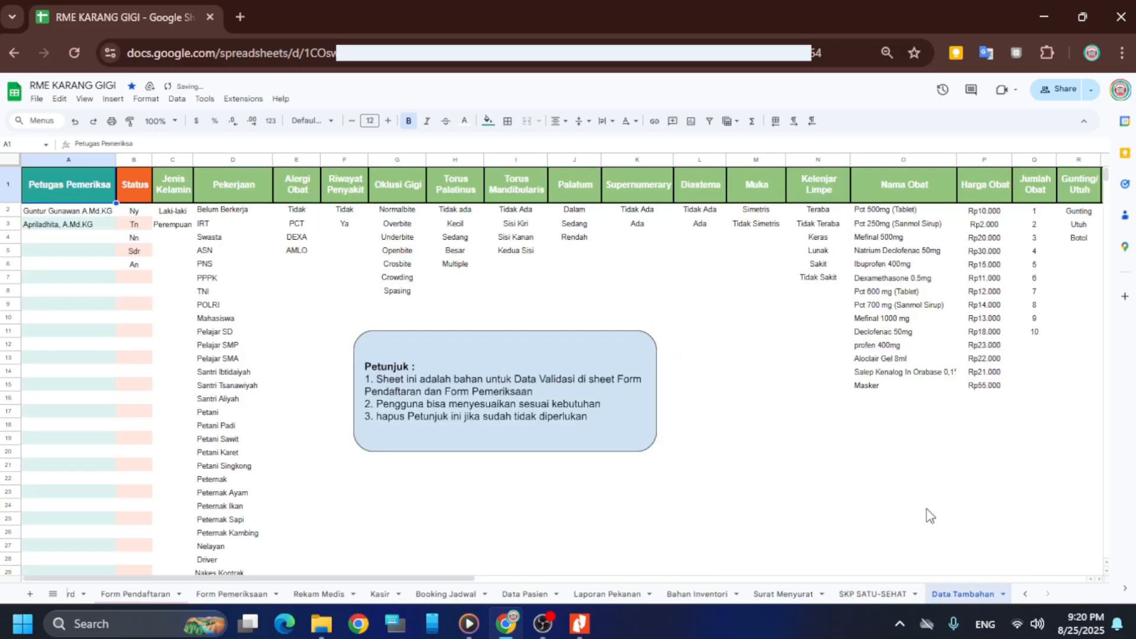
{"action": "left_click", "coordinate": [1025, 594]}
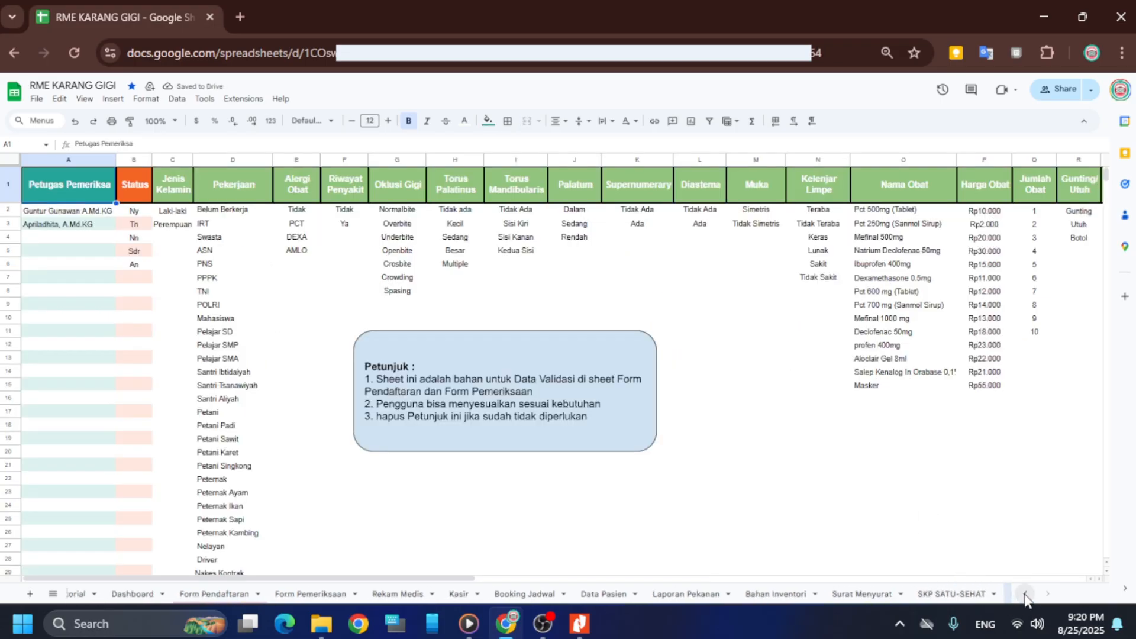
{"action": "left_click", "coordinate": [1026, 594]}
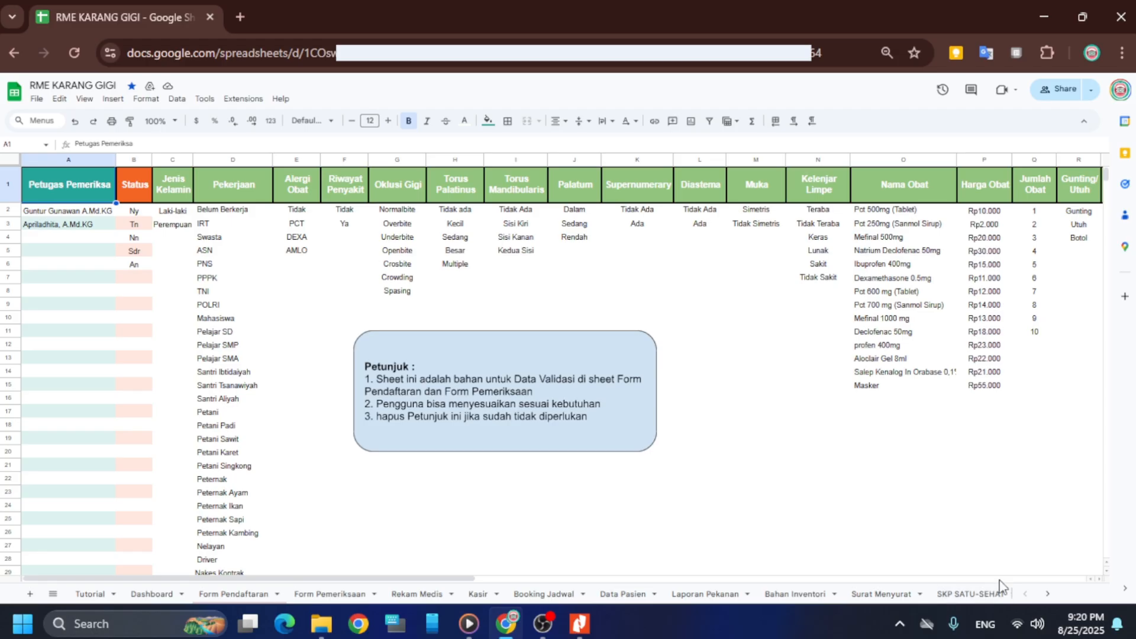
Move from the Dashboard sheet to the Tutorial sheet with the template's usage instructions
{"action": "left_click", "coordinate": [167, 594]}
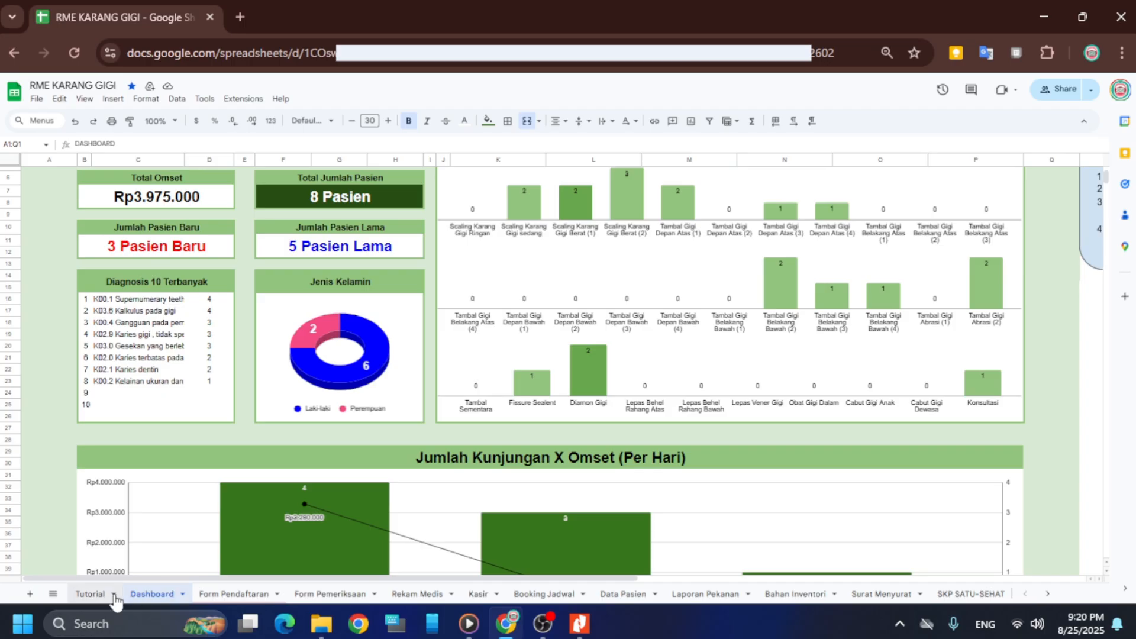
{"action": "left_click", "coordinate": [95, 594]}
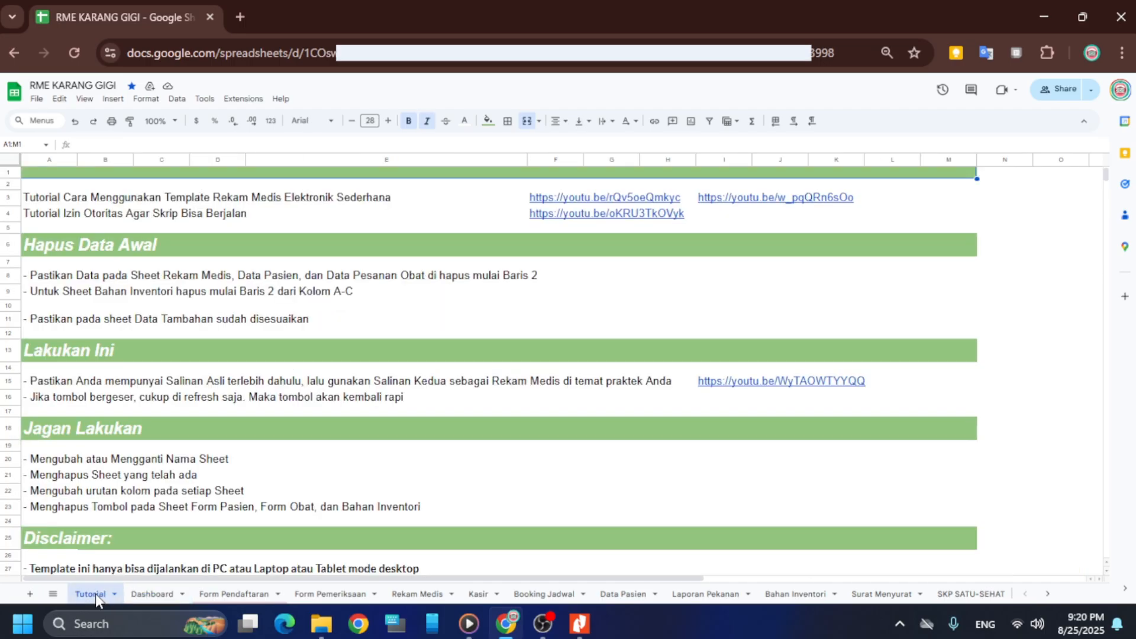